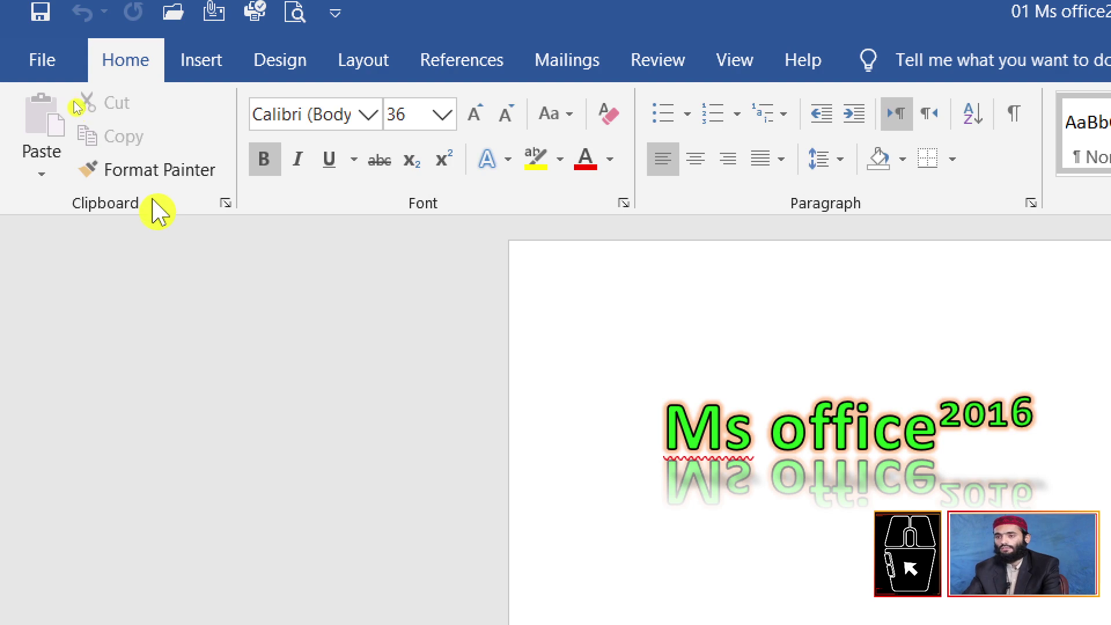
# Step: Select the green 'Ms office2016' title line and delete it, leaving a blank page
pyautogui.click(178, 181)
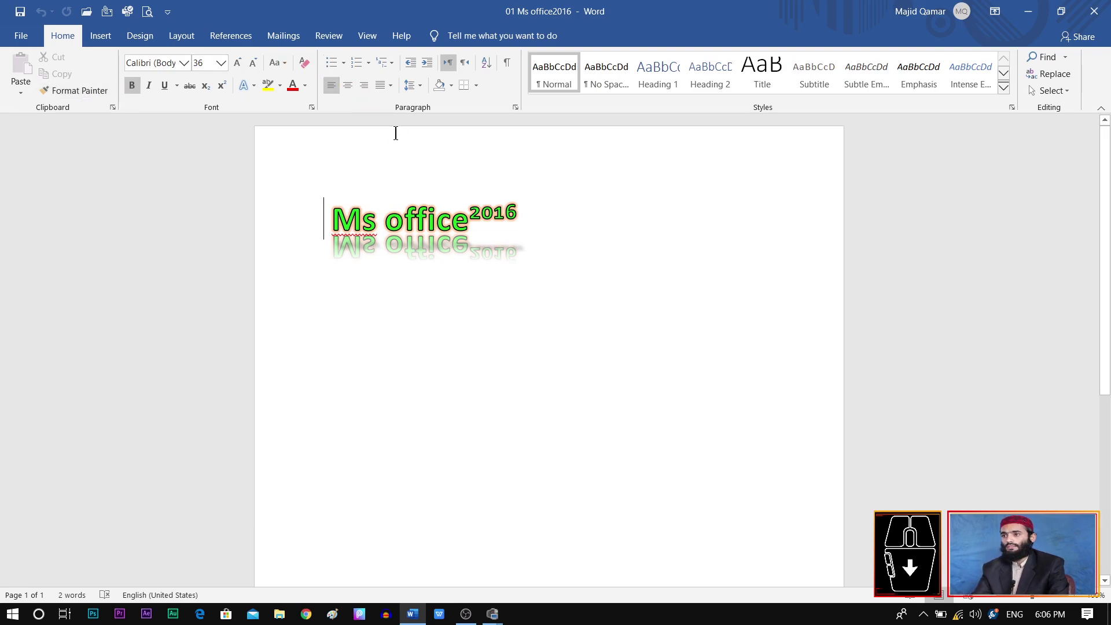
pyautogui.click(324, 231)
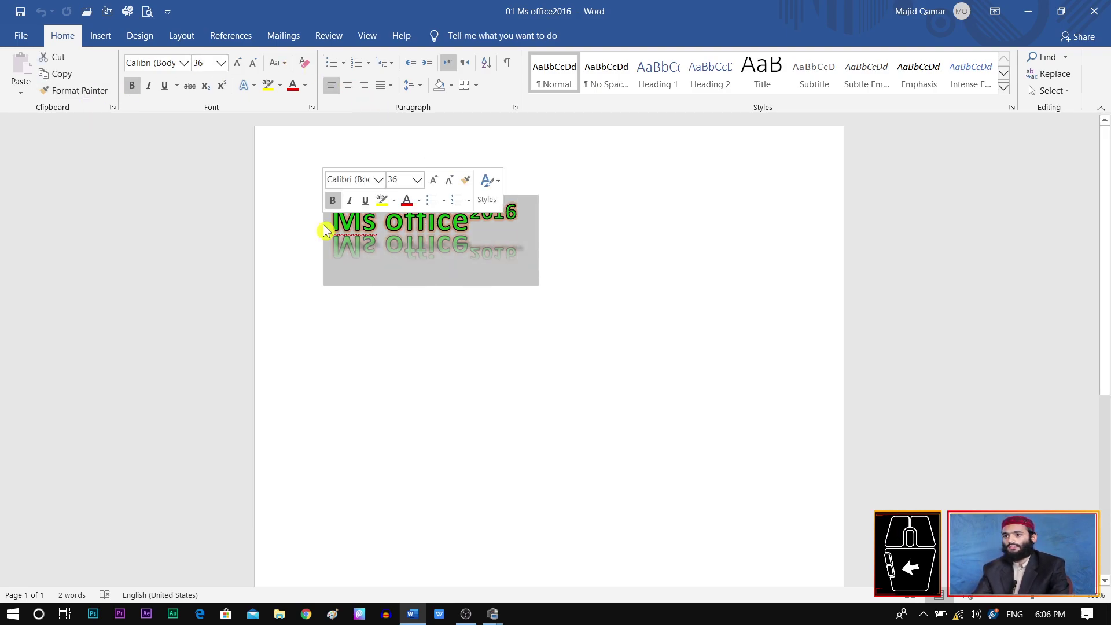
pyautogui.press('Delete')
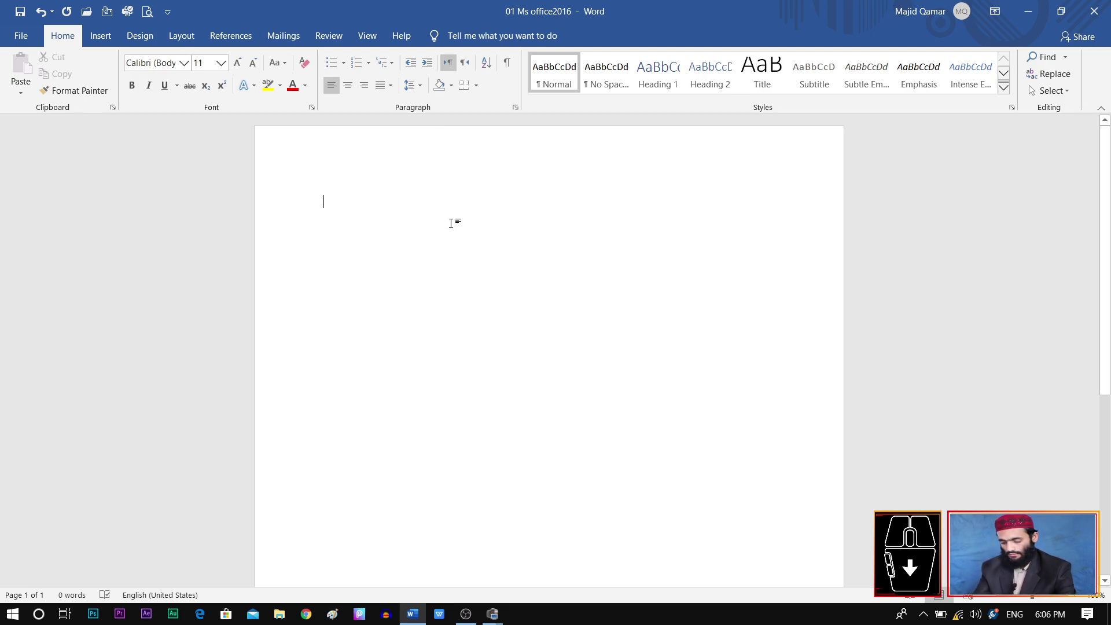
# Step: Type Office Automation, Ms word, ms excel, ms power point and ms access on separate lines
pyautogui.write('O')
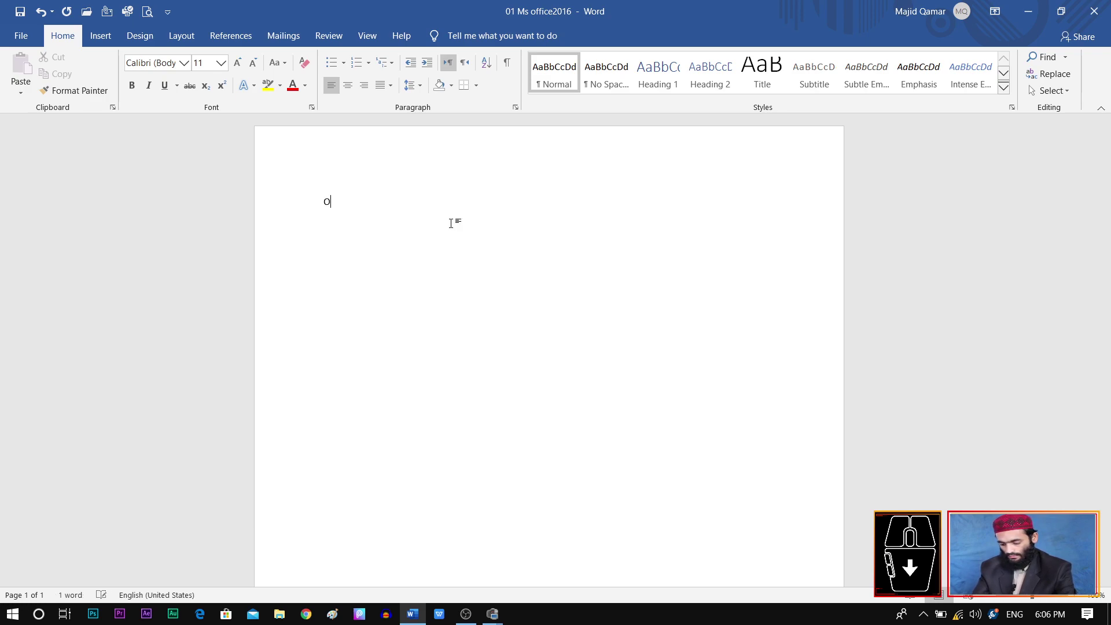
pyautogui.write('ffice A')
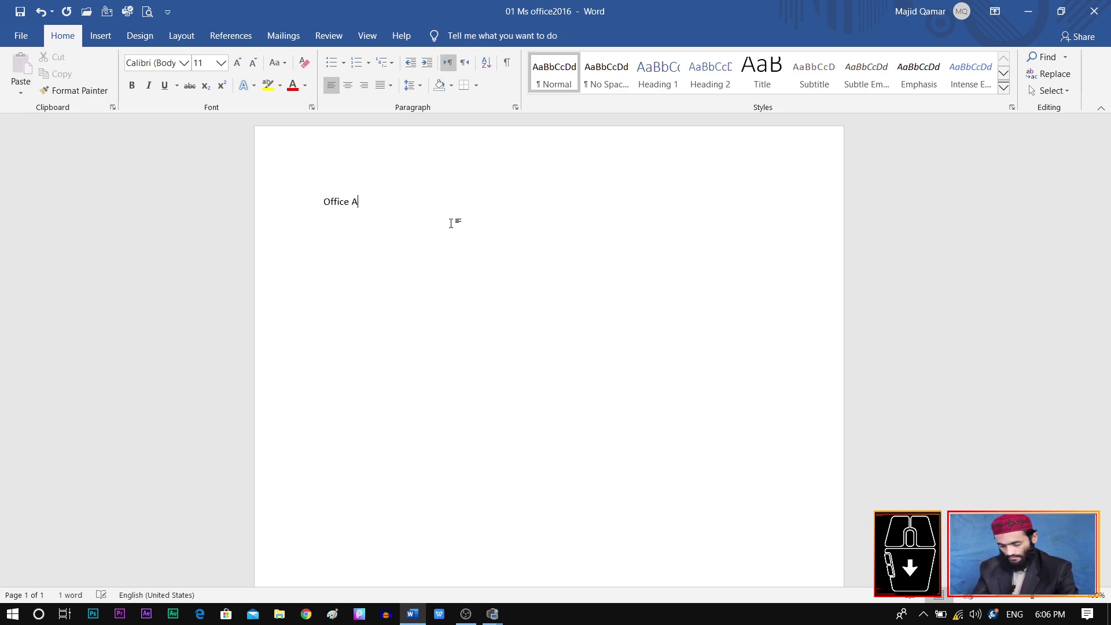
pyautogui.write('utomation')
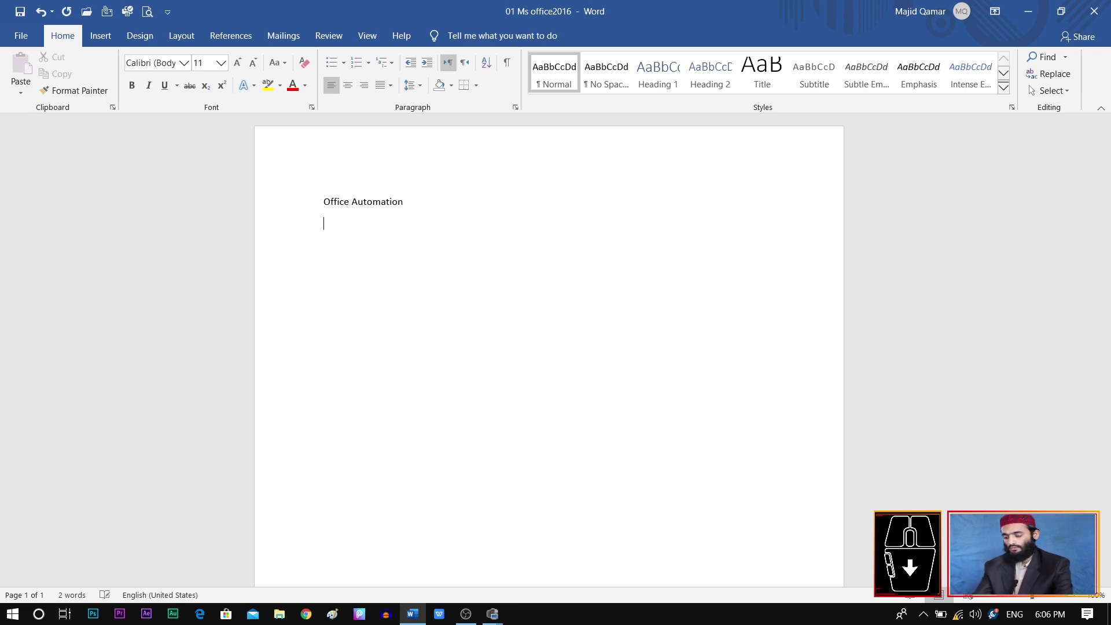
pyautogui.write('Ms wo')
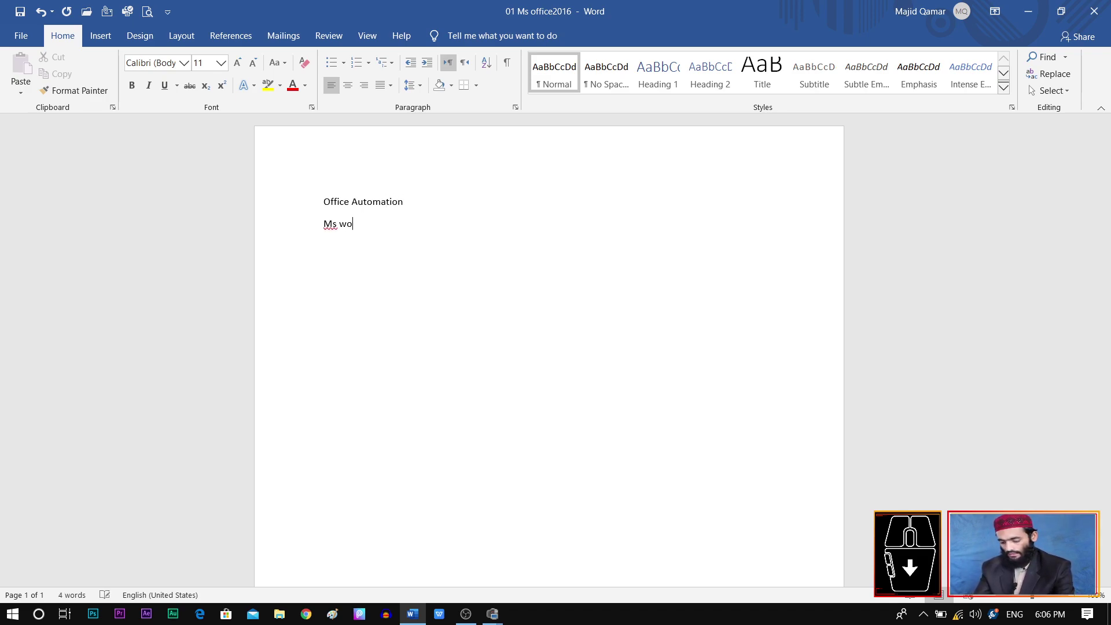
pyautogui.write('rdm')
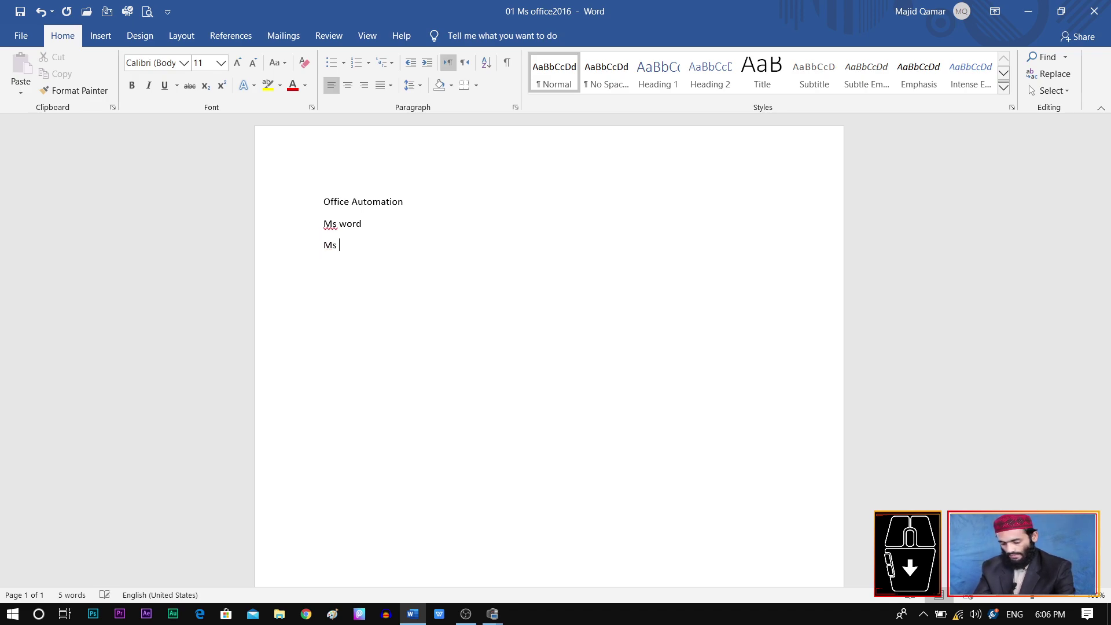
pyautogui.write('s excel')
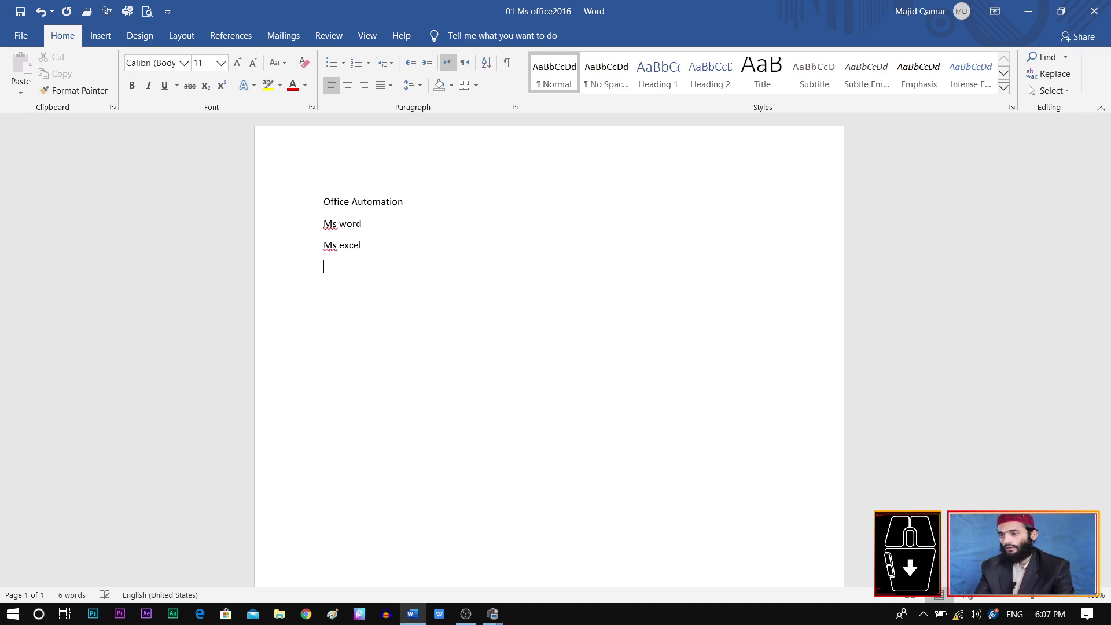
pyautogui.press('Return')
pyautogui.write('ms powe')
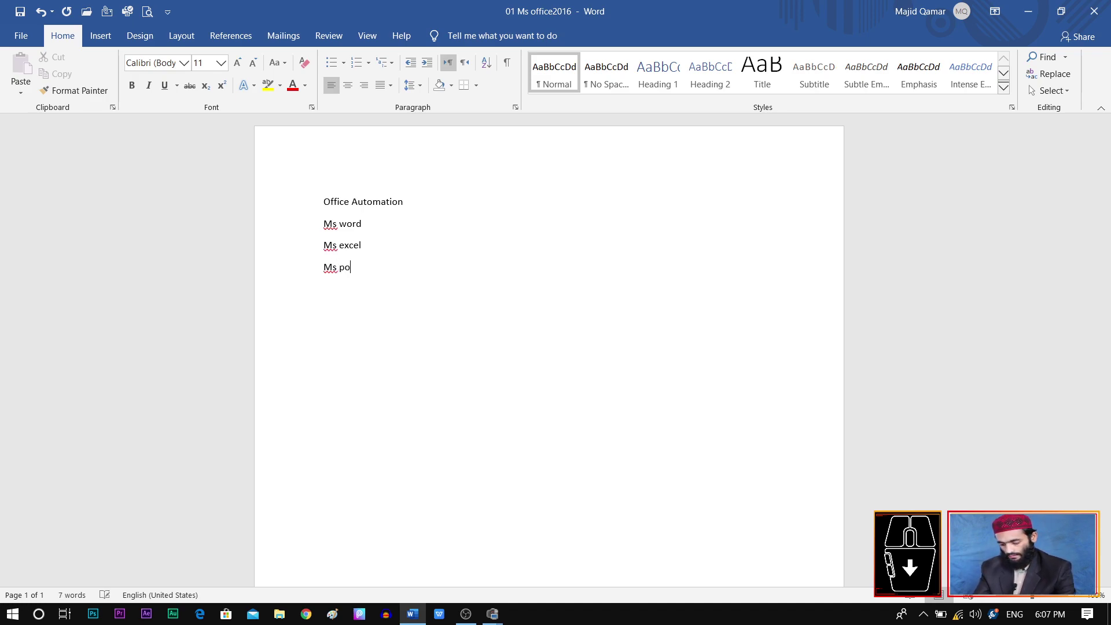
pyautogui.write('r point')
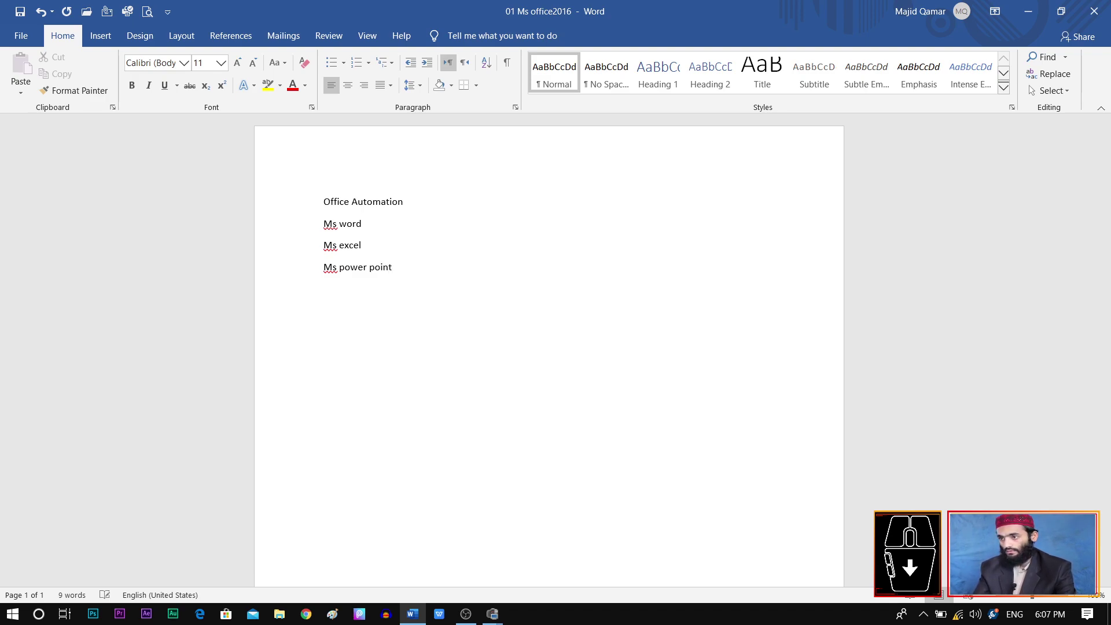
pyautogui.press('Return')
pyautogui.write('ms acces')
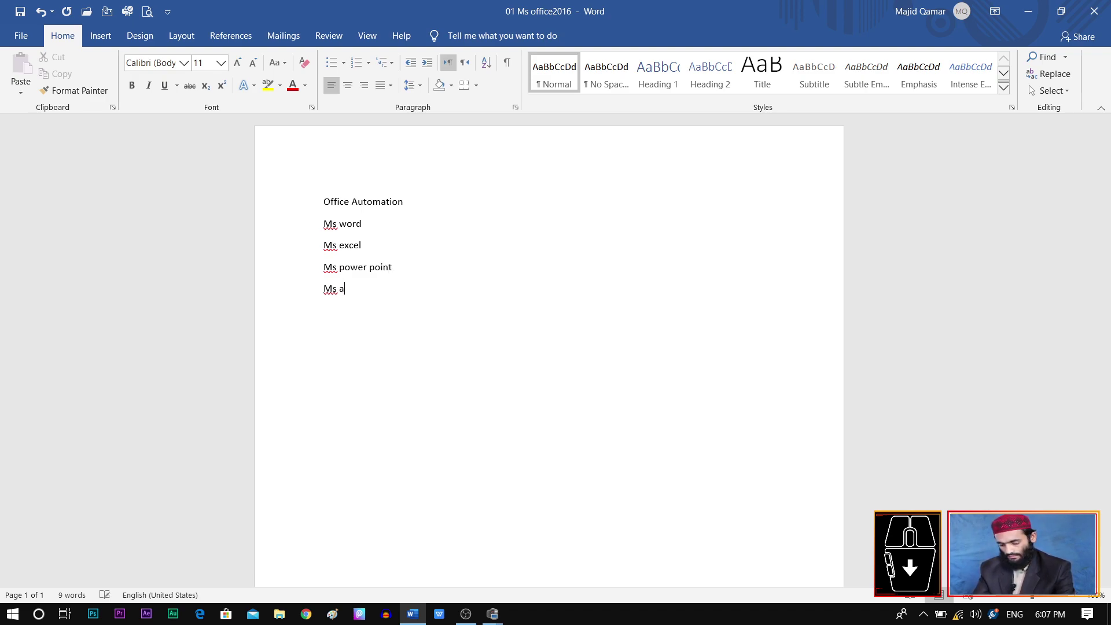
pyautogui.write('s')
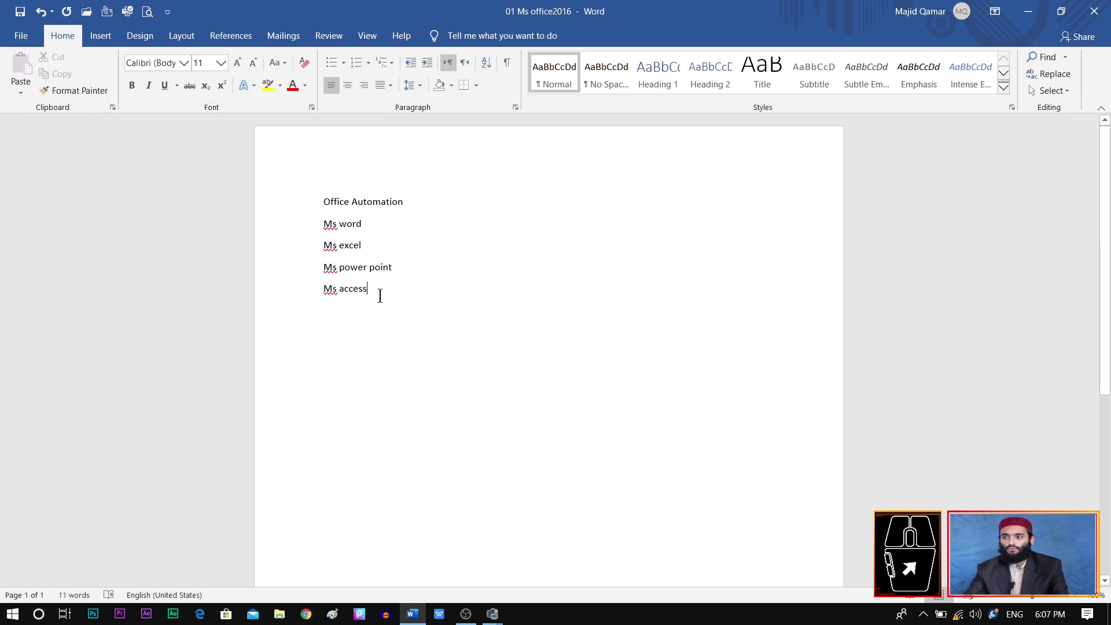
# Step: Try selecting the Ms access, Ms power point and Ms excel lines individually by triple-clicking
pyautogui.click(312, 288)
pyautogui.click(399, 298)
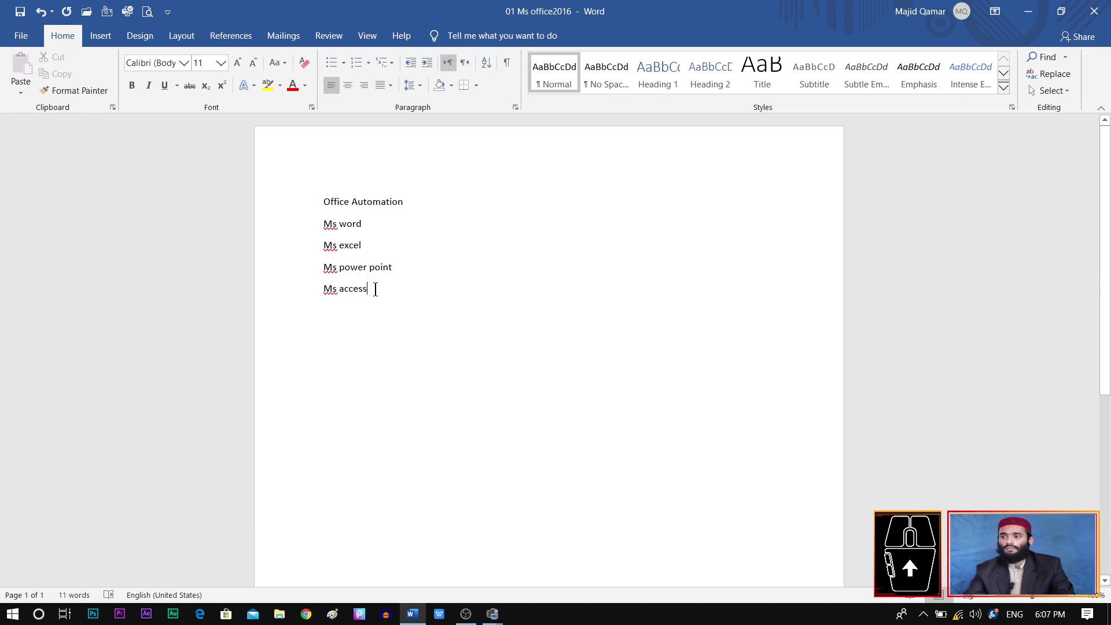
pyautogui.moveTo(375, 289); pyautogui.dragTo(383, 301)
pyautogui.click(352, 288)
pyautogui.tripleClick(353, 291)
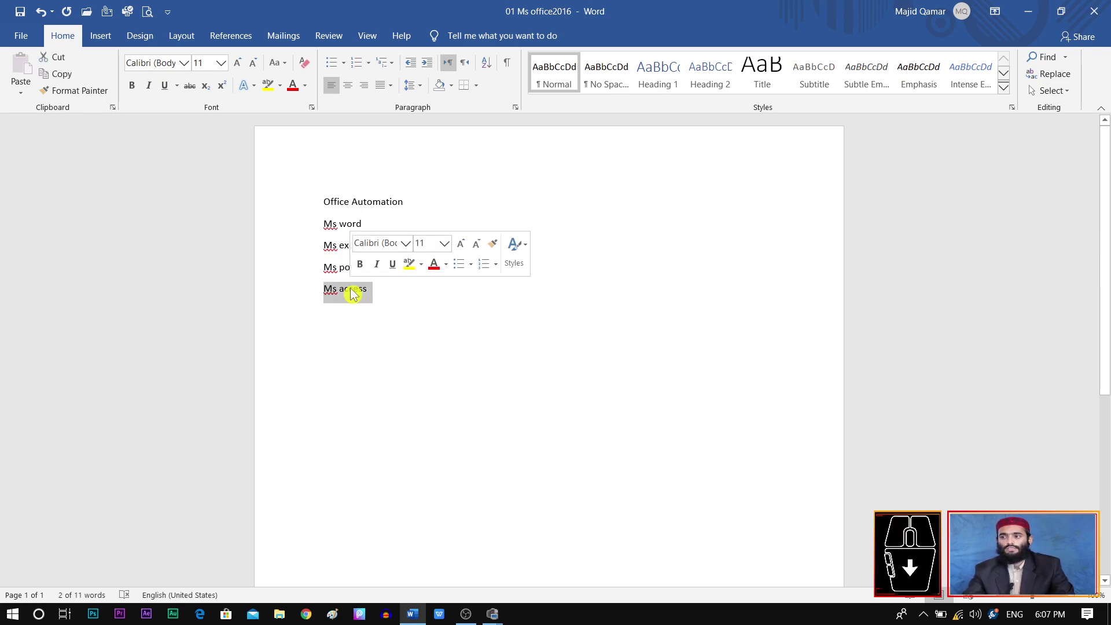
pyautogui.click(333, 265)
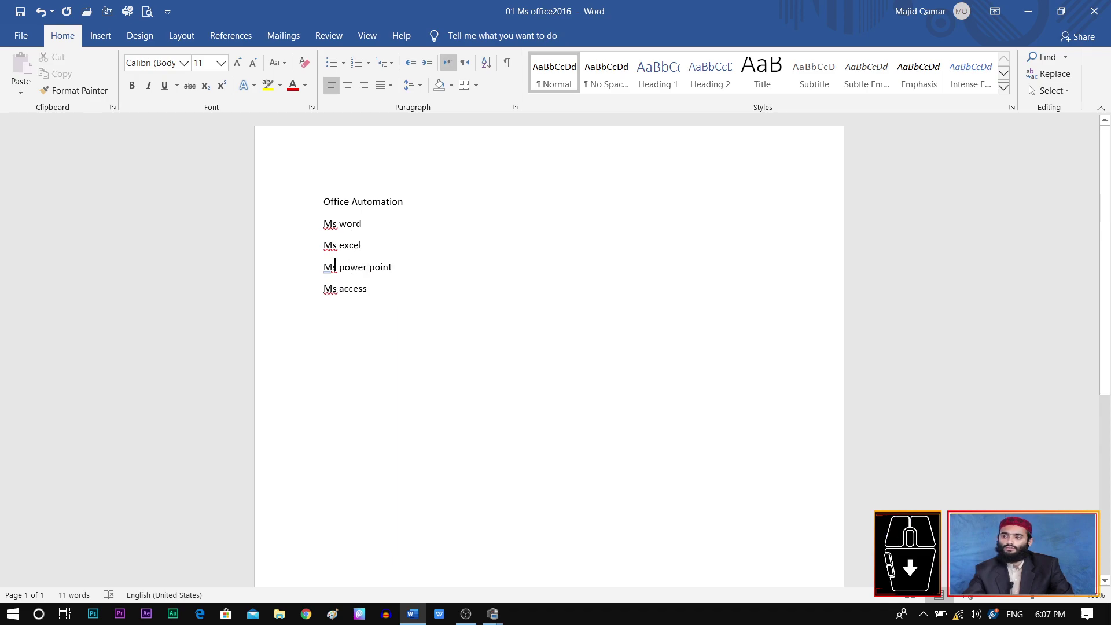
pyautogui.tripleClick(334, 265)
pyautogui.click(457, 295)
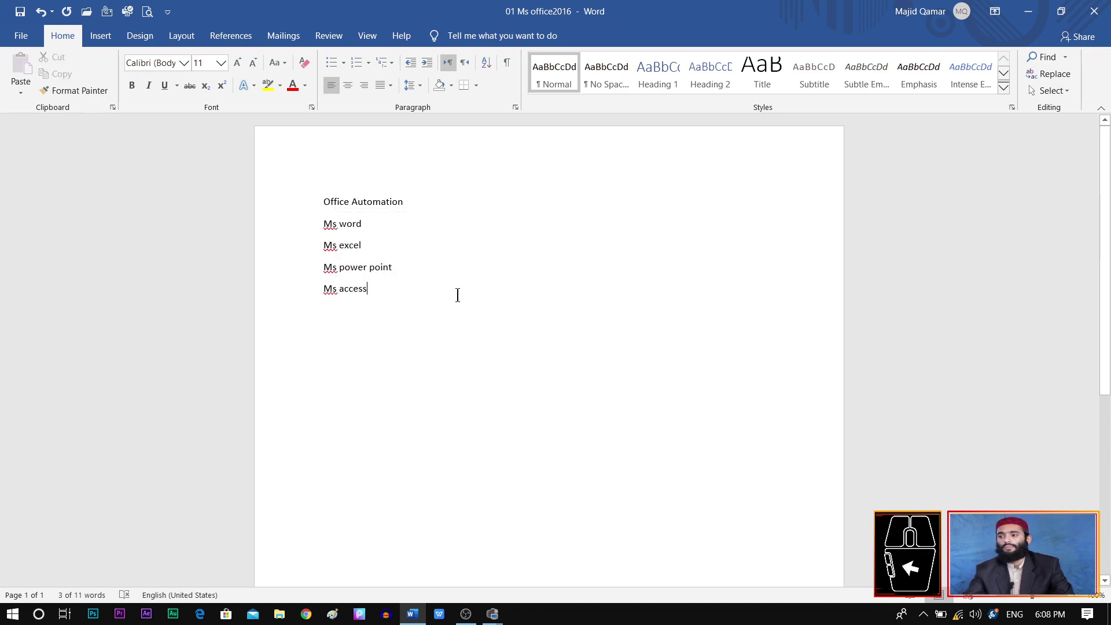
pyautogui.tripleClick(327, 245)
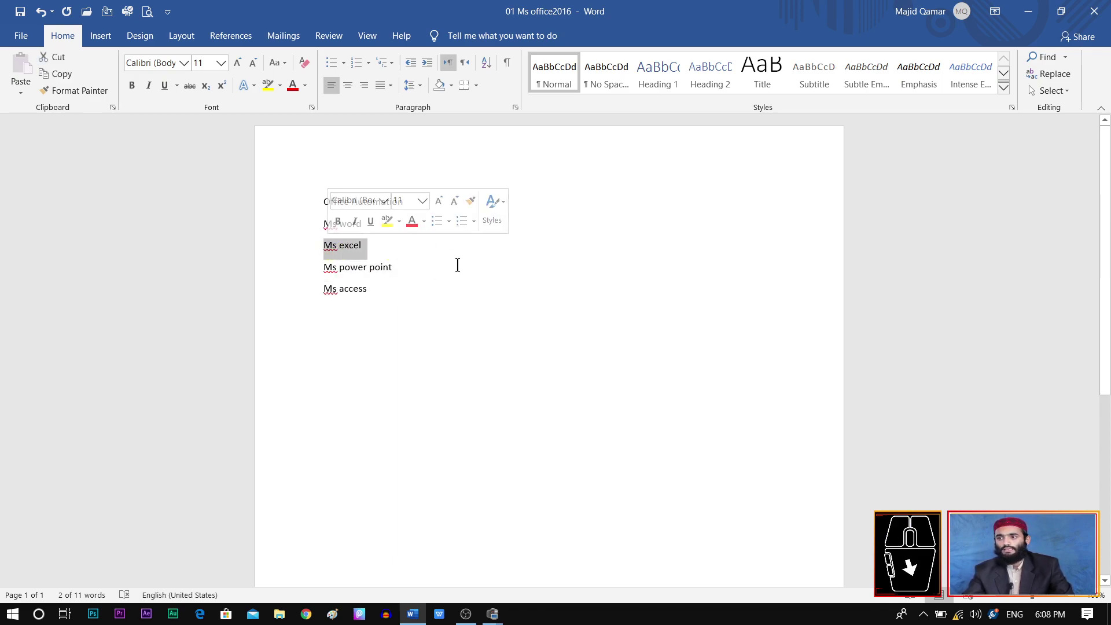
pyautogui.click(400, 284)
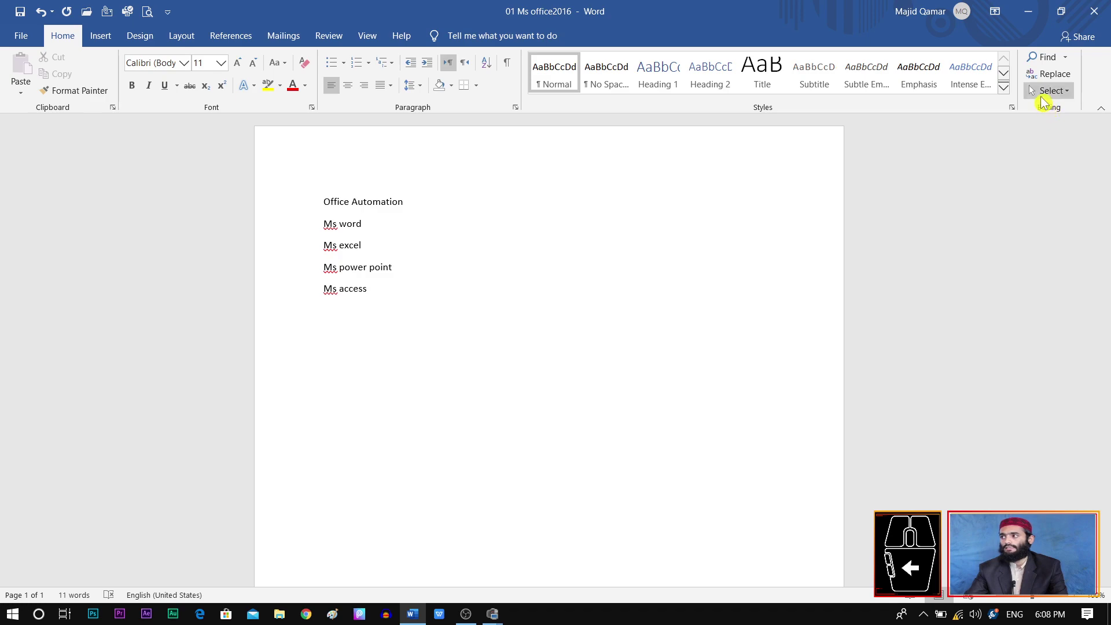
# Step: Select the whole list using Select All, a margin drag, and finally Ctrl+A
pyautogui.click(1061, 93)
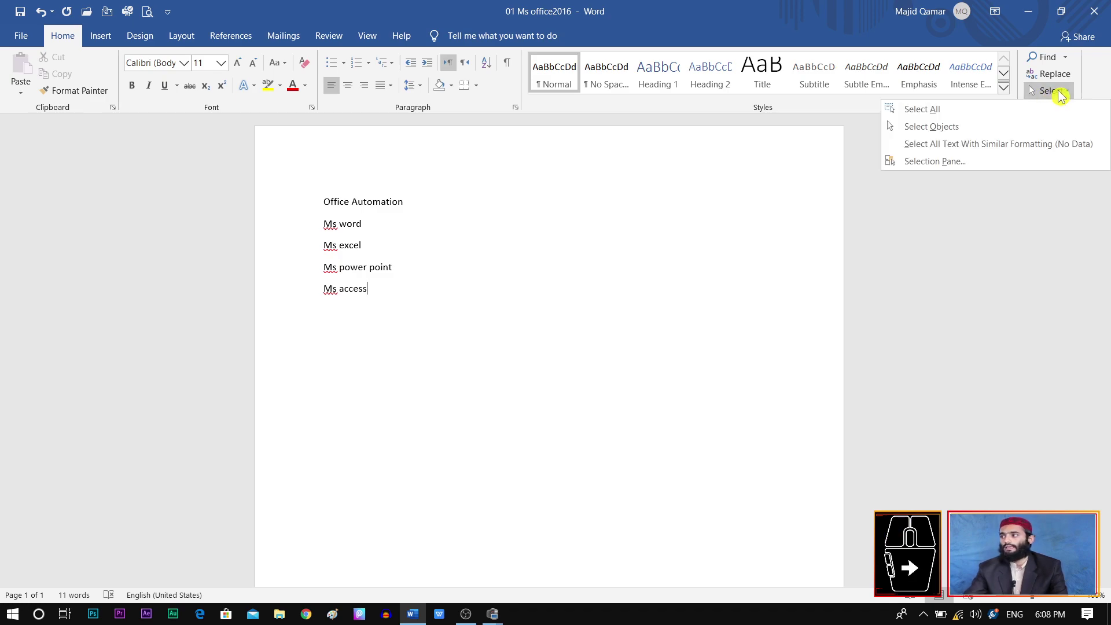
pyautogui.click(1059, 108)
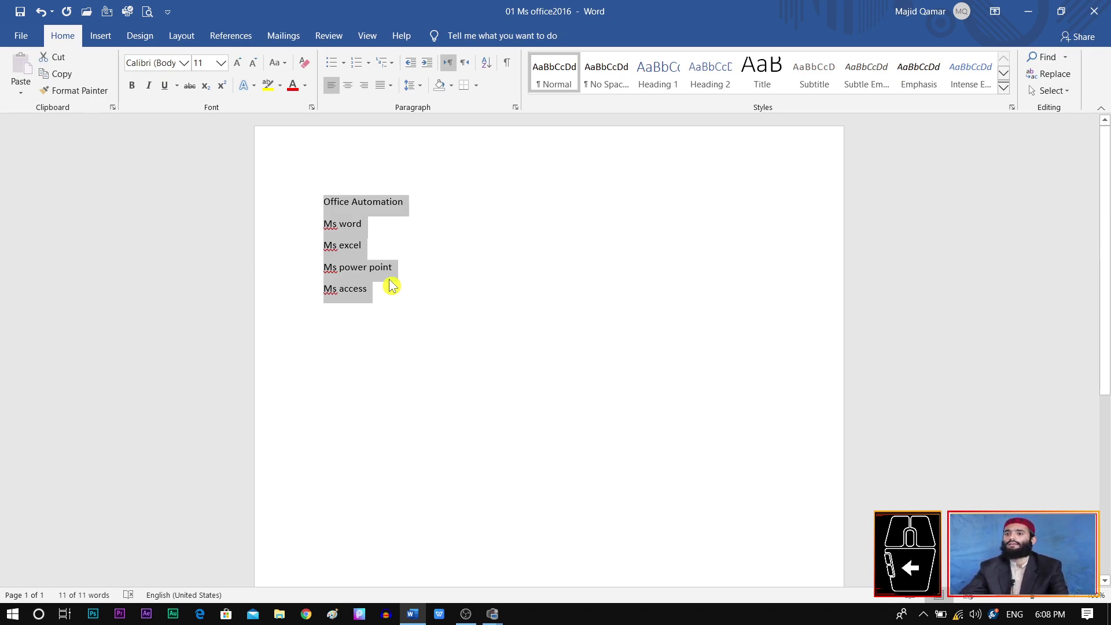
pyautogui.click(377, 295)
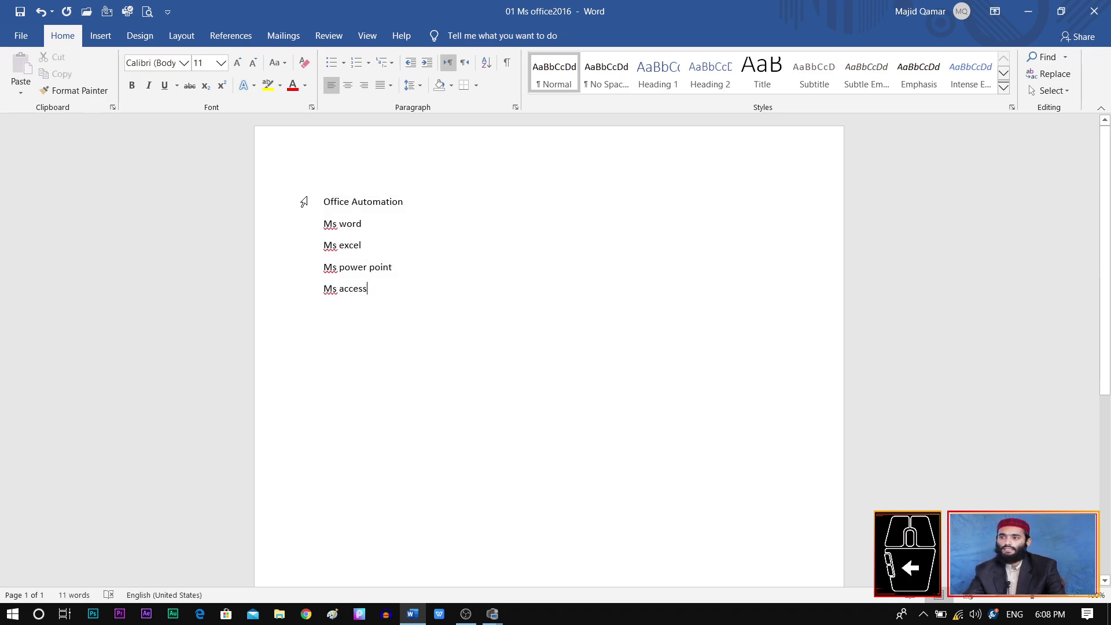
pyautogui.moveTo(303, 202); pyautogui.dragTo(308, 301)
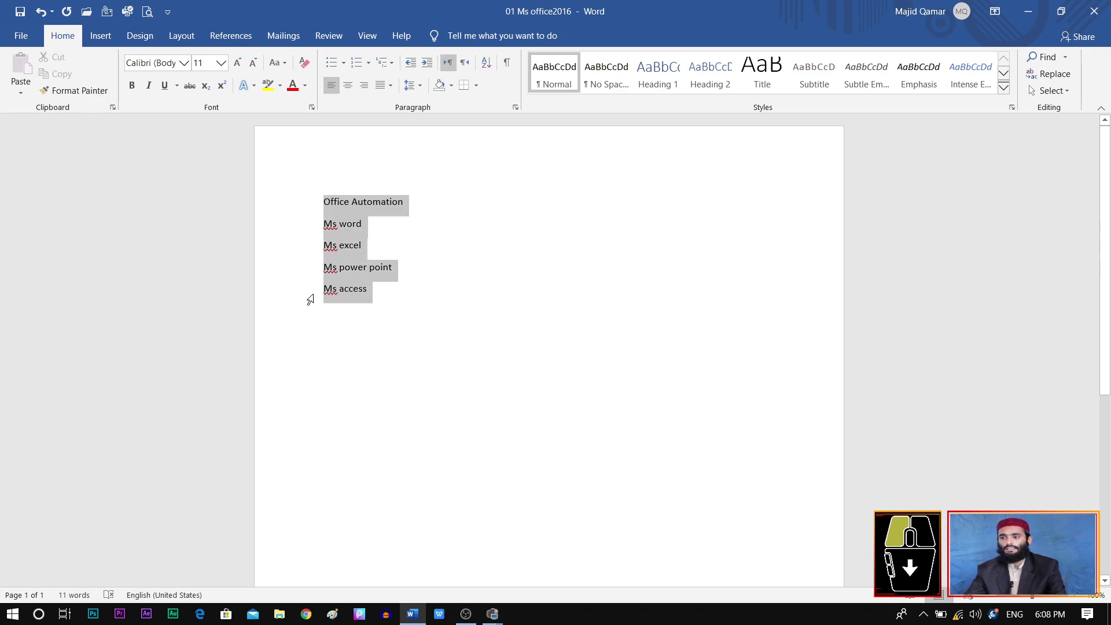
pyautogui.click(400, 304)
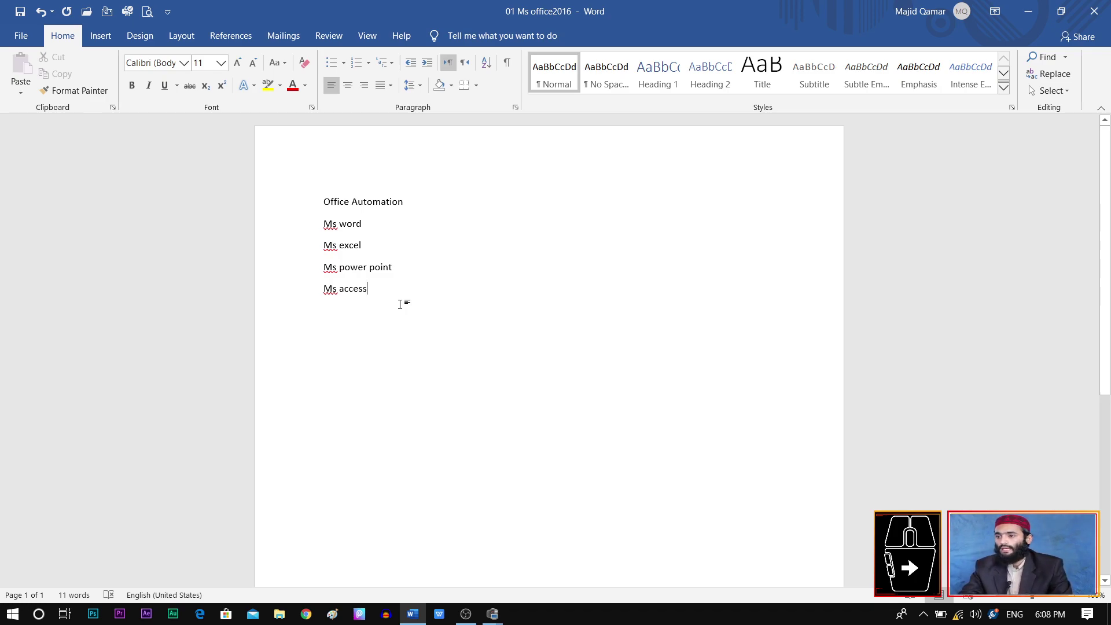
pyautogui.hotkey('ctrl', 'a')
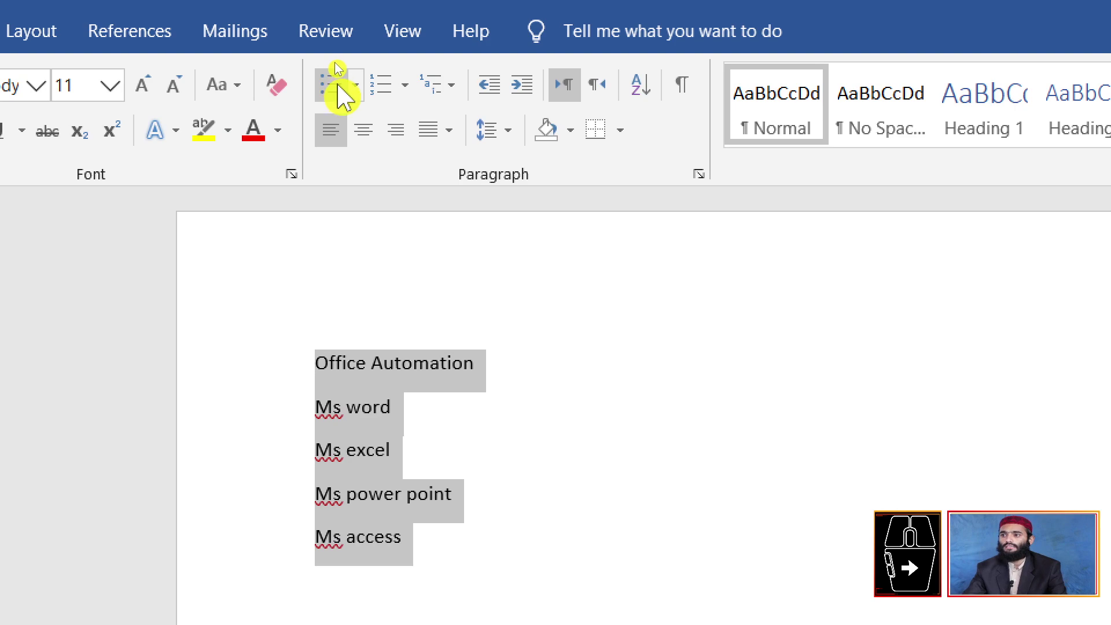
# Step: Bullet the selected topics and add bullet items 'sdfdfdfg' and 'fsdfsdf' below Ms access
pyautogui.click(327, 68)
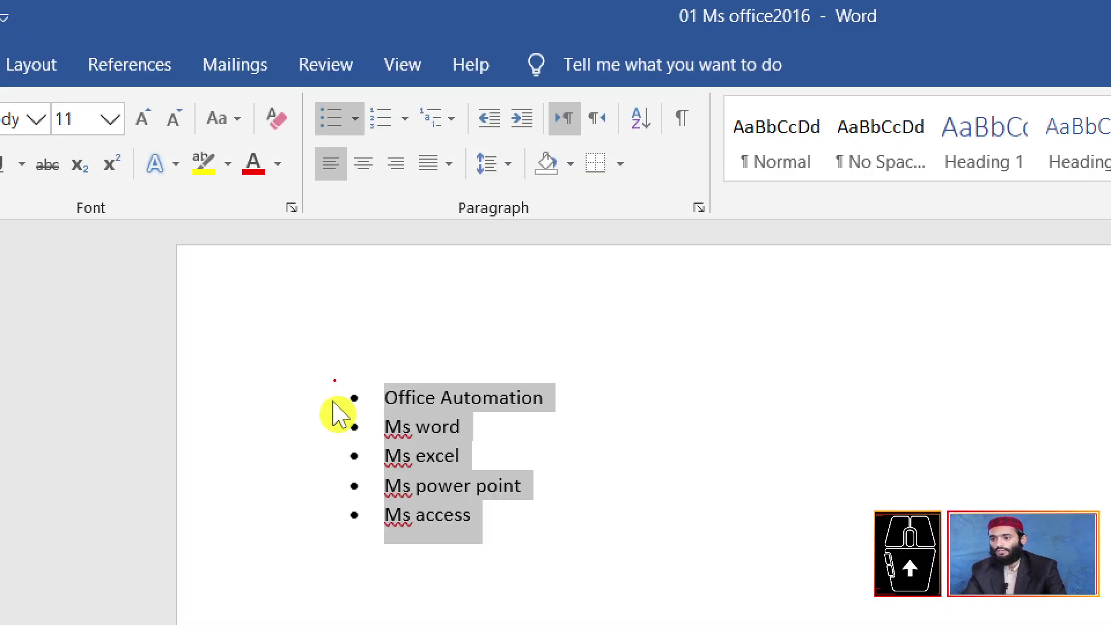
pyautogui.moveTo(334, 380)
pyautogui.mouseDown()
pyautogui.moveTo(372, 451)
pyautogui.moveTo(372, 528)
pyautogui.mouseUp()
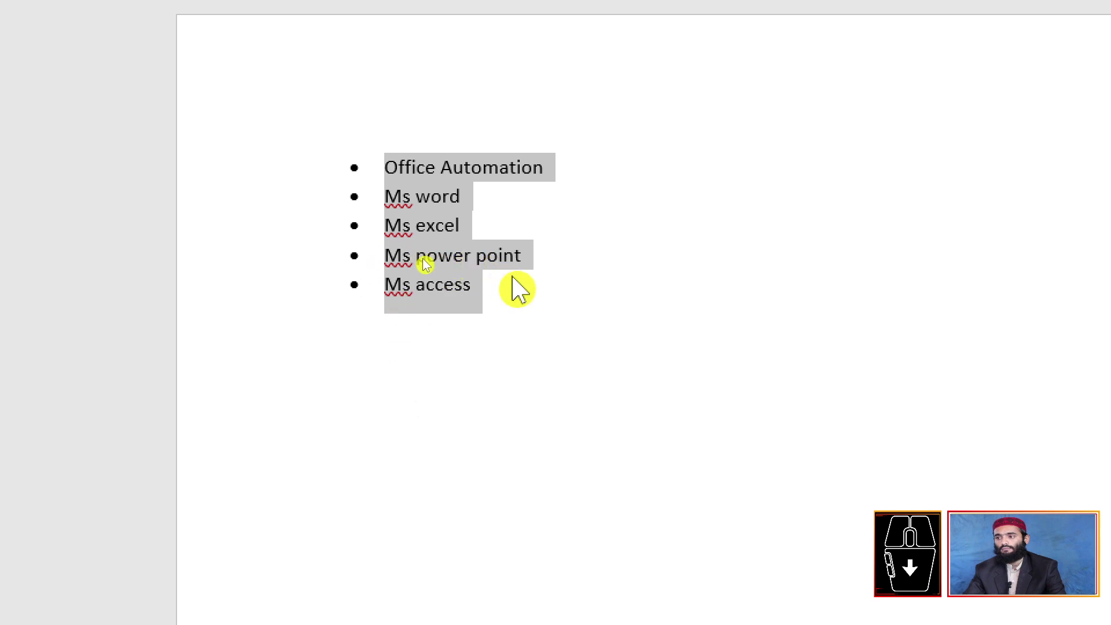
pyautogui.click(521, 302)
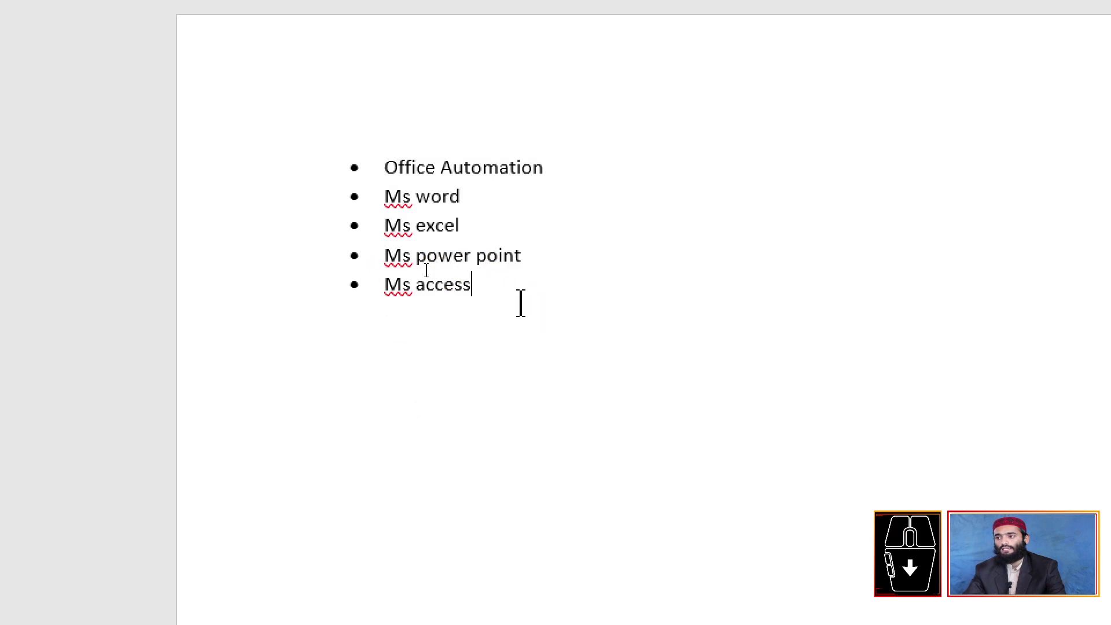
pyautogui.press('Return')
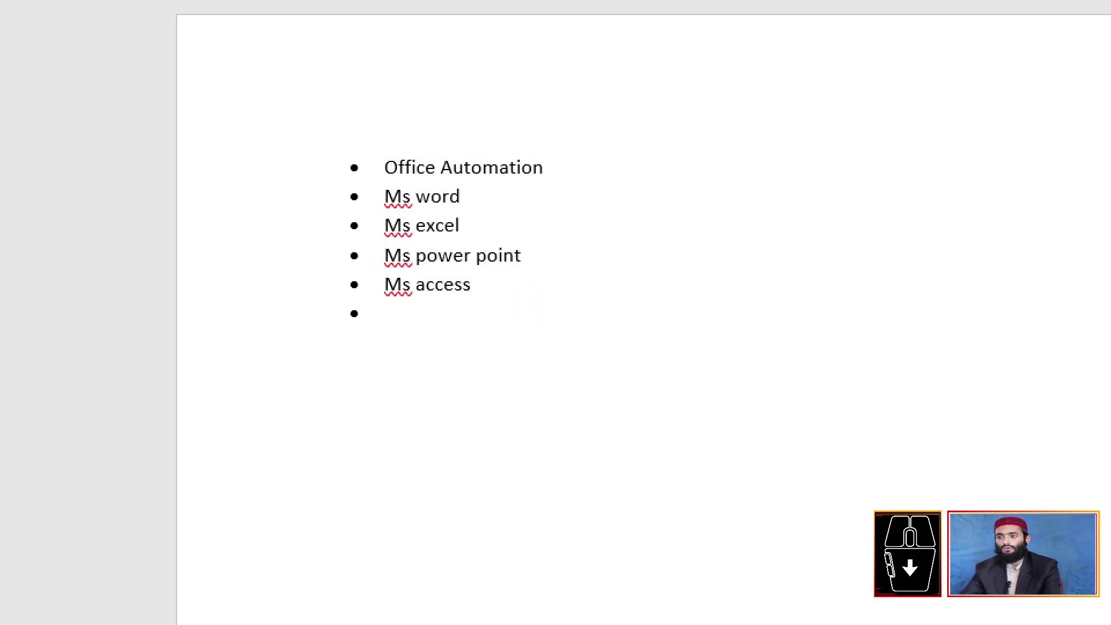
pyautogui.press('Return')
pyautogui.hotkey('ctrl', 'z')
pyautogui.write('sdfdfdfg')
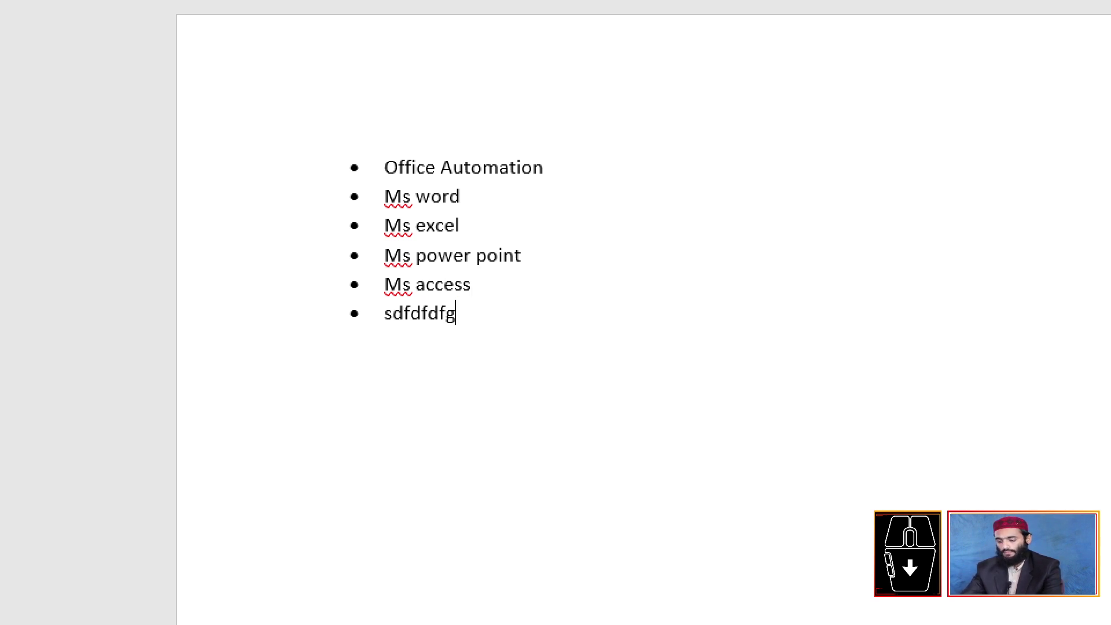
pyautogui.press('Return')
pyautogui.write('fsdfsdf')
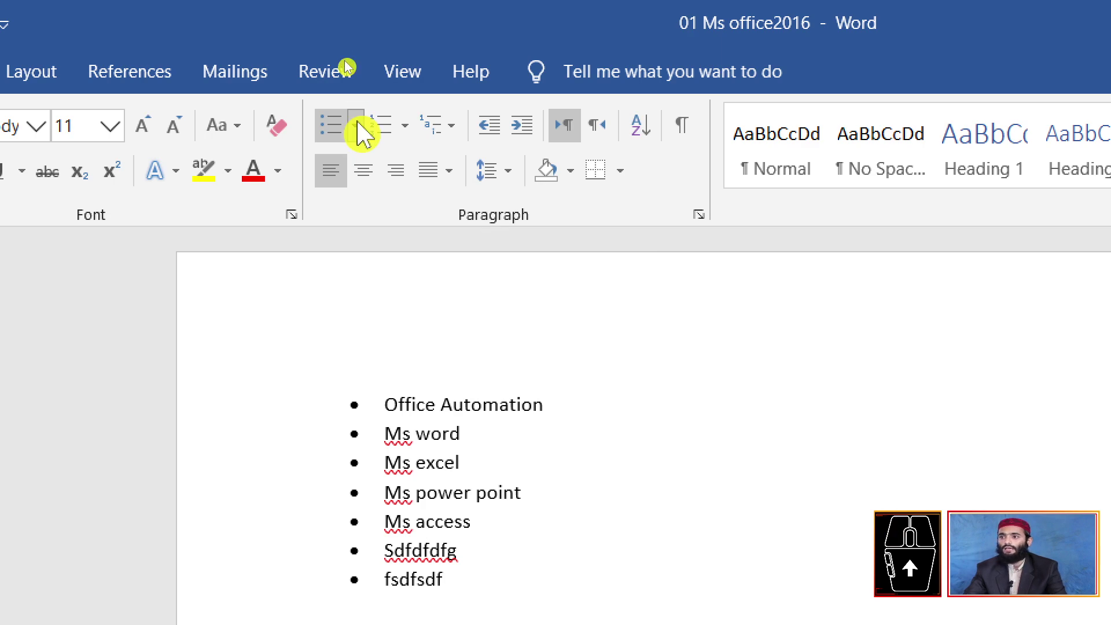
# Step: Apply the hooked curved-arrow bullet from the Bullet Library, then open Define New Bullet
pyautogui.click(355, 126)
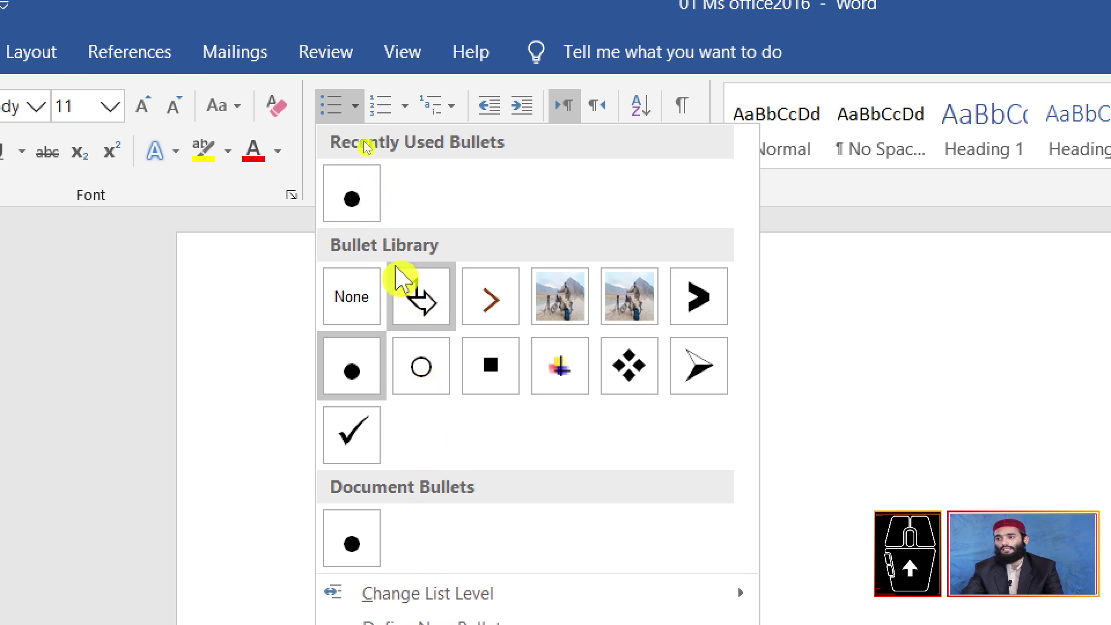
pyautogui.click(421, 296)
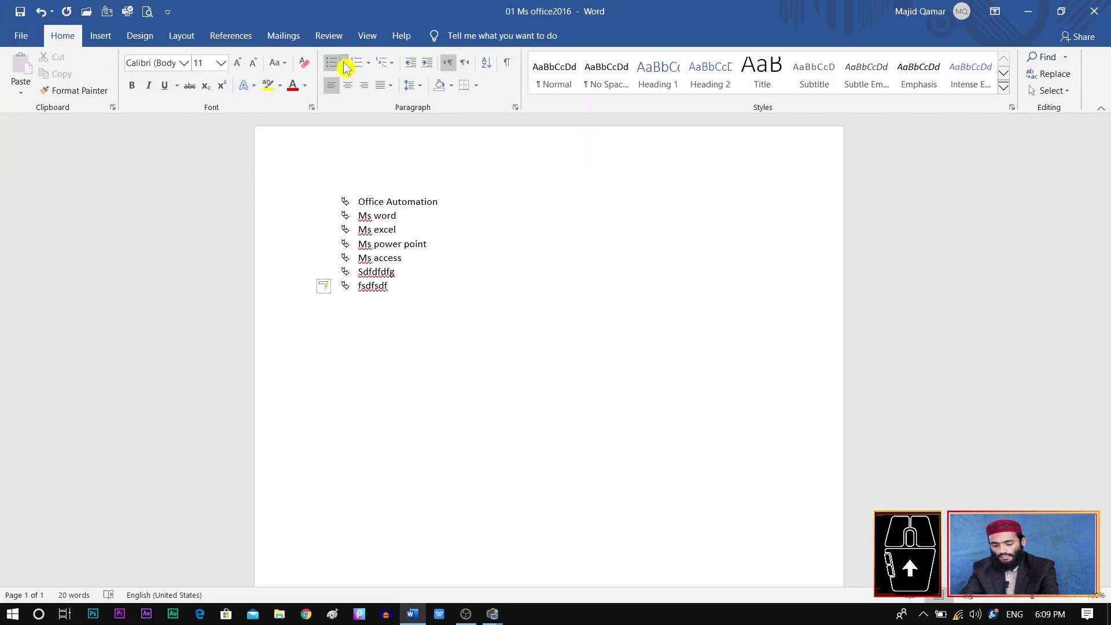
pyautogui.click(344, 79)
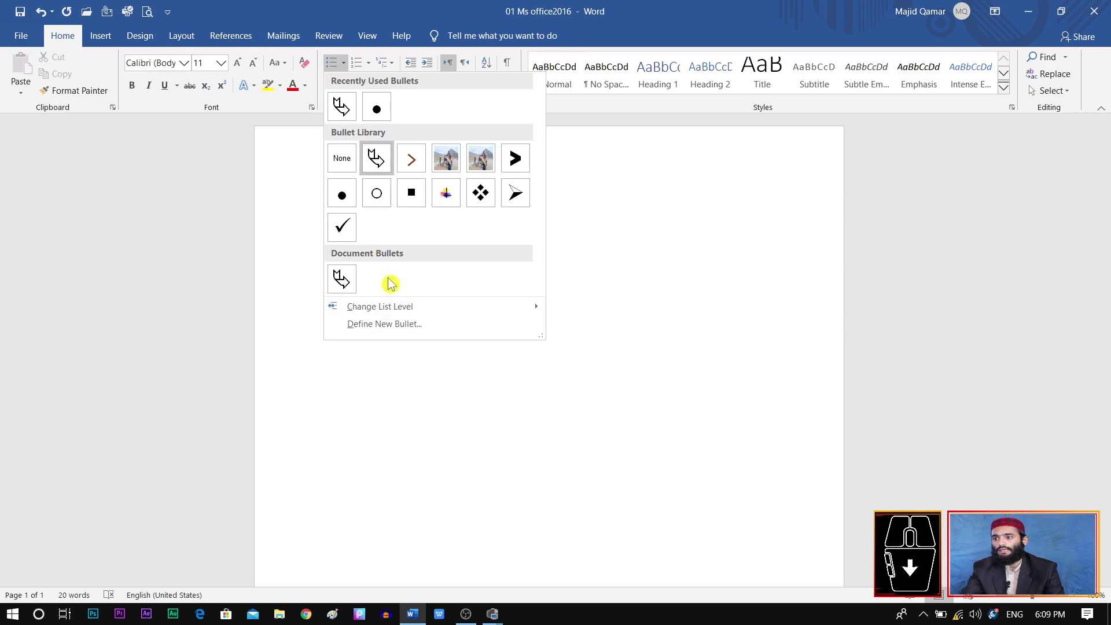
pyautogui.click(392, 331)
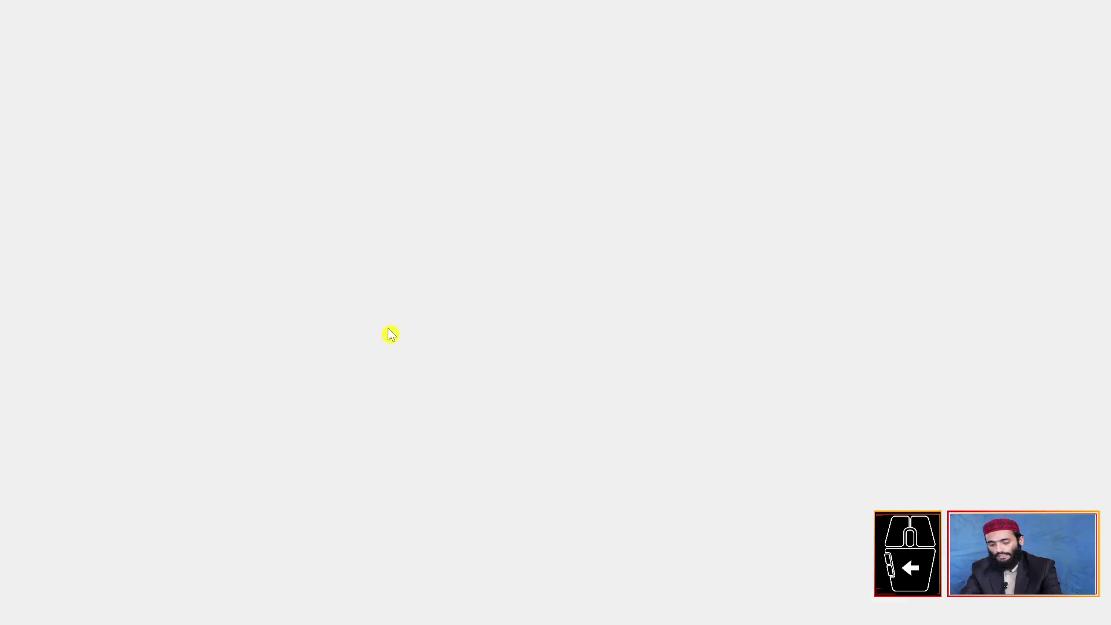
pyautogui.click(396, 319)
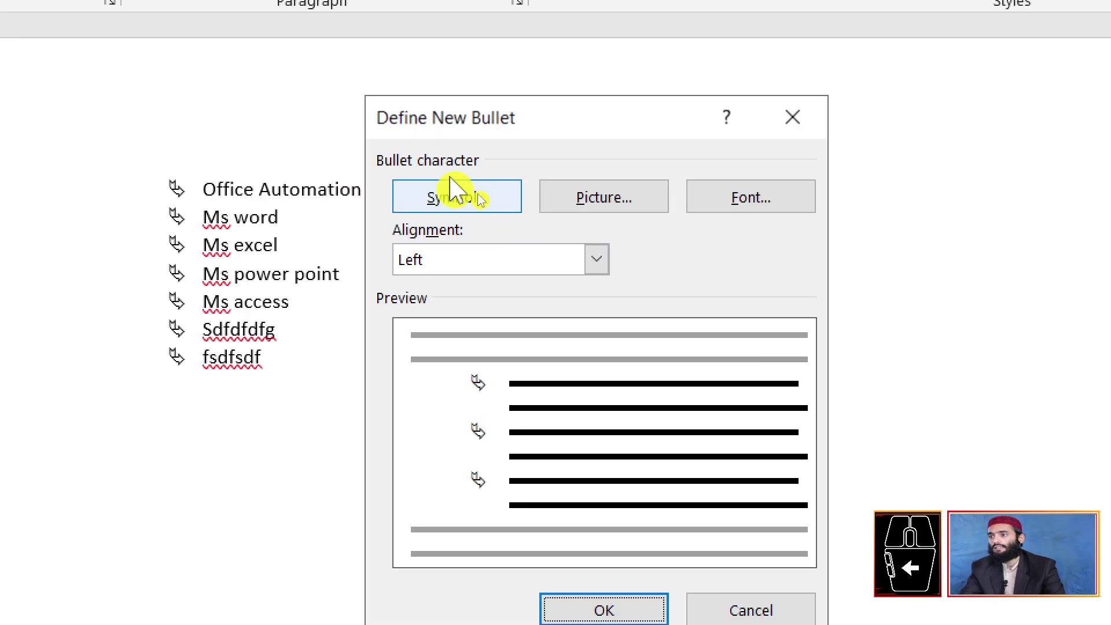
# Step: Set the bullet character to the Wingdings arrowhead symbol, code 216
pyautogui.click(475, 199)
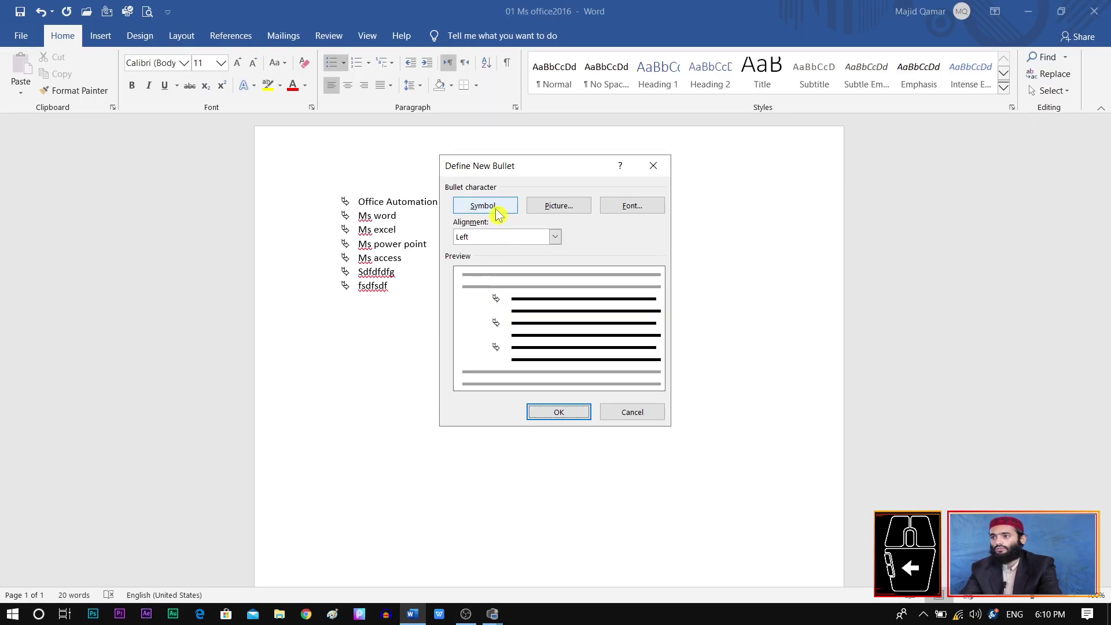
pyautogui.click(464, 202)
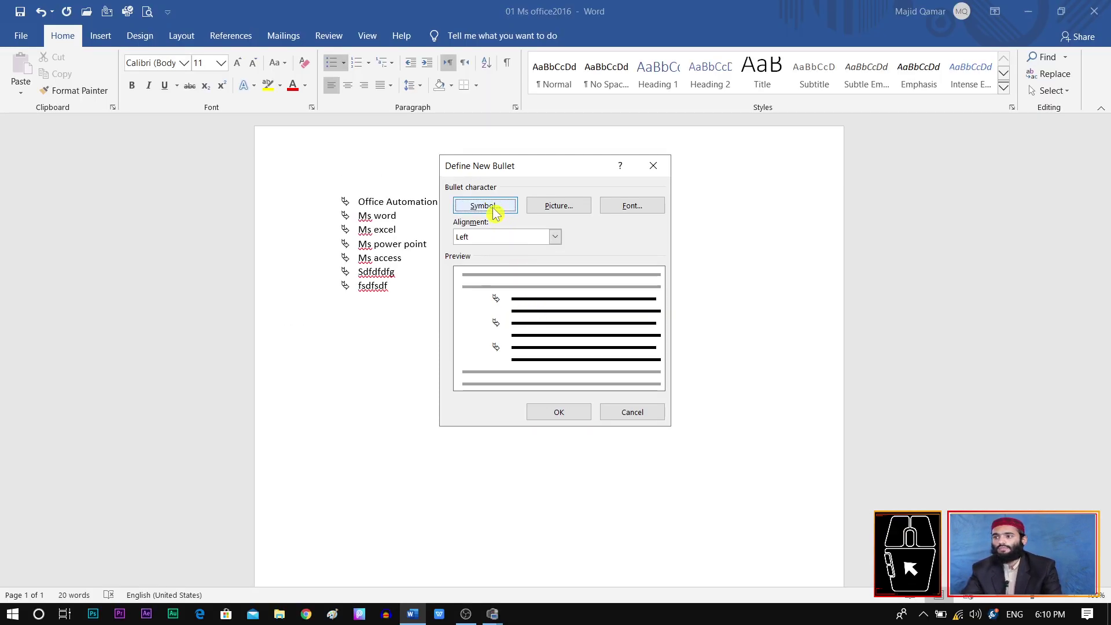
pyautogui.click(493, 209)
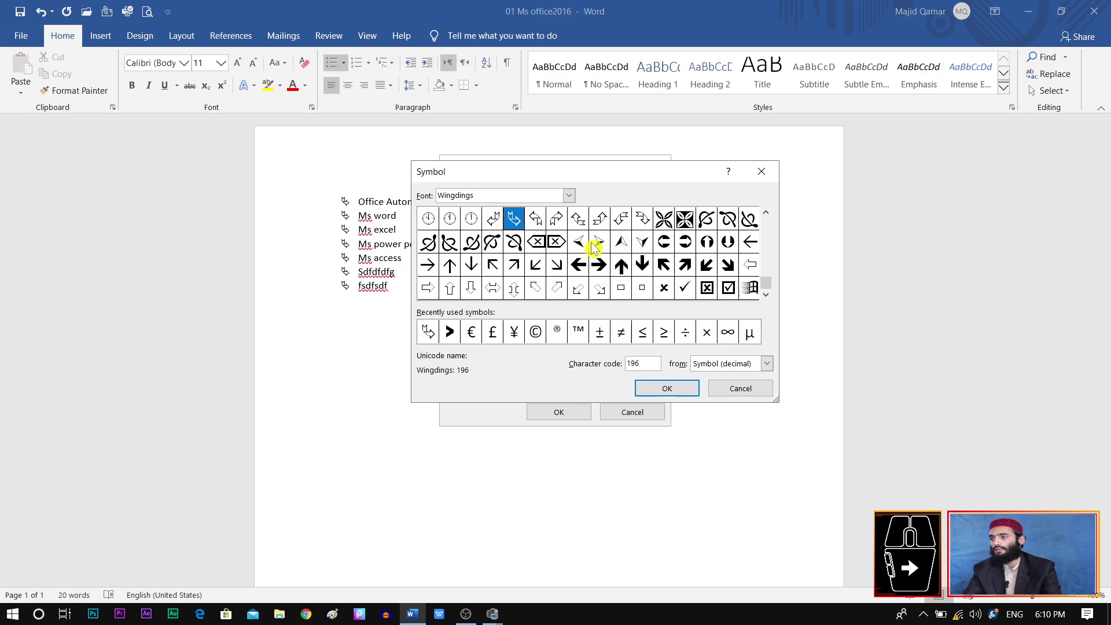
pyautogui.click(596, 244)
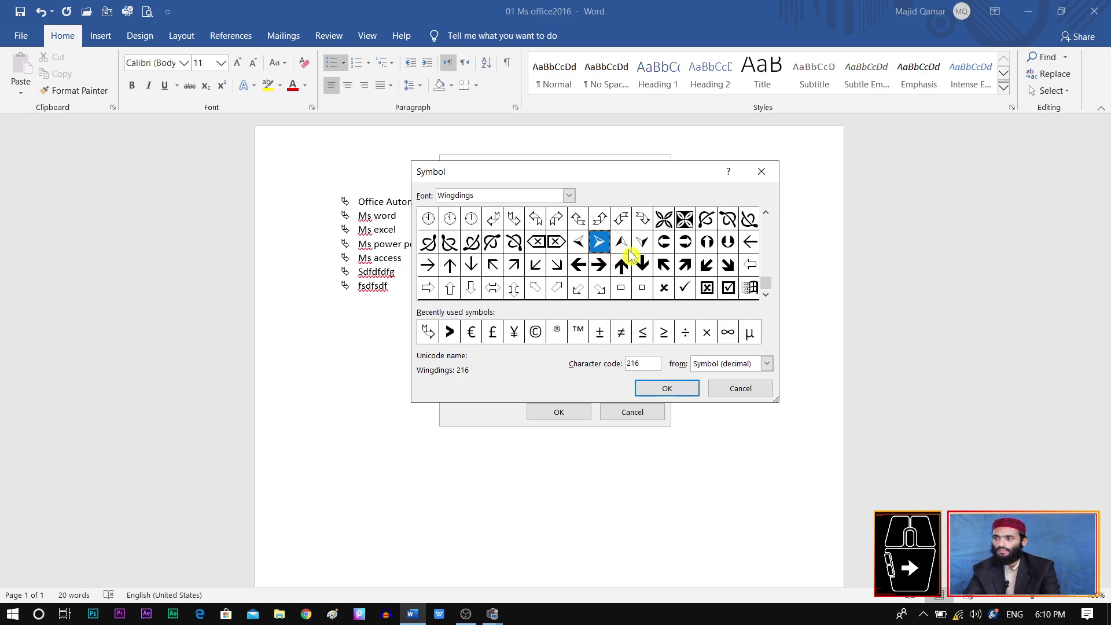
pyautogui.click(673, 390)
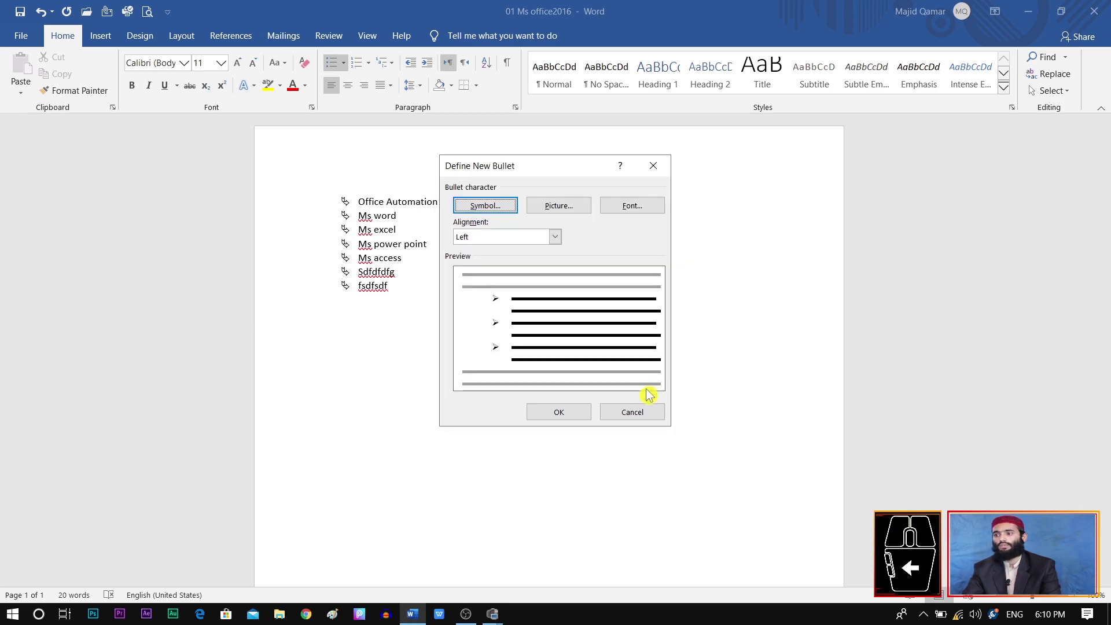
pyautogui.click(569, 413)
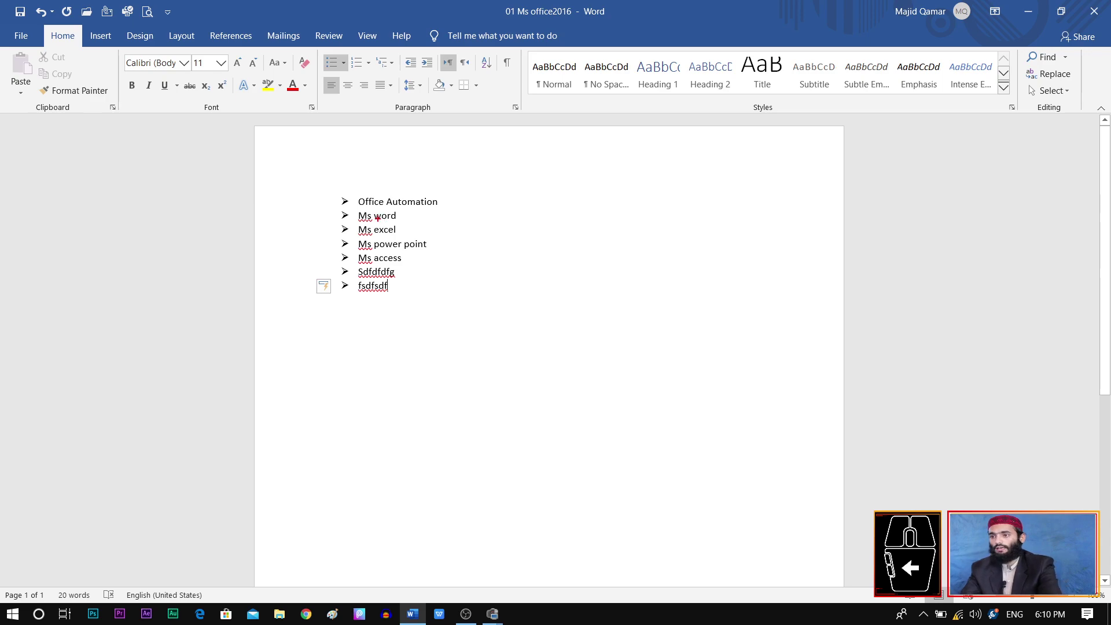
# Step: Circle the new arrowhead bullets for emphasis, then reopen the Define New Bullet dialog
pyautogui.moveTo(336, 193); pyautogui.dragTo(353, 305)
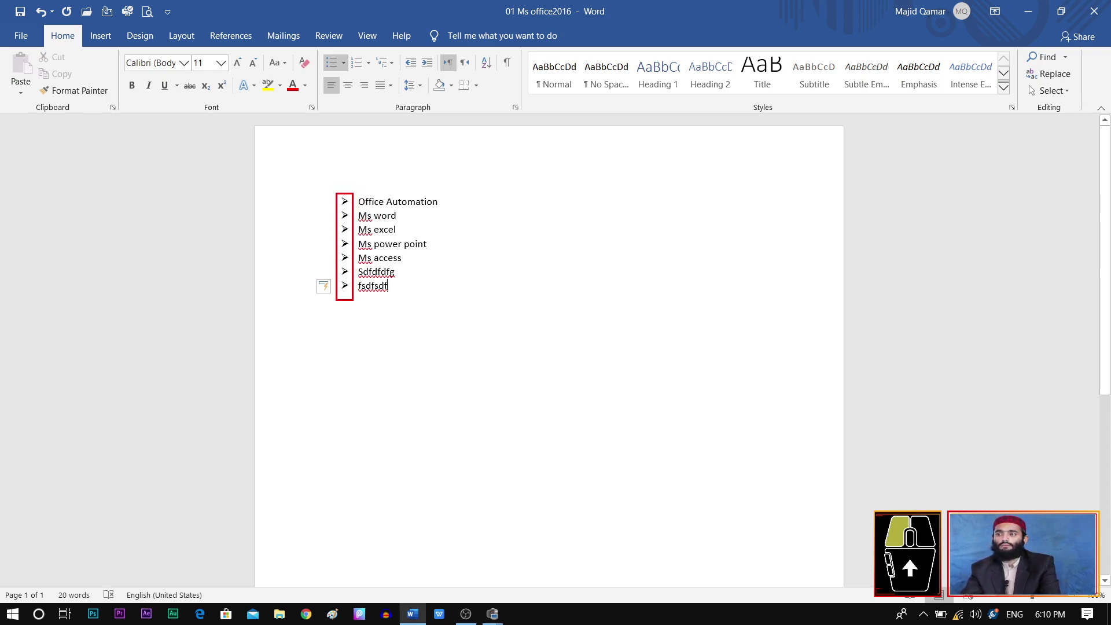
pyautogui.press('Escape')
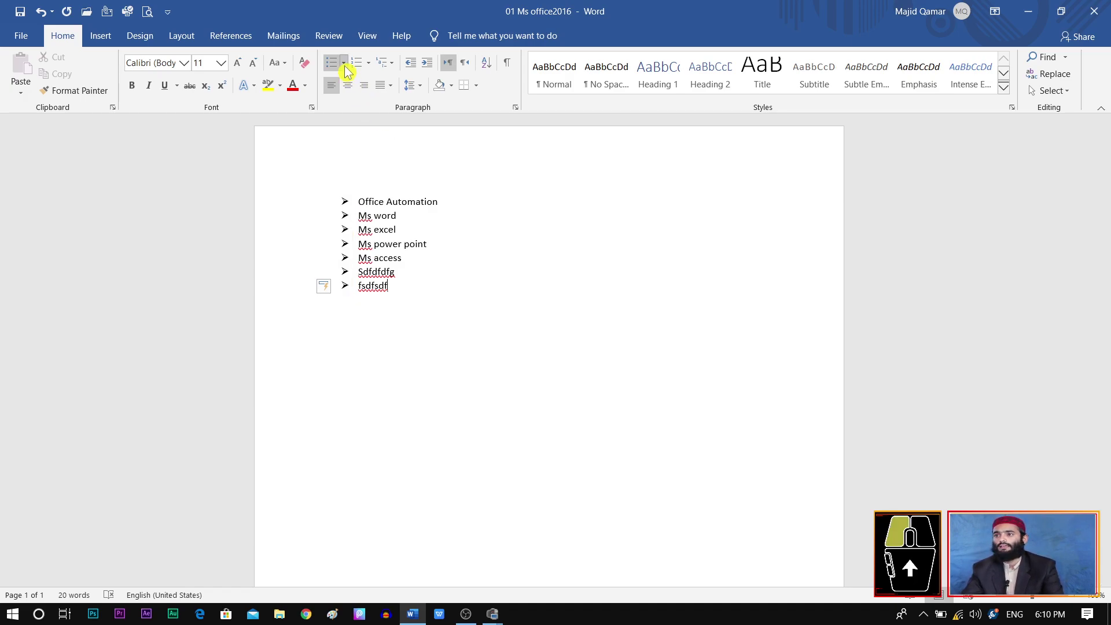
pyautogui.click(343, 62)
pyautogui.click(396, 323)
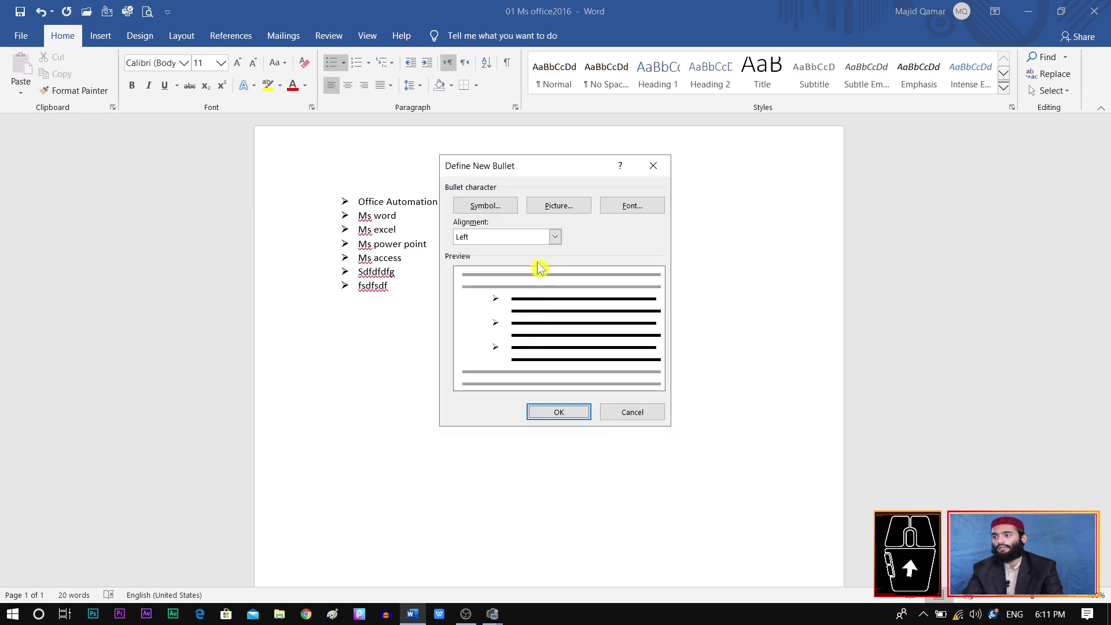
pyautogui.click(553, 206)
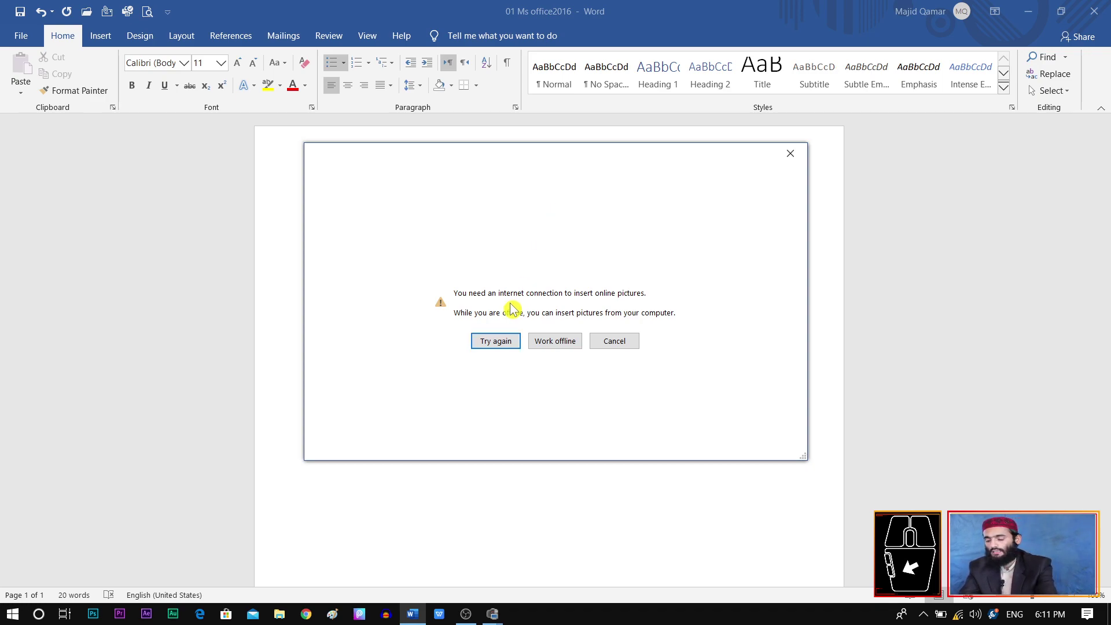
pyautogui.moveTo(466, 323); pyautogui.dragTo(524, 354)
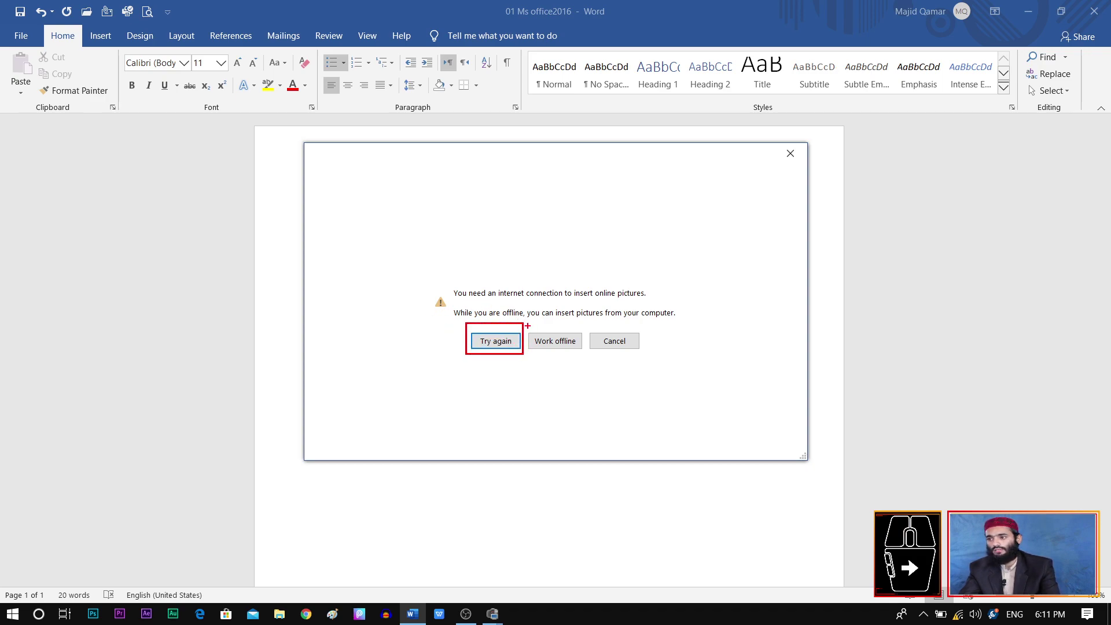
pyautogui.moveTo(528, 323); pyautogui.dragTo(584, 356)
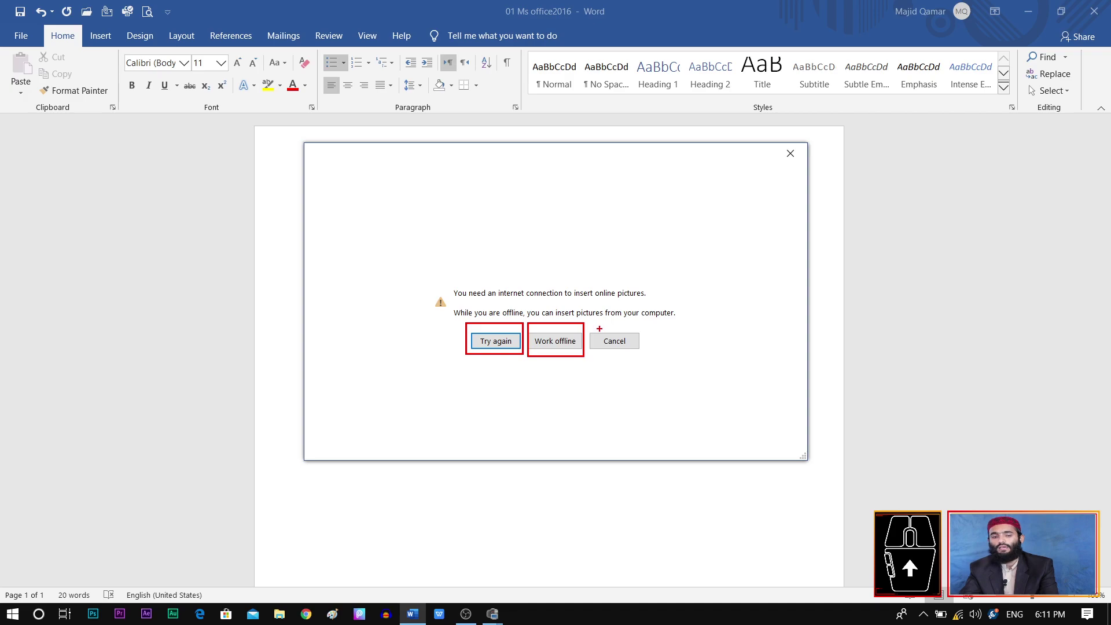
pyautogui.moveTo(588, 323); pyautogui.dragTo(663, 354)
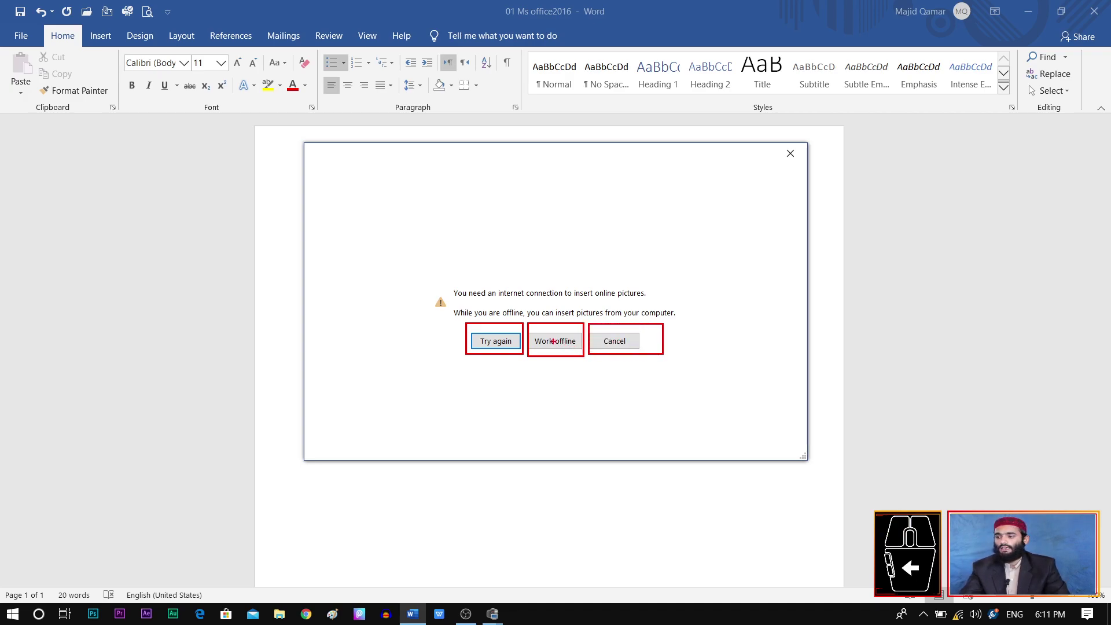
pyautogui.moveTo(535, 347); pyautogui.dragTo(571, 350)
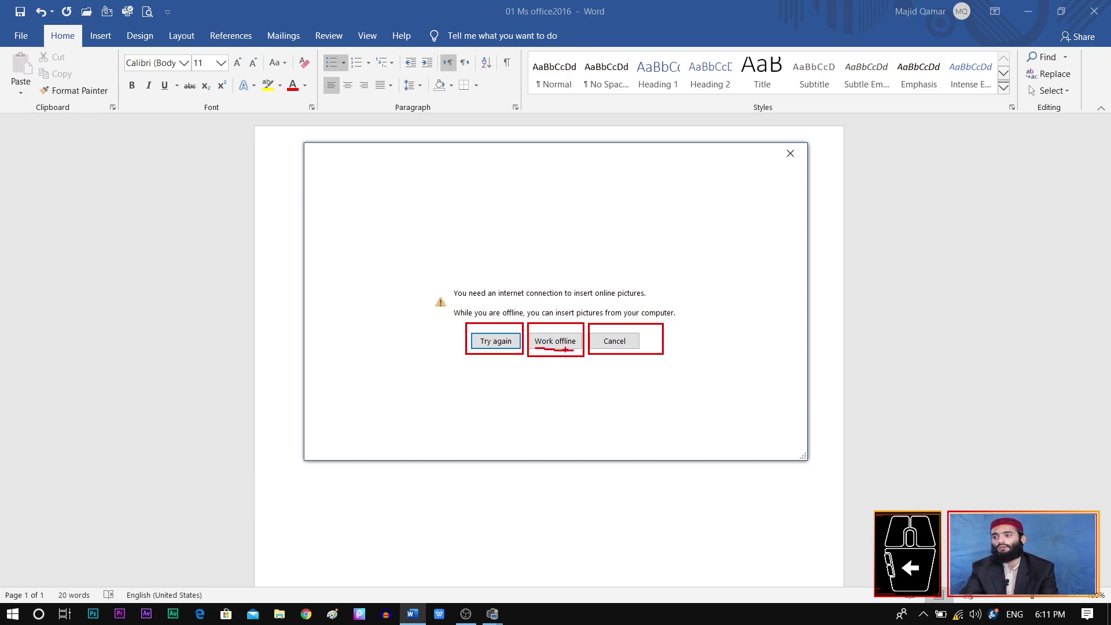
pyautogui.moveTo(594, 348)
pyautogui.mouseDown()
pyautogui.moveTo(611, 347)
pyautogui.moveTo(611, 331)
pyautogui.moveTo(597, 353)
pyautogui.mouseUp()
pyautogui.press('super')
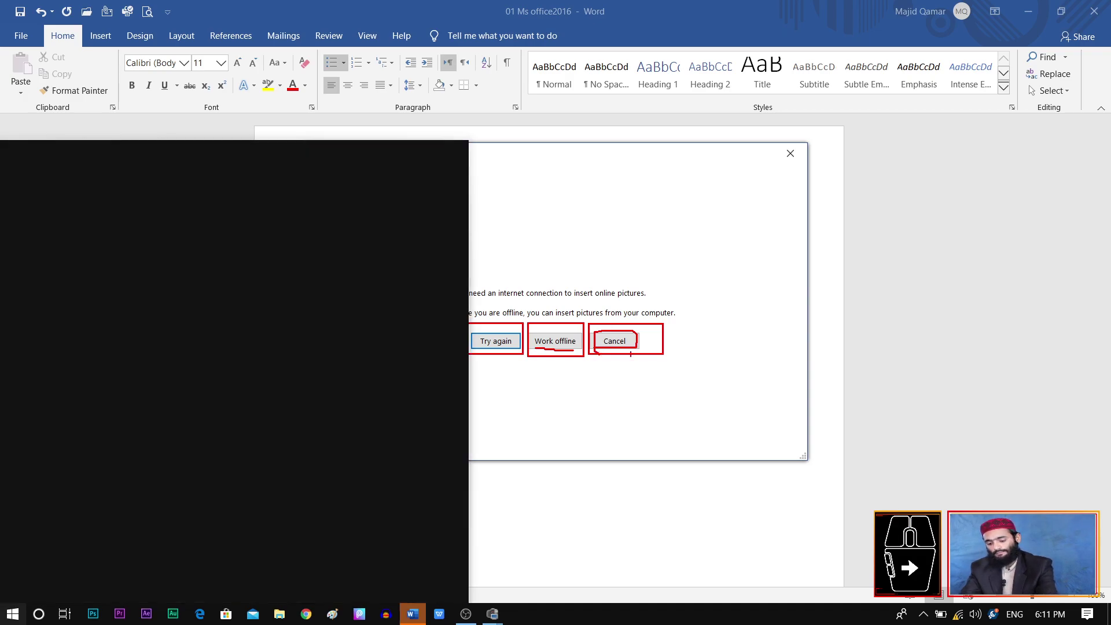
pyautogui.press('Escape')
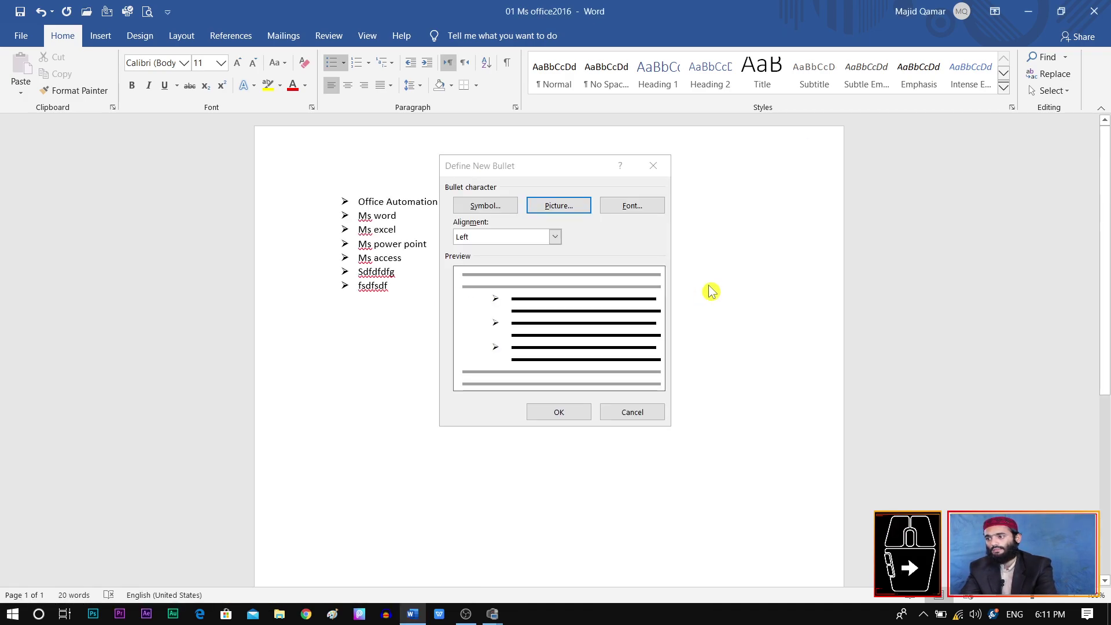
# Step: Use a portrait photo from a Desktop photos subfolder as the picture bullet for the list
pyautogui.click(567, 209)
pyautogui.click(562, 342)
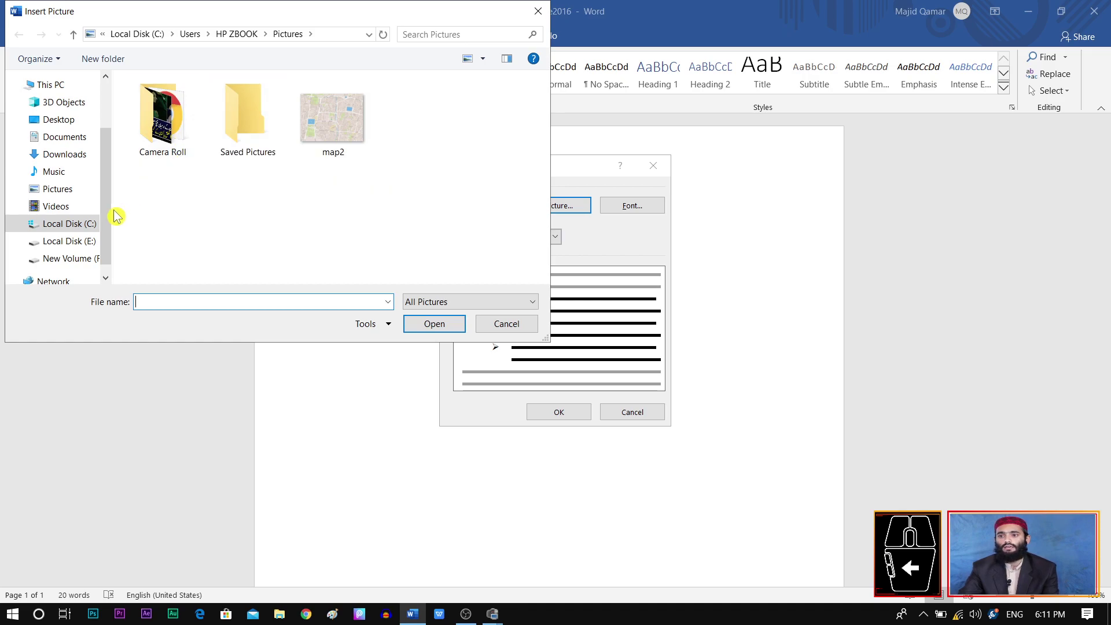
pyautogui.click(58, 119)
pyautogui.doubleClick(255, 133)
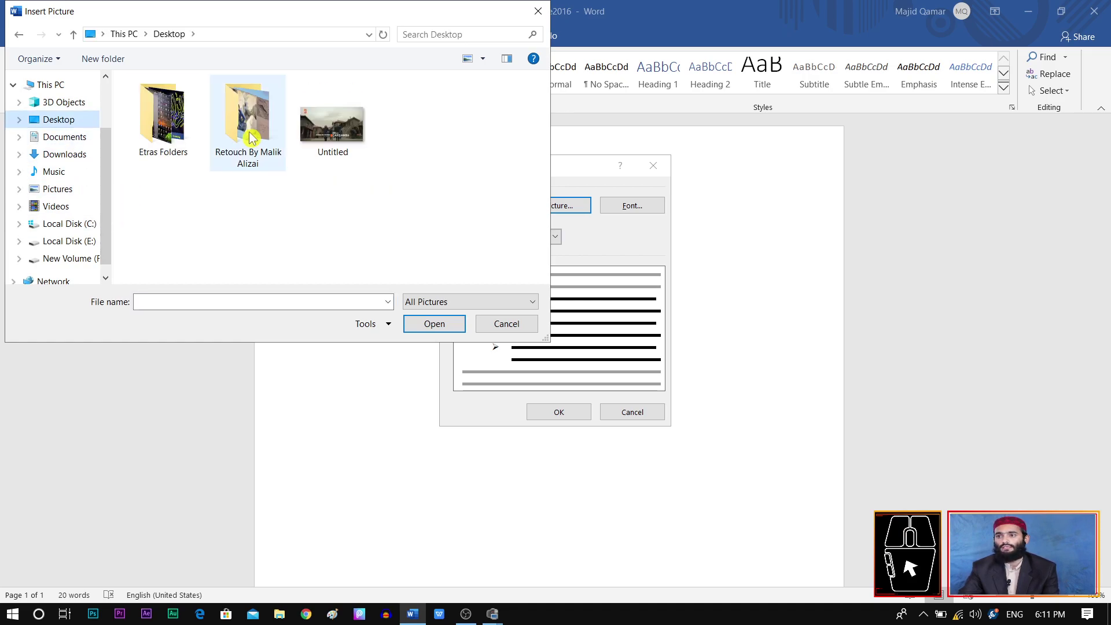
pyautogui.doubleClick(329, 219)
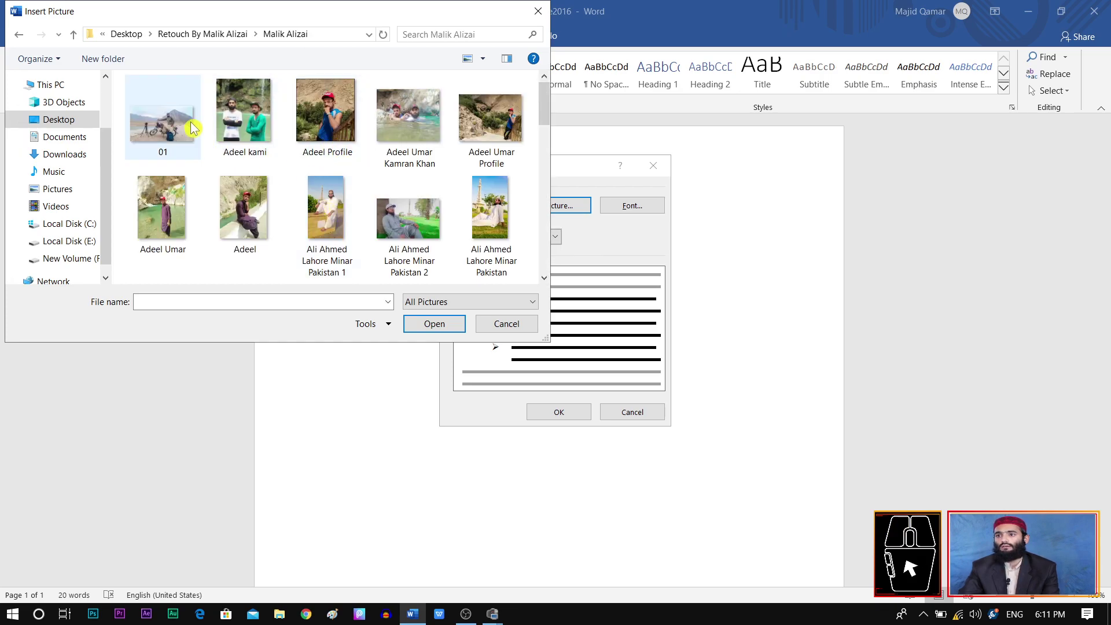
pyautogui.scroll(-10, 263, 169)
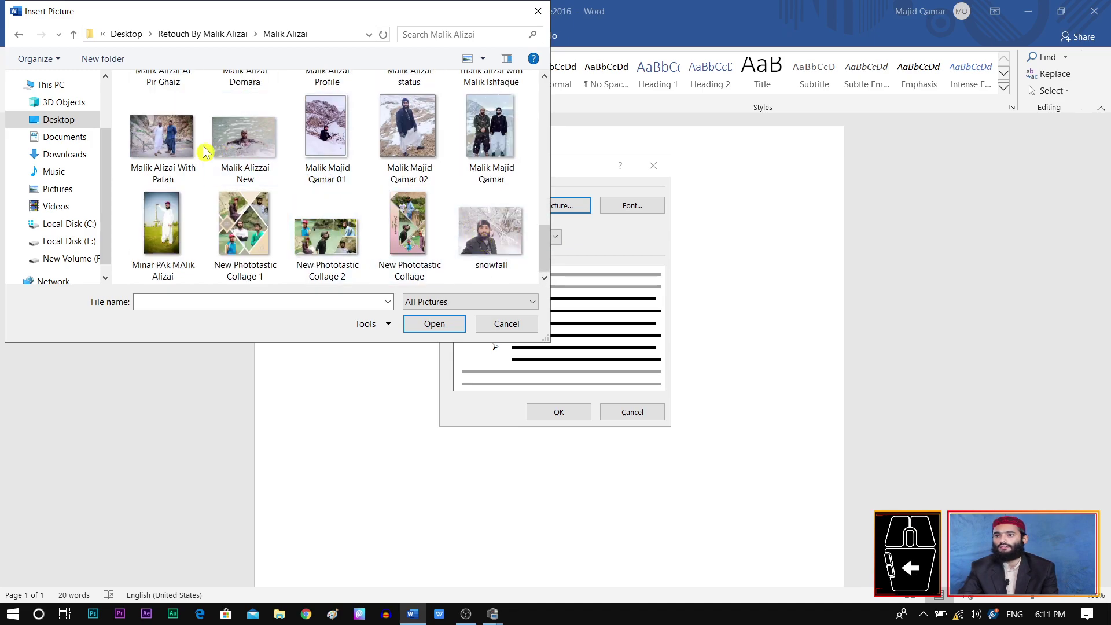
pyautogui.click(163, 228)
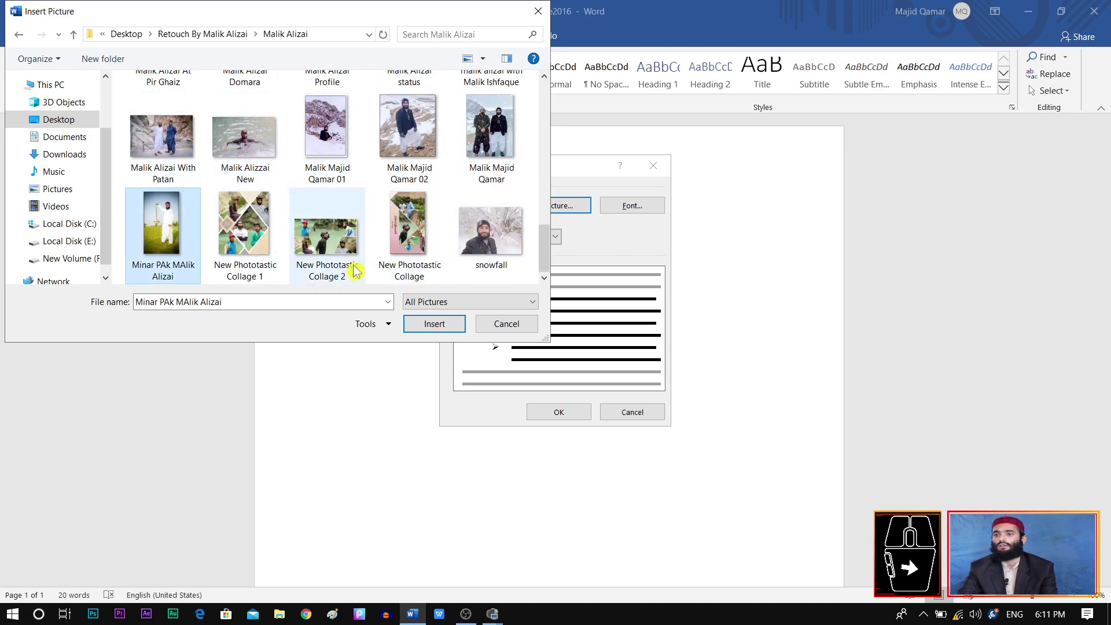
pyautogui.click(443, 331)
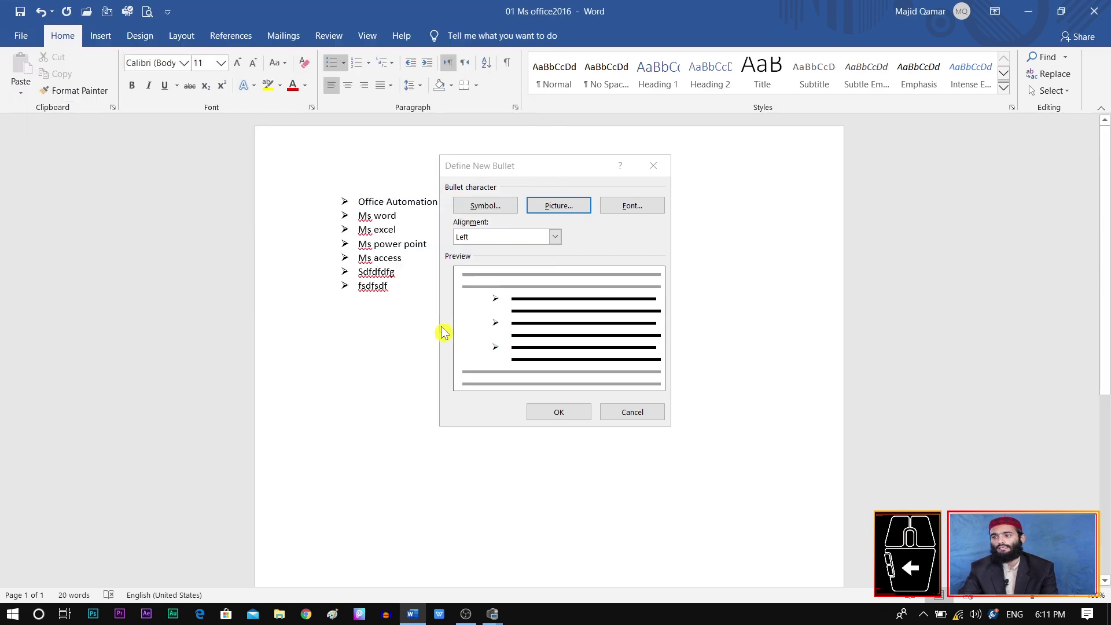
pyautogui.click(562, 415)
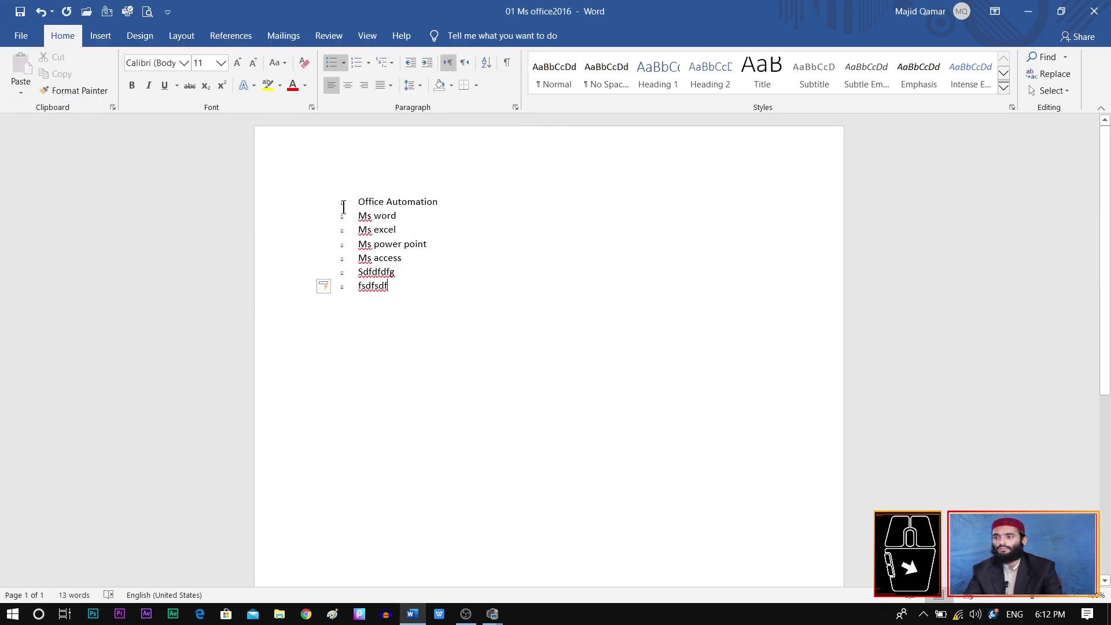
pyautogui.click(1075, 601)
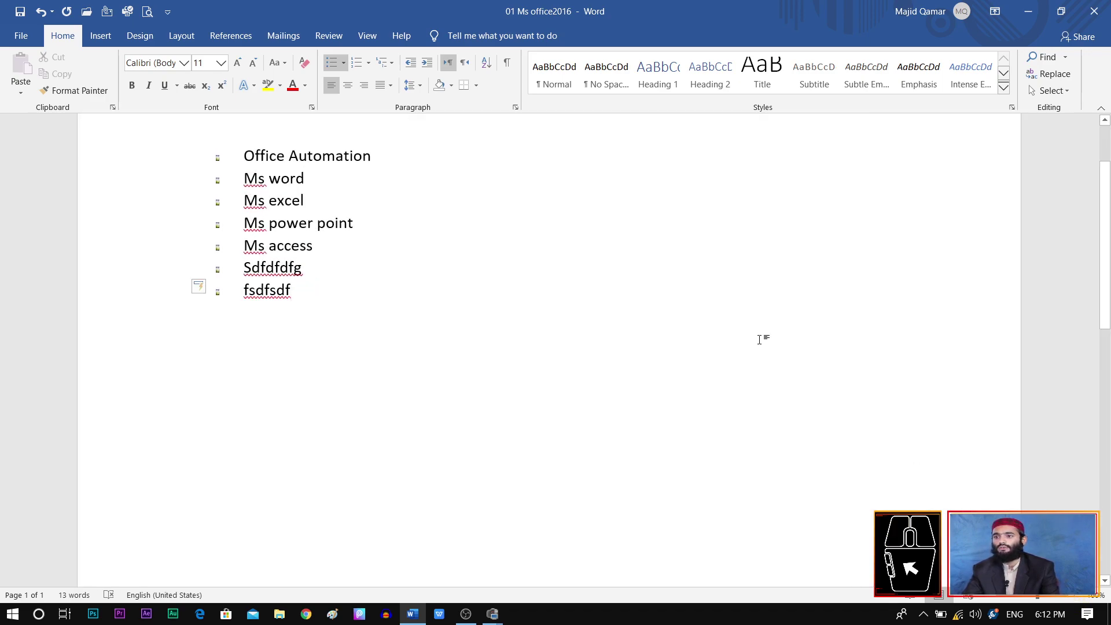
# Step: Select all seven list lines, from Office Automation down to fsdfsdf
pyautogui.scroll(2, 759, 340)
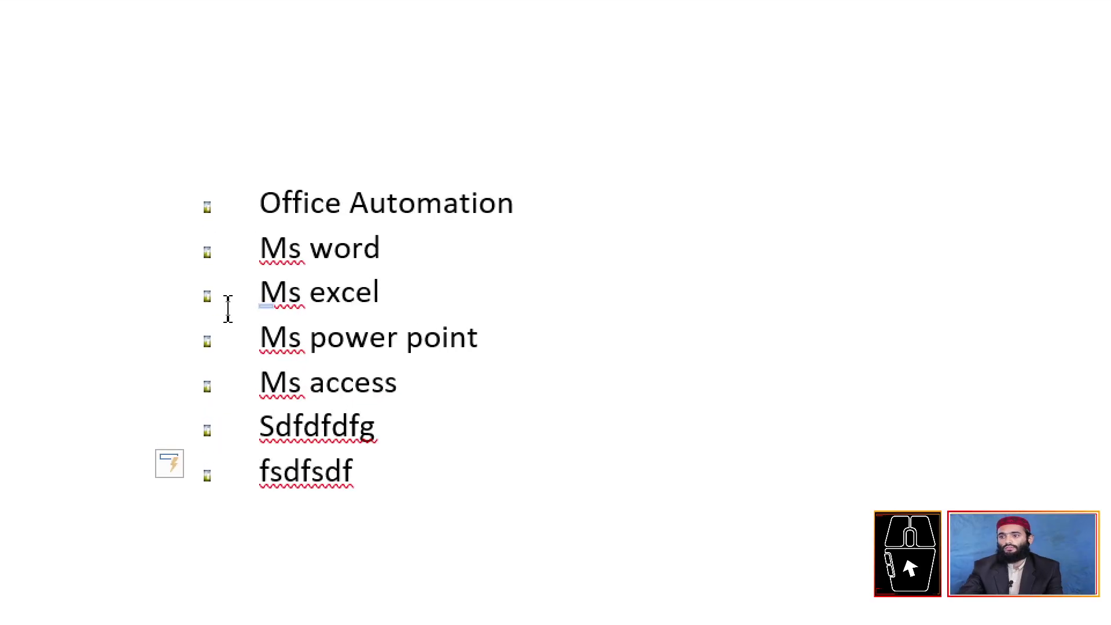
pyautogui.click(213, 200)
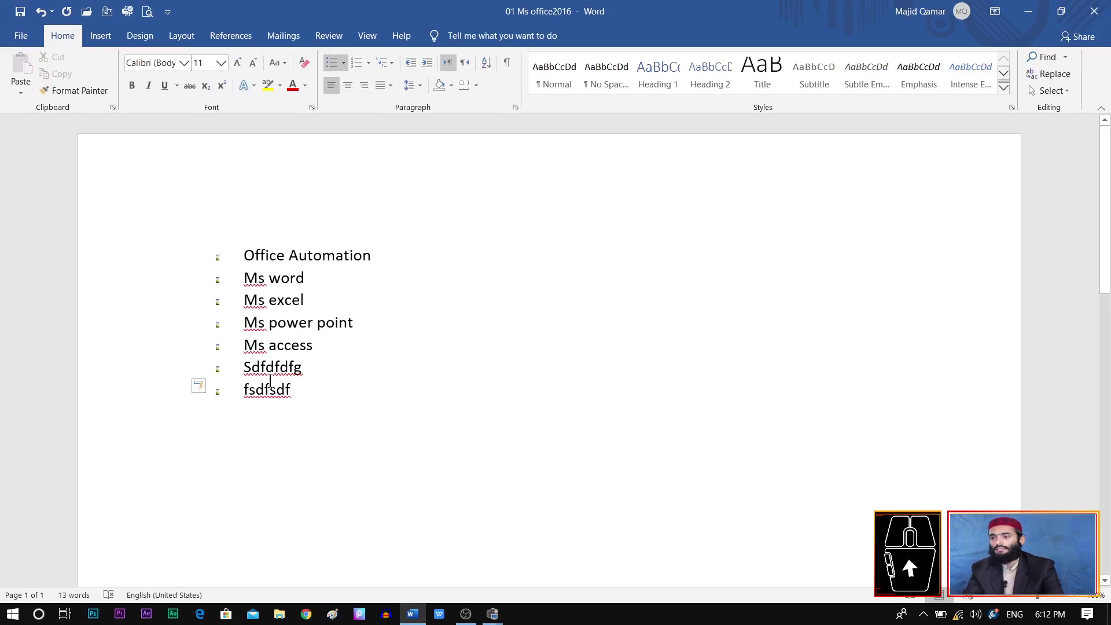
pyautogui.moveTo(301, 397); pyautogui.dragTo(217, 254)
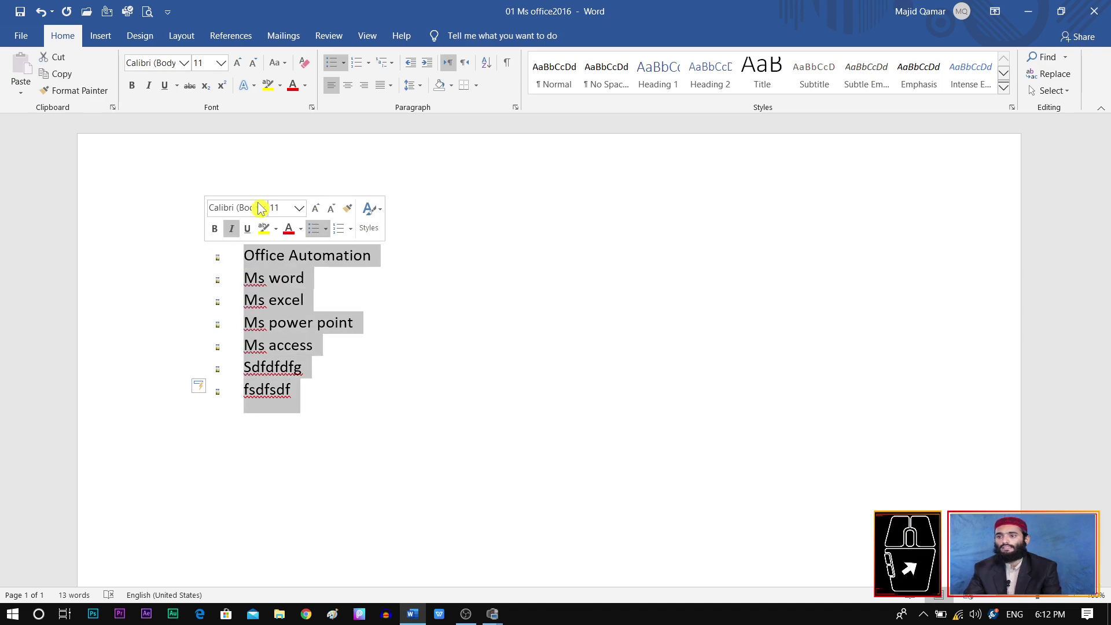
# Step: Replace the photo bullets with the check-mark bullet from the Bullet Library
pyautogui.click(343, 62)
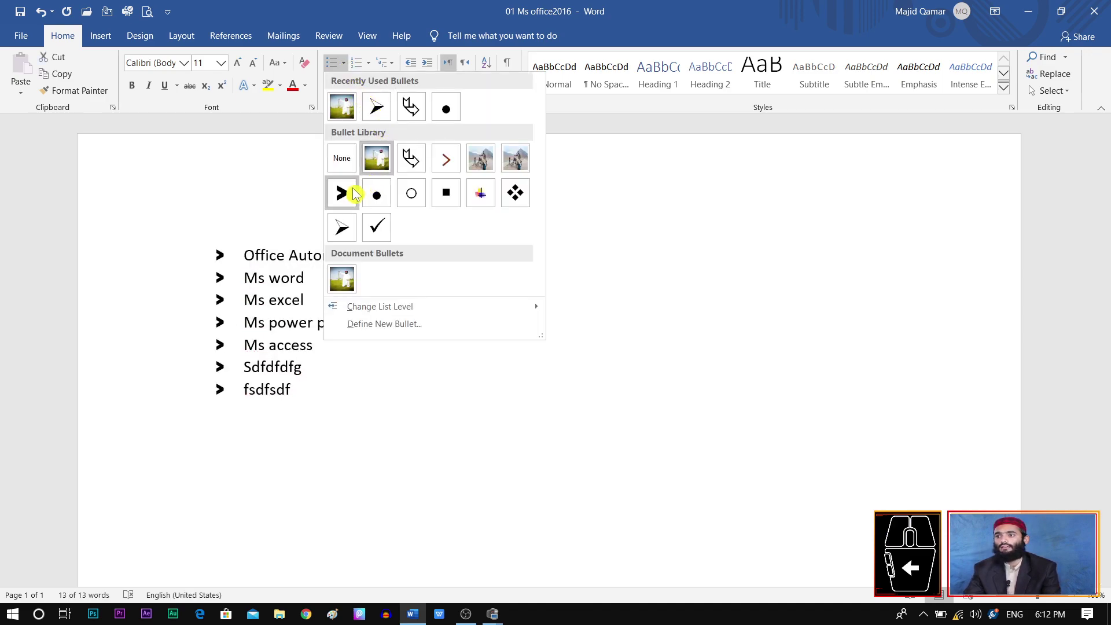
pyautogui.click(375, 226)
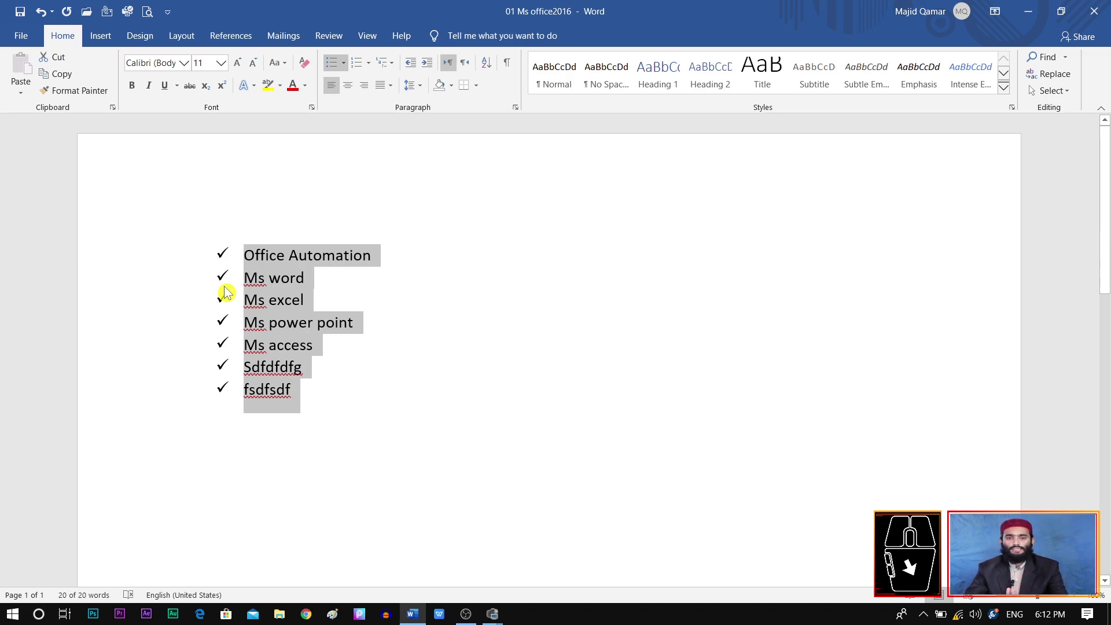
# Step: Number the seven items in the 1) 2) 3) format and deselect the list
pyautogui.click(357, 64)
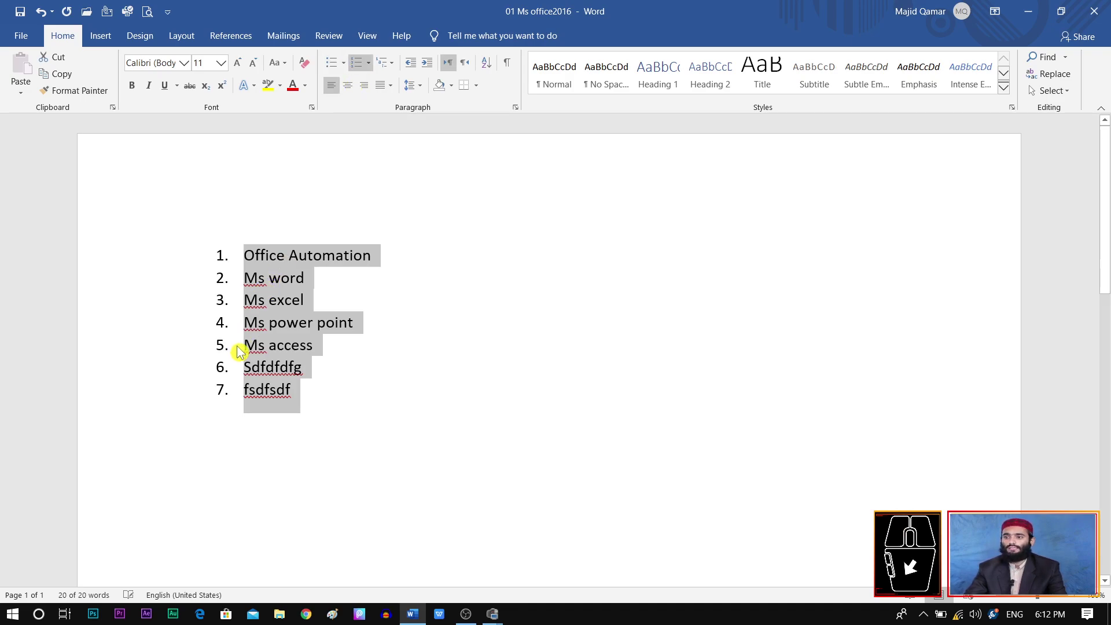
pyautogui.click(369, 65)
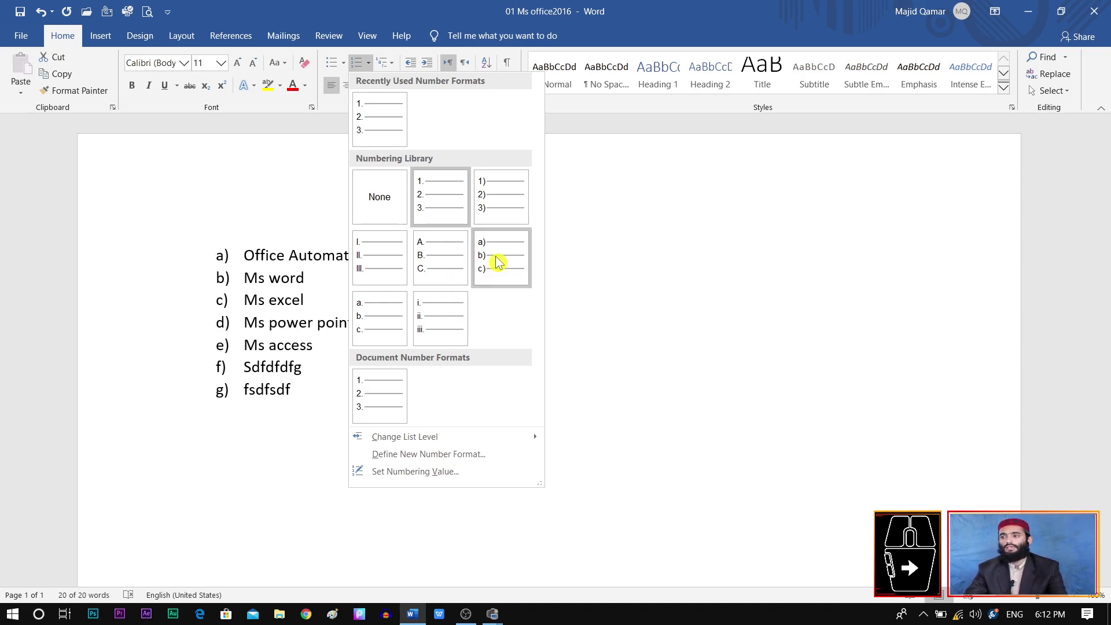
pyautogui.click(489, 206)
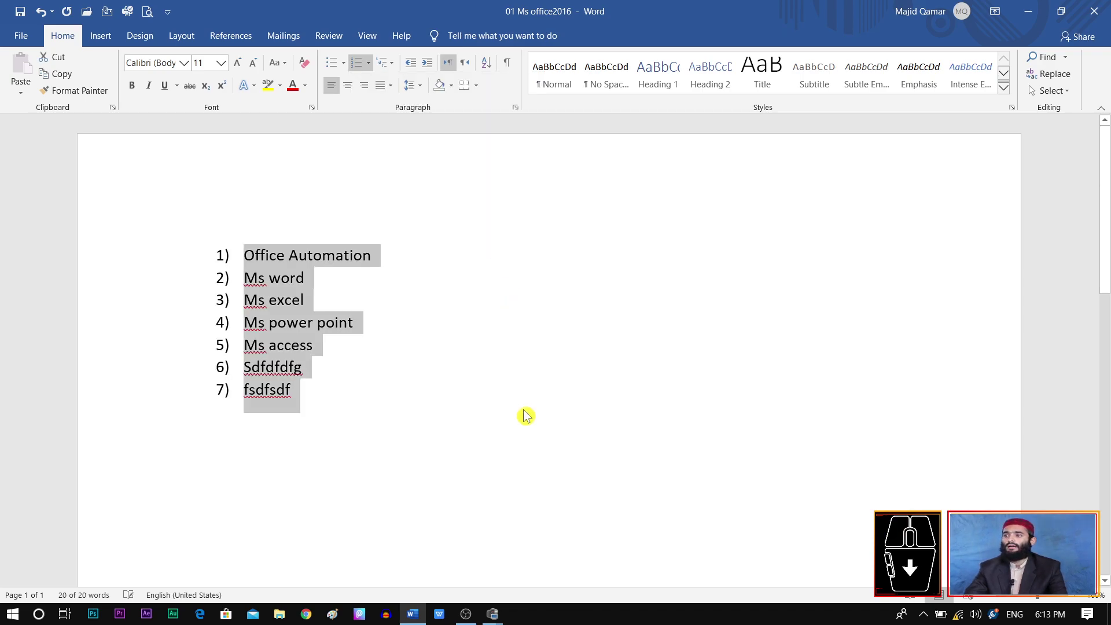
pyautogui.click(259, 301)
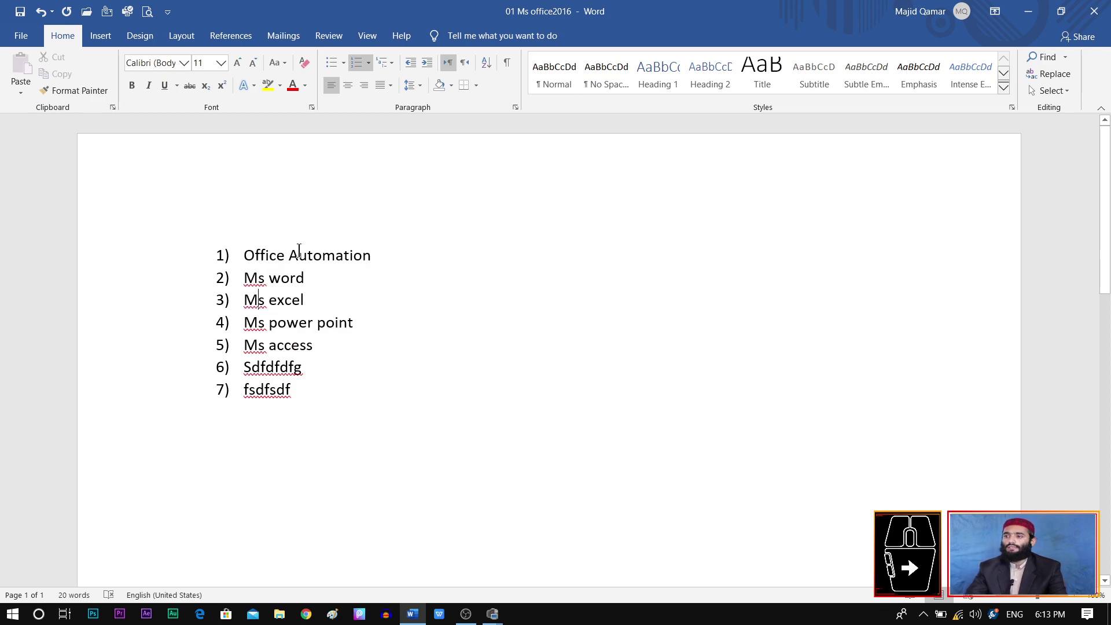
# Step: Insert 'Ms word' as new list item 2) directly after Office Automation
pyautogui.click(372, 256)
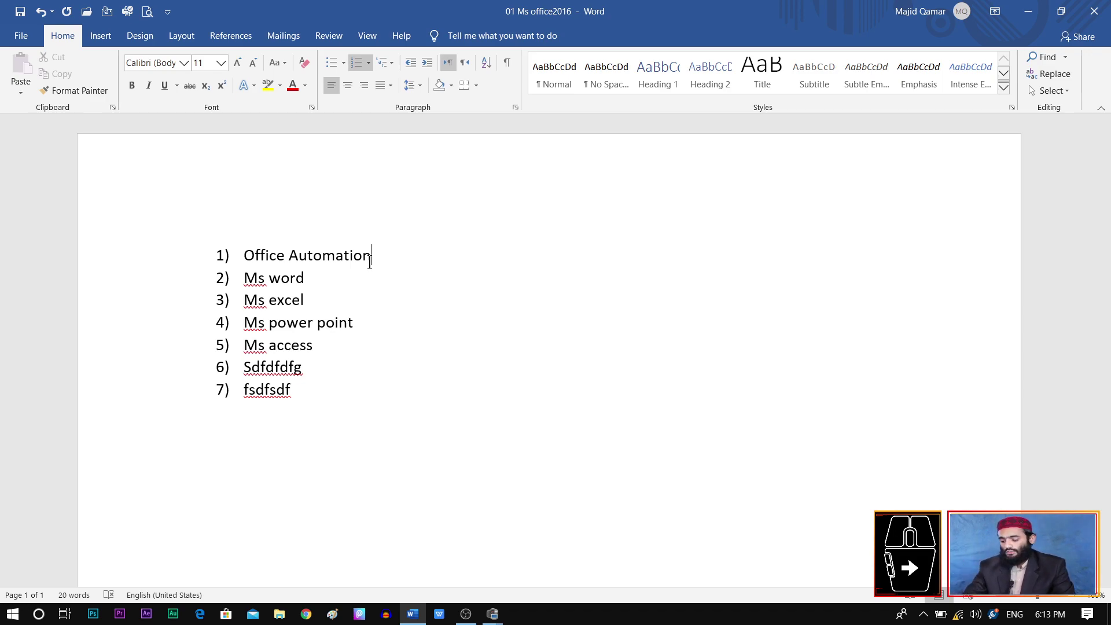
pyautogui.press('Return')
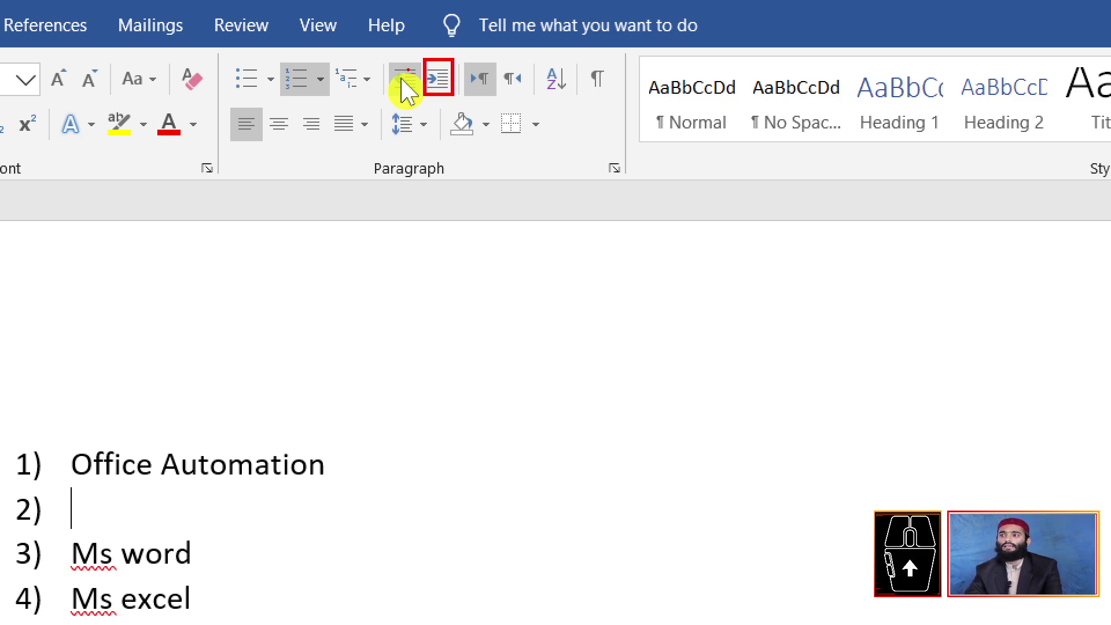
pyautogui.click(407, 89)
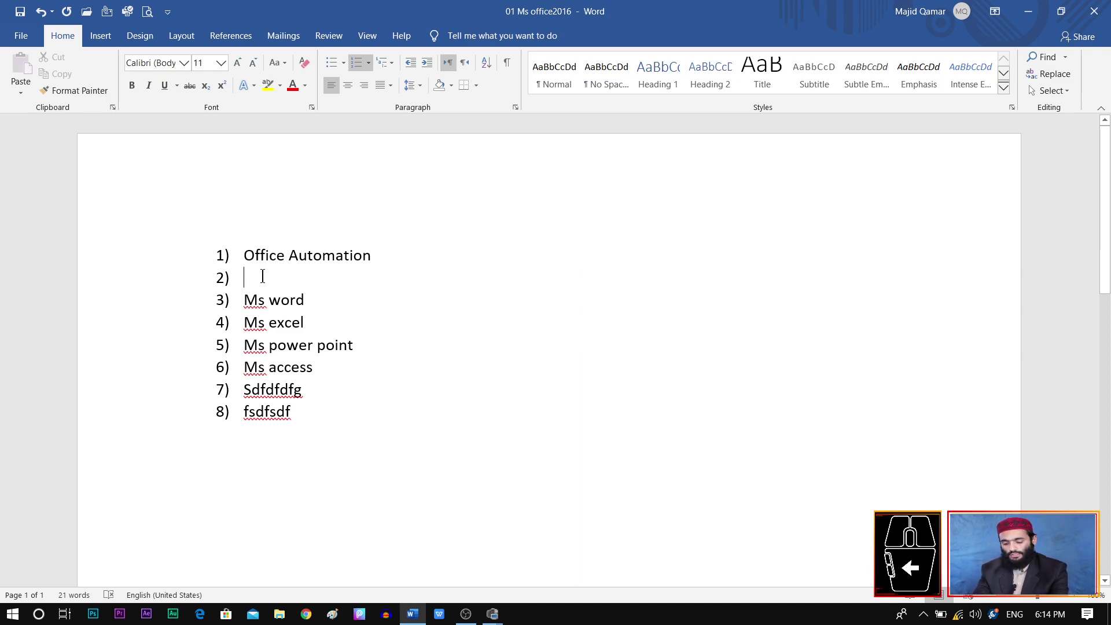
pyautogui.write('Ms word')
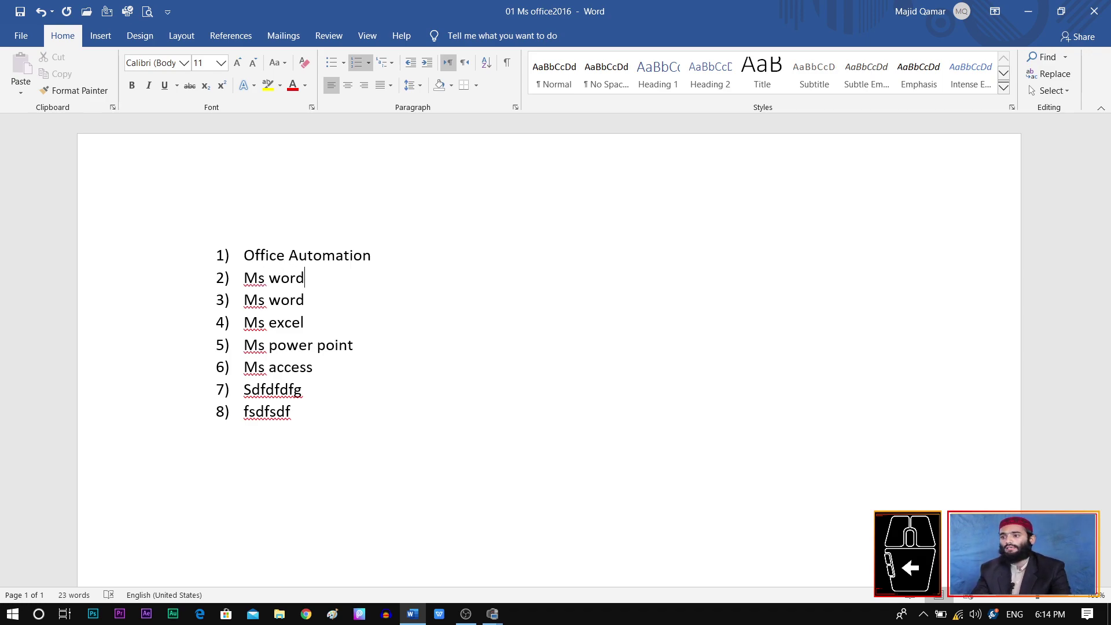
# Step: Demote Ms word to an indented sub-item of Office Automation
pyautogui.click(307, 281)
pyautogui.moveTo(307, 280); pyautogui.dragTo(239, 280)
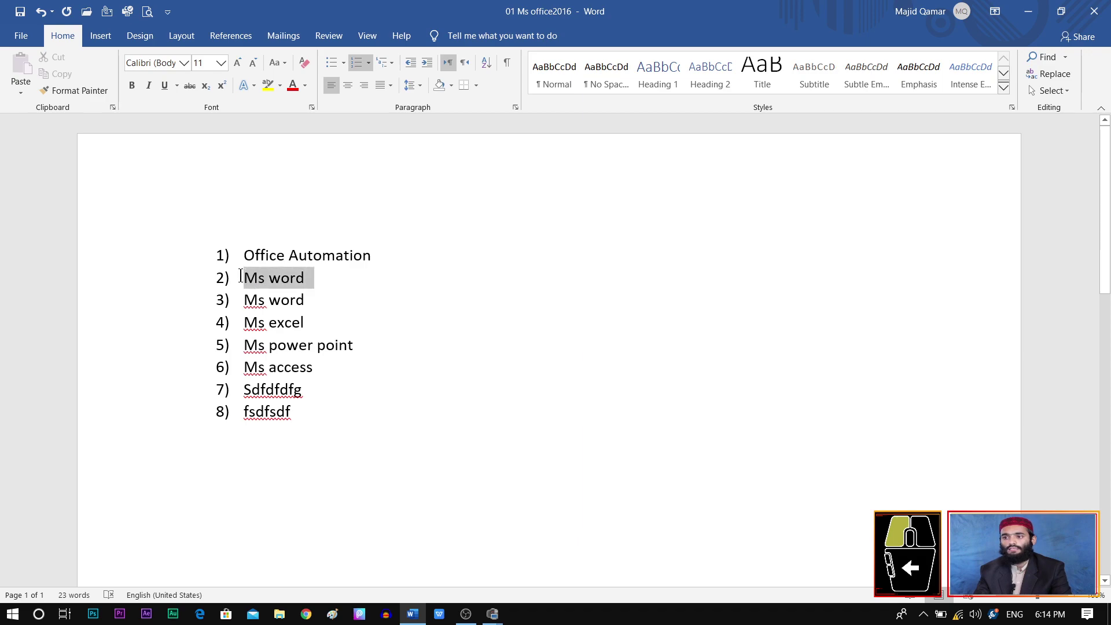
pyautogui.click(435, 64)
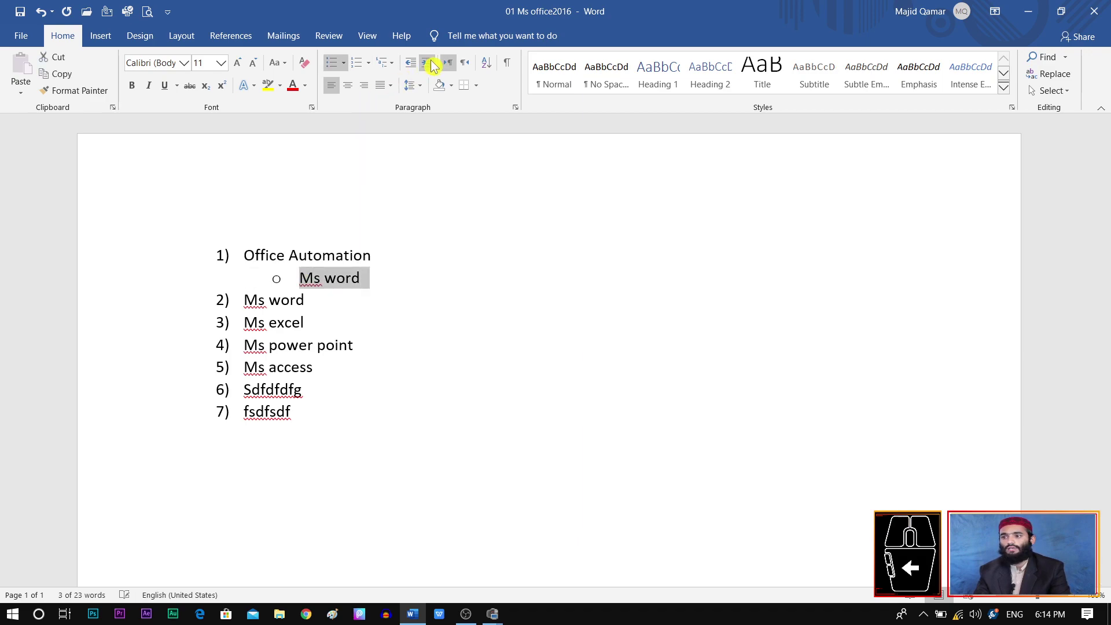
# Step: Add a 'Paragraph' sub-item below Ms word and select it
pyautogui.click(371, 279)
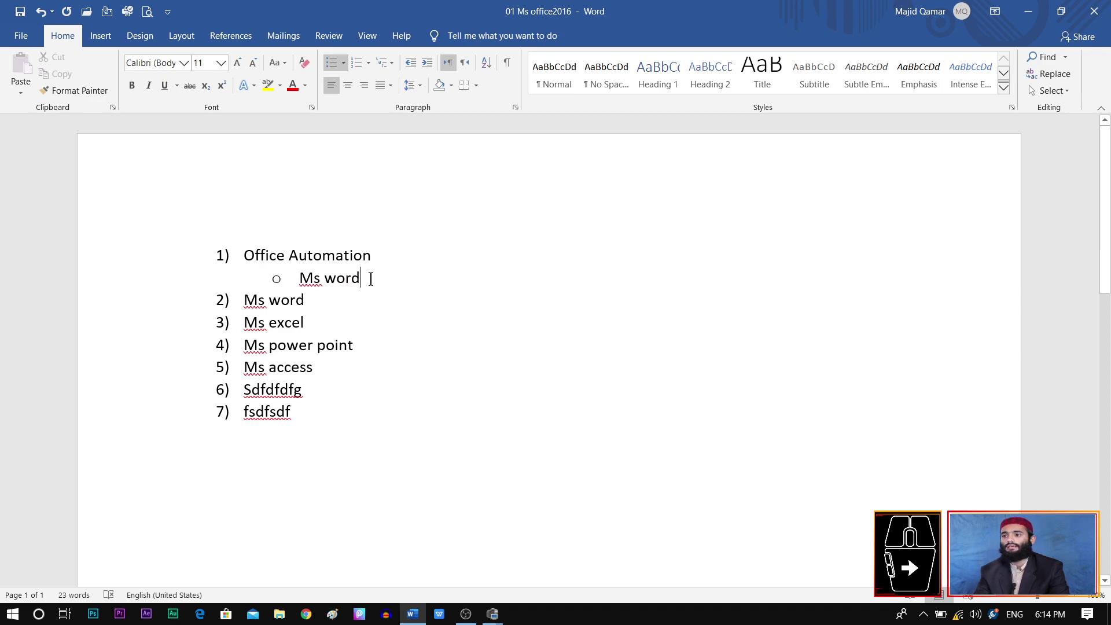
pyautogui.press('Return')
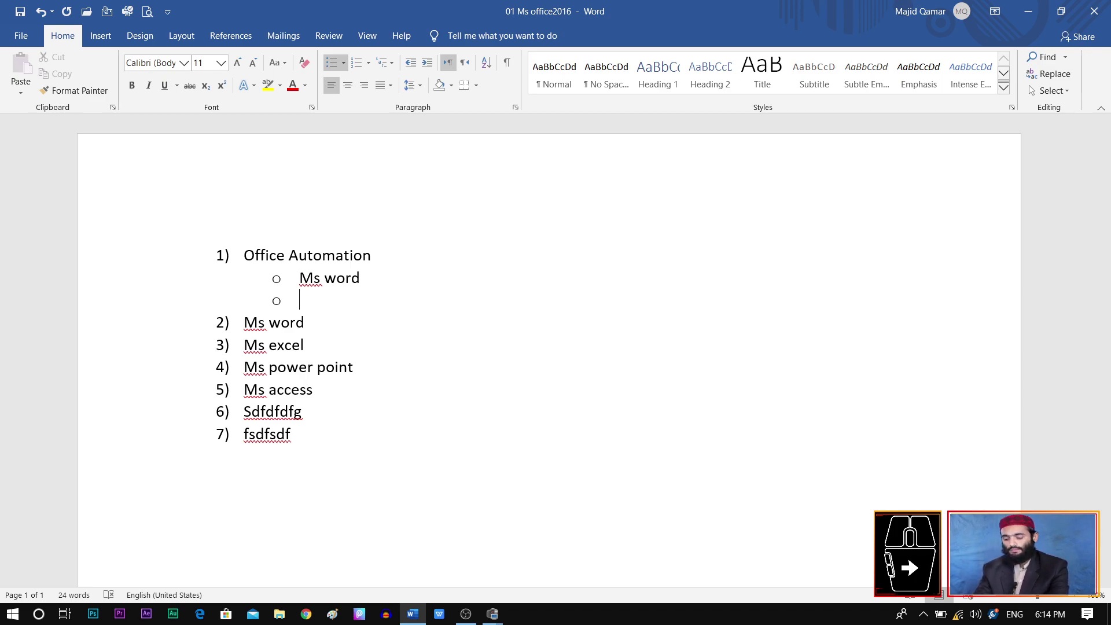
pyautogui.write('Par')
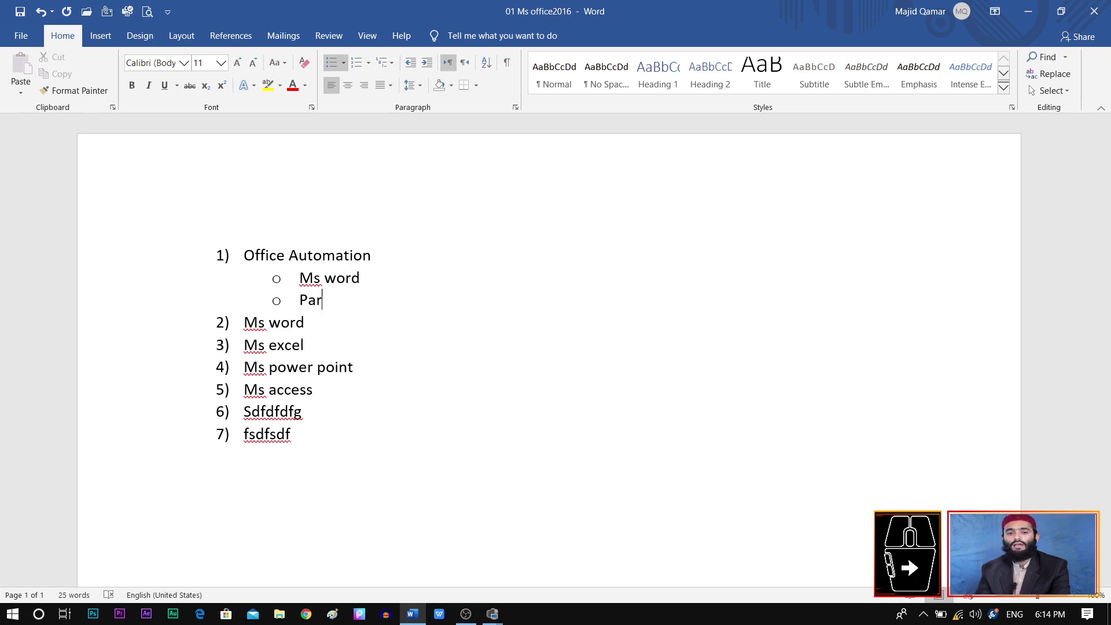
pyautogui.write('agraph')
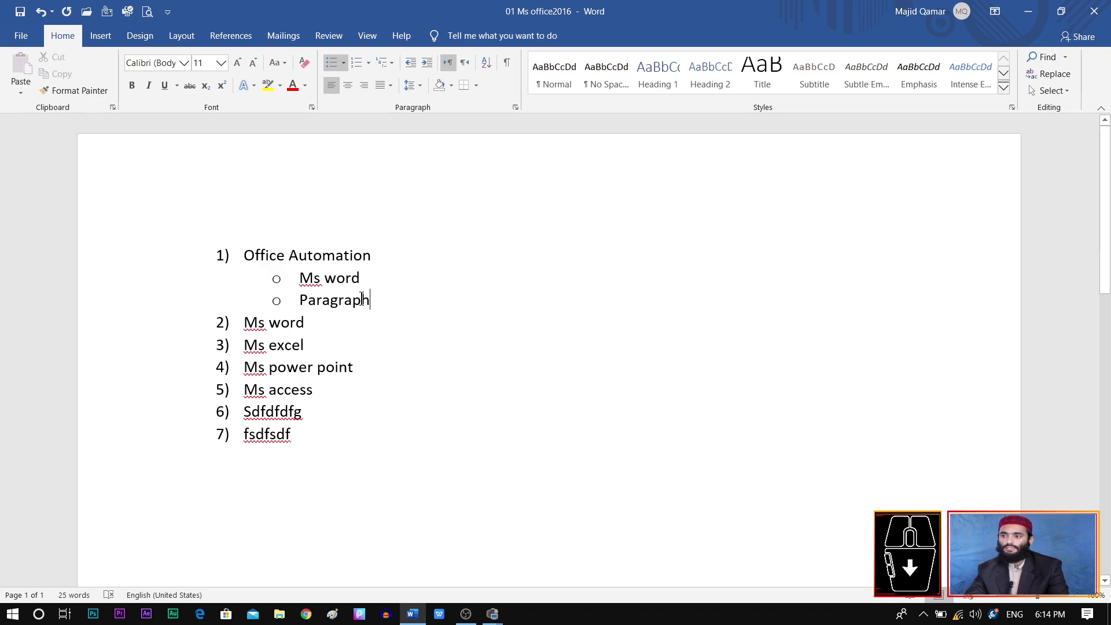
pyautogui.moveTo(372, 300); pyautogui.dragTo(288, 305)
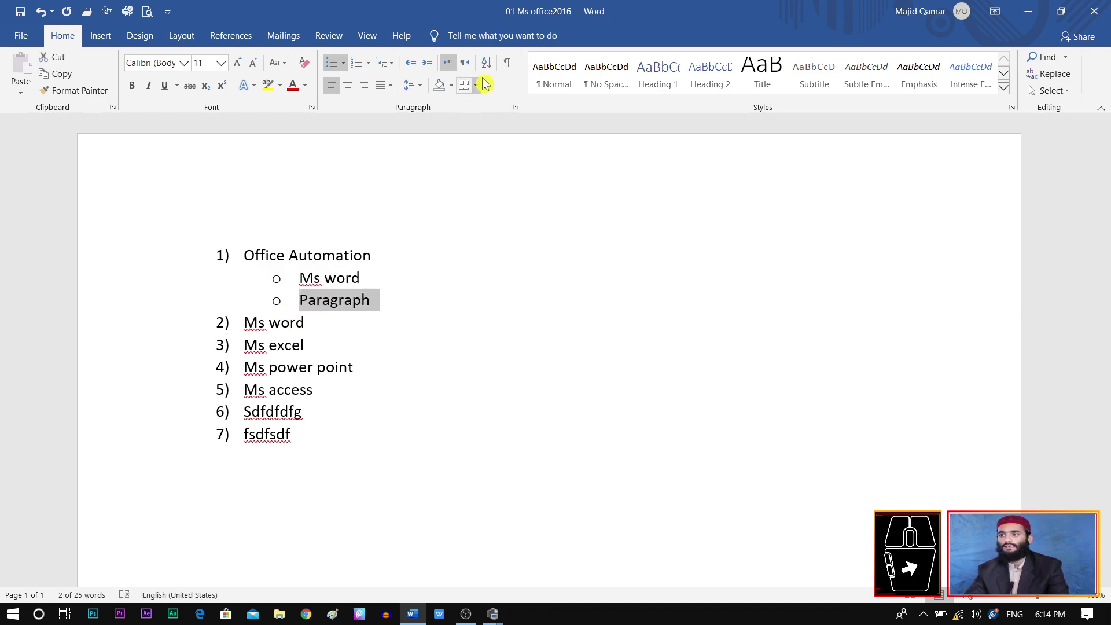
# Step: Indent Paragraph to a third level under Ms word and add a 'Font' item below it
pyautogui.click(426, 63)
pyautogui.click(467, 305)
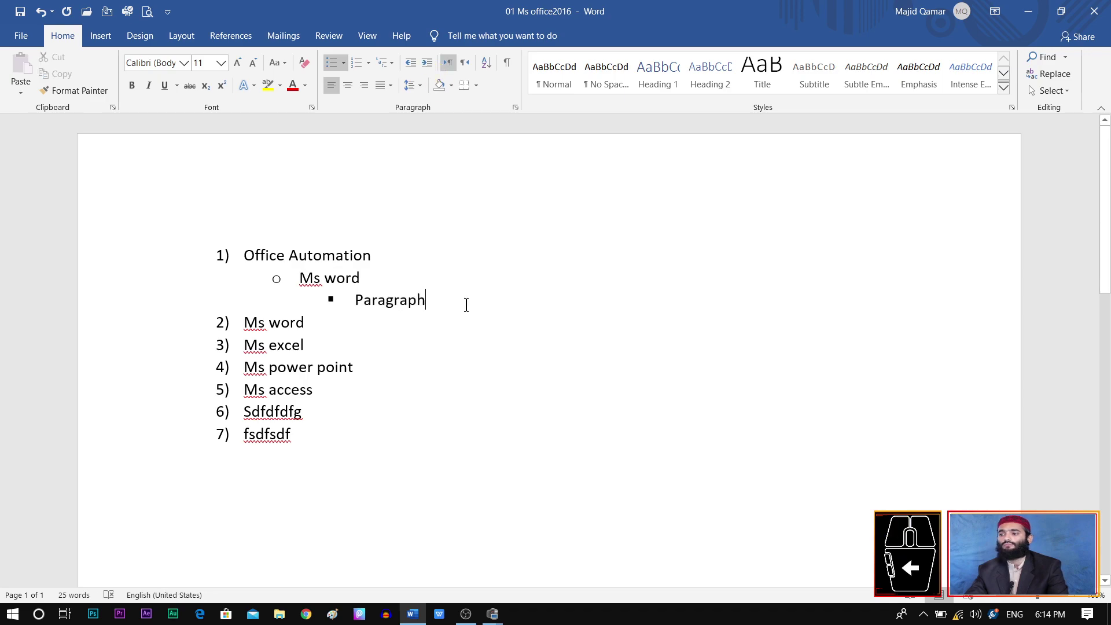
pyautogui.press('Return')
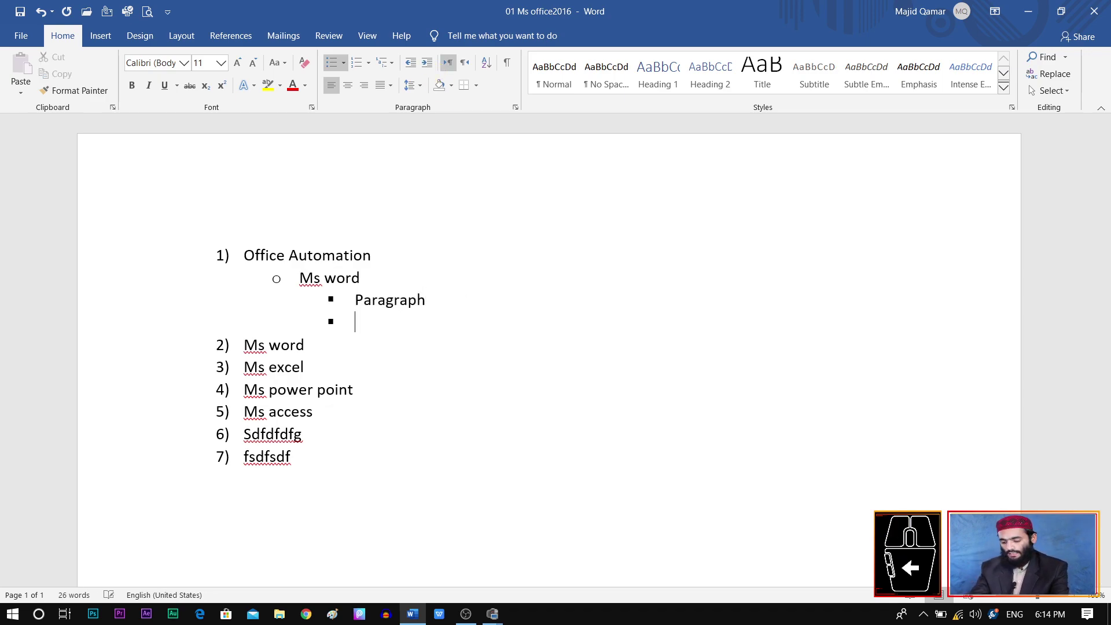
pyautogui.write('fob')
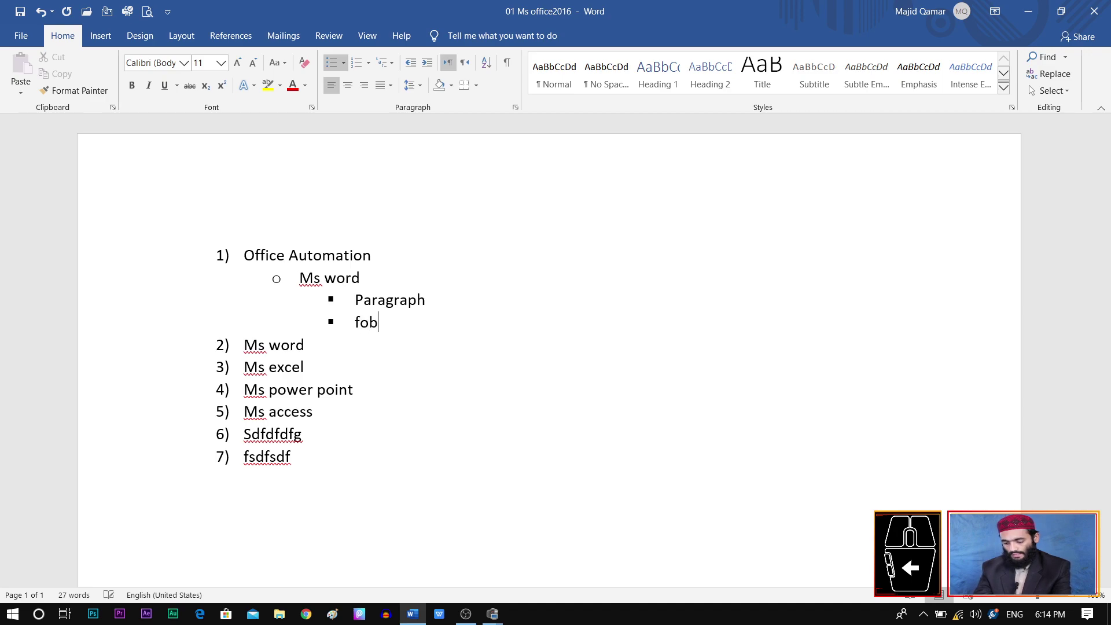
pyautogui.press('BackSpace')
pyautogui.write('nt')
# Step: Add a 'styles' item below Font and select the Paragraph, Font and styles lines
pyautogui.press('Return')
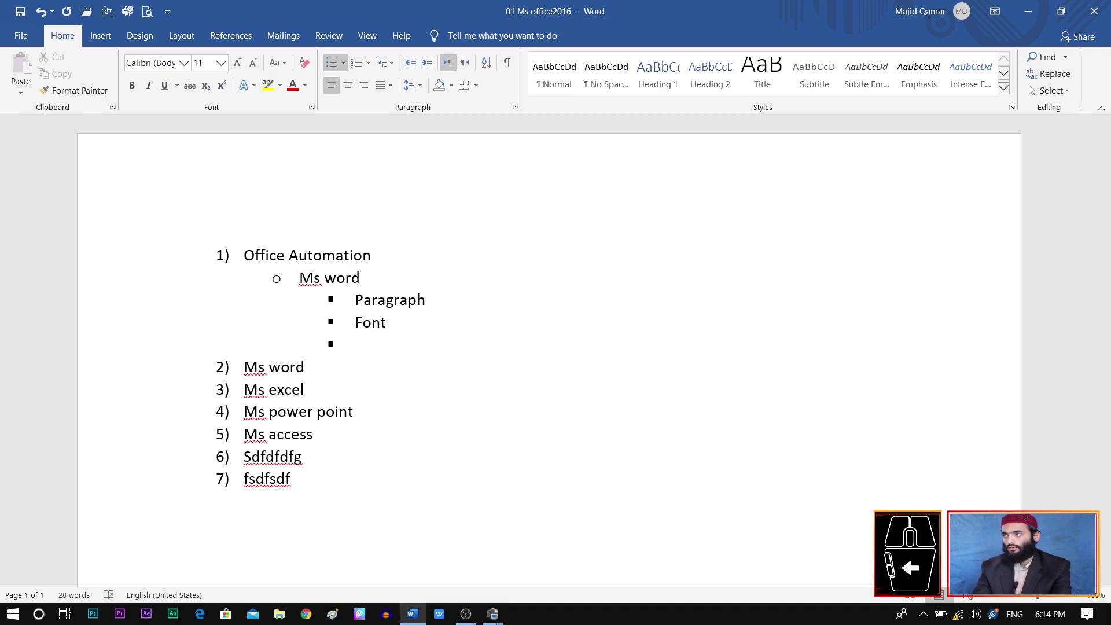
pyautogui.write('styles')
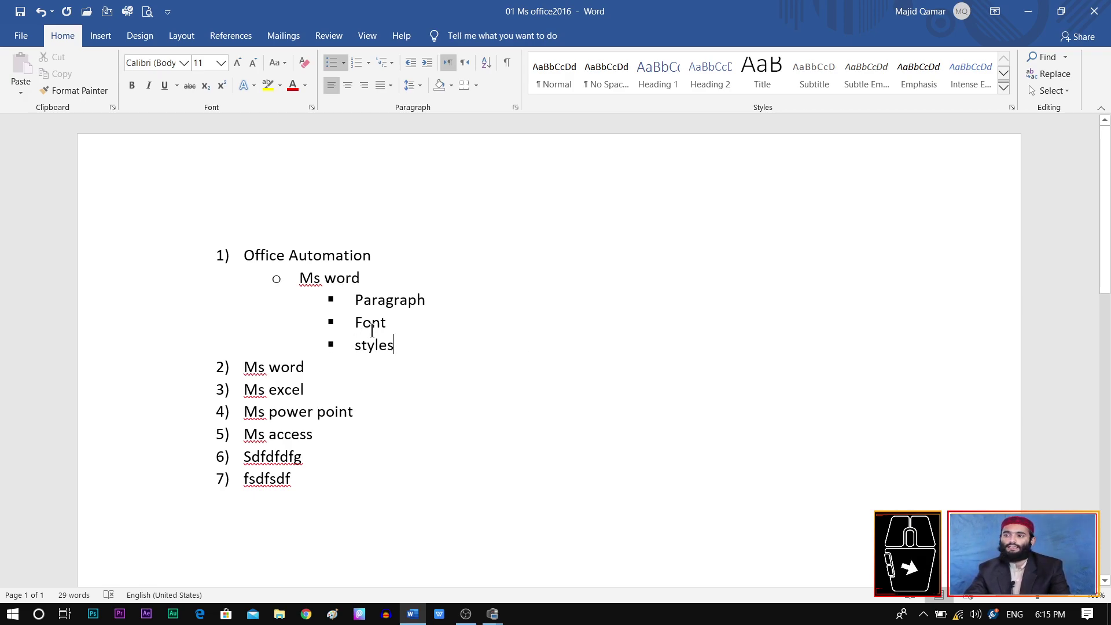
pyautogui.click(393, 346)
pyautogui.moveTo(393, 345); pyautogui.dragTo(329, 309)
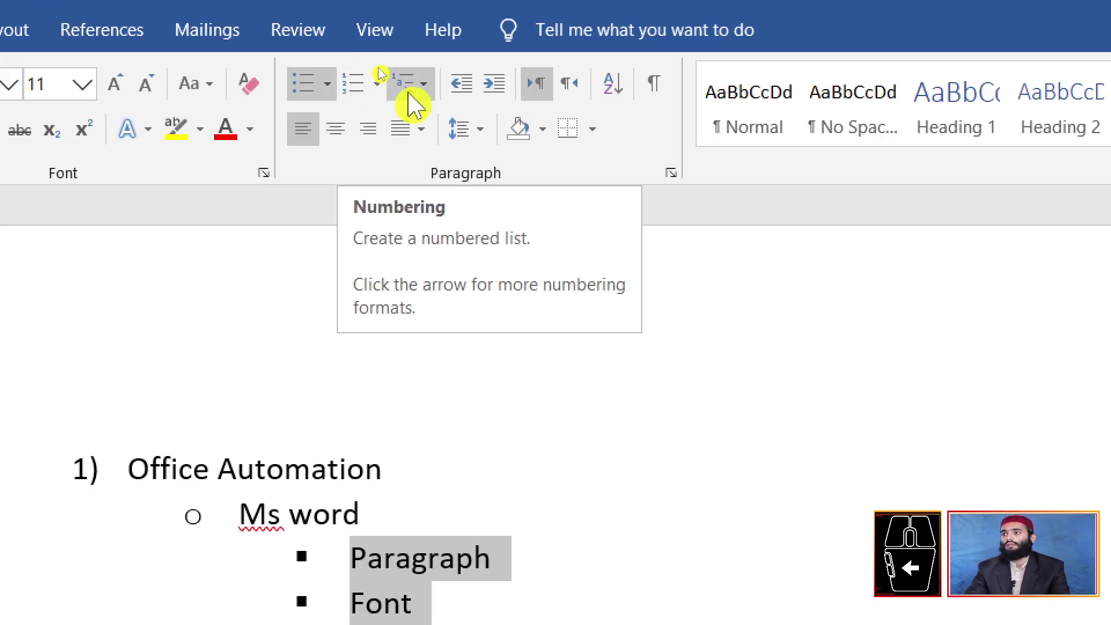
# Step: Apply 1)–3) numbering to Paragraph, Font and styles, and the A. B. C. format to Ms word
pyautogui.click(353, 82)
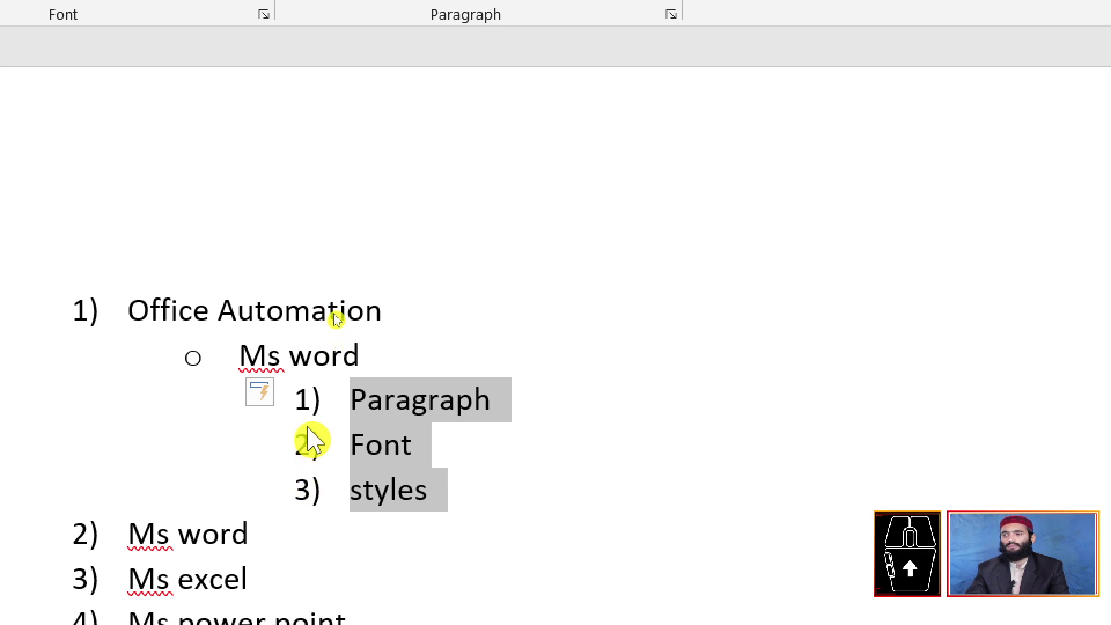
pyautogui.moveTo(372, 354); pyautogui.dragTo(189, 355)
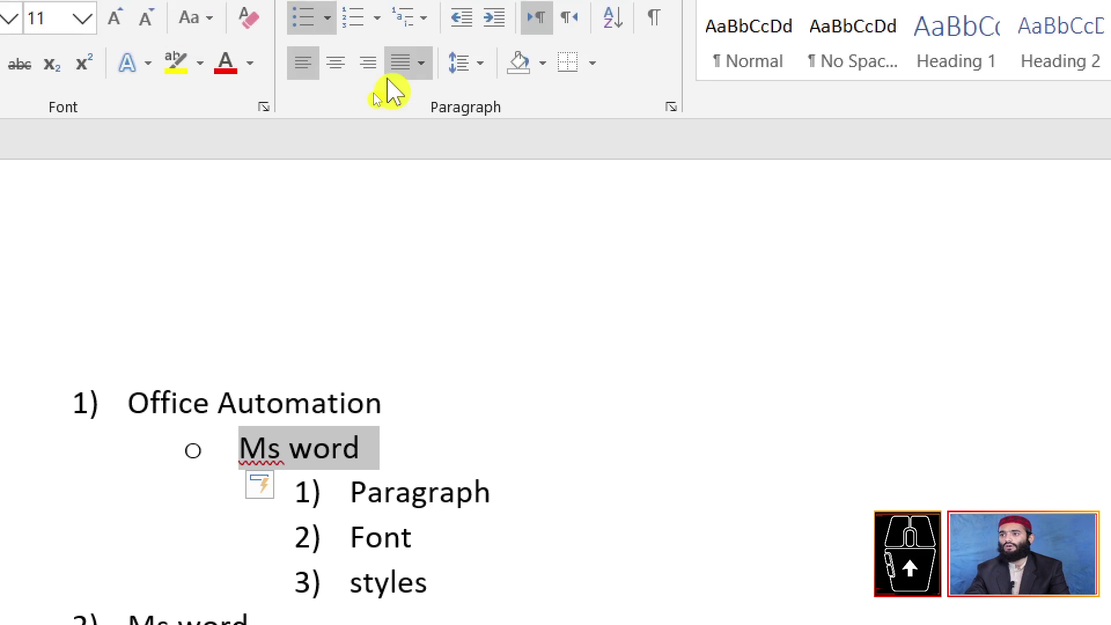
pyautogui.click(377, 18)
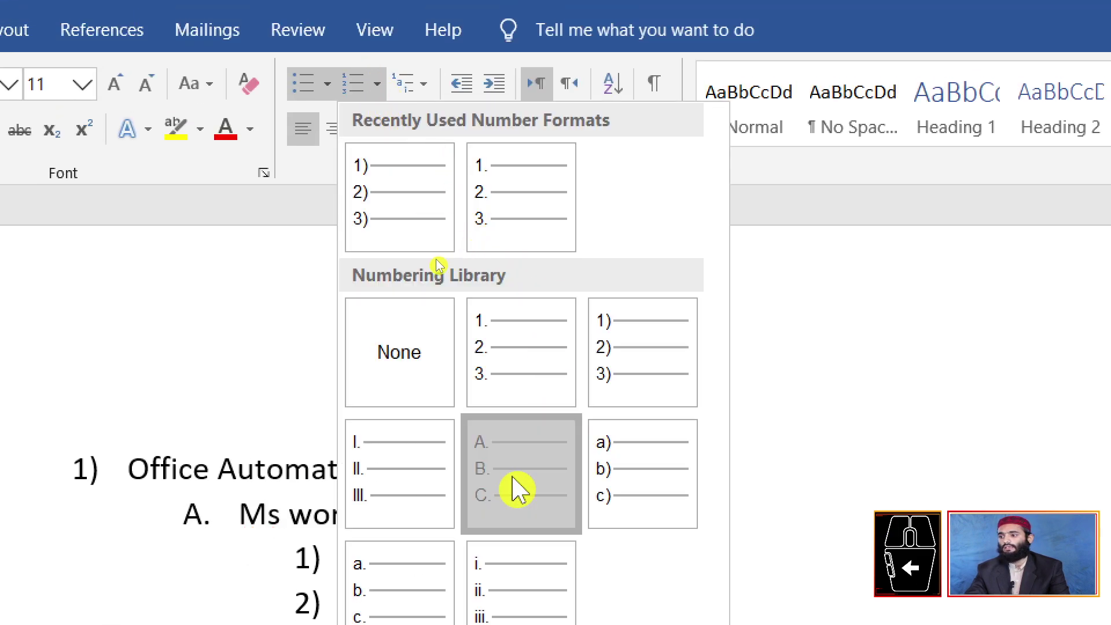
pyautogui.click(515, 488)
pyautogui.scroll(-3, 442, 541)
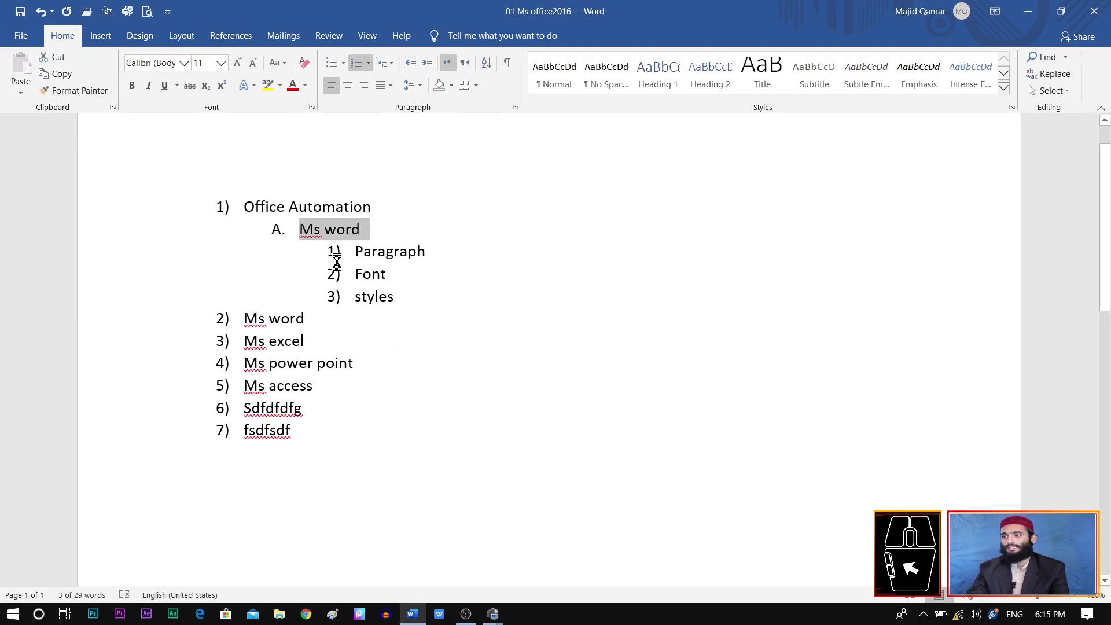
pyautogui.click(405, 304)
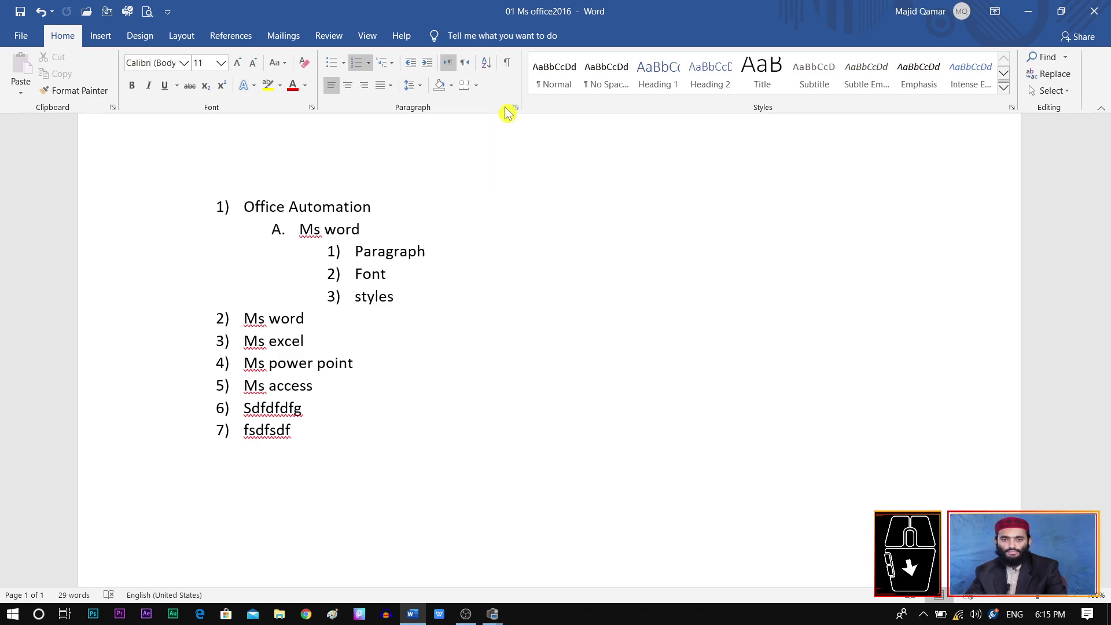
pyautogui.click(204, 208)
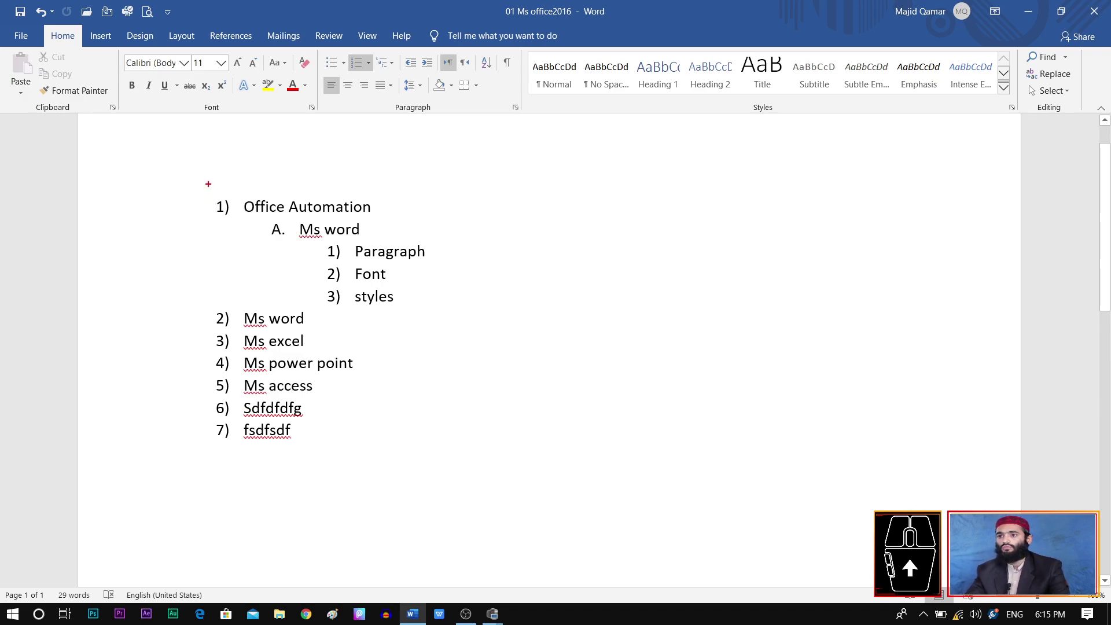
pyautogui.moveTo(209, 184); pyautogui.dragTo(209, 514)
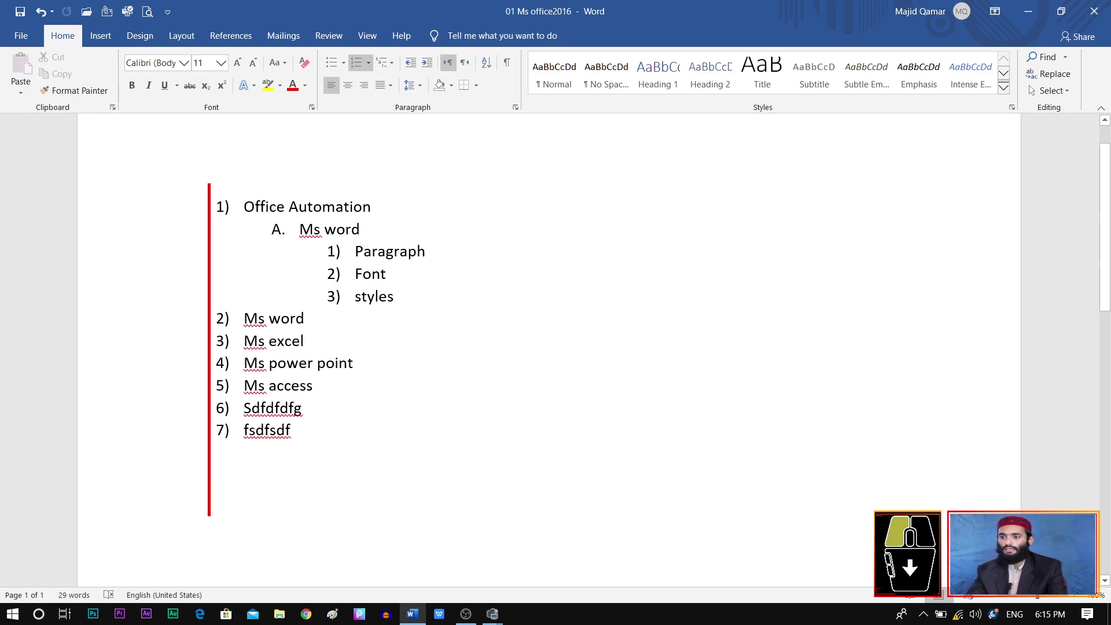
pyautogui.moveTo(218, 190); pyautogui.dragTo(359, 190)
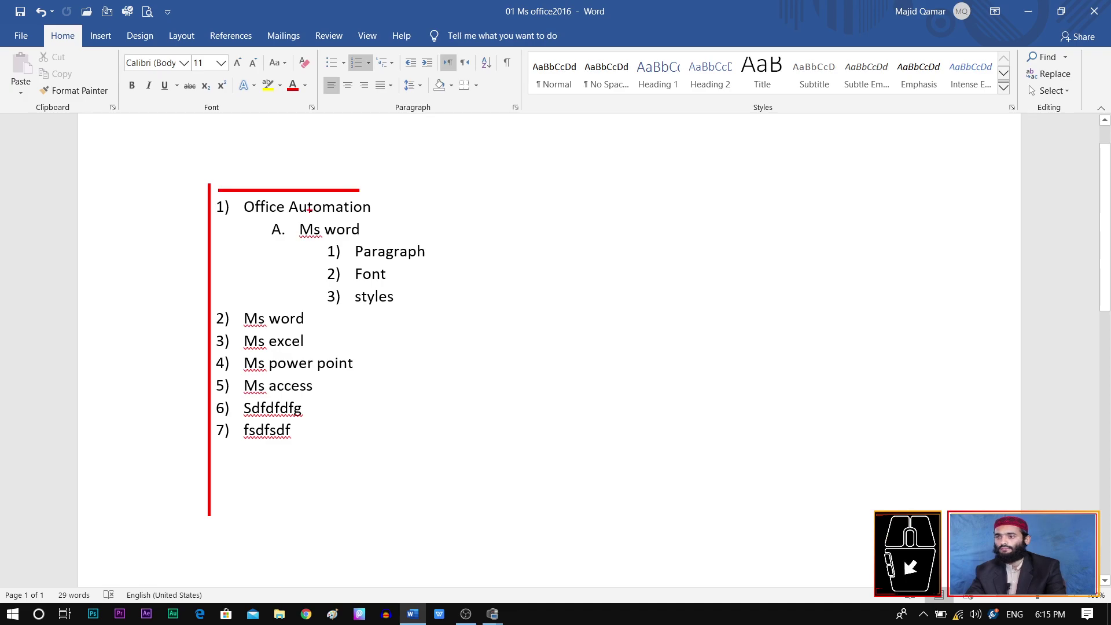
pyautogui.moveTo(245, 230); pyautogui.dragTo(371, 230)
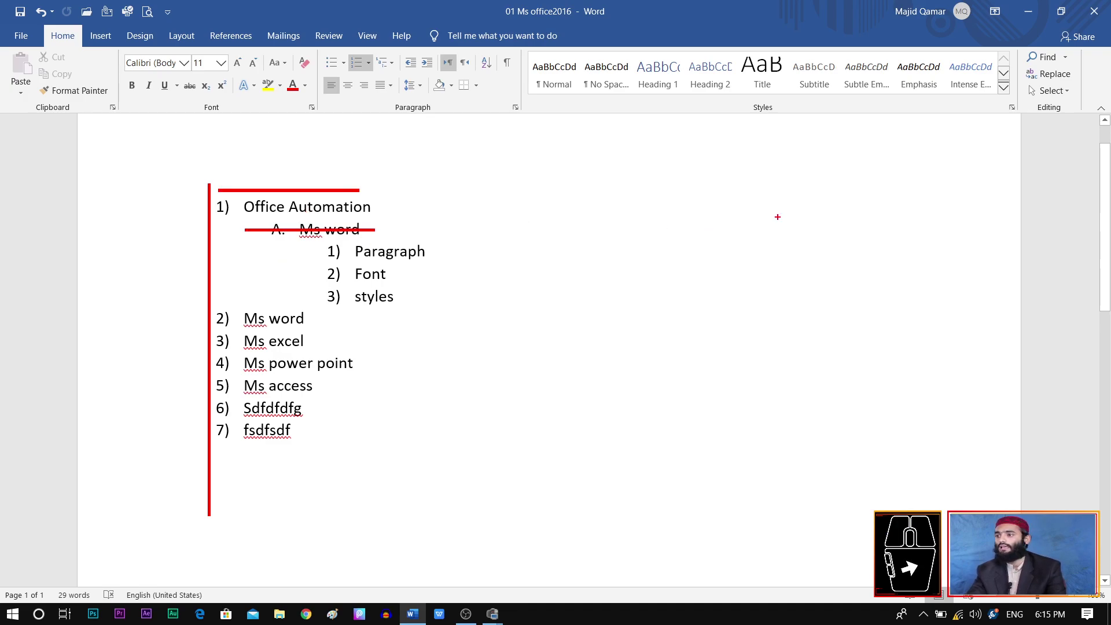
pyautogui.moveTo(890, 180)
pyautogui.mouseDown()
pyautogui.moveTo(916, 497)
pyautogui.moveTo(912, 511)
pyautogui.moveTo(890, 509)
pyautogui.mouseUp()
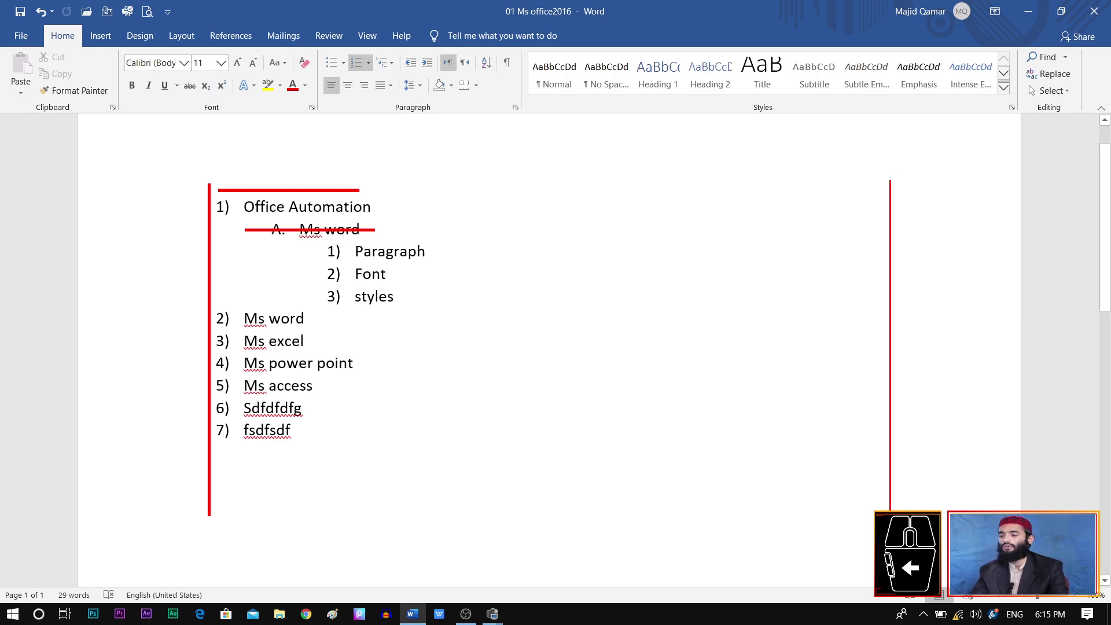
pyautogui.moveTo(877, 197)
pyautogui.mouseDown()
pyautogui.moveTo(694, 179)
pyautogui.moveTo(614, 197)
pyautogui.mouseUp()
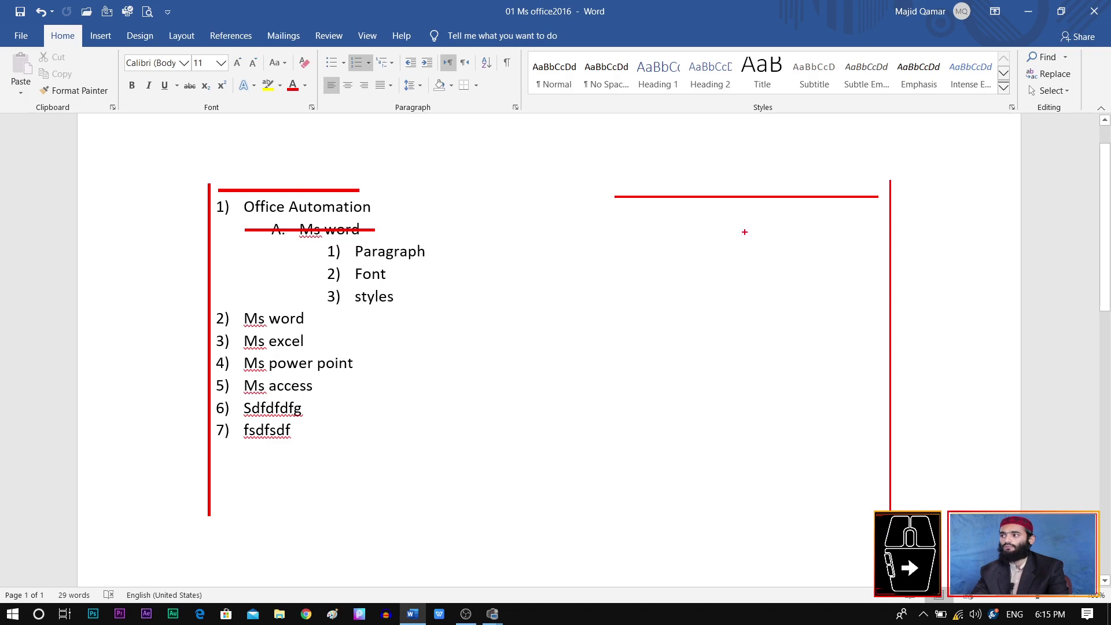
pyautogui.moveTo(867, 245)
pyautogui.mouseDown()
pyautogui.moveTo(617, 258)
pyautogui.moveTo(615, 245)
pyautogui.mouseUp()
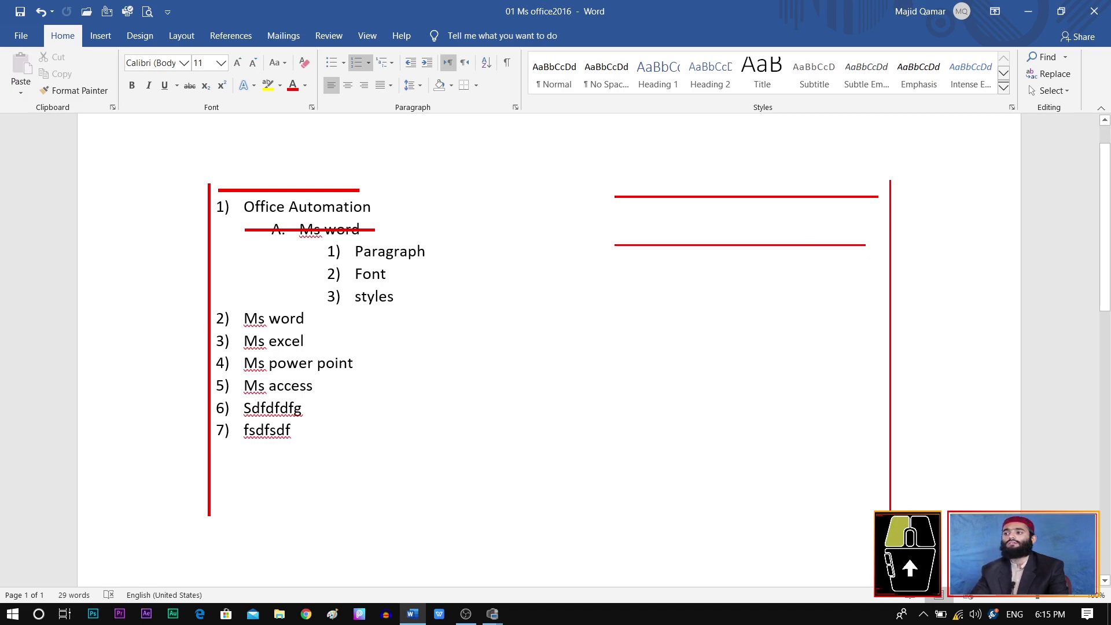
pyautogui.press('Escape')
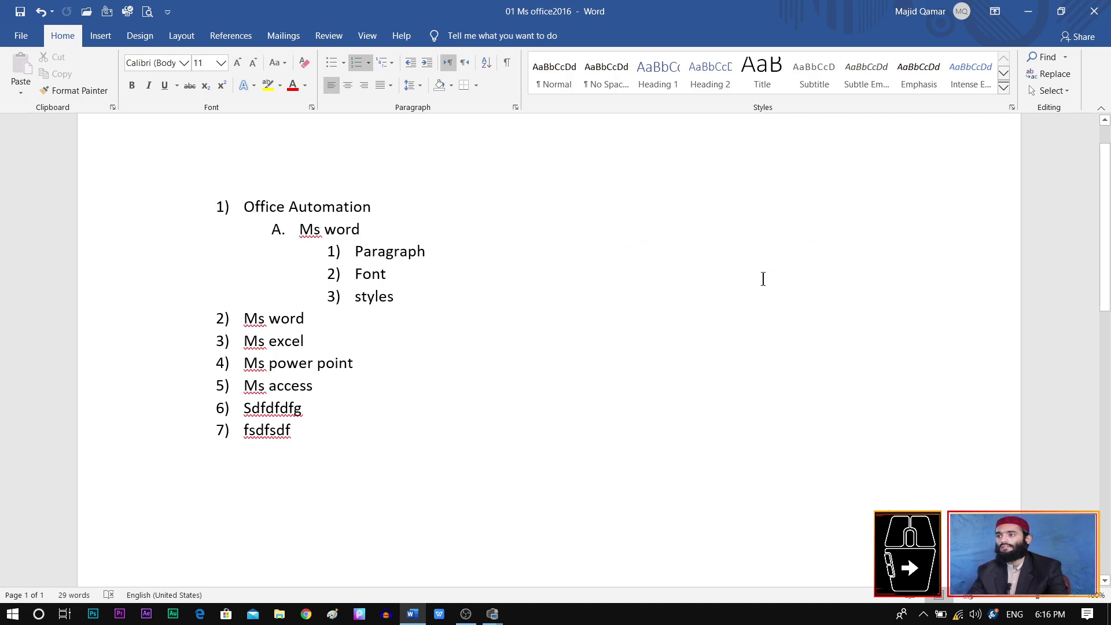
# Step: Start a new eighth list item after item 7
pyautogui.click(447, 65)
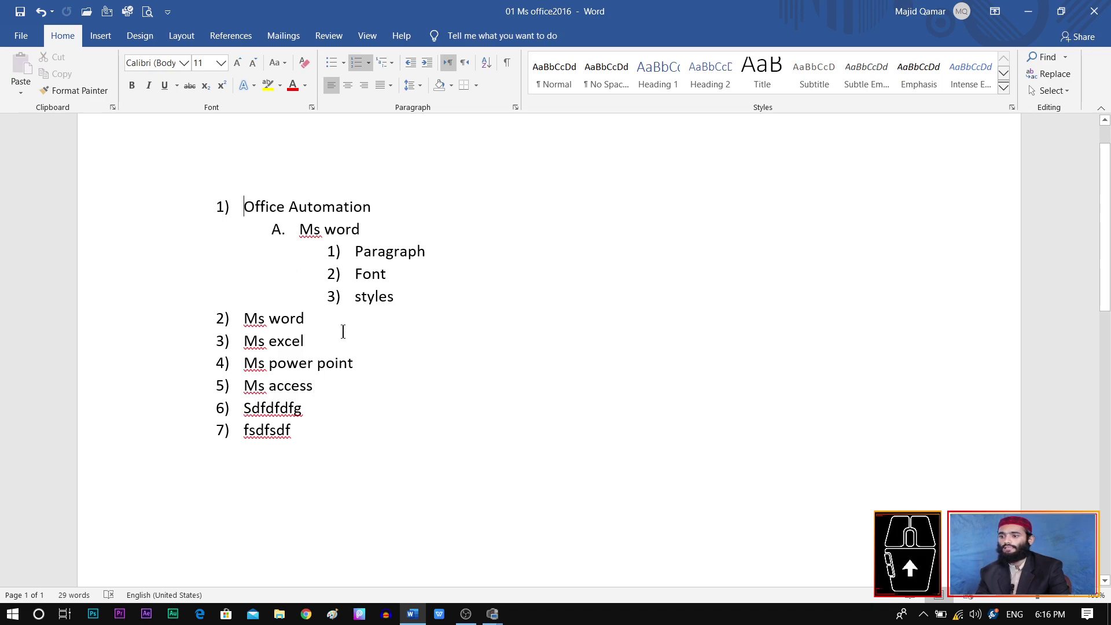
pyautogui.click(314, 430)
pyautogui.press('Return')
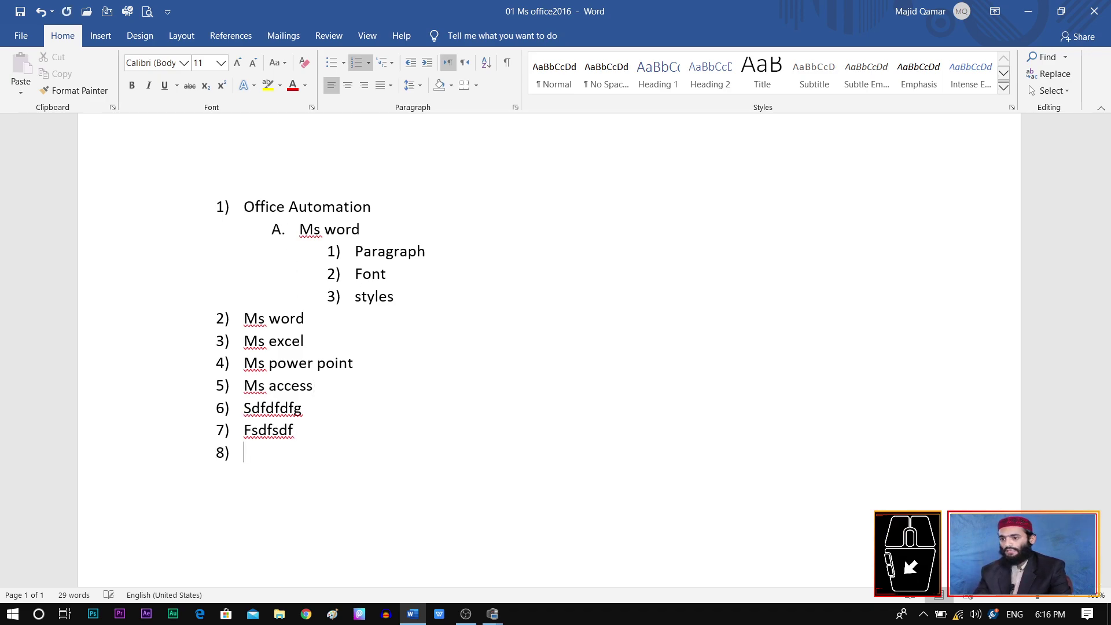
# Step: Type 'ایم ایس آفس' in item 8 using Urdu input and right-to-left direction
pyautogui.click(465, 63)
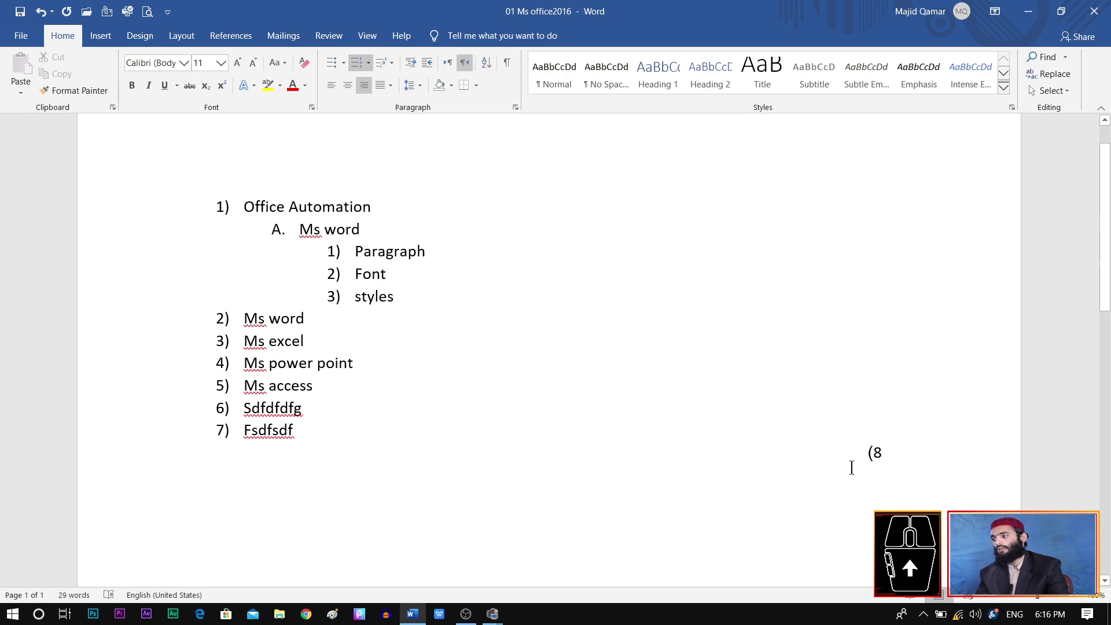
pyautogui.click(1015, 615)
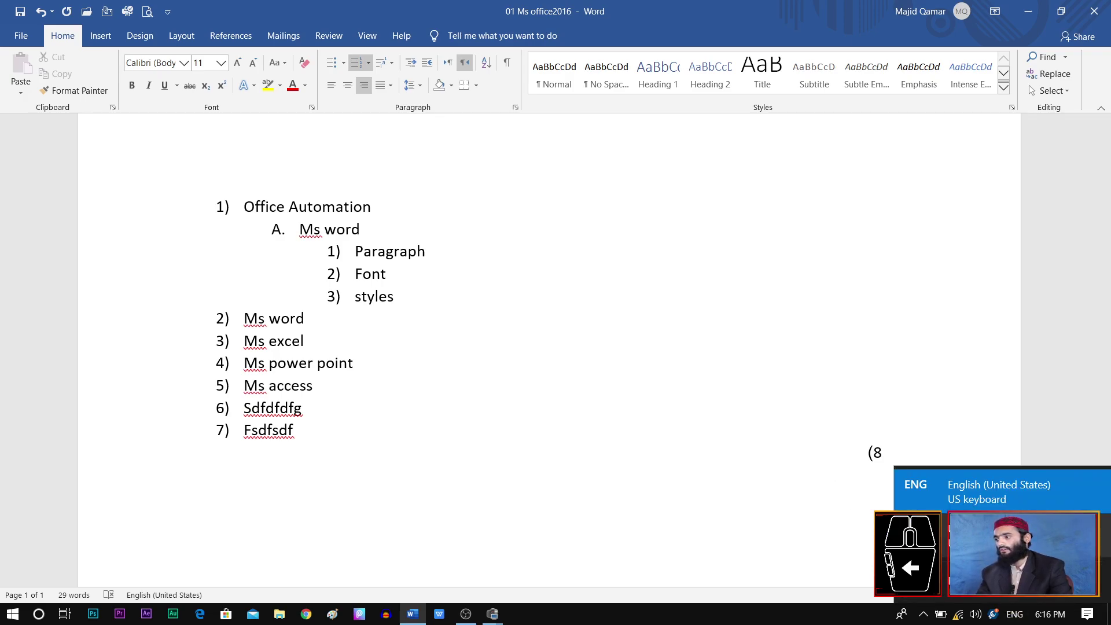
pyautogui.click(984, 573)
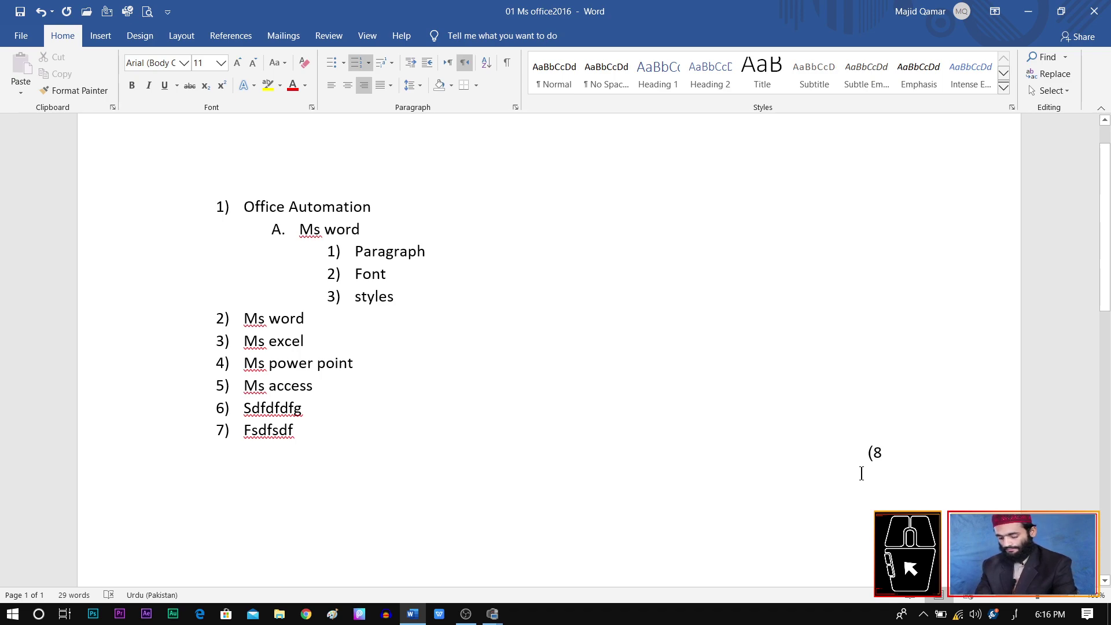
pyautogui.write('امیمی')
pyautogui.press('BackSpace')
pyautogui.press('BackSpace')
pyautogui.press('BackSpace')
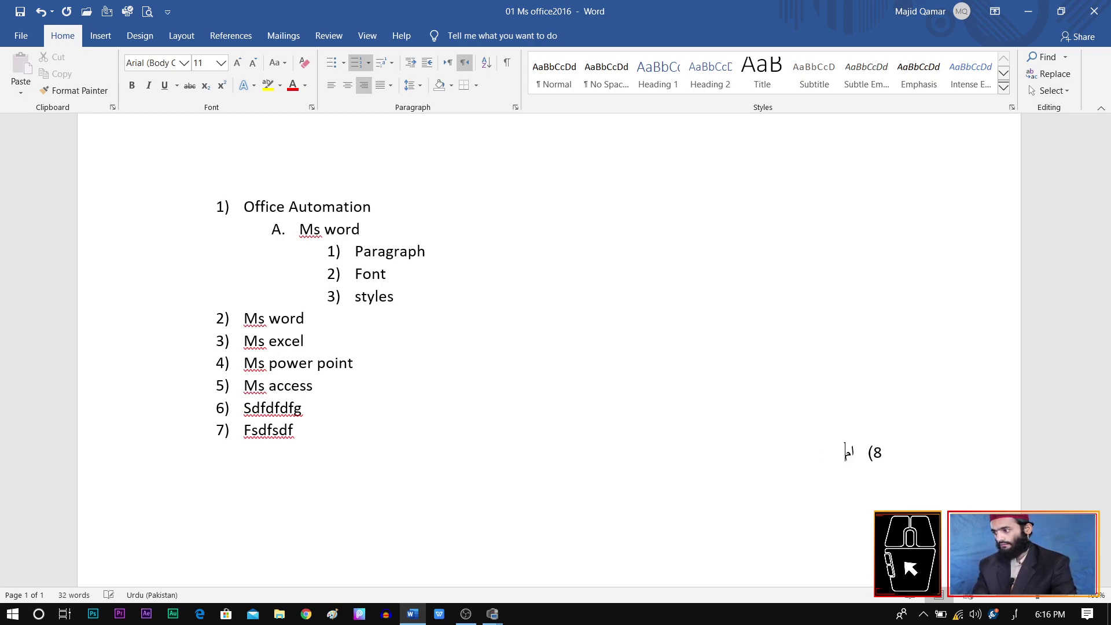
pyautogui.write('ی')
pyautogui.write('م اس')
pyautogui.write('ی')
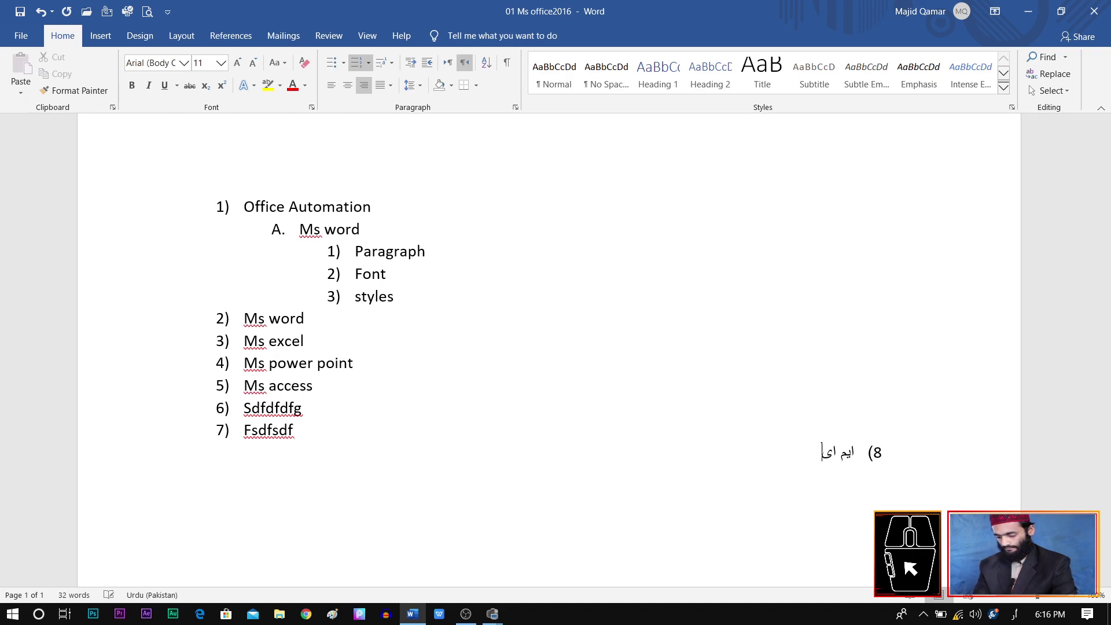
pyautogui.write('س آفس')
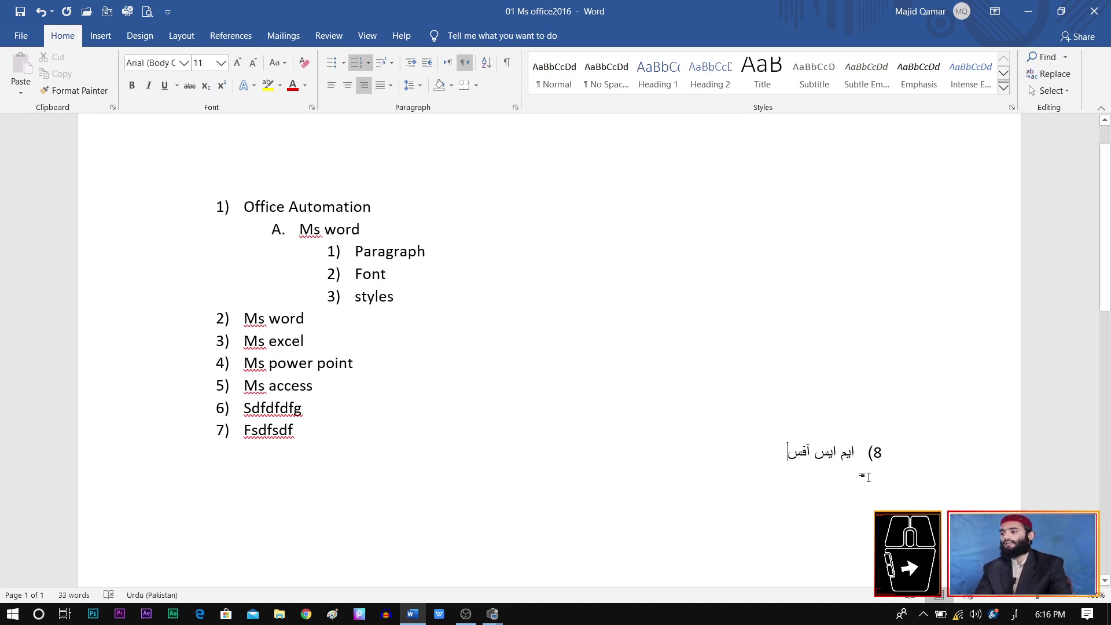
# Step: Set item 8 to left-to-right direction and start an empty ninth item
pyautogui.click(449, 64)
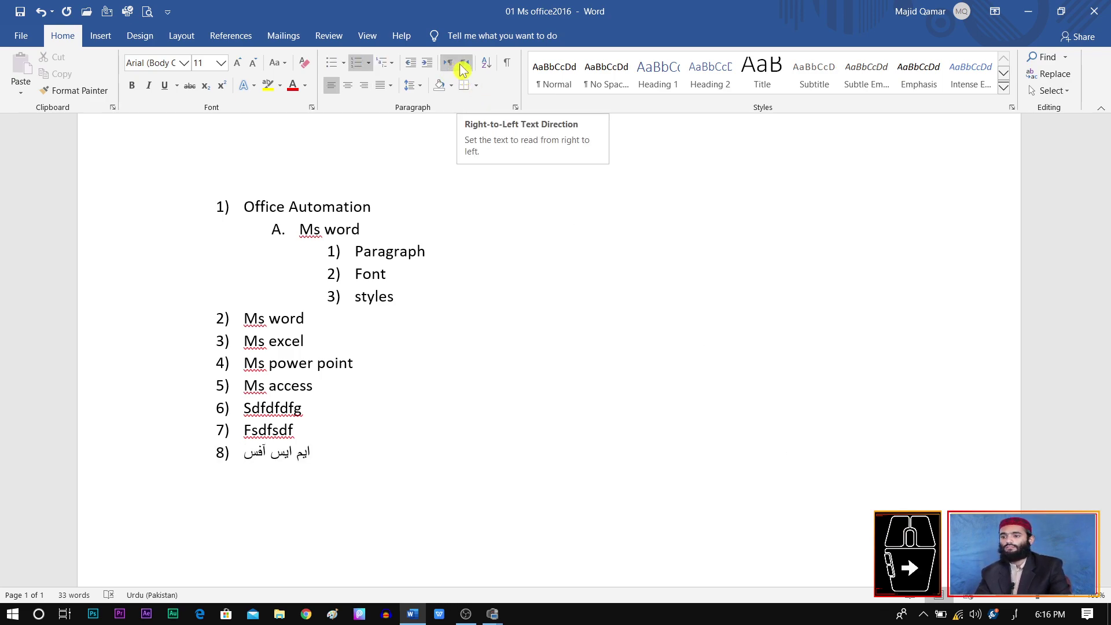
pyautogui.click(463, 68)
pyautogui.click(450, 64)
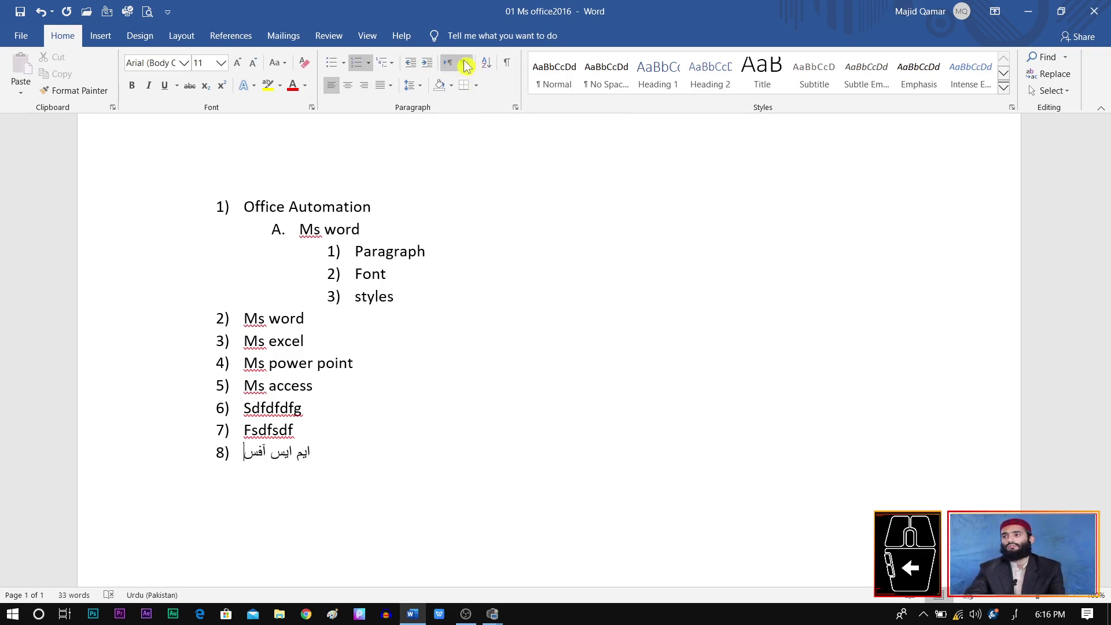
pyautogui.click(465, 63)
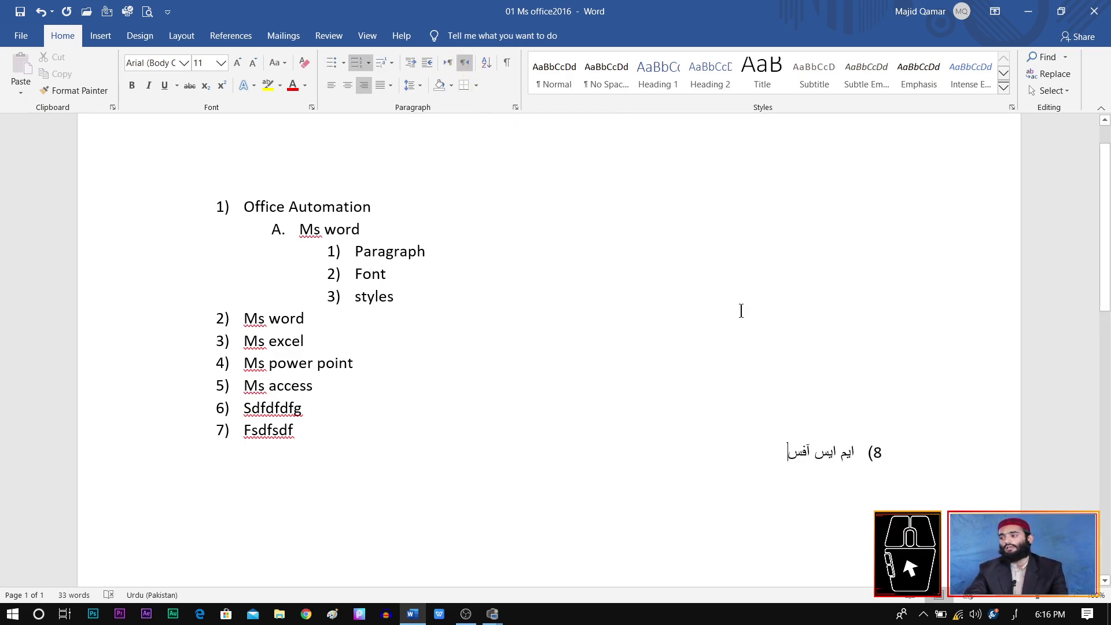
pyautogui.click(450, 67)
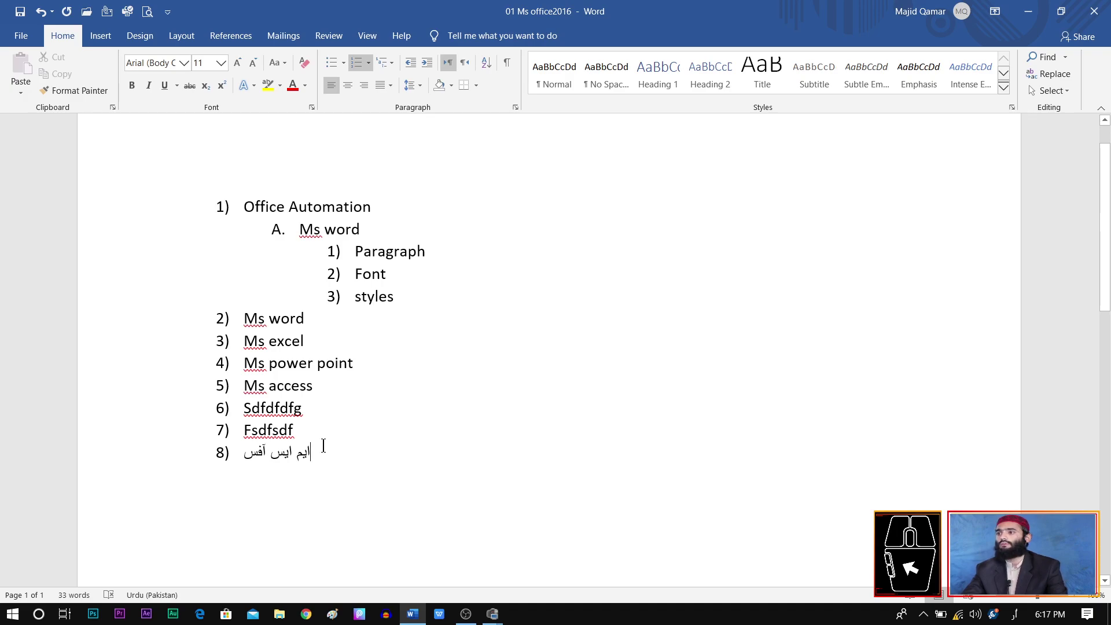
pyautogui.press('Return')
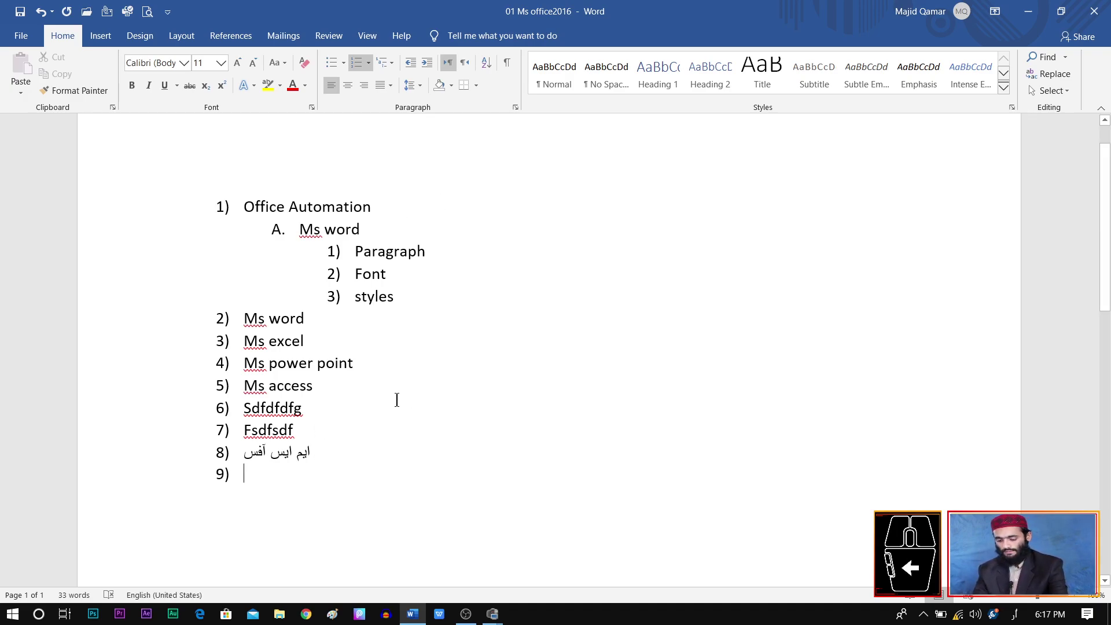
# Step: Select the whole document, clear all list numbering and formatting, and delete the text
pyautogui.hotkey('ctrl', 'a')
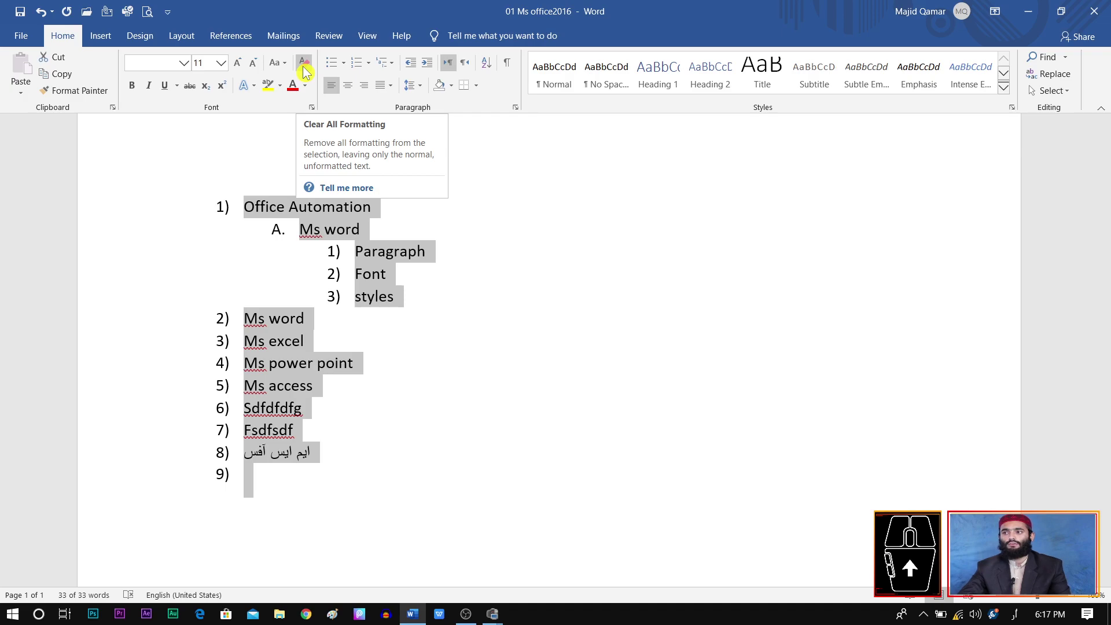
pyautogui.click(304, 64)
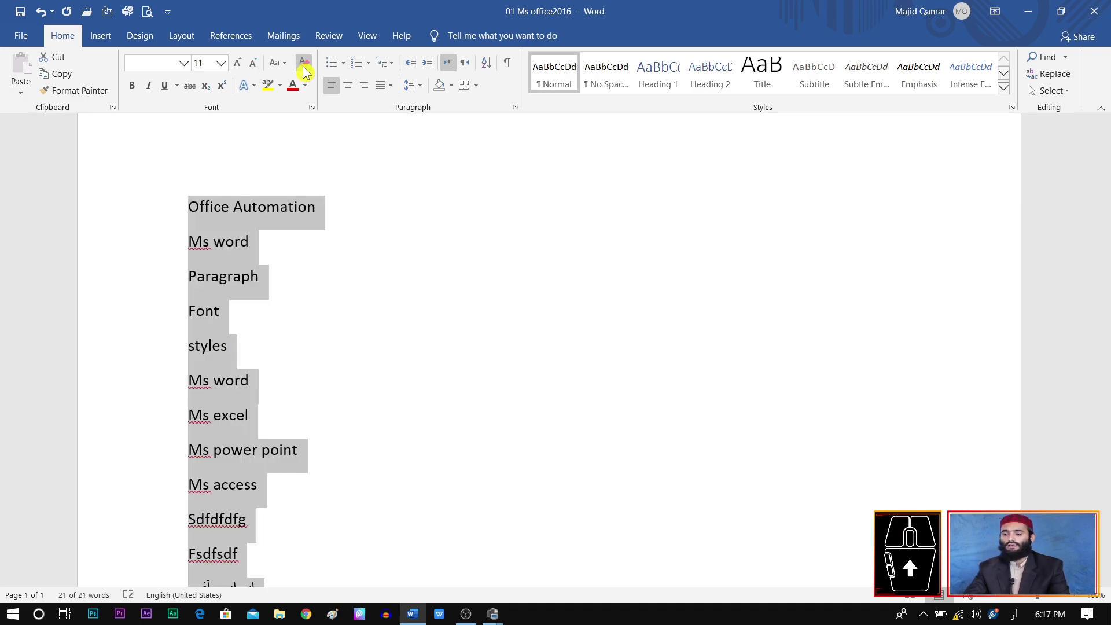
pyautogui.scroll(-3, 318, 380)
pyautogui.scroll(4, 318, 380)
pyautogui.scroll(-10, 318, 380)
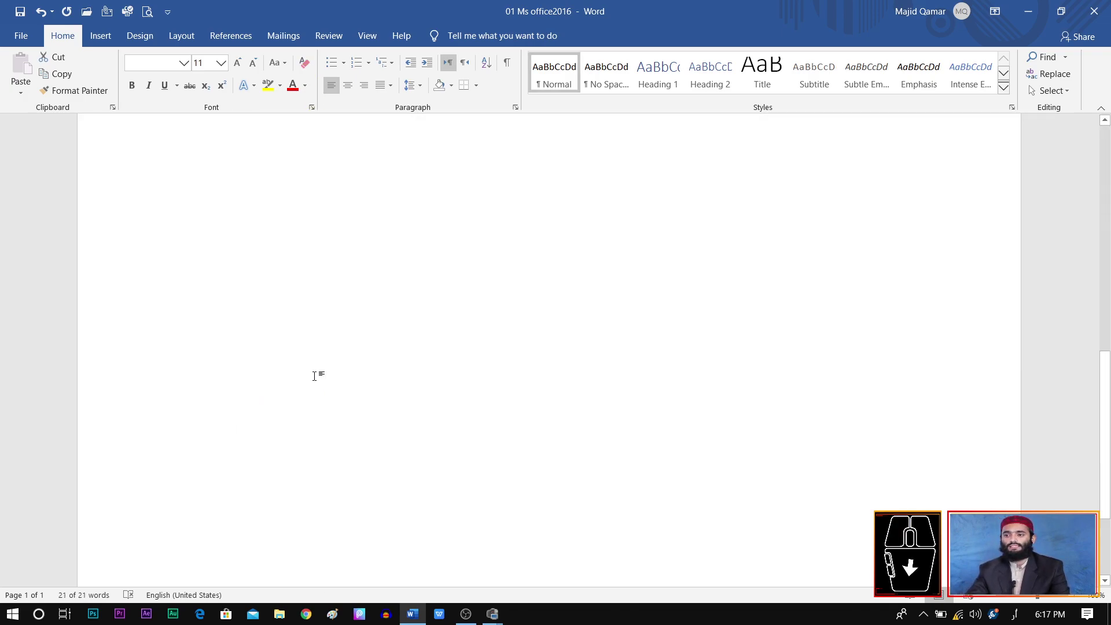
pyautogui.scroll(10, 316, 376)
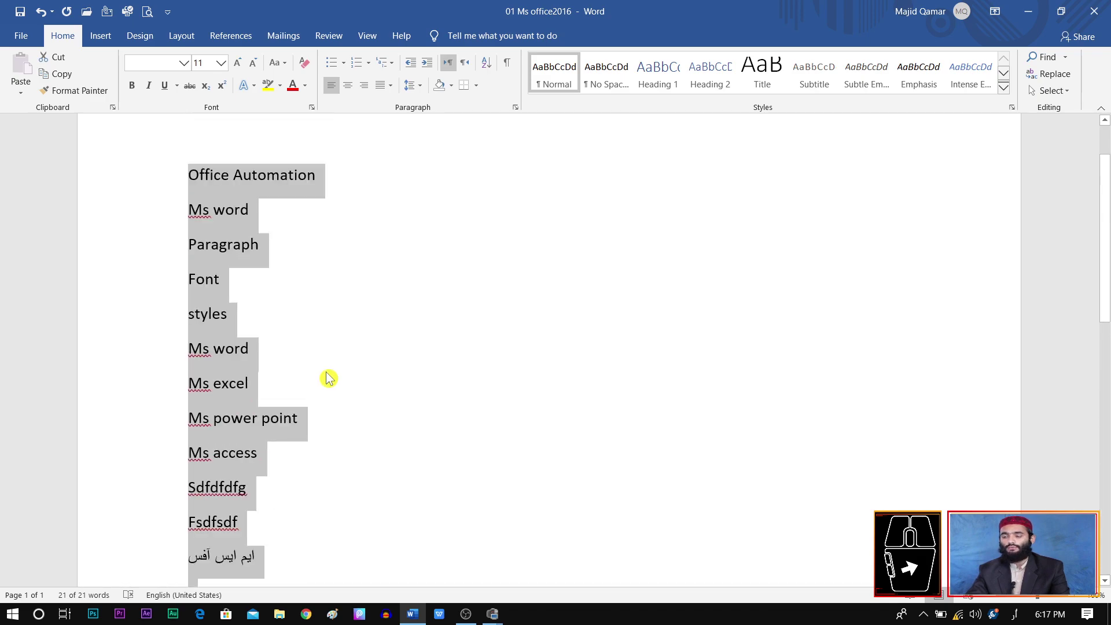
pyautogui.scroll(2, 328, 377)
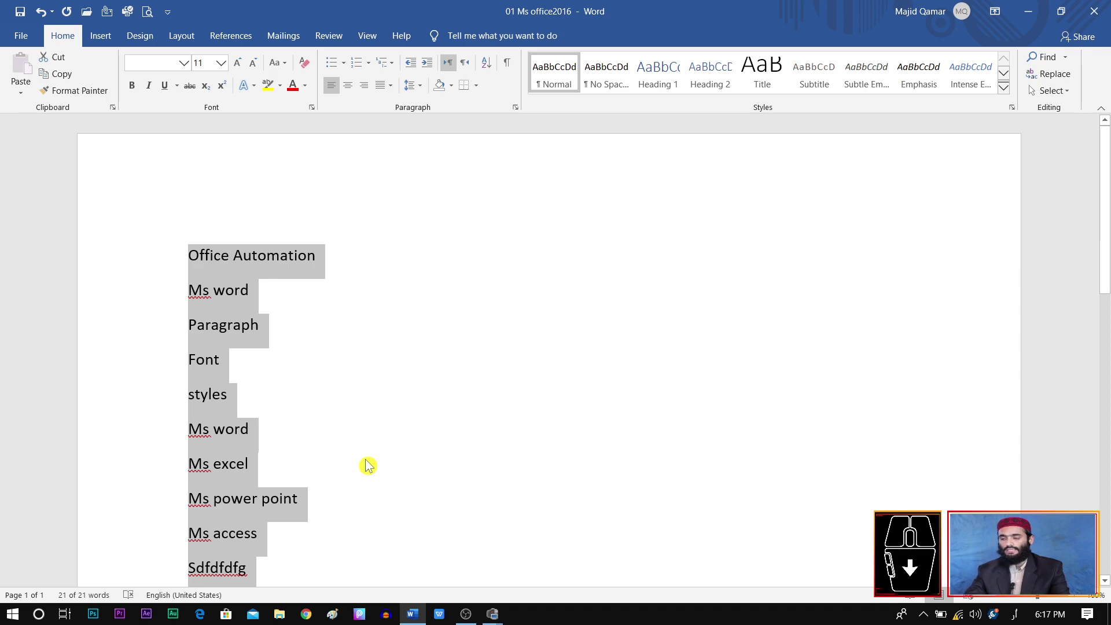
pyautogui.press('Delete')
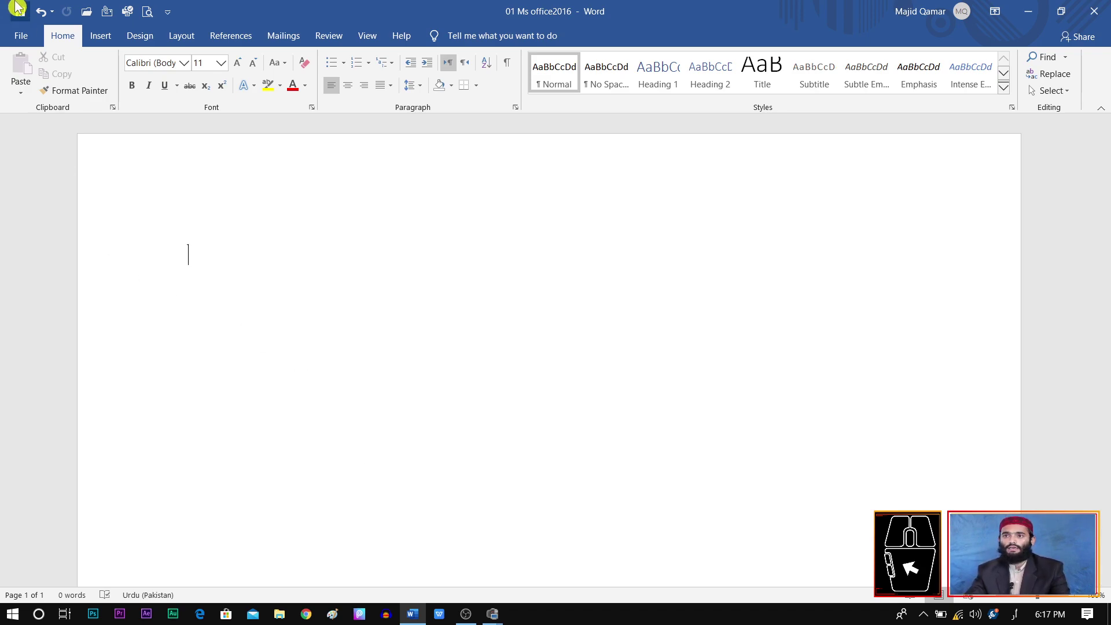
# Step: Create a new blank document
pyautogui.click(21, 36)
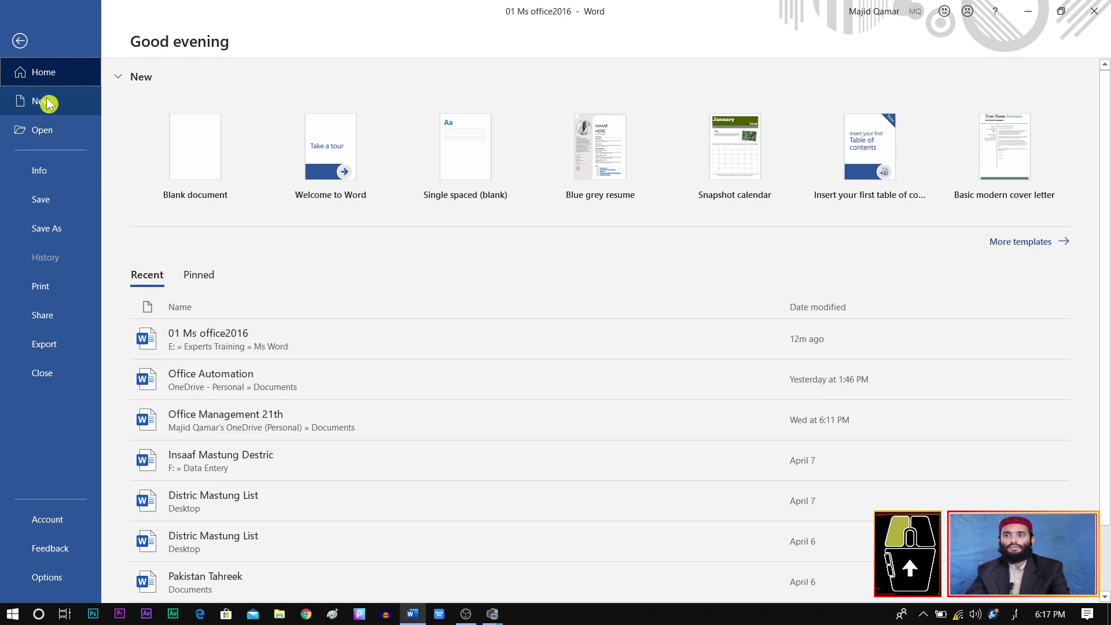
pyautogui.click(49, 100)
pyautogui.click(220, 149)
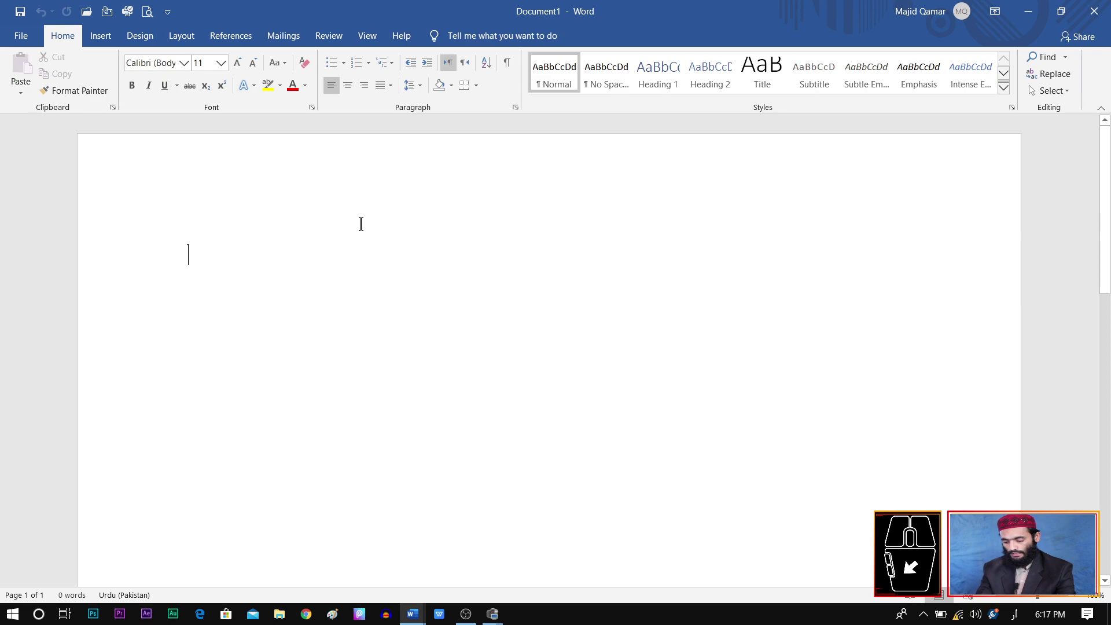
# Step: Switch input back to English and type ali, zain, babul and majid on separate lines
pyautogui.write('زاین')
pyautogui.press('Return')
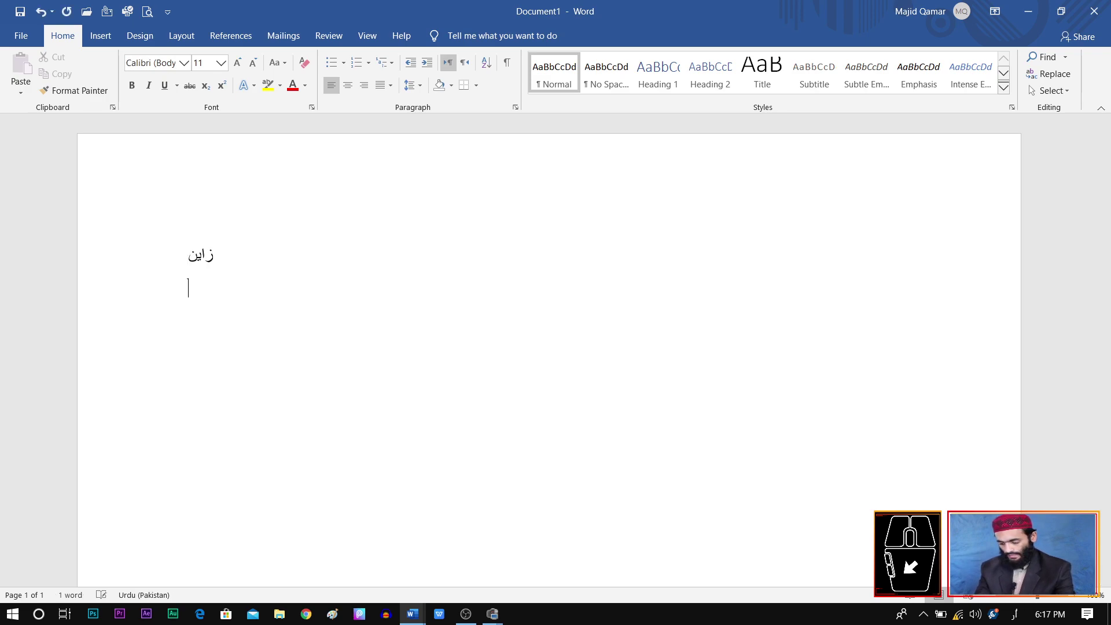
pyautogui.press('BackSpace')
pyautogui.press('BackSpace')
pyautogui.press('BackSpace')
pyautogui.press('BackSpace')
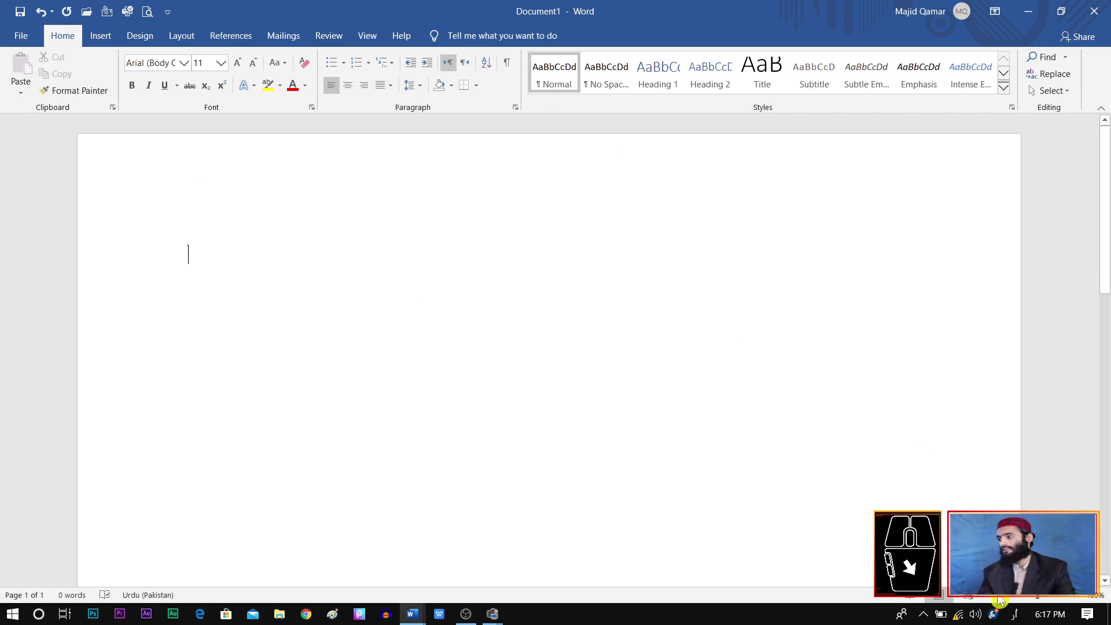
pyautogui.press('super+space')
pyautogui.write('ali')
pyautogui.press('Return')
pyautogui.write('zain')
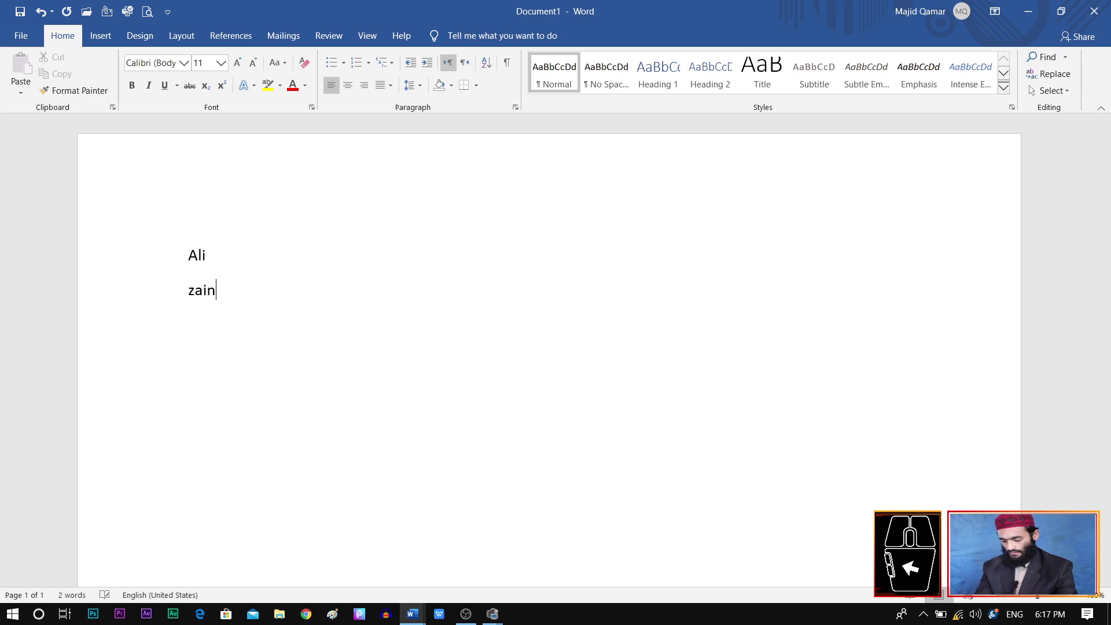
pyautogui.press('Return')
pyautogui.write('babul')
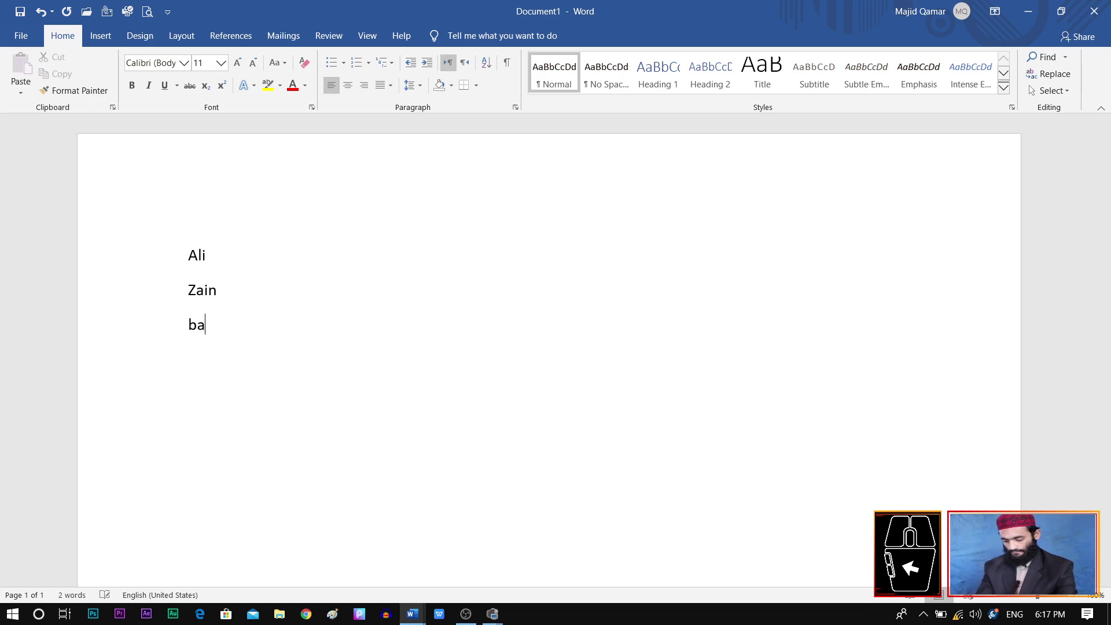
pyautogui.press('Return')
pyautogui.write('majid')
# Step: Add ishfaq, ishaque and khan on further lines and select all seven names
pyautogui.press('Return')
pyautogui.write('ishfaq')
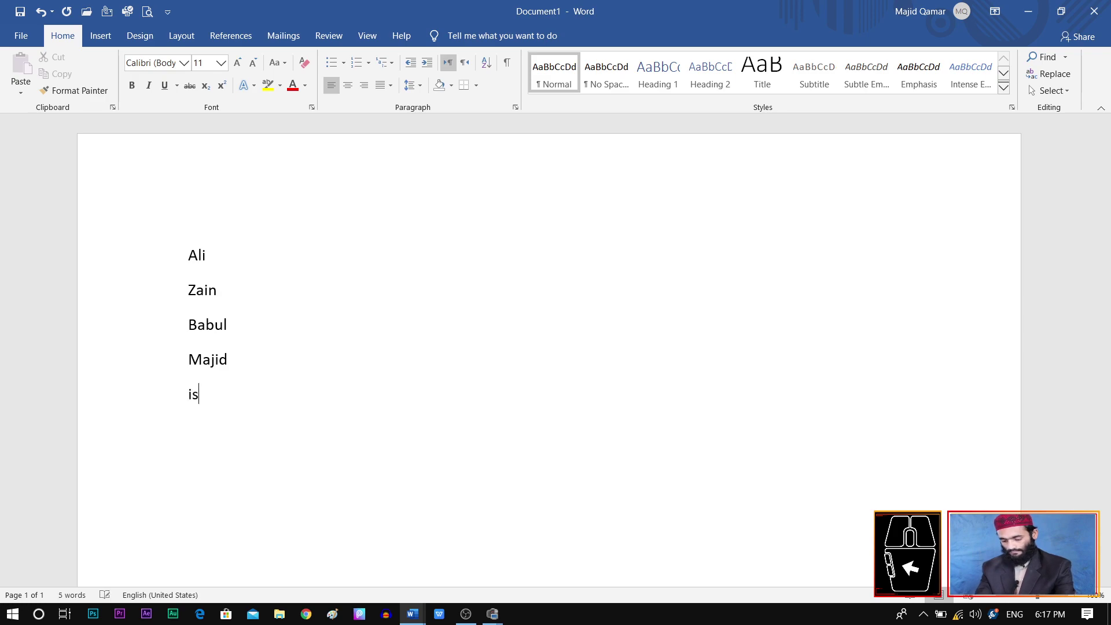
pyautogui.press('Return')
pyautogui.write('ishaque')
pyautogui.press('Return')
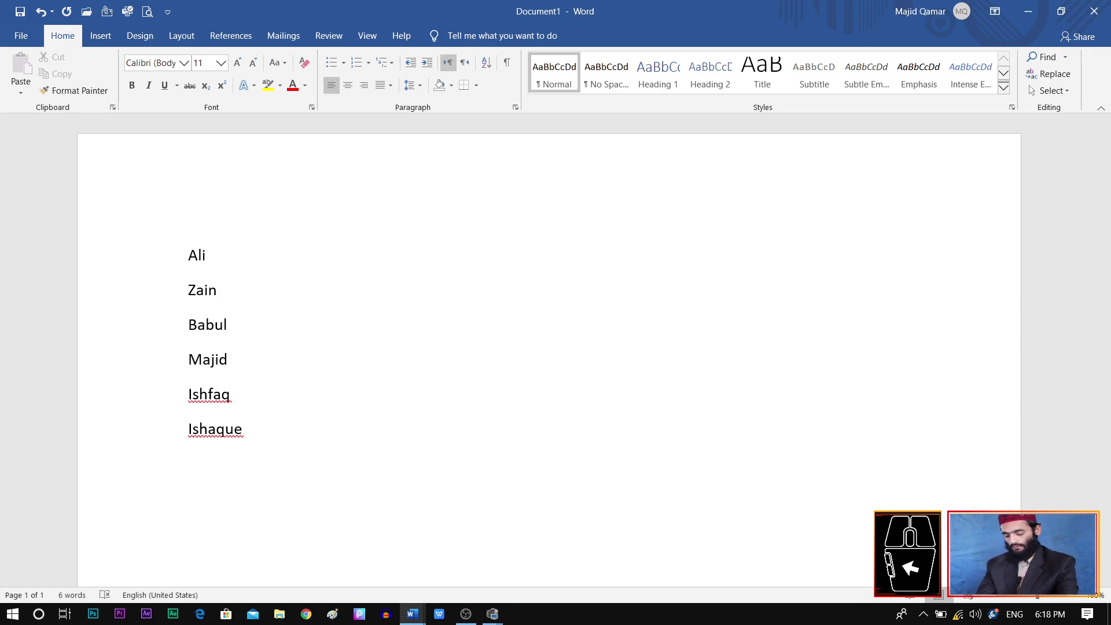
pyautogui.write('khan')
pyautogui.press('Return')
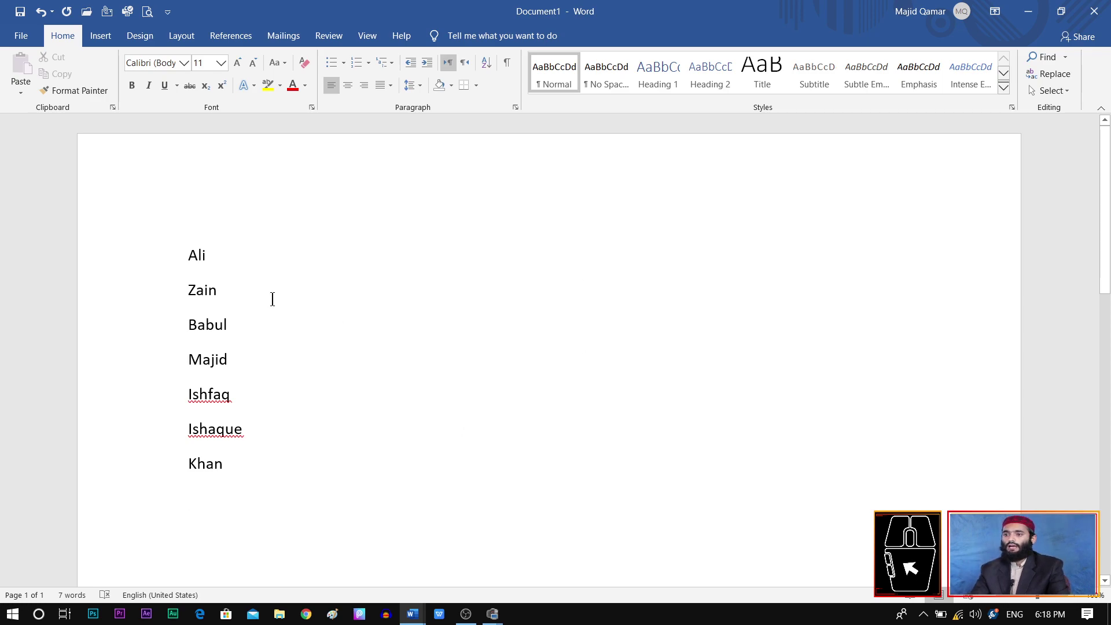
pyautogui.hotkey('ctrl', 'a')
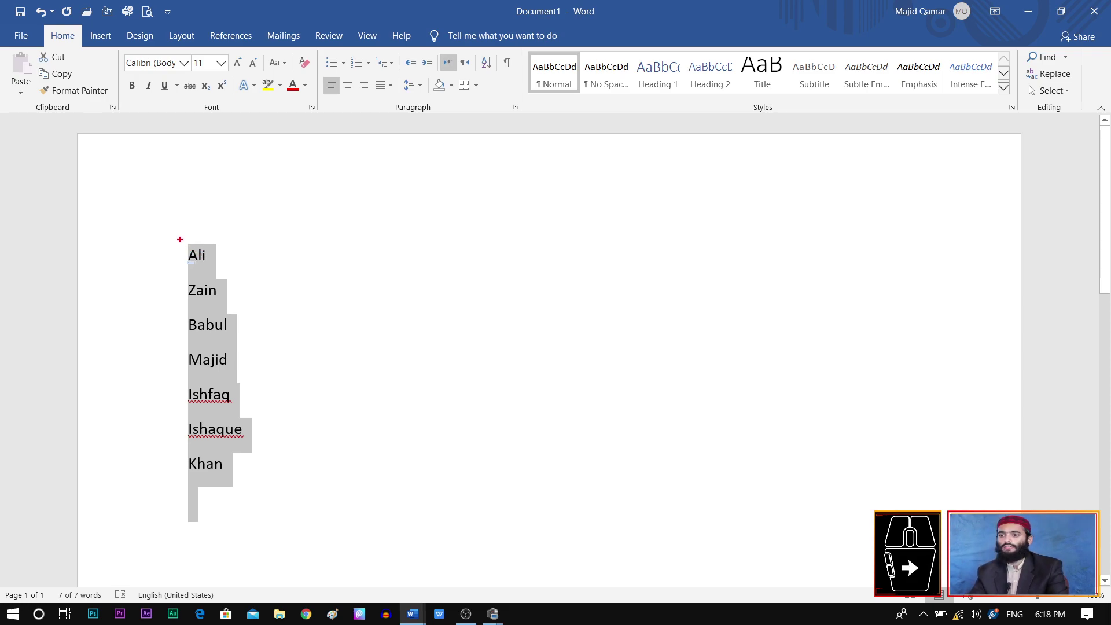
pyautogui.moveTo(180, 241)
pyautogui.mouseDown()
pyautogui.moveTo(216, 269)
pyautogui.moveTo(188, 284)
pyautogui.moveTo(229, 308)
pyautogui.moveTo(220, 345)
pyautogui.mouseUp()
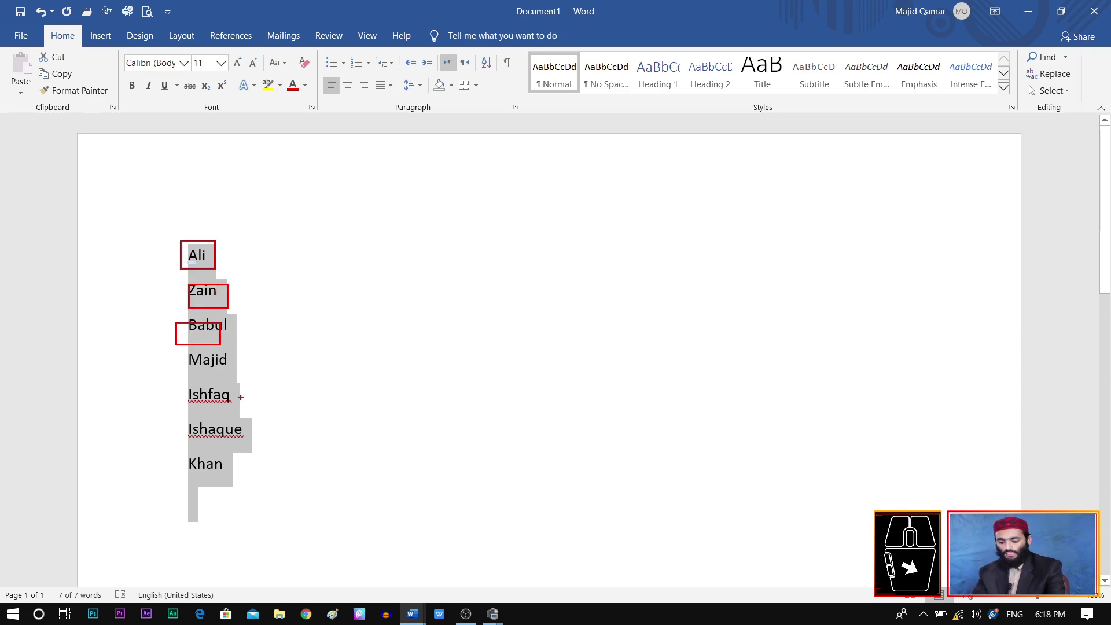
# Step: Sort the selected names by paragraphs as Text, ascending, giving Ali through Zain
pyautogui.press('Escape')
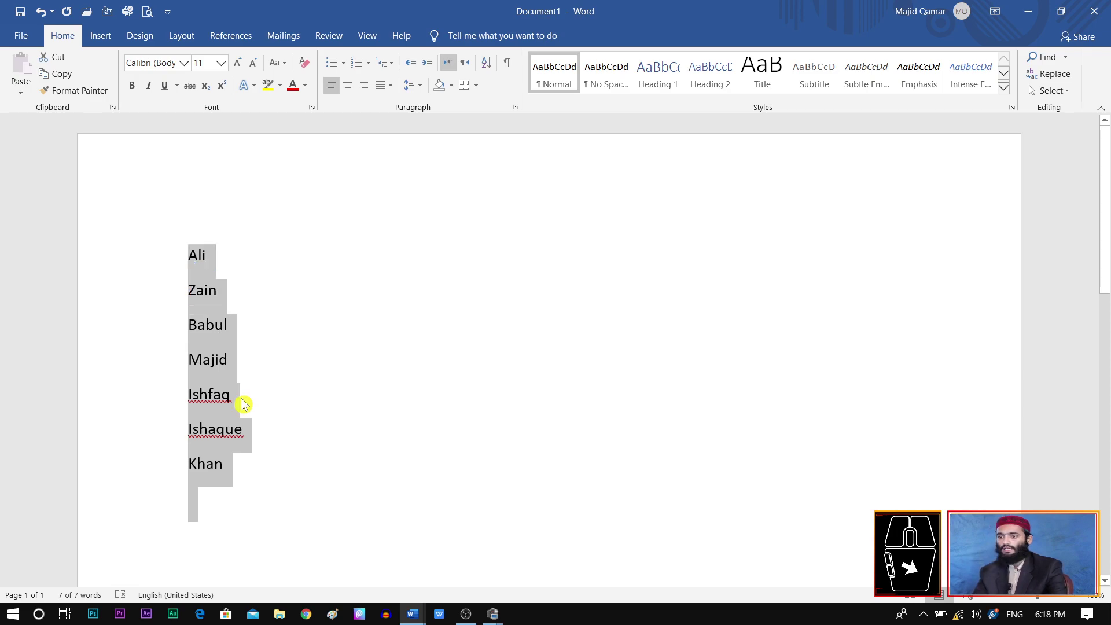
pyautogui.click(487, 63)
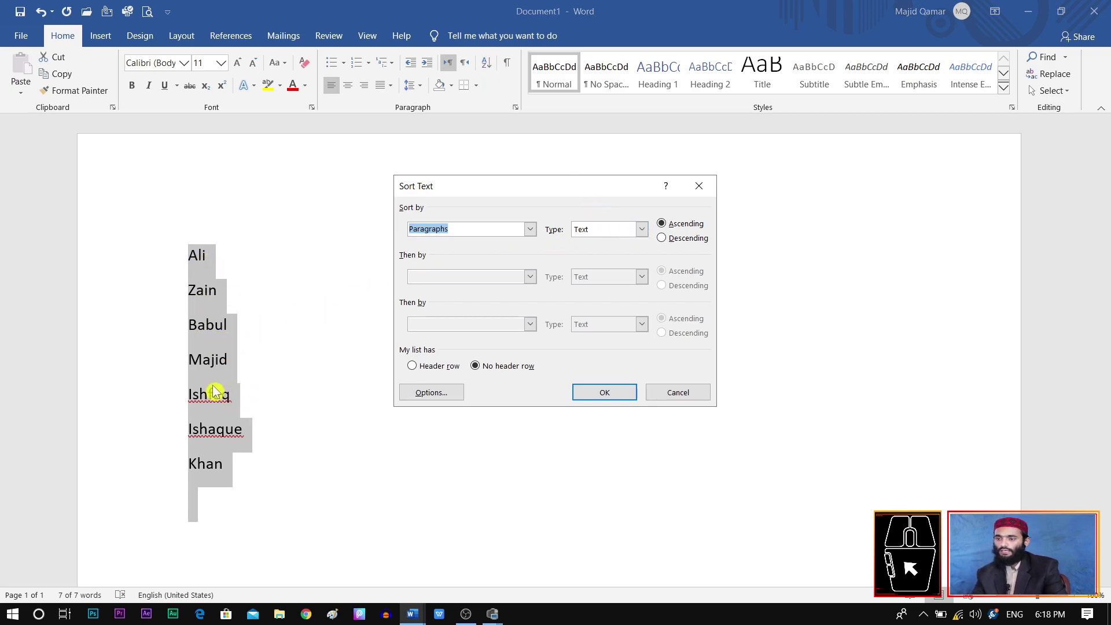
pyautogui.click(642, 230)
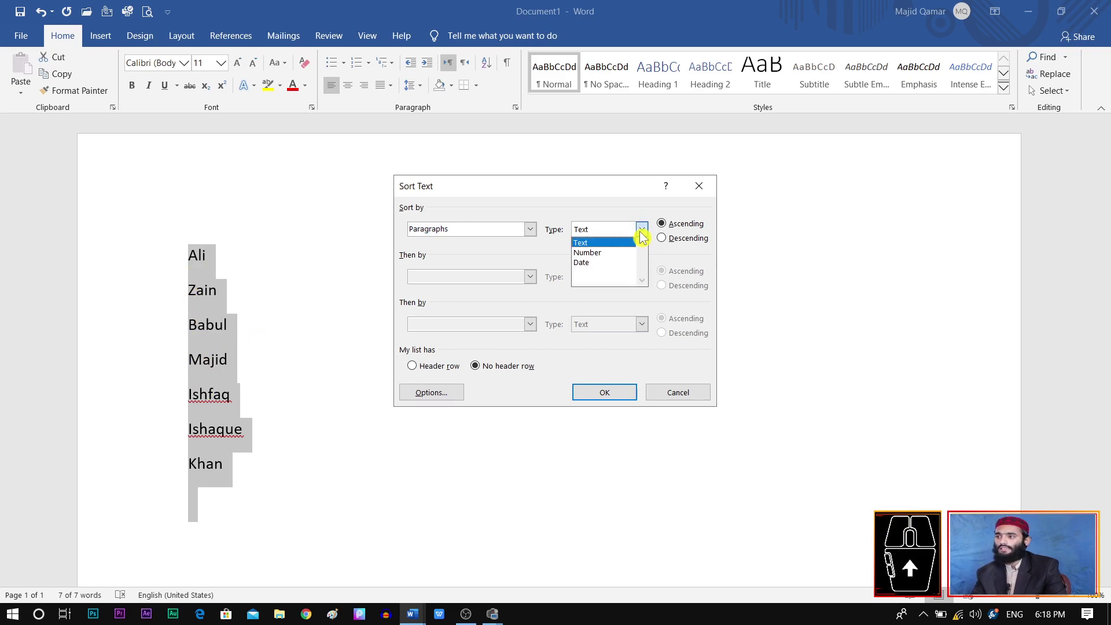
pyautogui.click(608, 244)
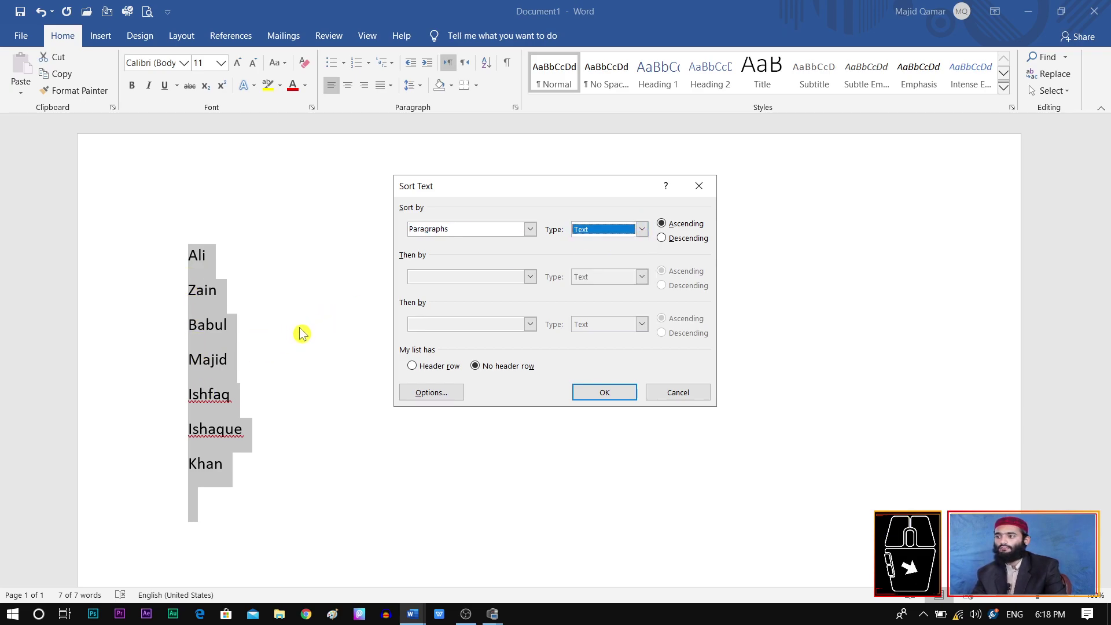
pyautogui.click(621, 397)
pyautogui.click(393, 356)
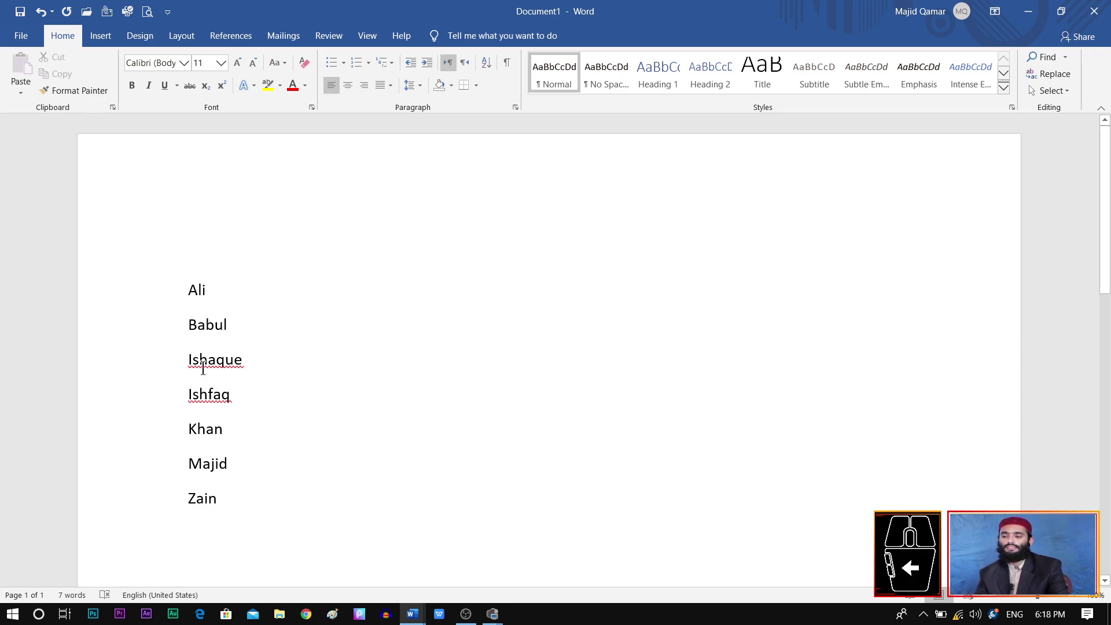
# Step: Delete the names, type the numbers 10 down to 1 one per line, and select them
pyautogui.hotkey('ctrl', 'a')
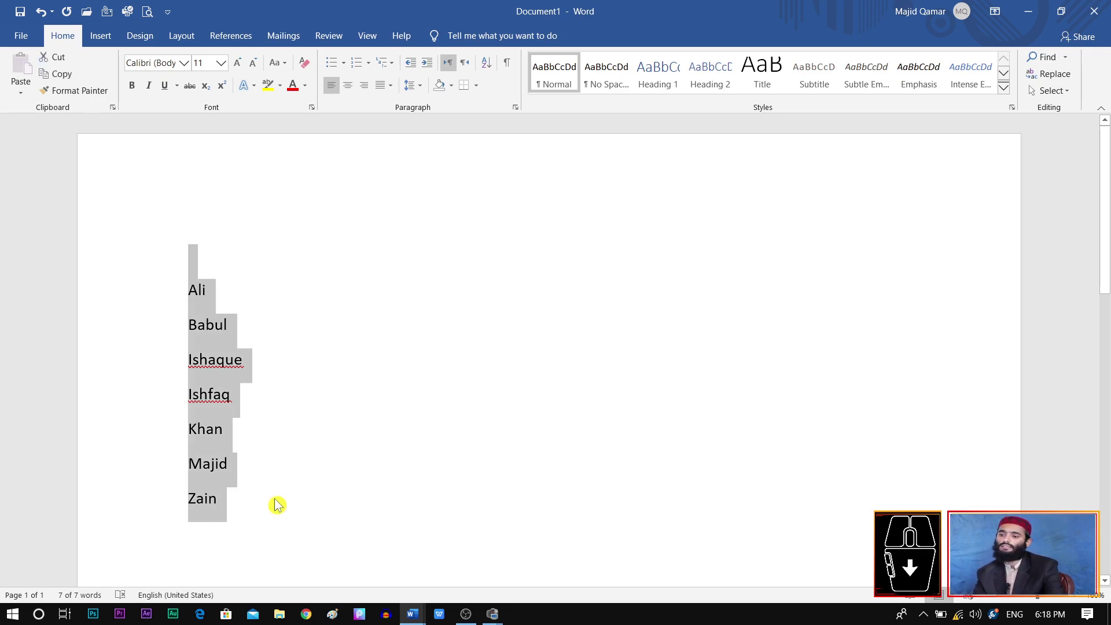
pyautogui.press('Delete')
pyautogui.write('10 ')
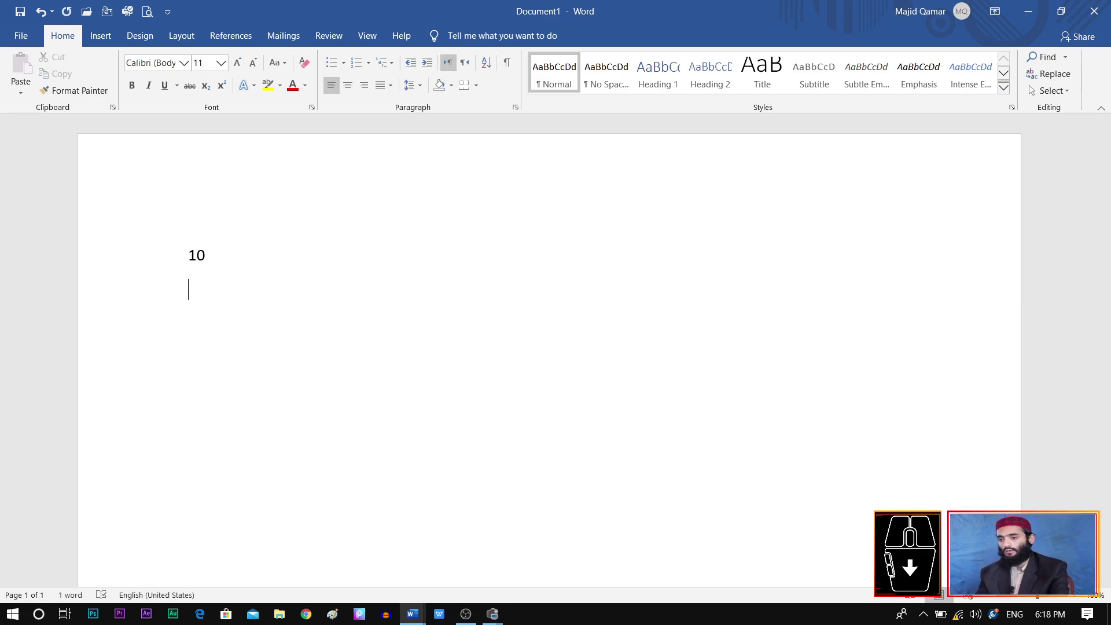
pyautogui.write('9 ')
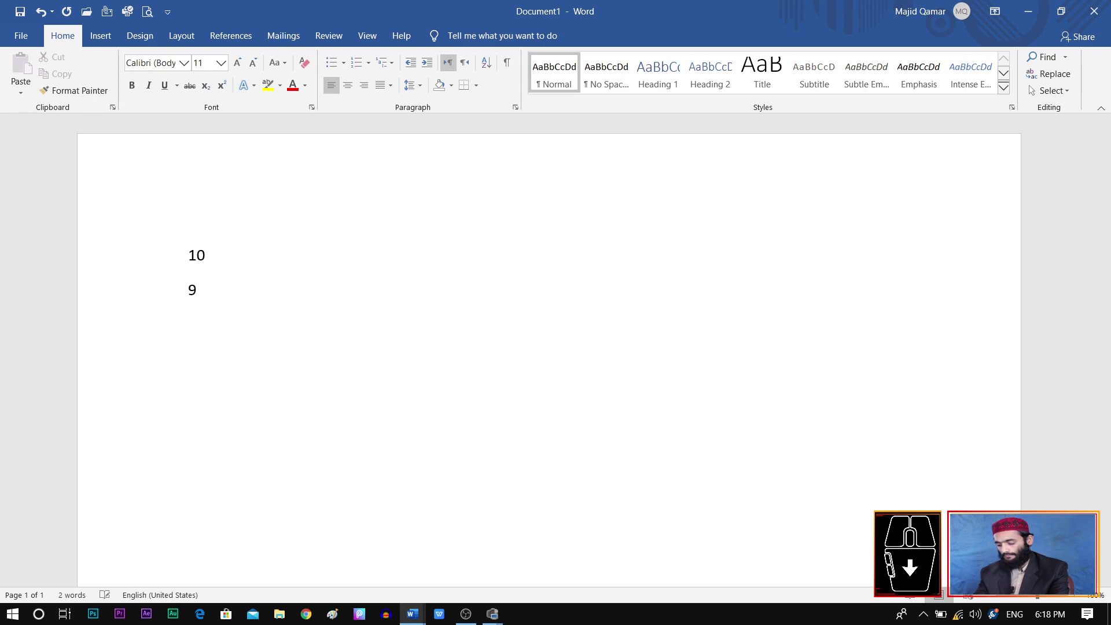
pyautogui.write('8')
pyautogui.press('Return')
pyautogui.write('6')
pyautogui.press('Return')
pyautogui.write('5 4 ')
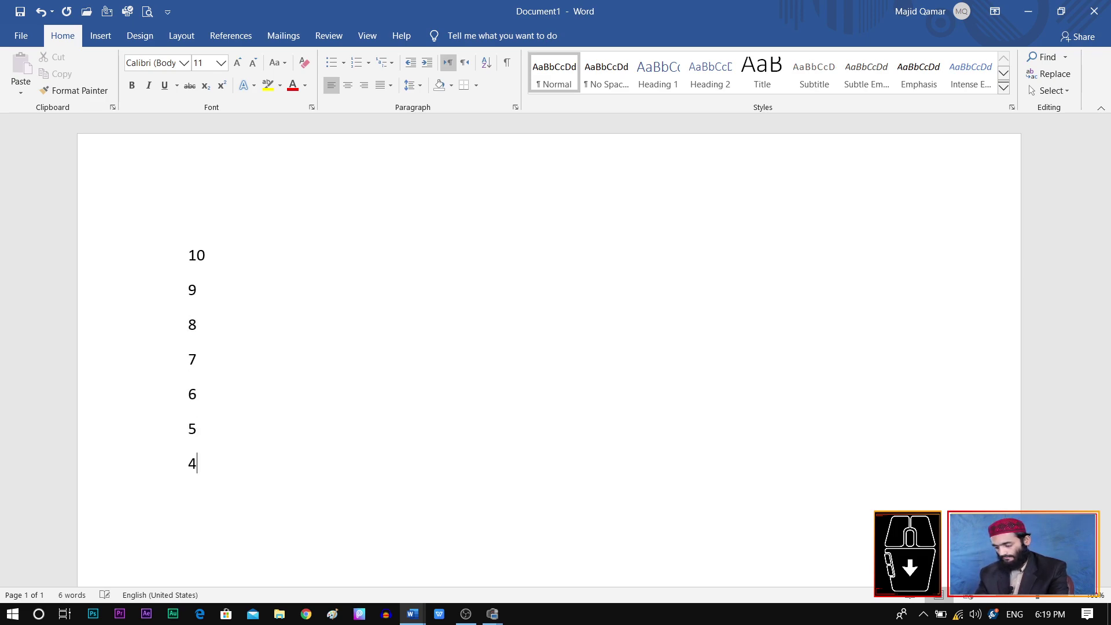
pyautogui.write('3')
pyautogui.press('Return')
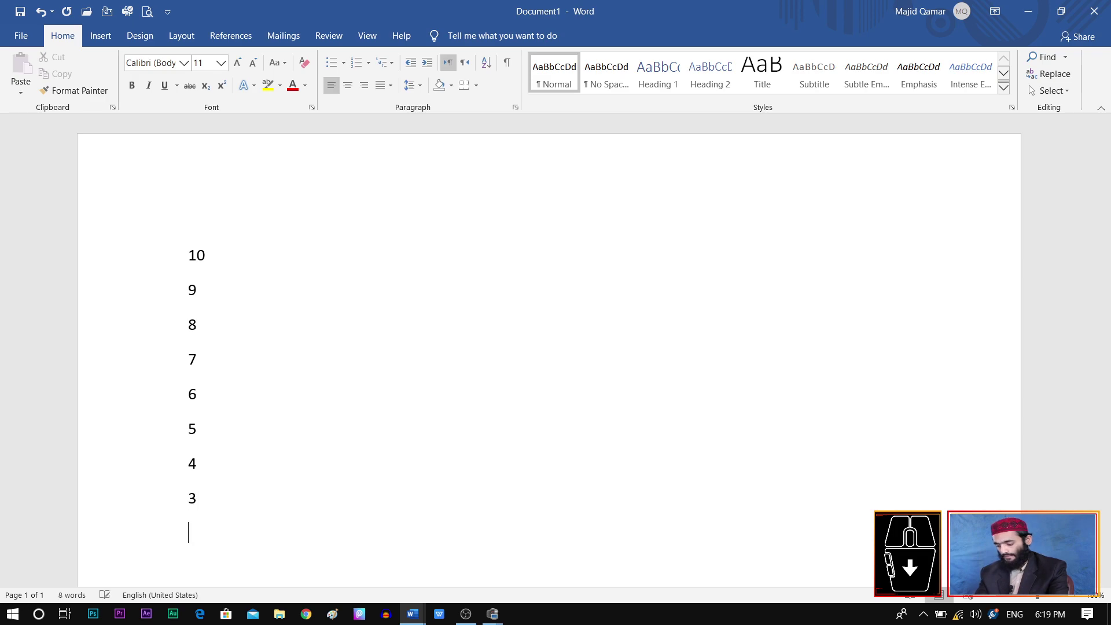
pyautogui.write('2 ')
pyautogui.write('1')
pyautogui.press('Return')
pyautogui.hotkey('ctrl', 'a')
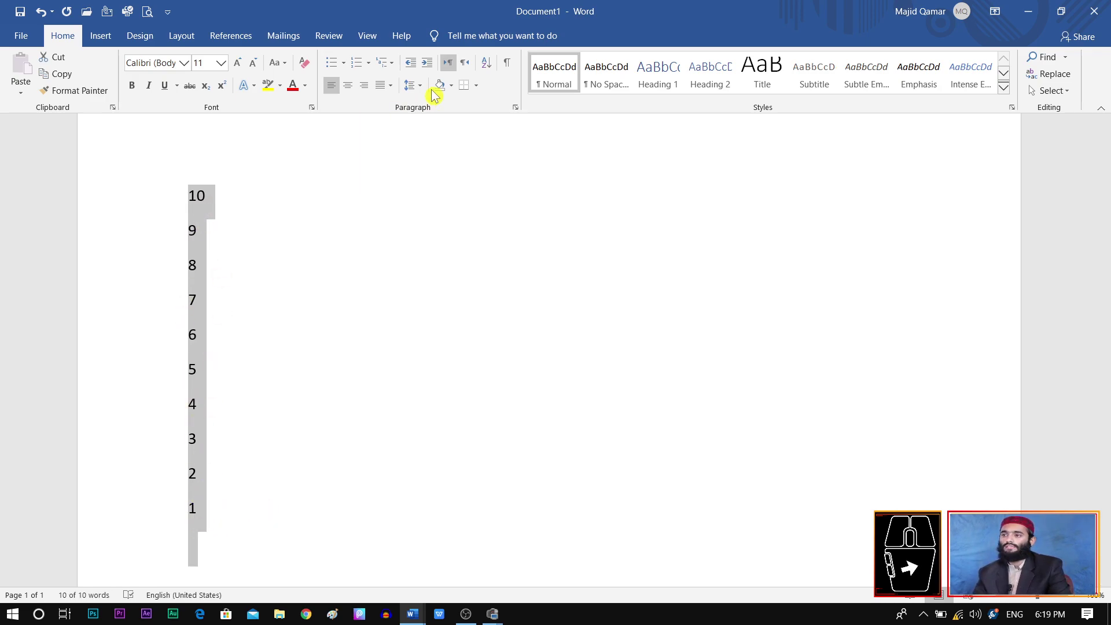
# Step: Sort the numbers ascending with Number as the sort type, giving 1 through 10
pyautogui.click(486, 63)
pyautogui.click(642, 229)
pyautogui.click(608, 249)
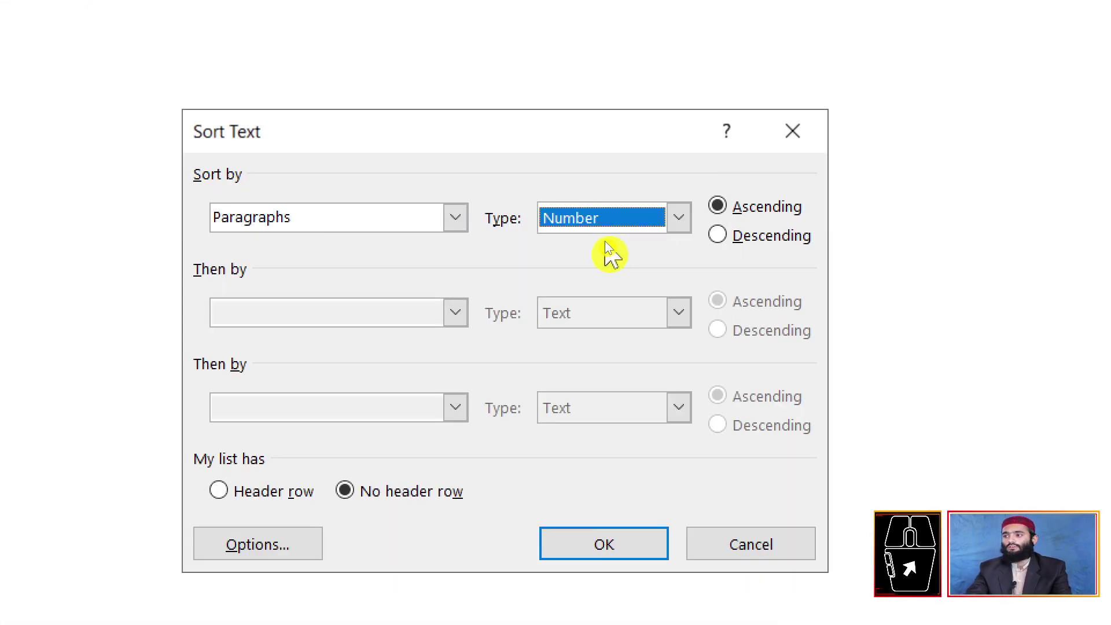
pyautogui.click(658, 225)
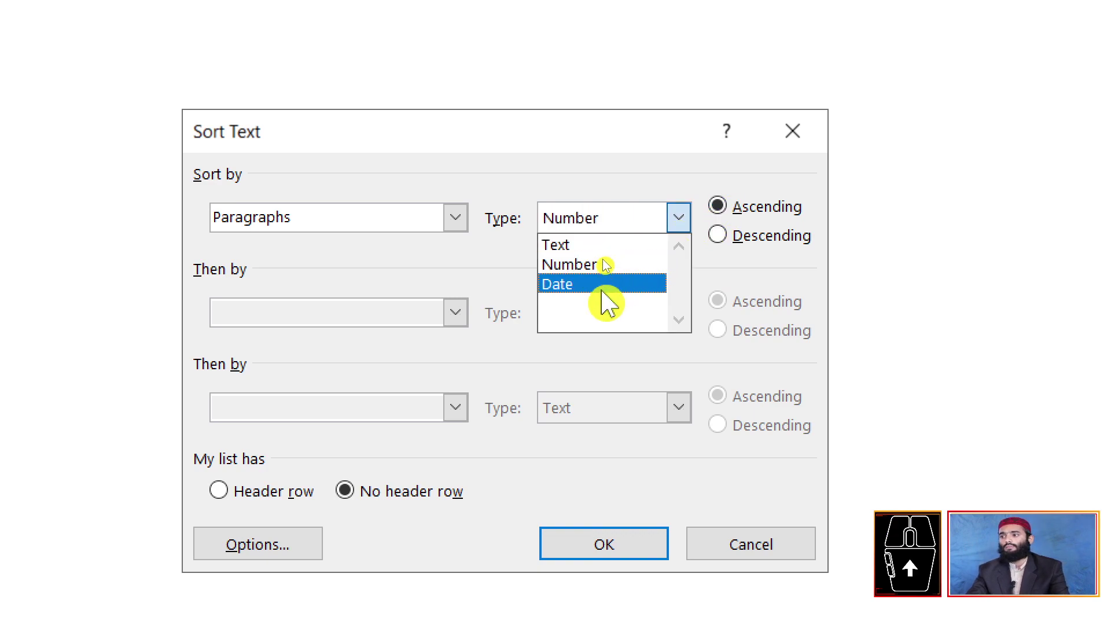
pyautogui.click(623, 266)
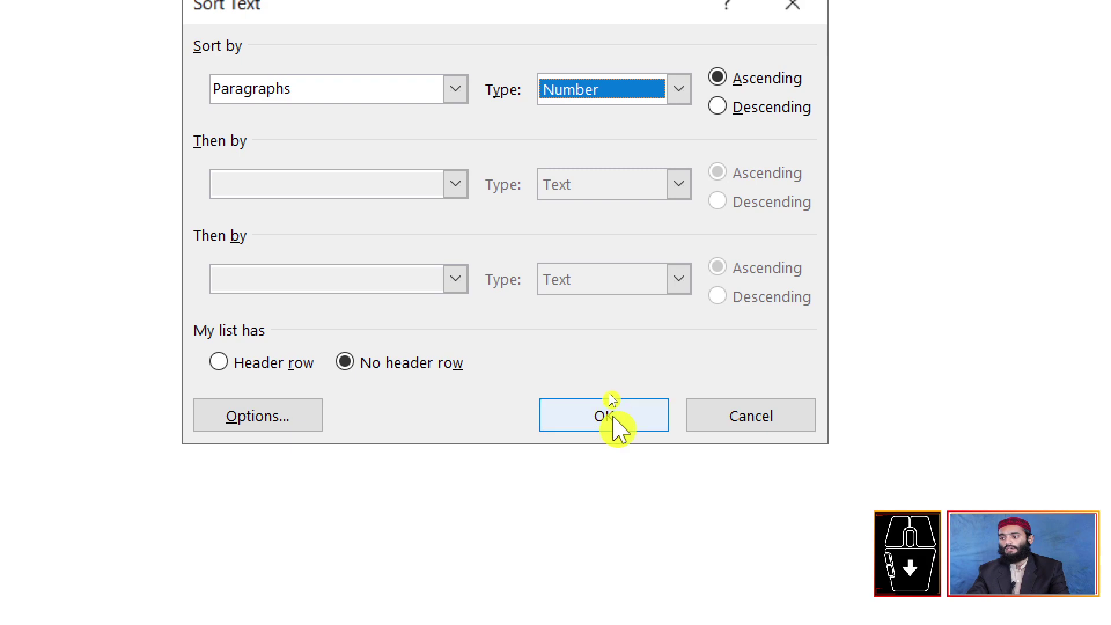
pyautogui.click(614, 414)
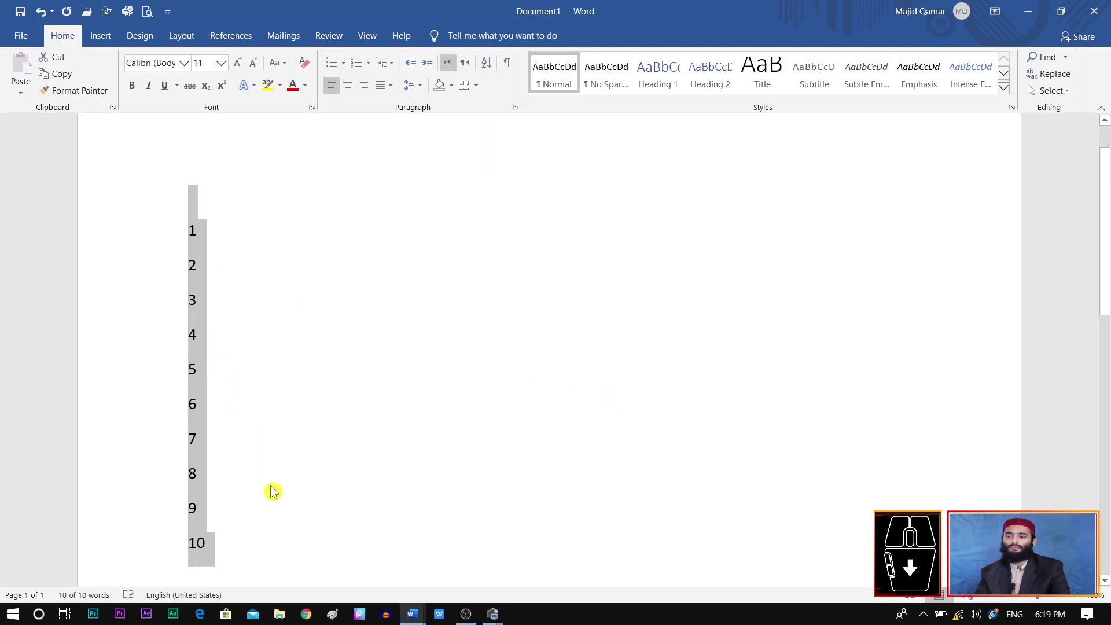
# Step: Reopen the Sort dialog, close it unchanged, and delete the sorted numbers
pyautogui.click(483, 65)
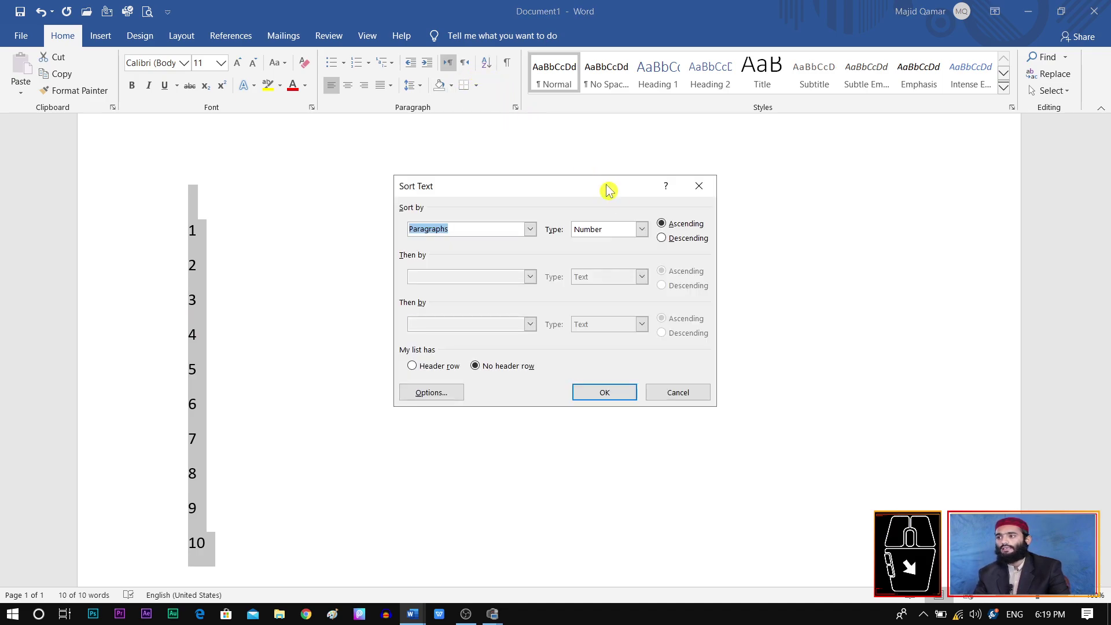
pyautogui.click(641, 229)
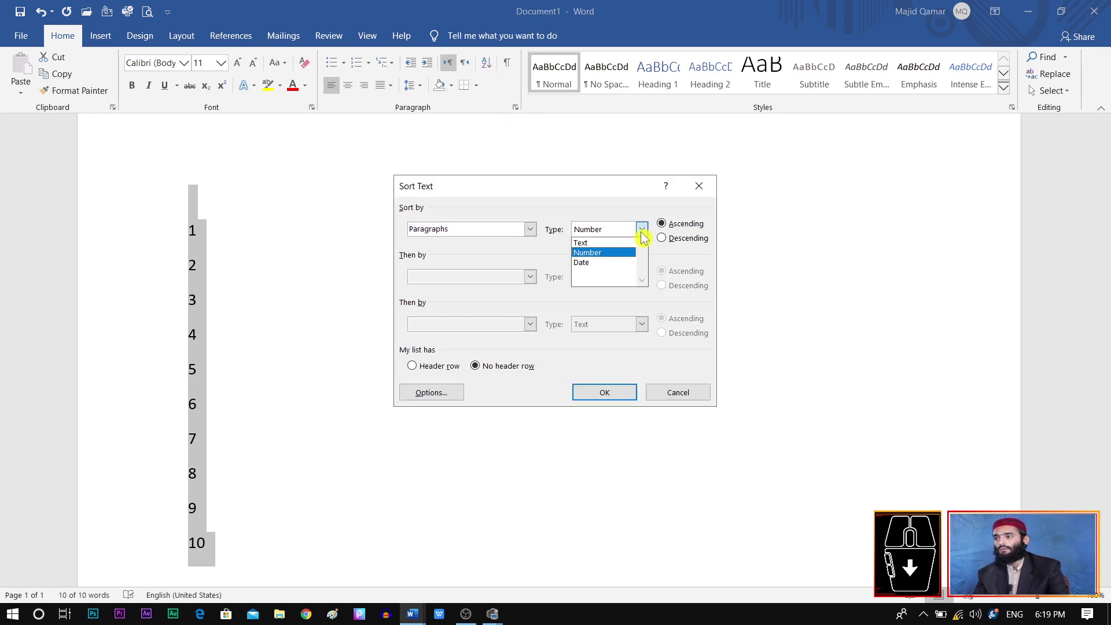
pyautogui.click(698, 187)
pyautogui.click(700, 186)
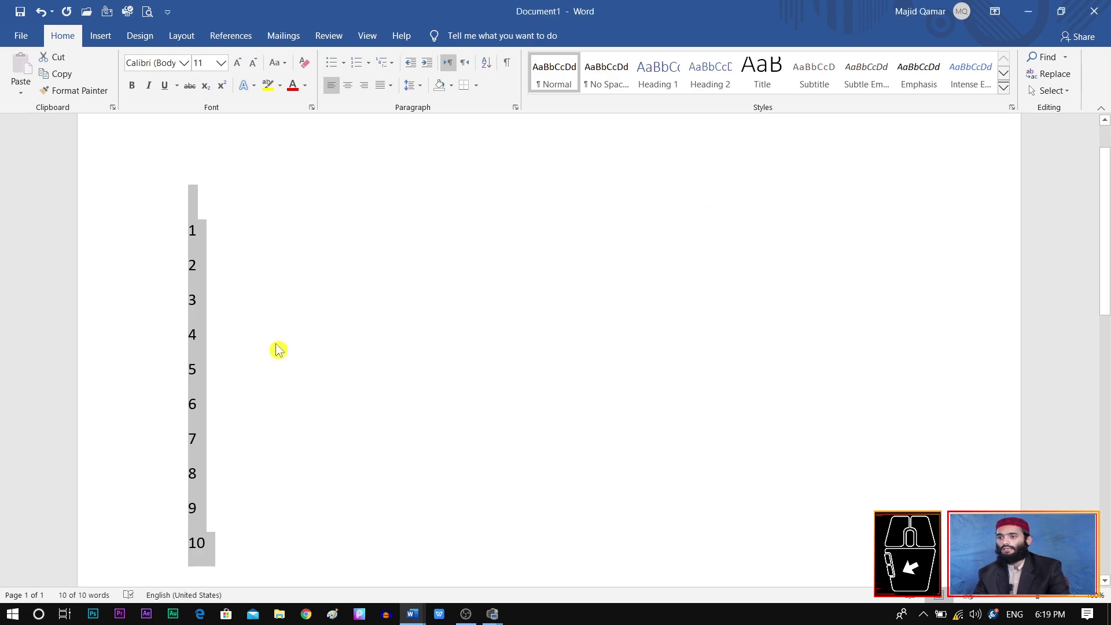
pyautogui.press('Delete')
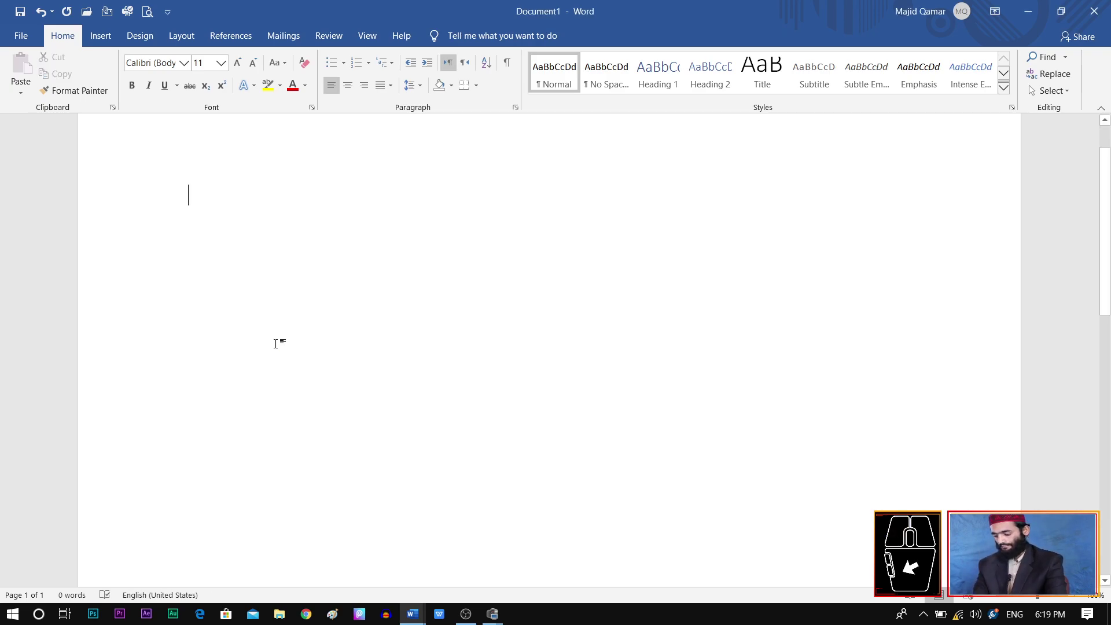
# Step: Type the dates 01/01/2020, 01/01/2019 and 01/01/2015, each on its own line, correcting typos
pyautogui.write('01/')
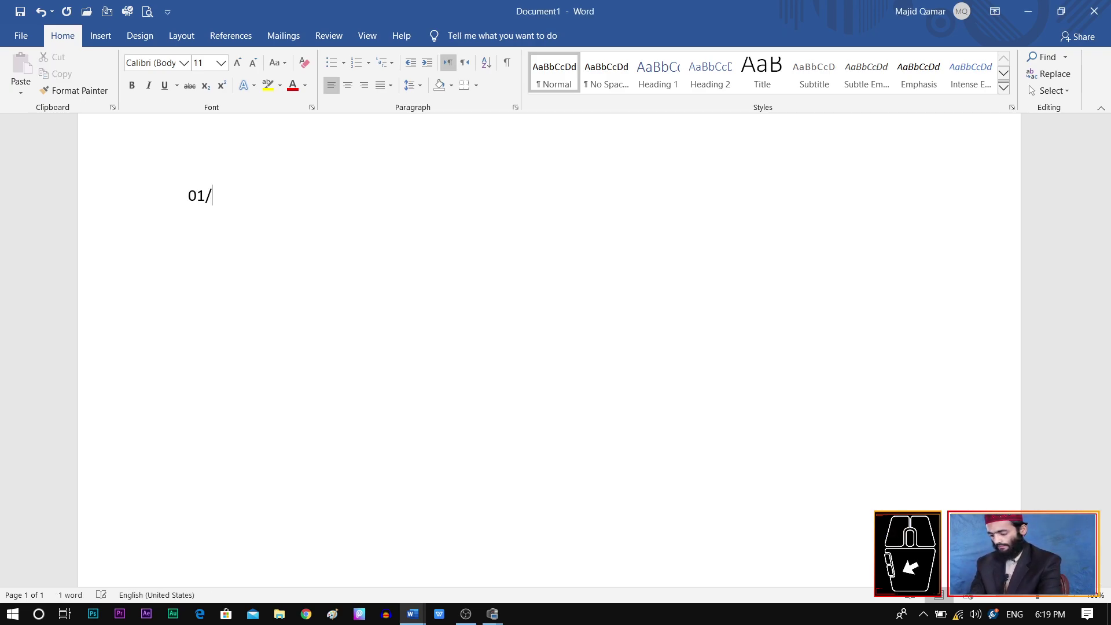
pyautogui.write('01/2020')
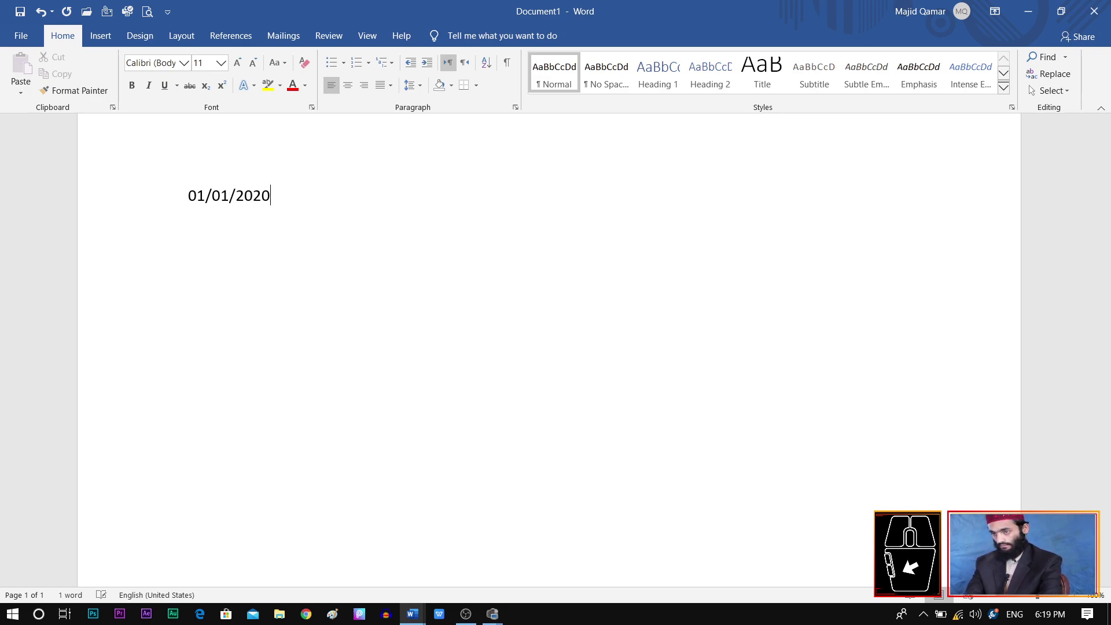
pyautogui.press('Return')
pyautogui.write('01')
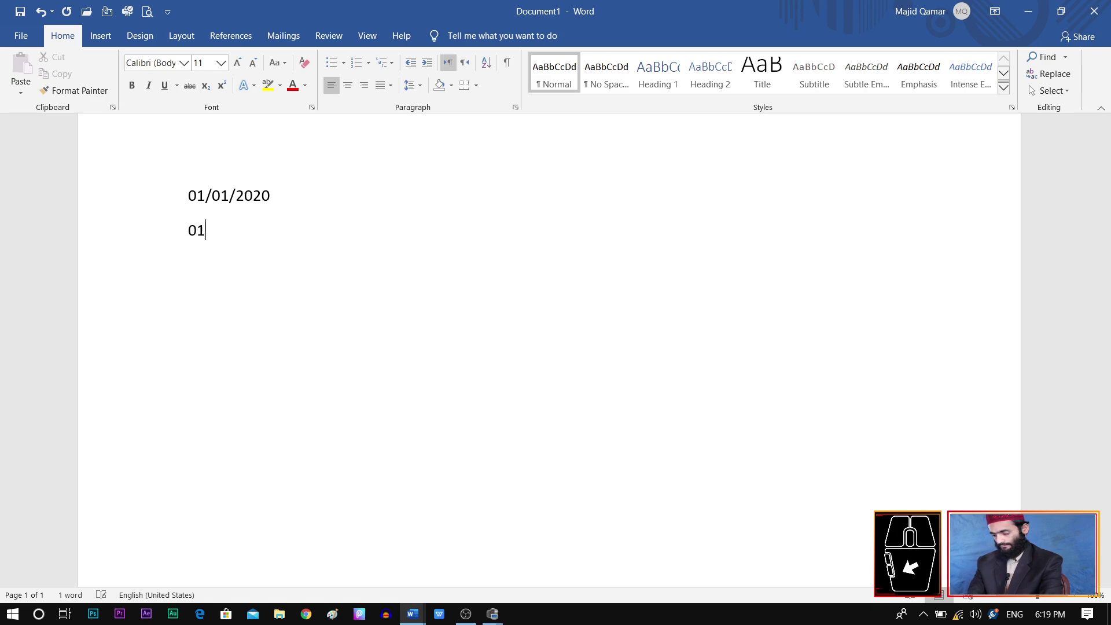
pyautogui.write('/01/2')
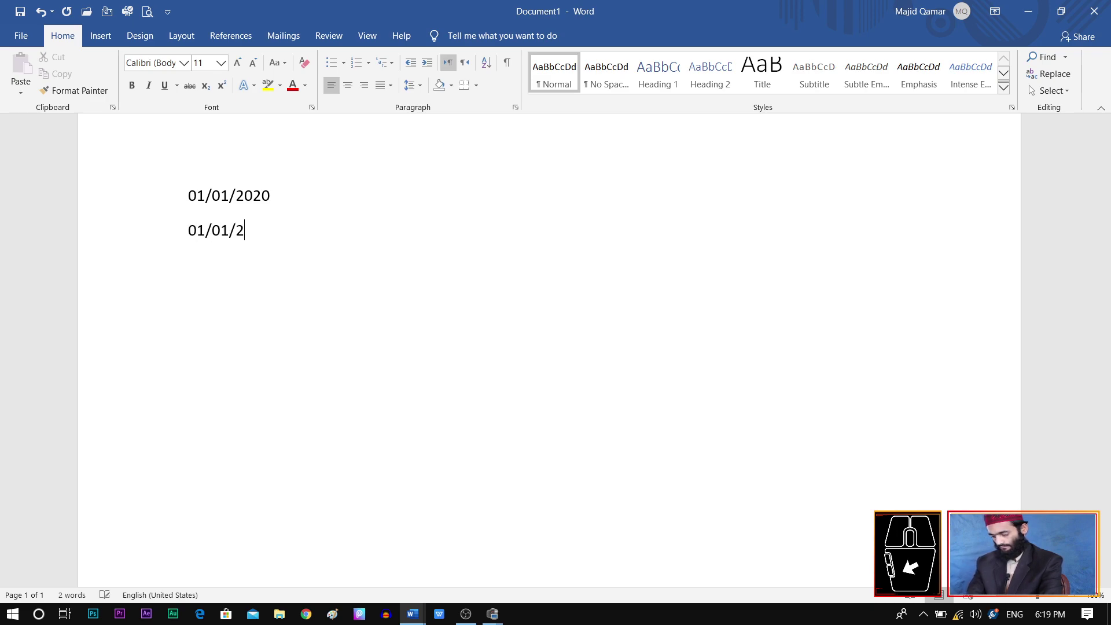
pyautogui.write('019/0')
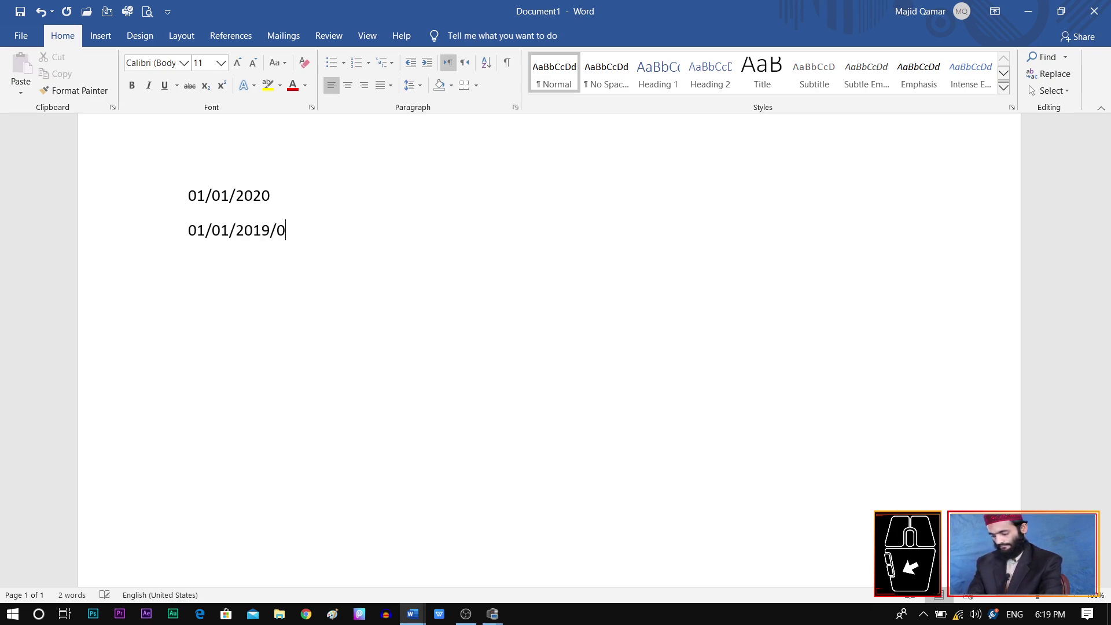
pyautogui.write('1/01/2020')
pyautogui.press('BackSpace')
pyautogui.press('BackSpace')
pyautogui.write('15')
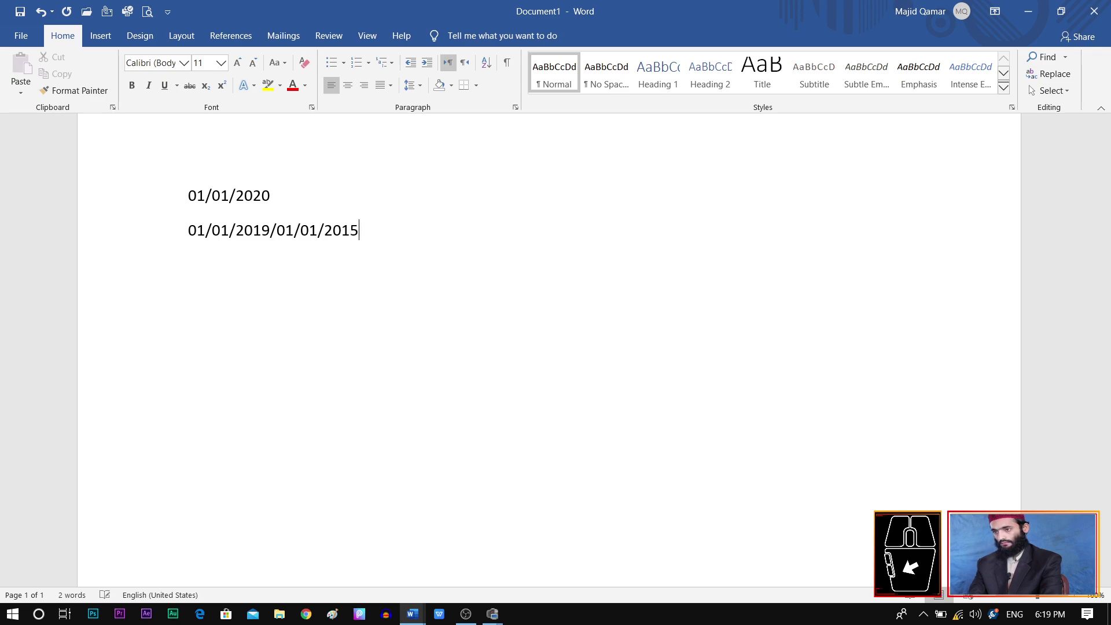
pyautogui.click(278, 231)
pyautogui.press('BackSpace')
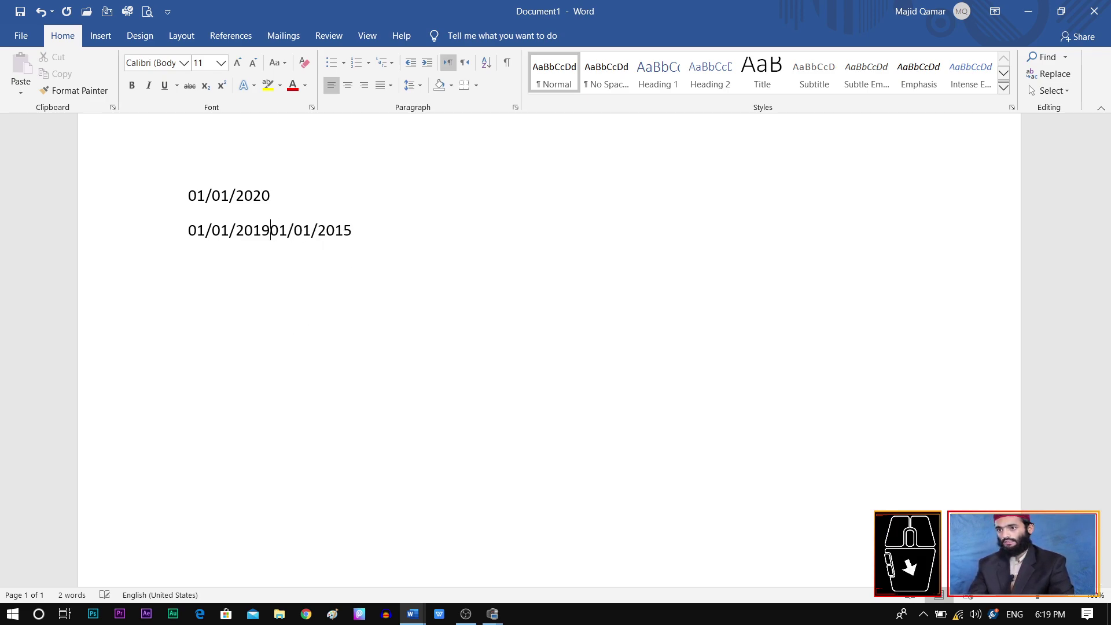
pyautogui.press('Return')
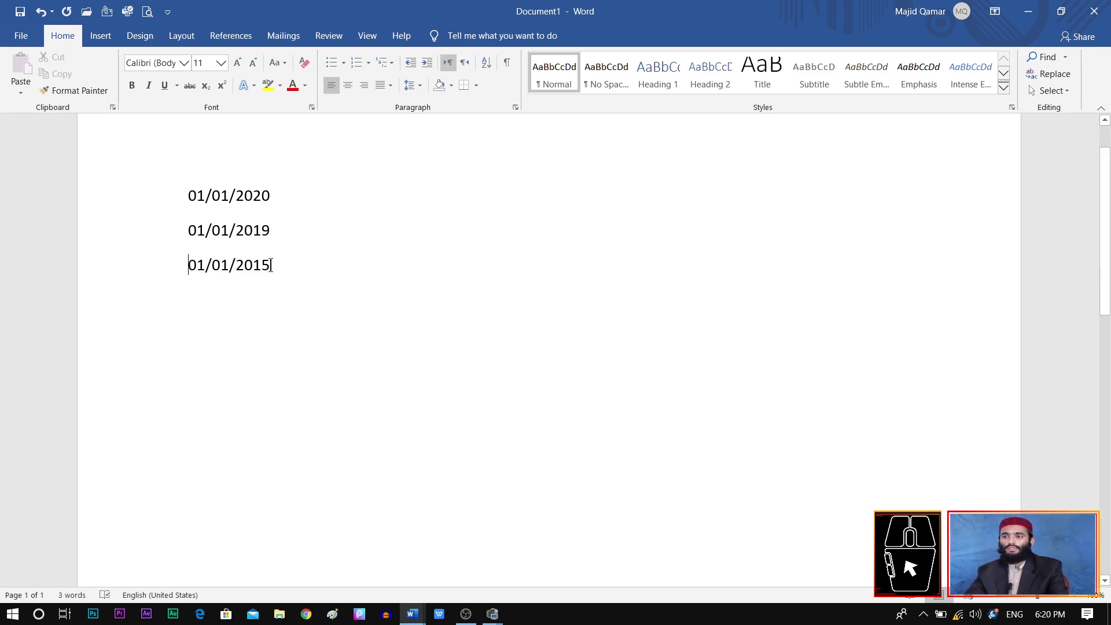
# Step: Select the three date lines and sort them by Date in ascending order
pyautogui.moveTo(271, 265); pyautogui.dragTo(212, 265)
pyautogui.click(301, 179)
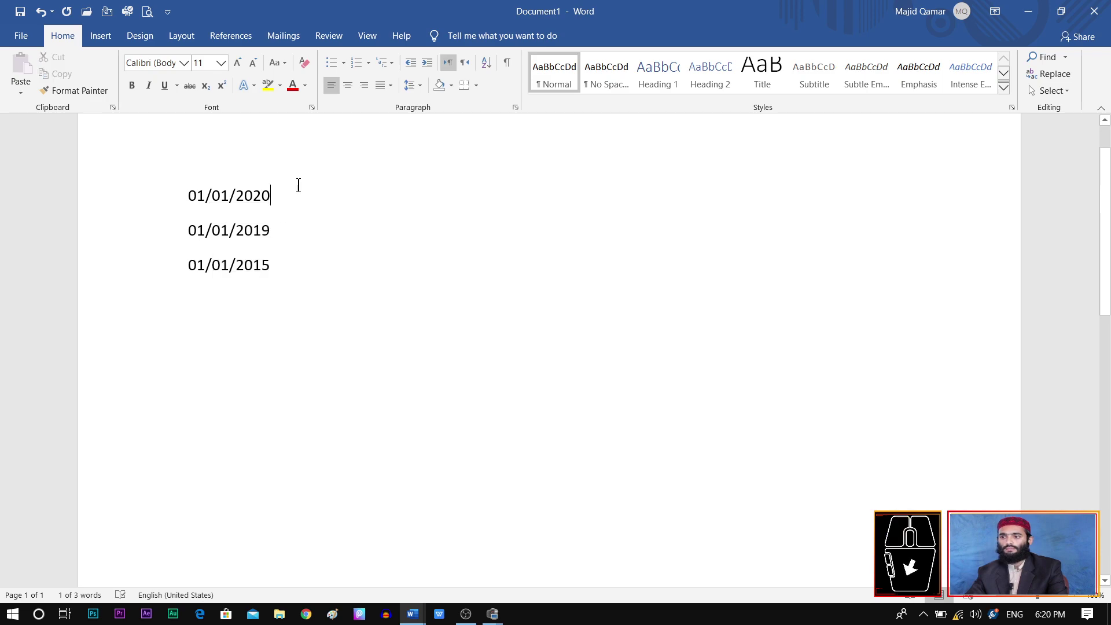
pyautogui.moveTo(290, 263); pyautogui.dragTo(169, 213)
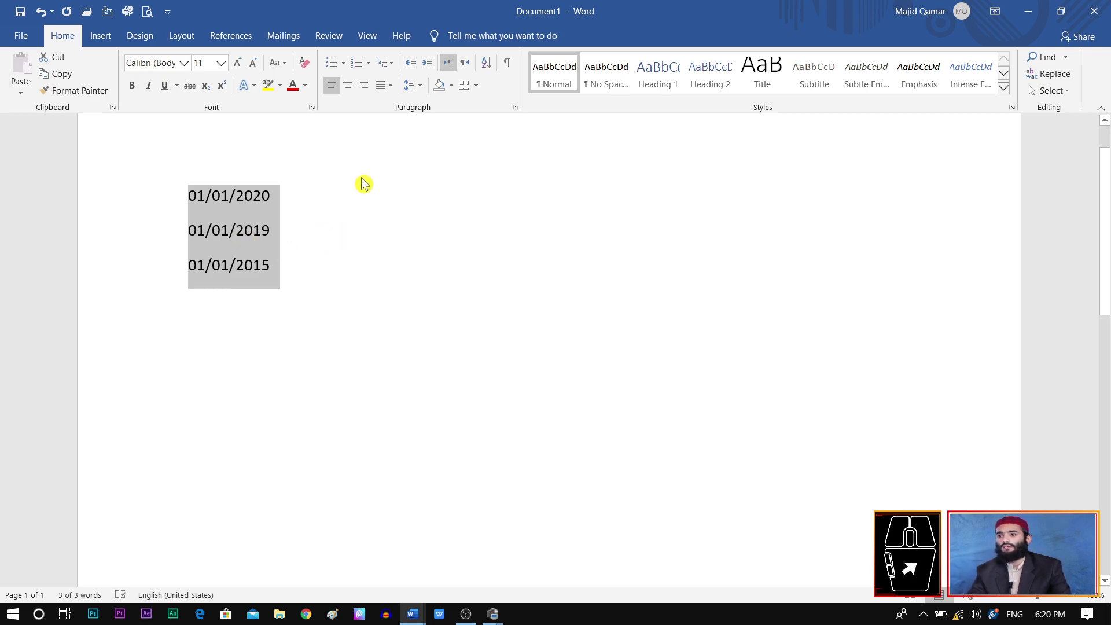
pyautogui.click(486, 65)
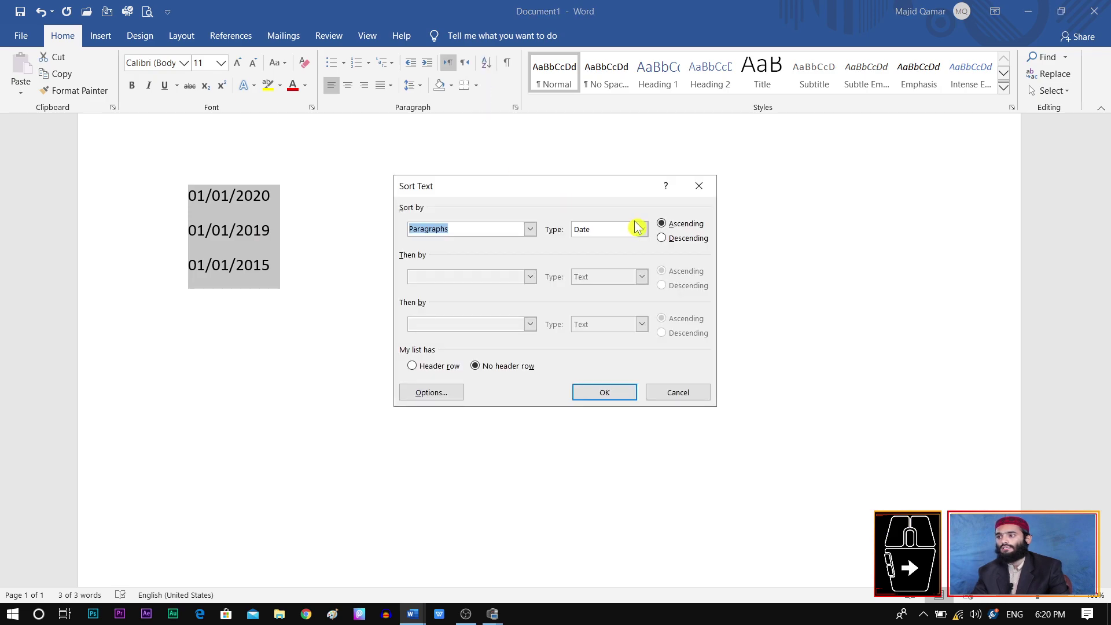
pyautogui.click(642, 229)
pyautogui.click(600, 265)
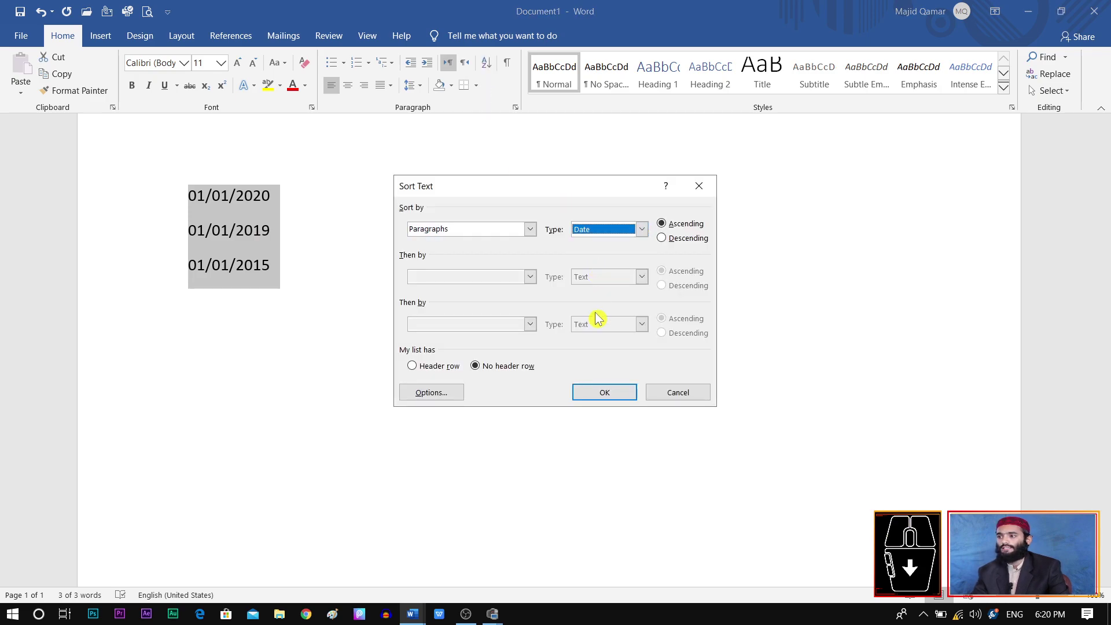
pyautogui.click(611, 392)
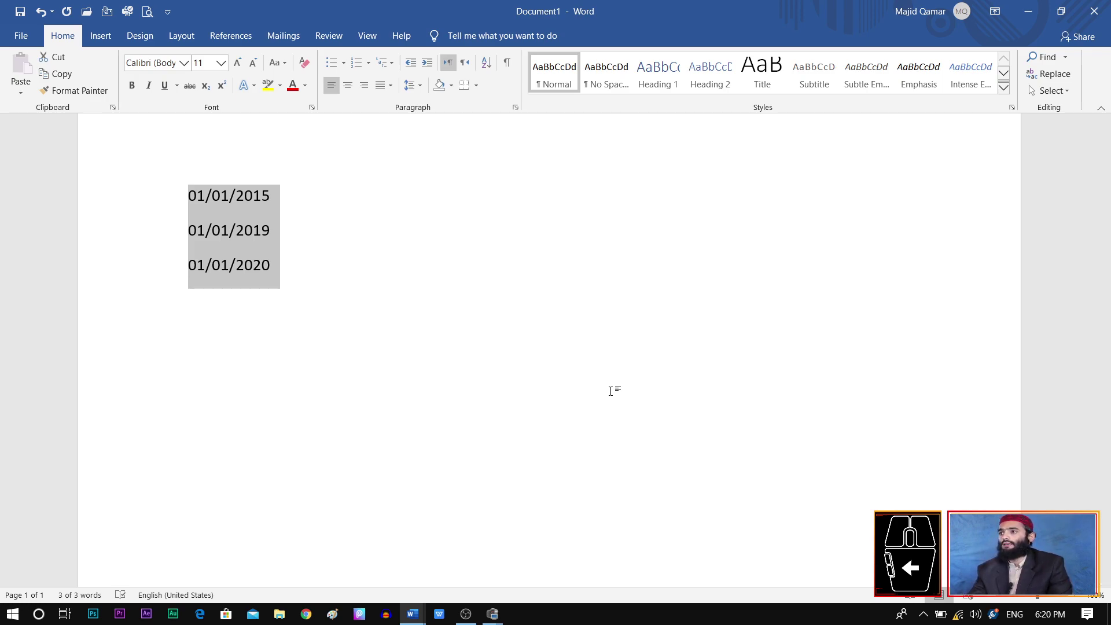
# Step: Replace the dates with three names separated by tabs, then space-separated filler words and 'svdf'
pyautogui.press('BackSpace')
pyautogui.write('m')
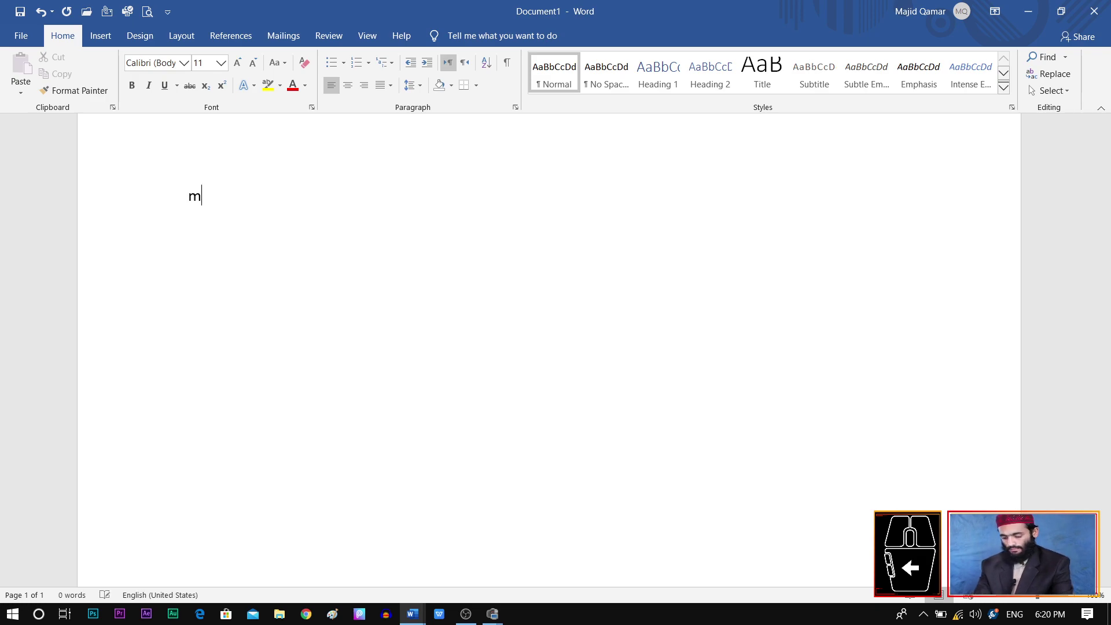
pyautogui.write('ajid')
pyautogui.press('Tab')
pyautogui.press('Tab')
pyautogui.press('Tab')
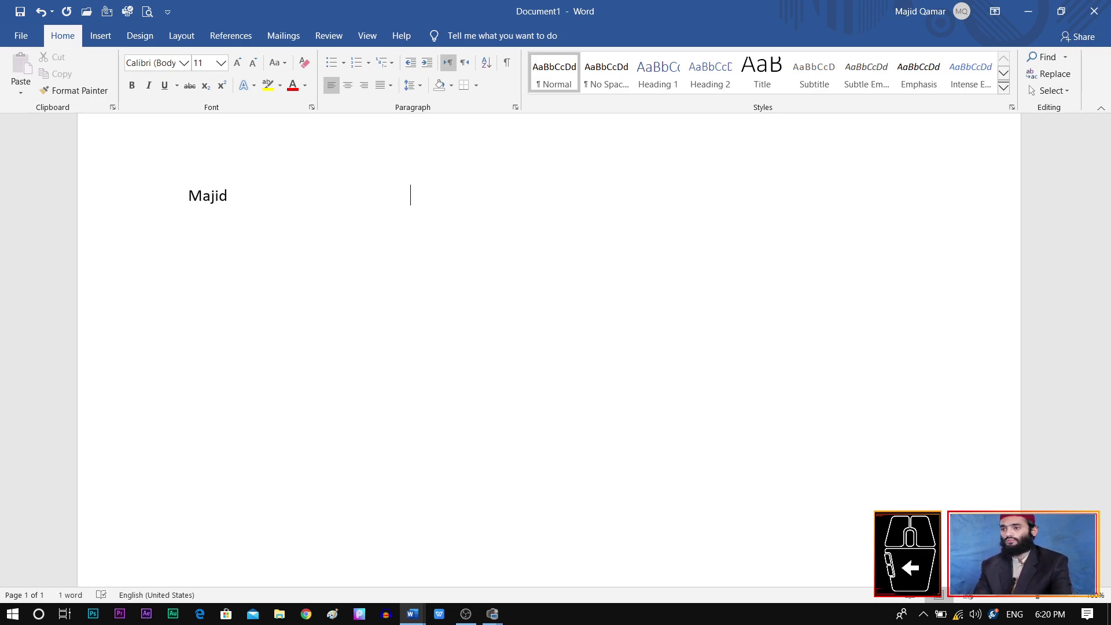
pyautogui.write('majid')
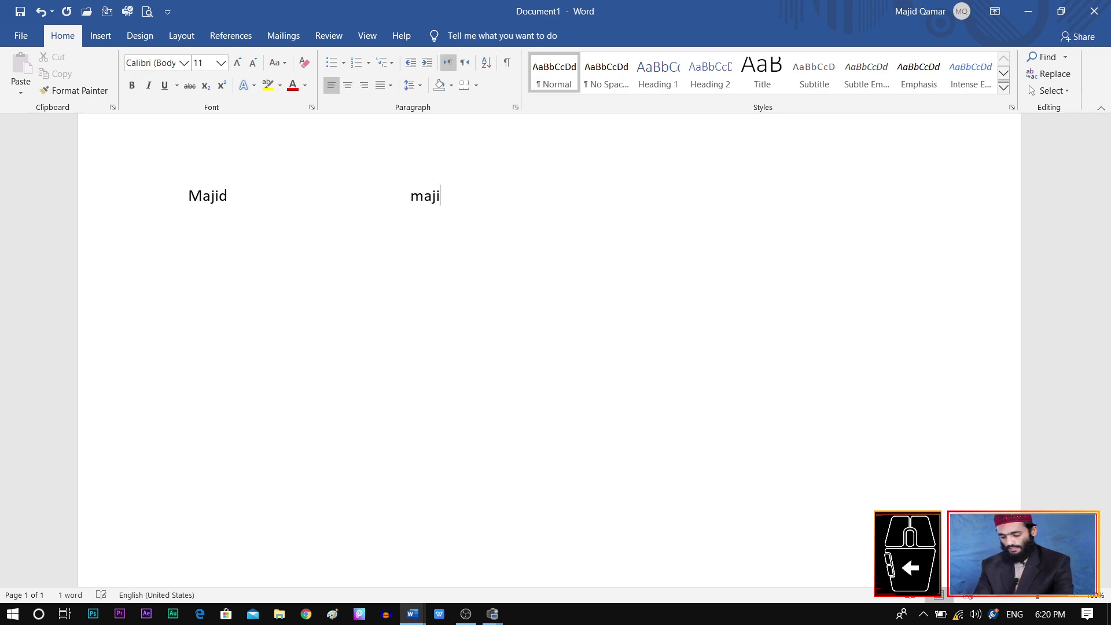
pyautogui.press('Tab')
pyautogui.press('Tab')
pyautogui.press('Tab')
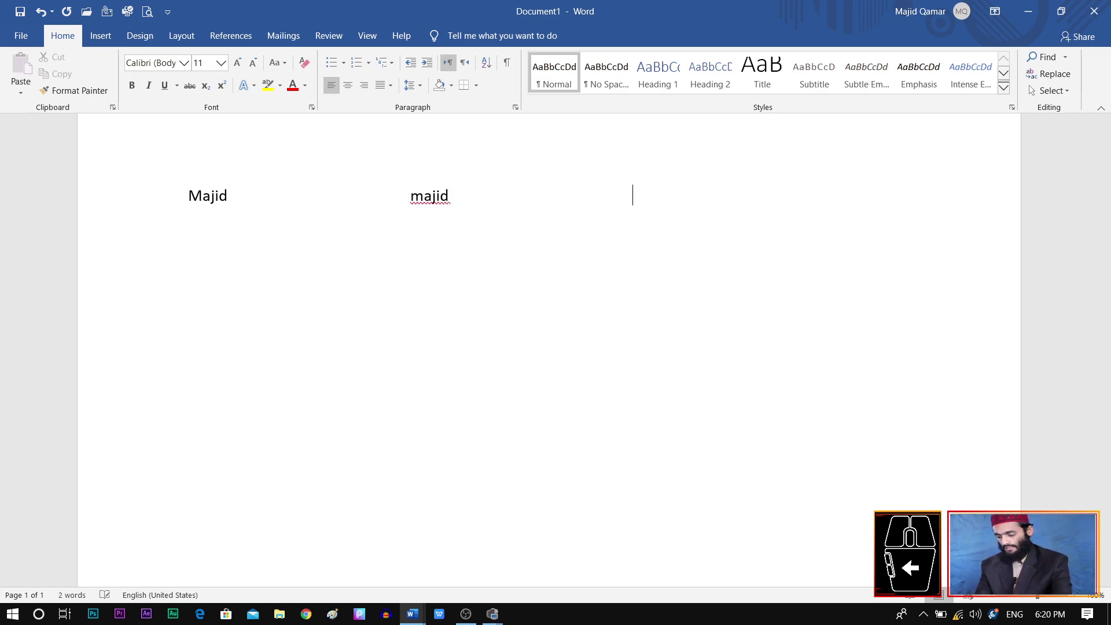
pyautogui.write('aliz')
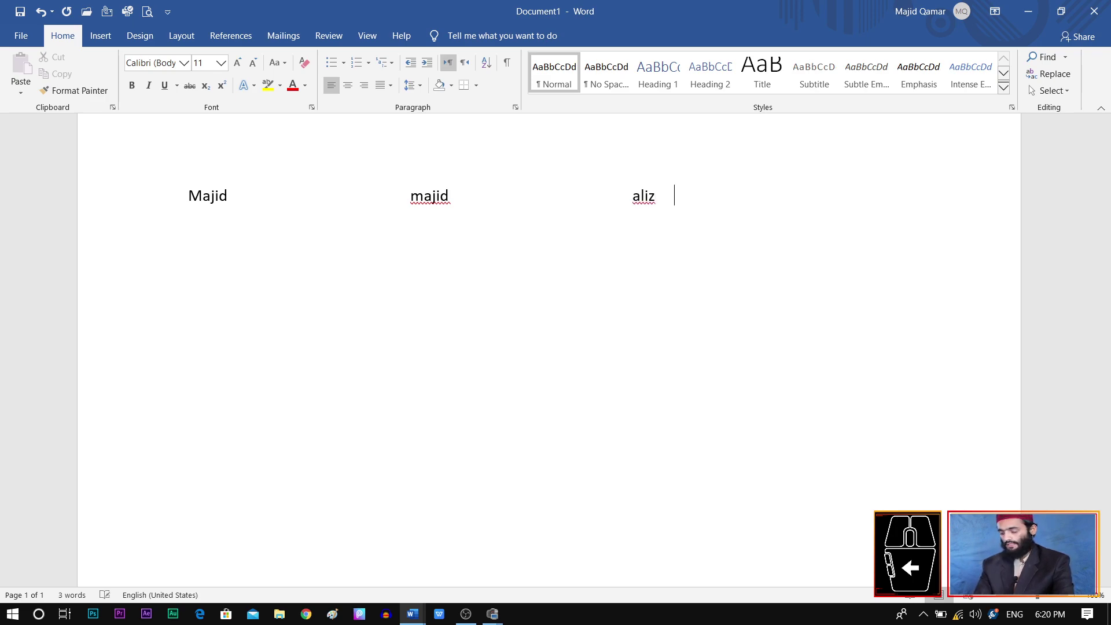
pyautogui.press('Return')
pyautogui.write('dbasdbasbk       ')
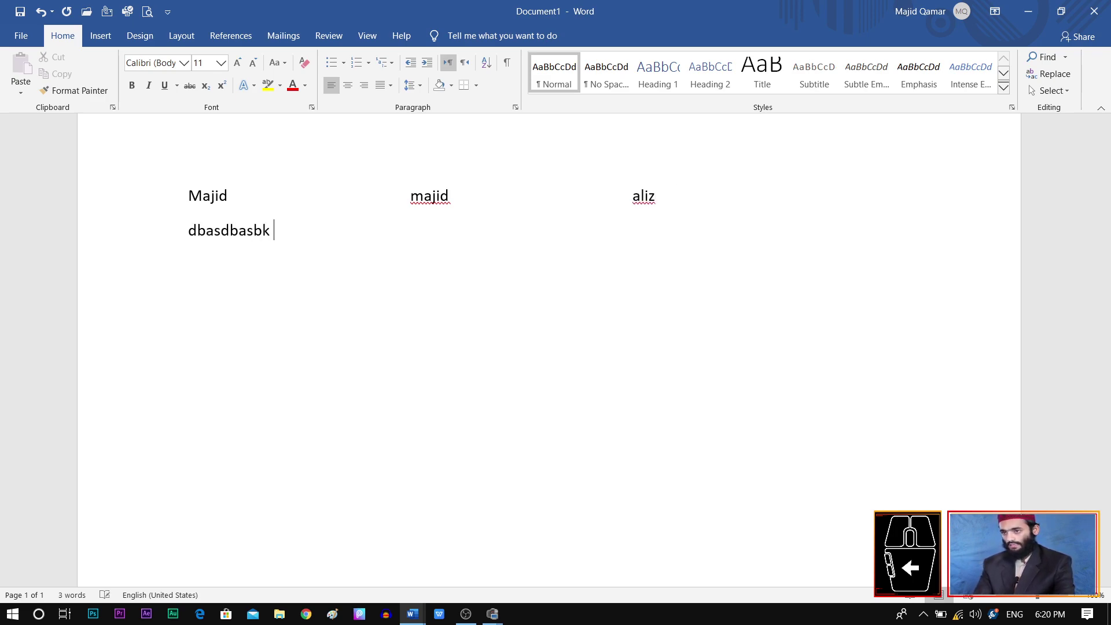
pyautogui.write('fdfsdfsdf  sdfsdfs')
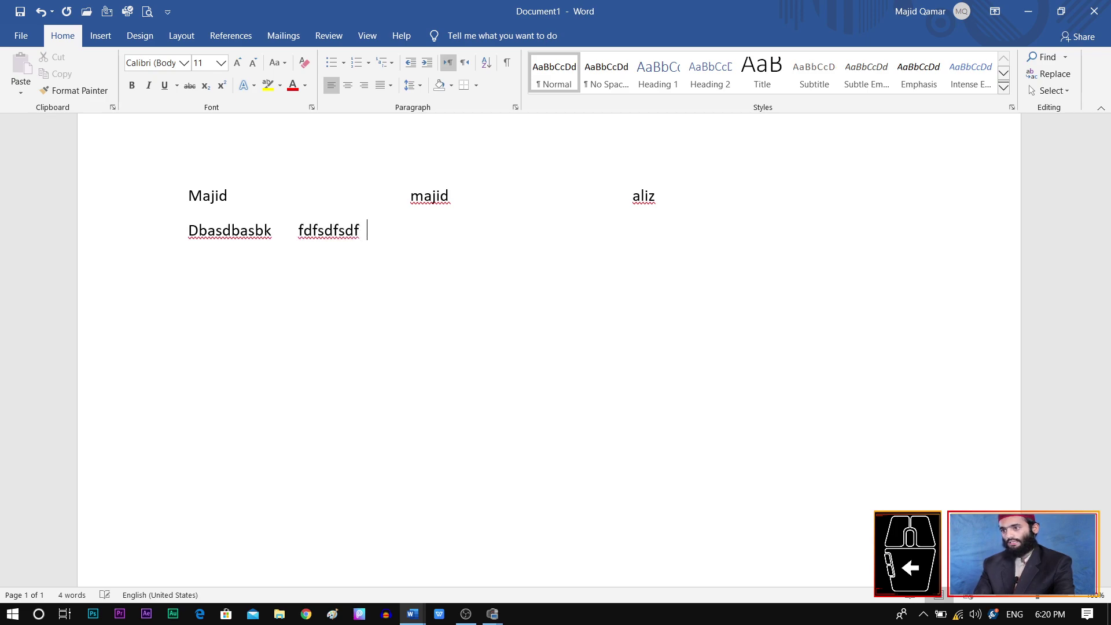
pyautogui.press('Return')
pyautogui.press('Return')
pyautogui.press('Return')
pyautogui.write('svdf')
pyautogui.press('Return')
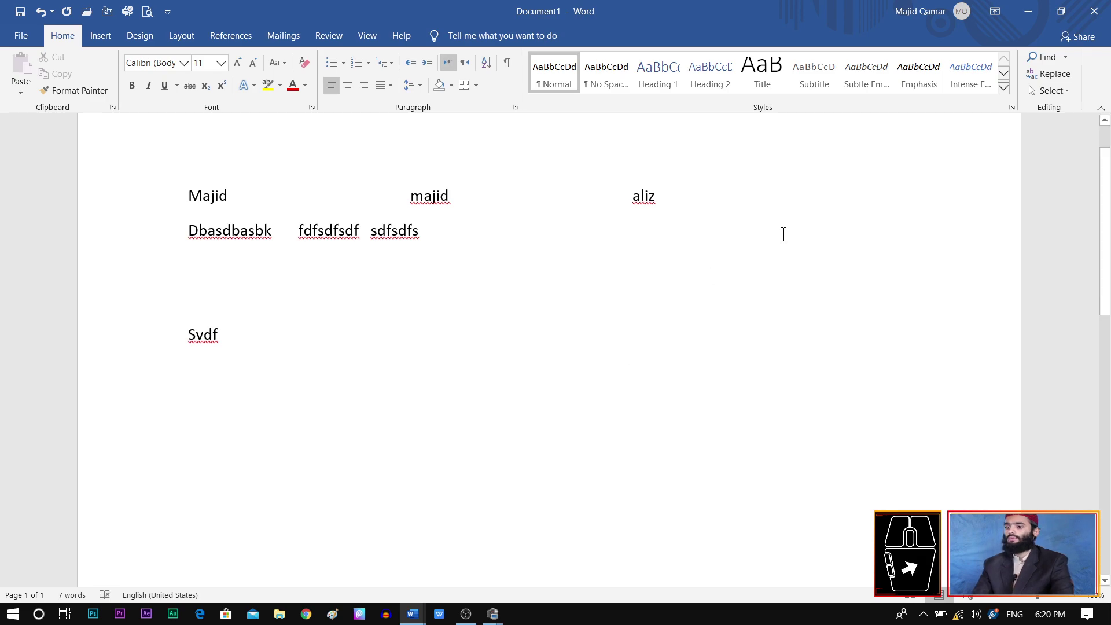
# Step: Show formatting marks to inspect the tab and space characters, then hide them again
pyautogui.hotkey('ctrl', 'a')
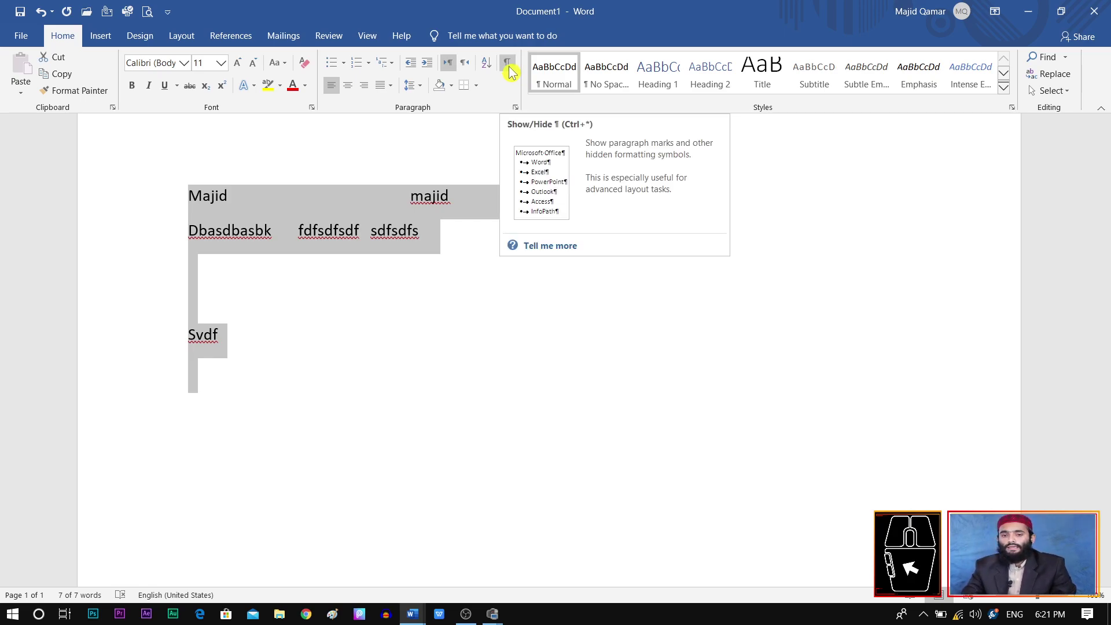
pyautogui.click(405, 356)
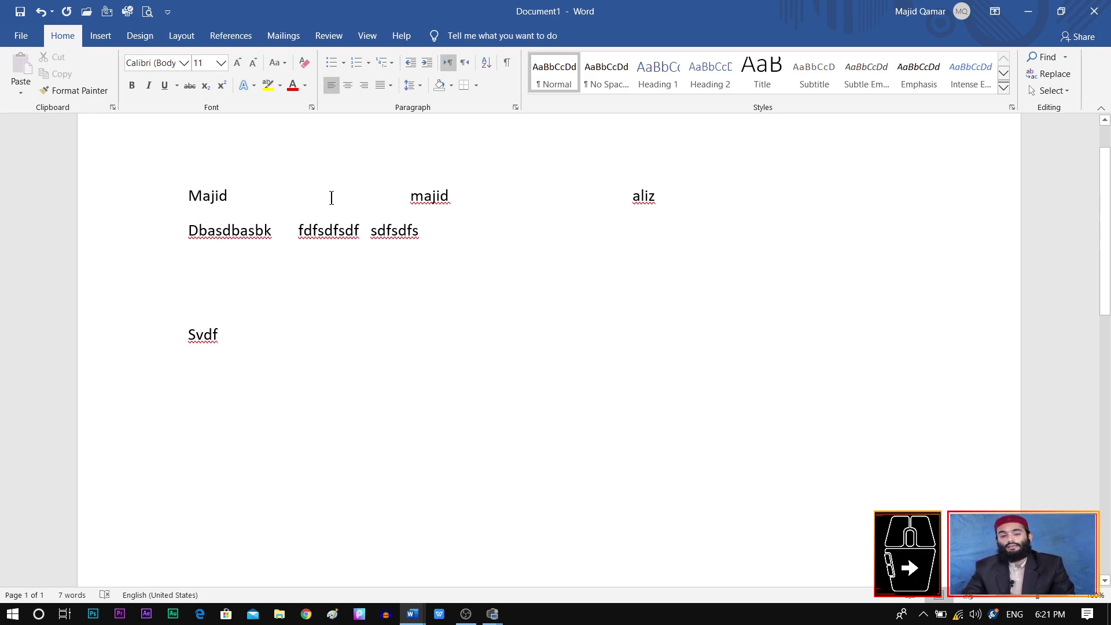
pyautogui.hotkey('ctrl', 'a')
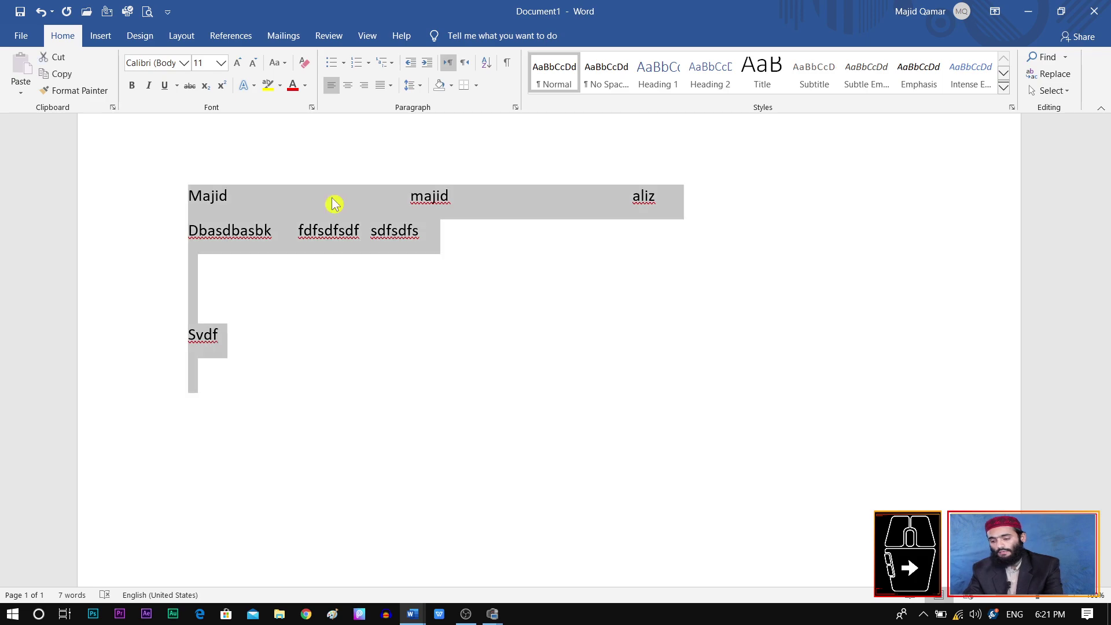
pyautogui.click(507, 63)
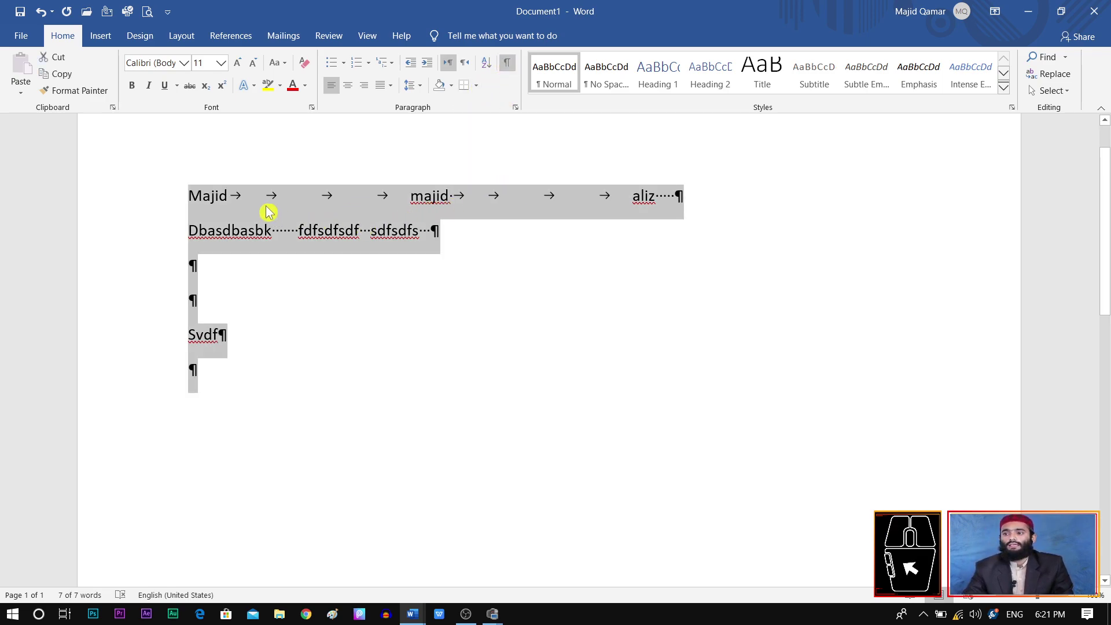
pyautogui.click(235, 180)
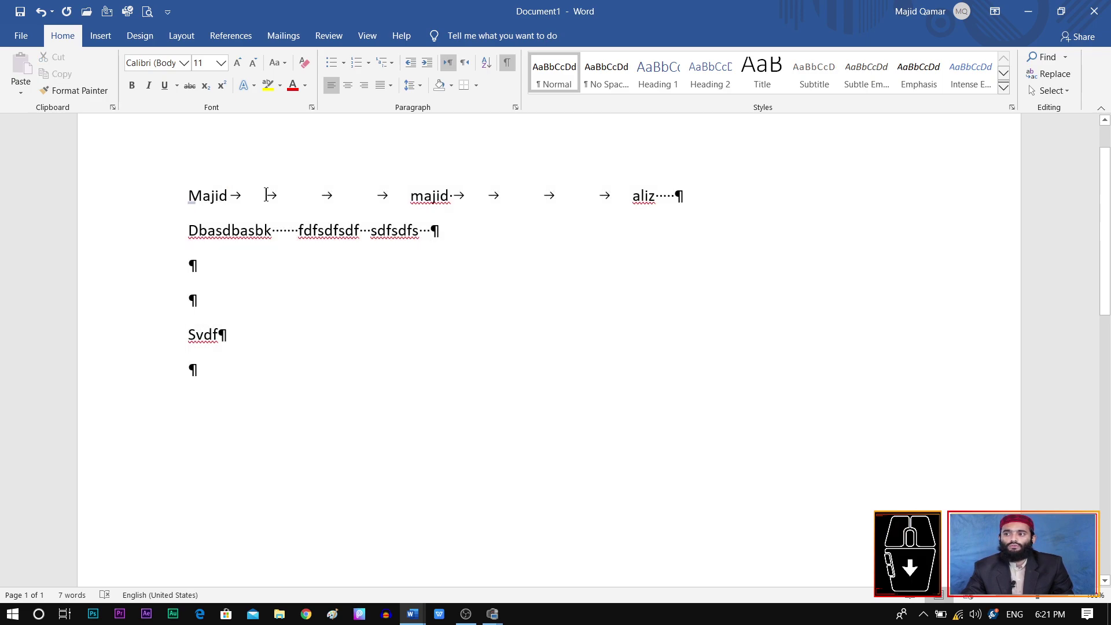
pyautogui.moveTo(266, 195); pyautogui.dragTo(286, 194)
pyautogui.click(379, 280)
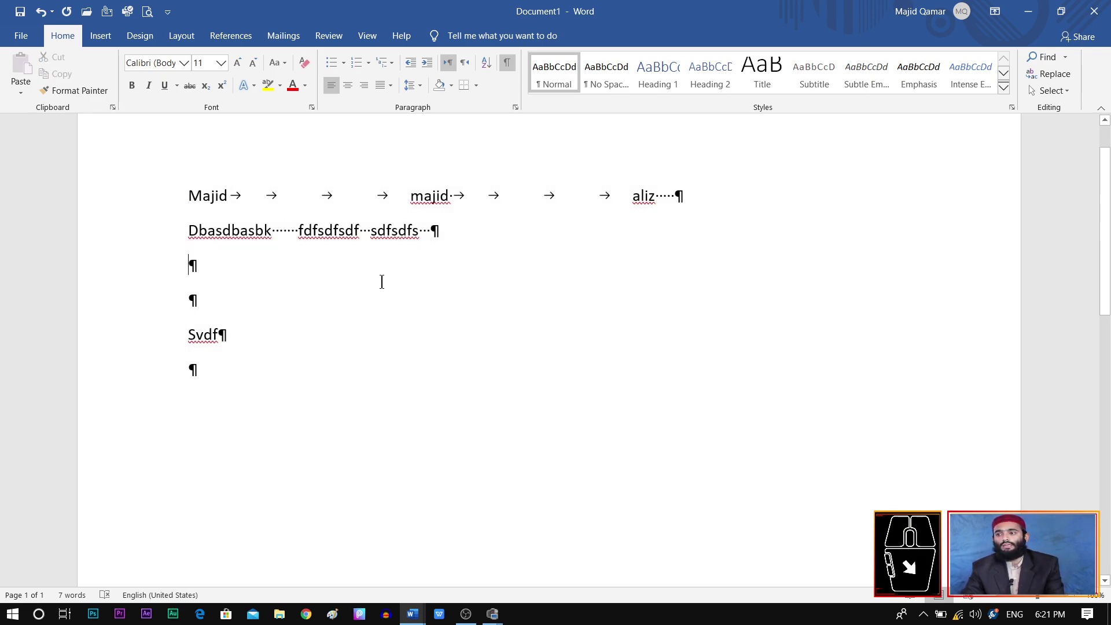
pyautogui.moveTo(291, 239); pyautogui.dragTo(279, 238)
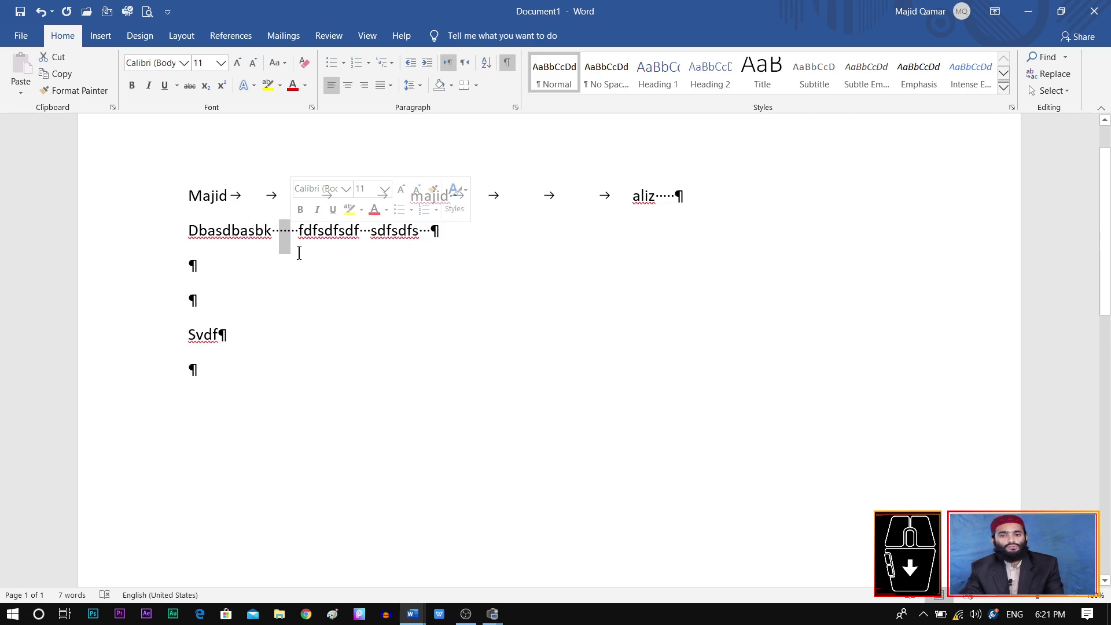
pyautogui.click(435, 231)
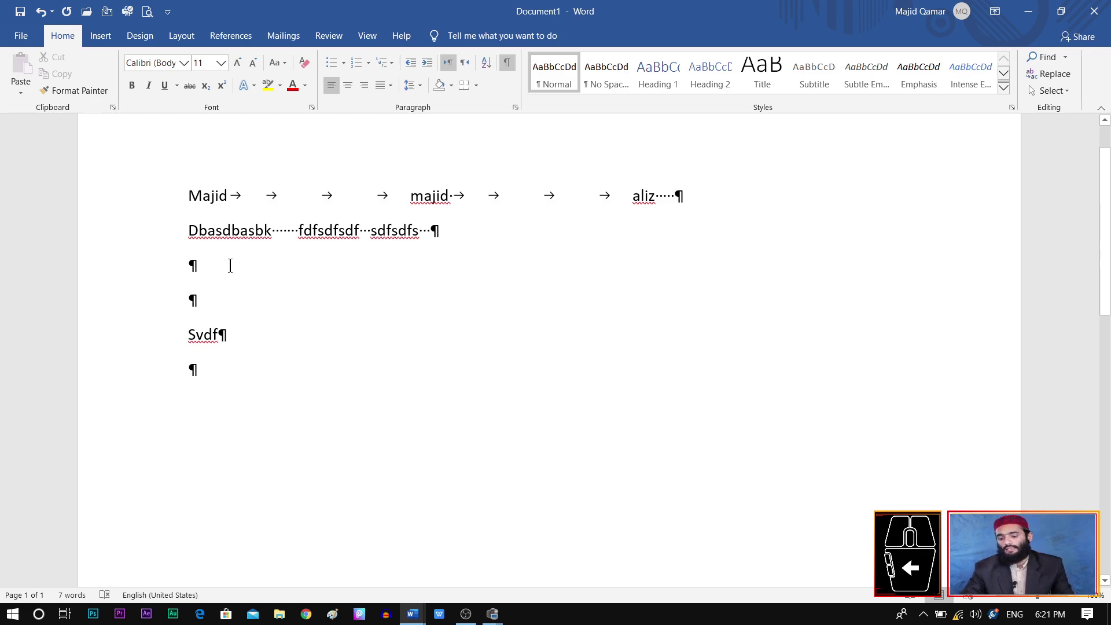
pyautogui.moveTo(392, 198); pyautogui.dragTo(246, 196)
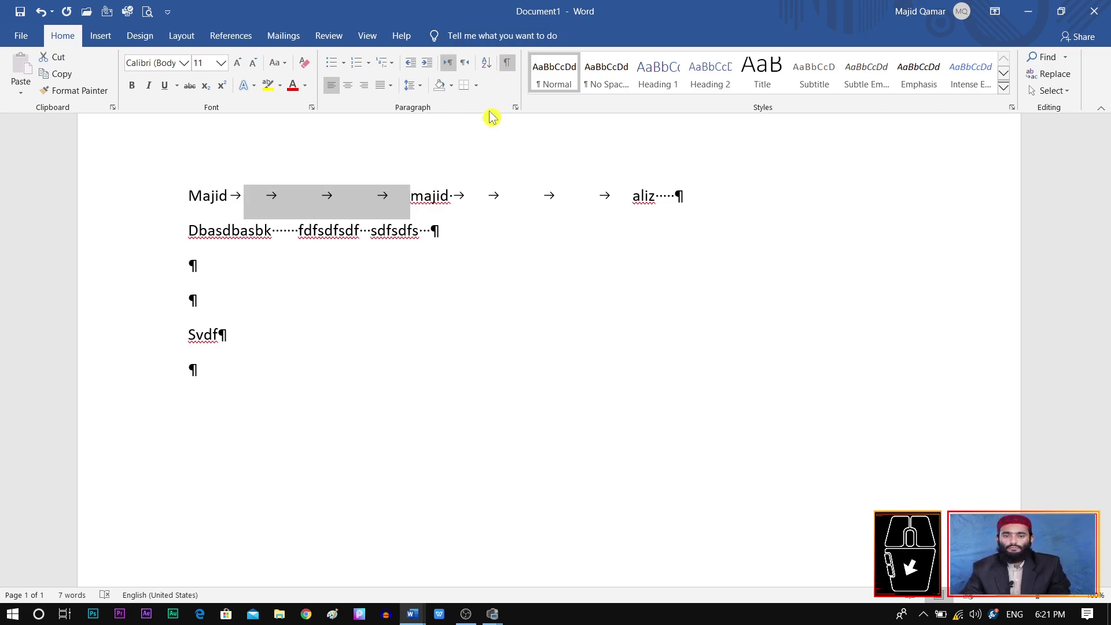
pyautogui.click(506, 67)
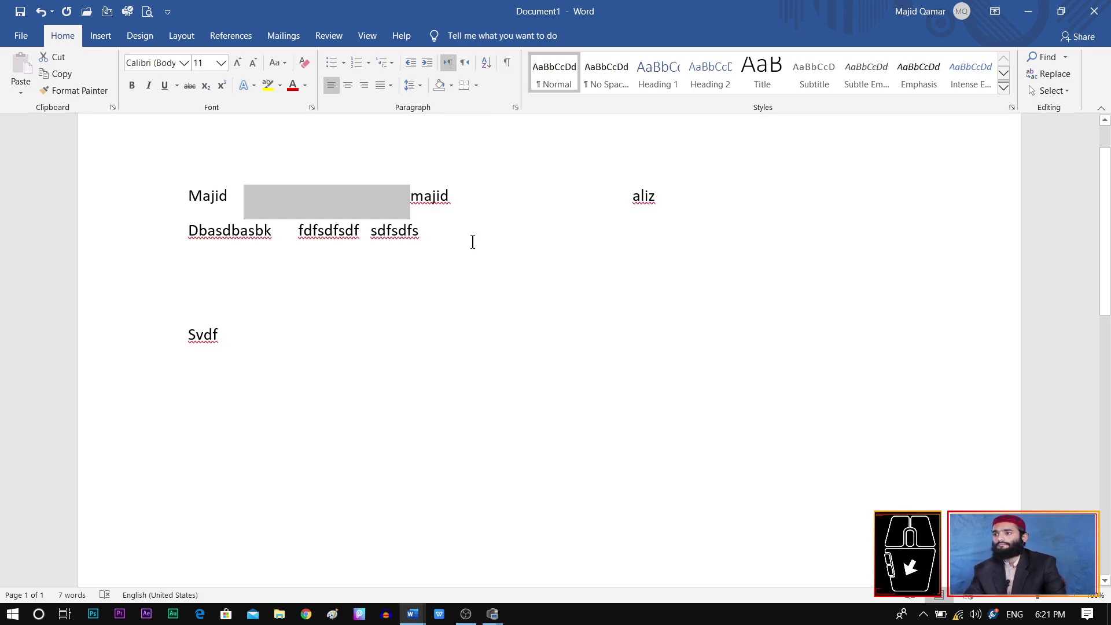
# Step: Clear the document and type two lines of filler text
pyautogui.hotkey('ctrl', 'a')
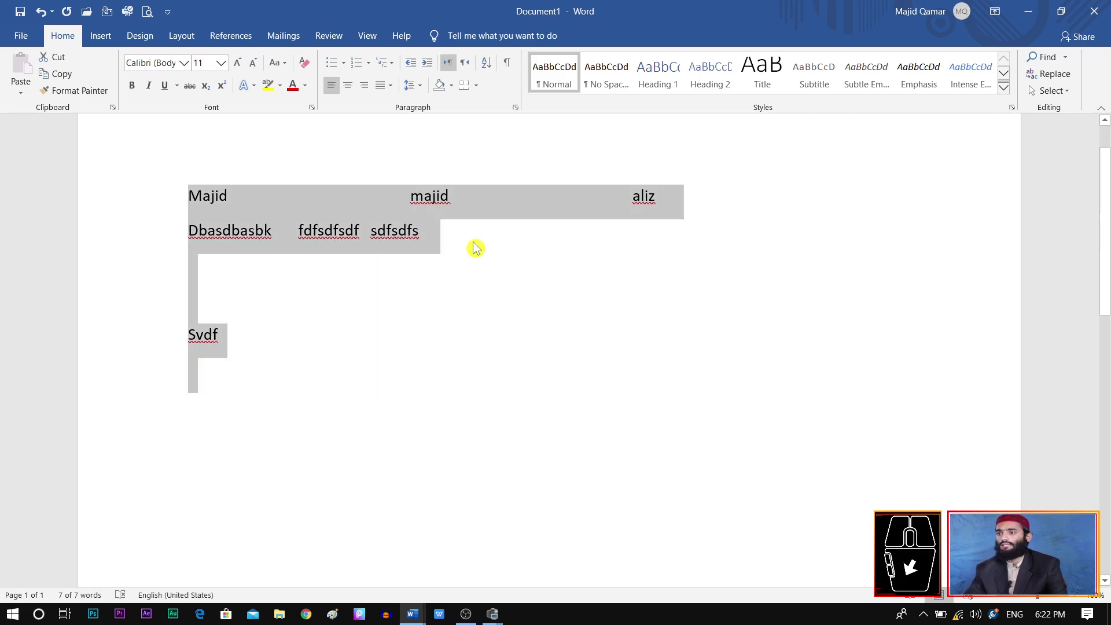
pyautogui.press('Delete')
pyautogui.write('dhasjkhdasdjkashdkjashdjkashdjkha djkaskdgaskdhask ')
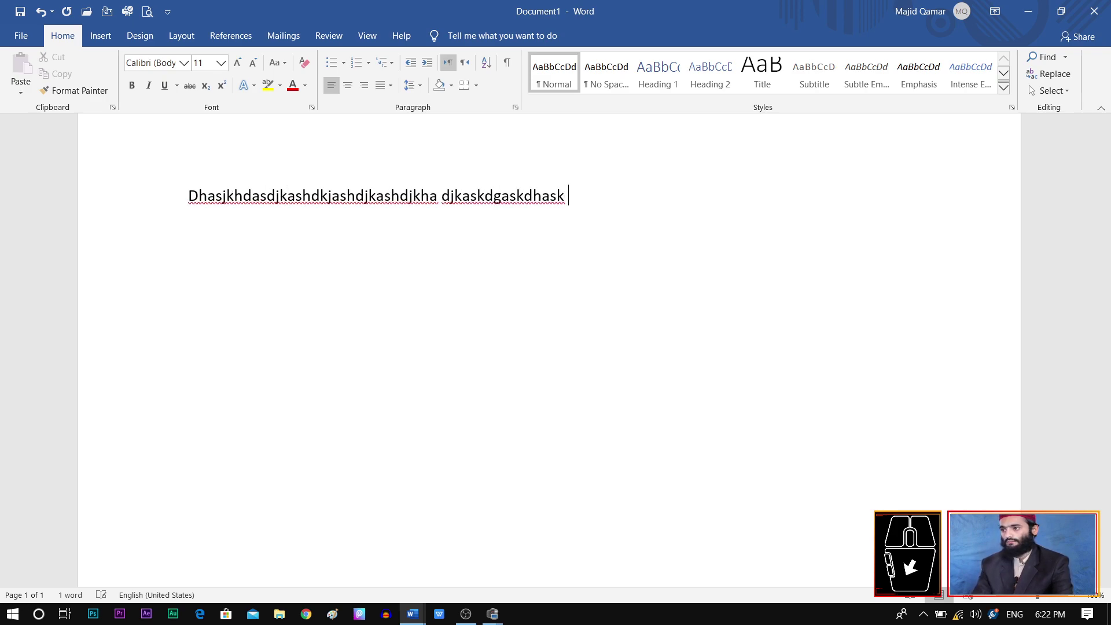
pyautogui.write('askdgaskdhak')
pyautogui.press('Return')
pyautogui.write('dgdfg')
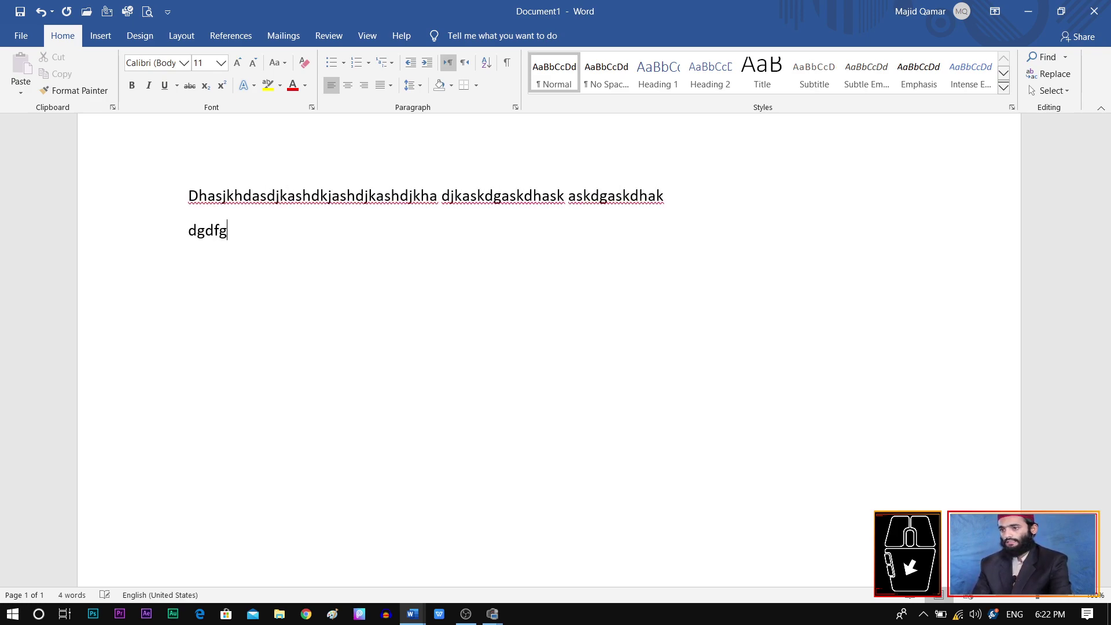
pyautogui.write('ggggggggg')
# Step: Copy the two filler lines and paste them three more times below
pyautogui.hotkey('ctrl', 'a')
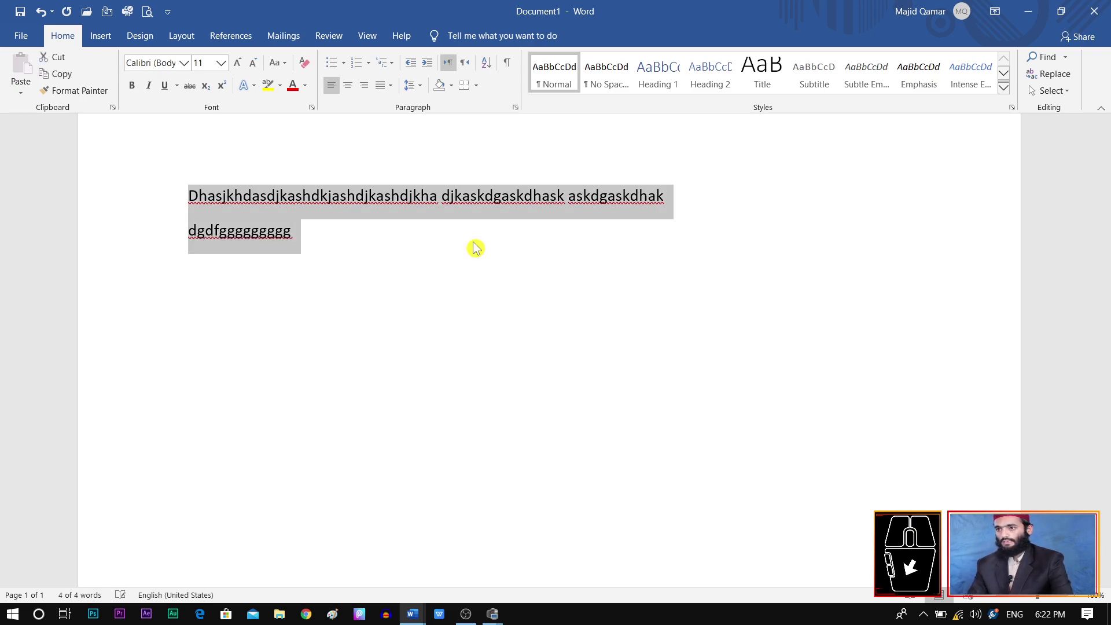
pyautogui.hotkey('ctrl', 'c')
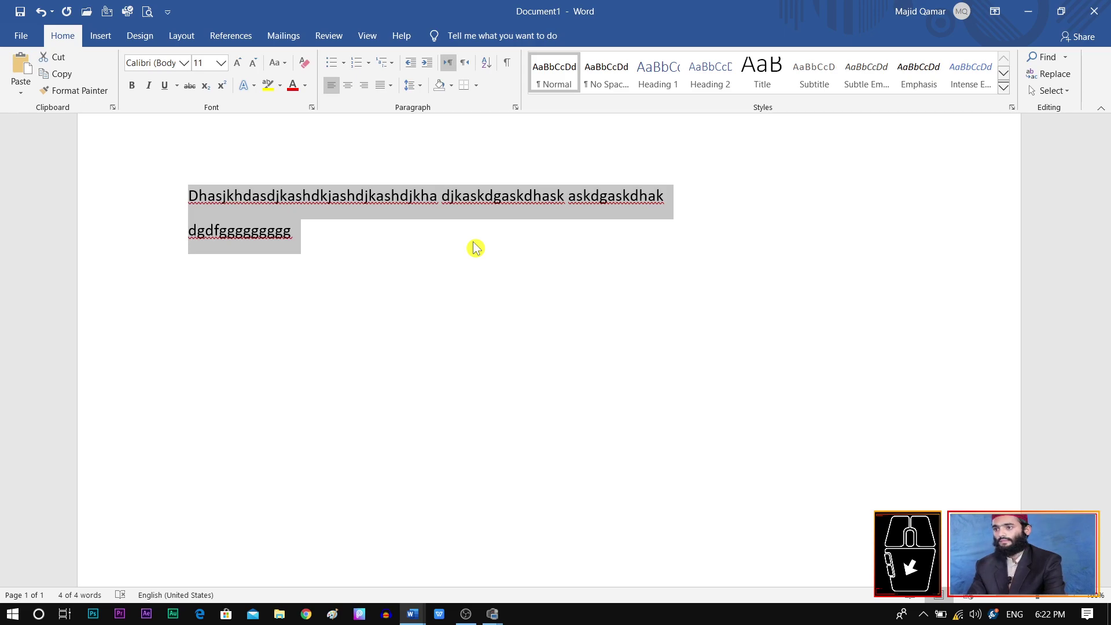
pyautogui.click(351, 241)
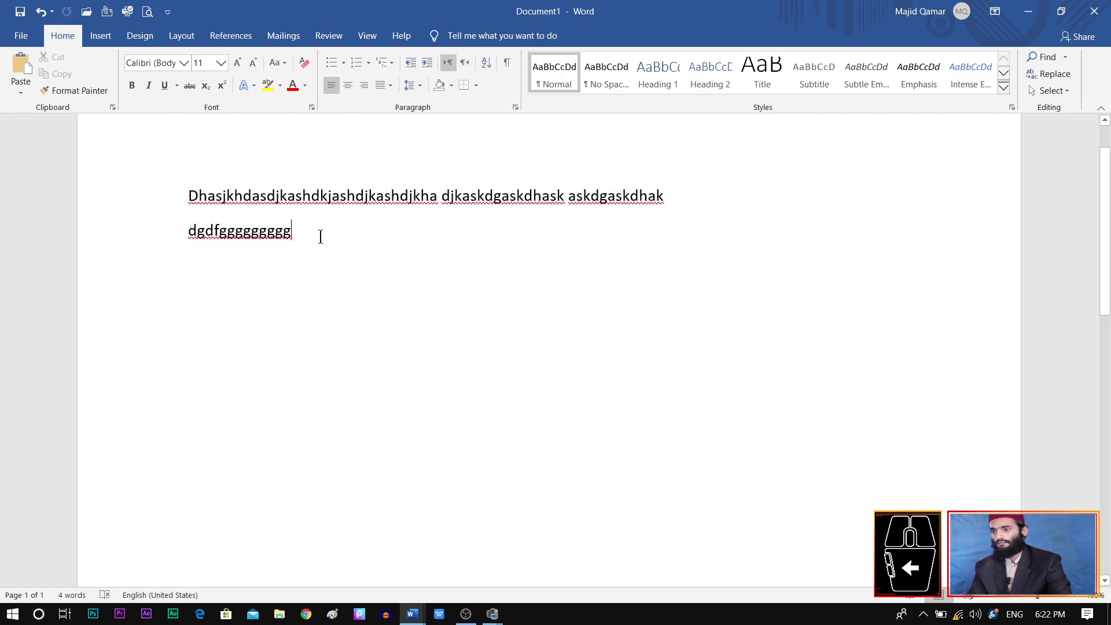
pyautogui.press('Return')
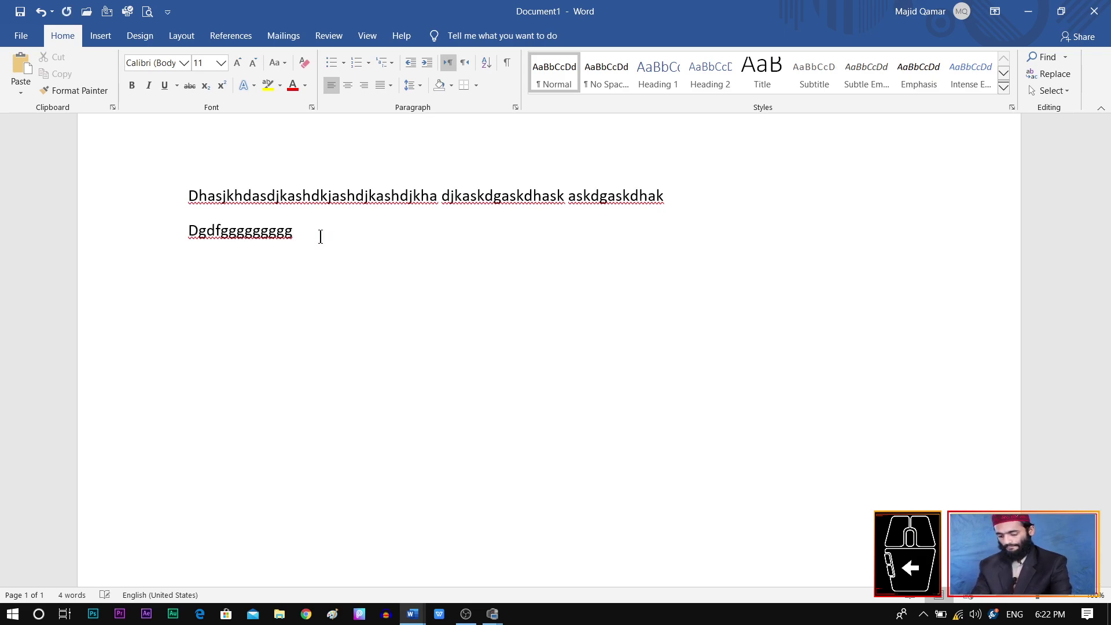
pyautogui.hotkey('ctrl', 'v')
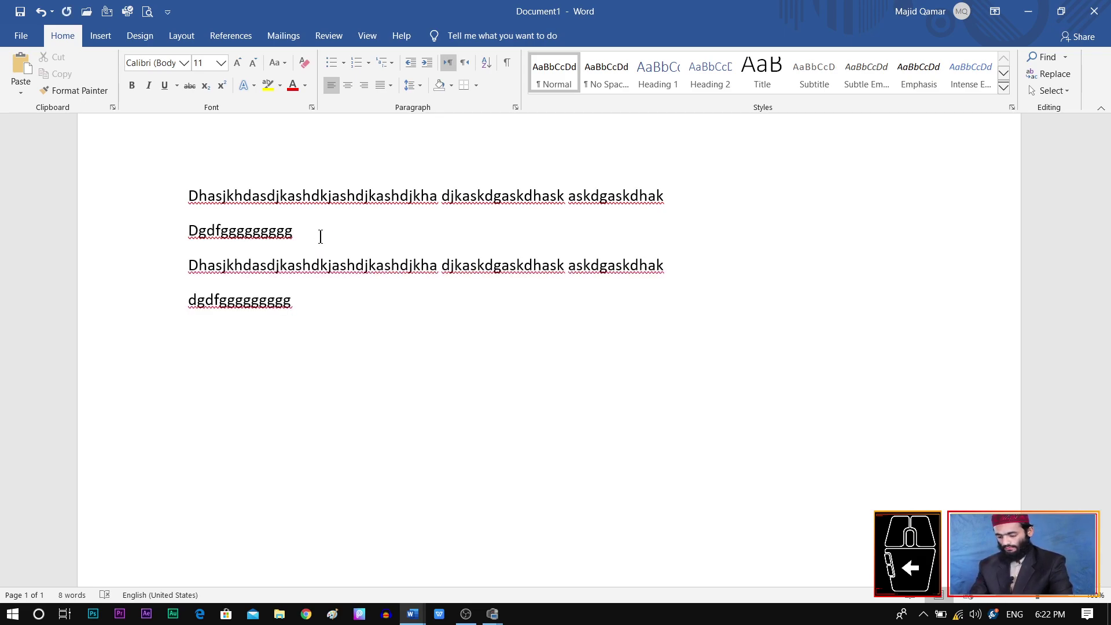
pyautogui.hotkey('ctrl', 'v')
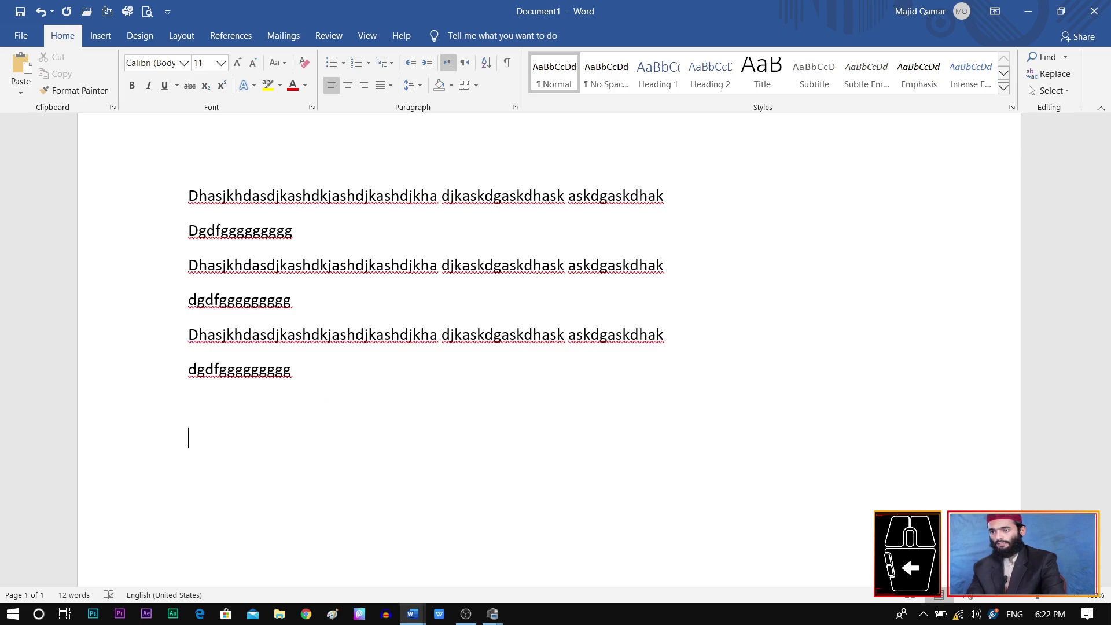
pyautogui.hotkey('ctrl', 'v')
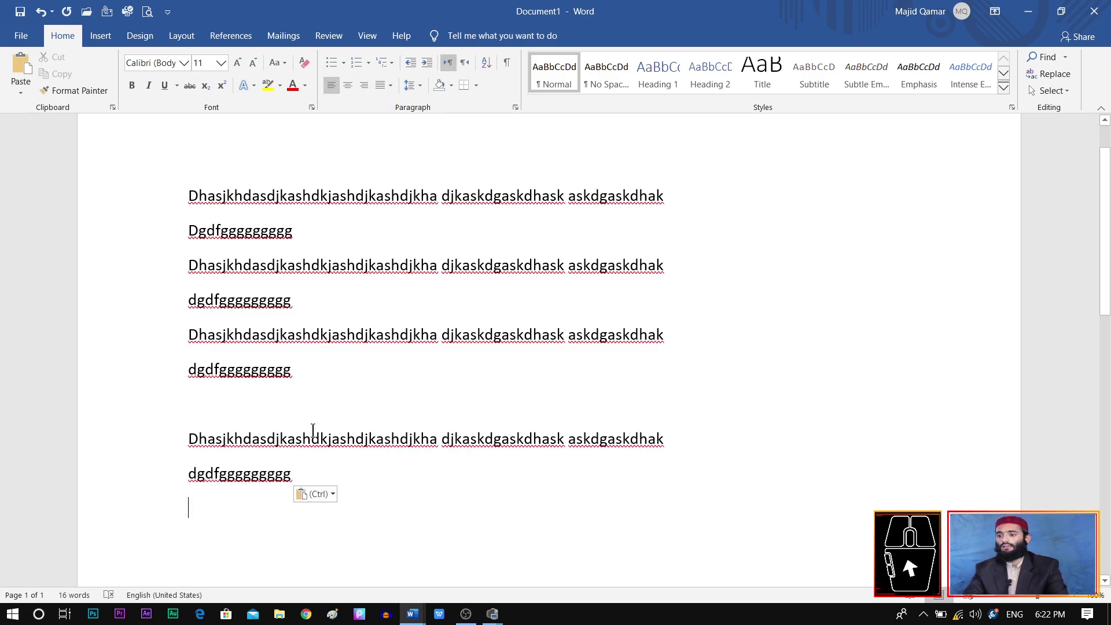
# Step: Select all paragraphs and try centre, right, justify, low and medium justification alignments
pyautogui.moveTo(302, 466); pyautogui.dragTo(170, 190)
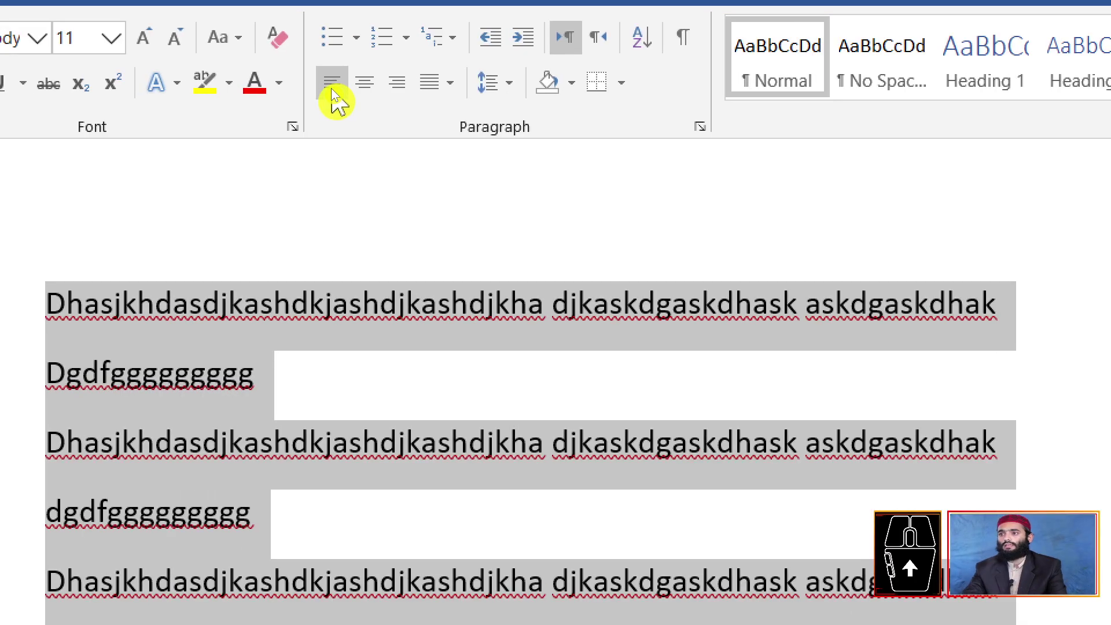
pyautogui.click(364, 96)
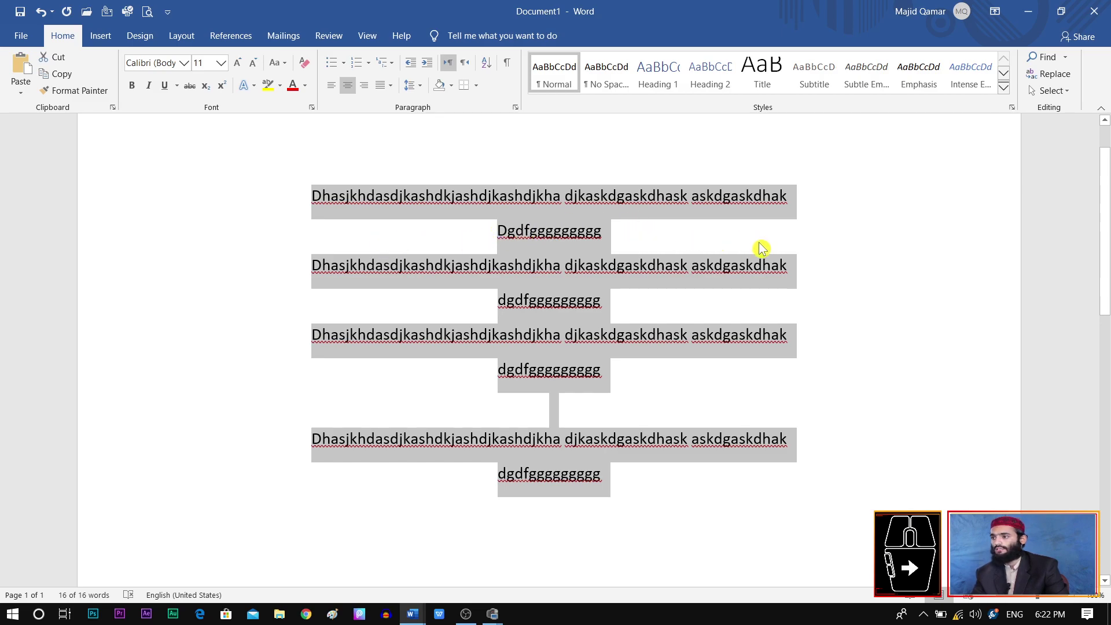
pyautogui.click(363, 85)
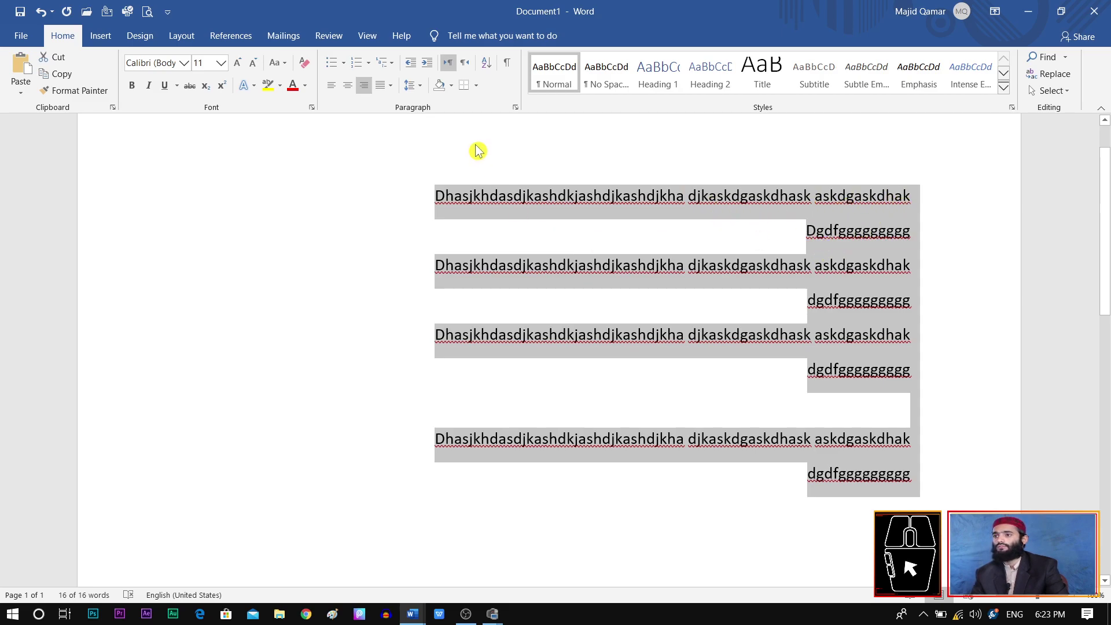
pyautogui.click(380, 87)
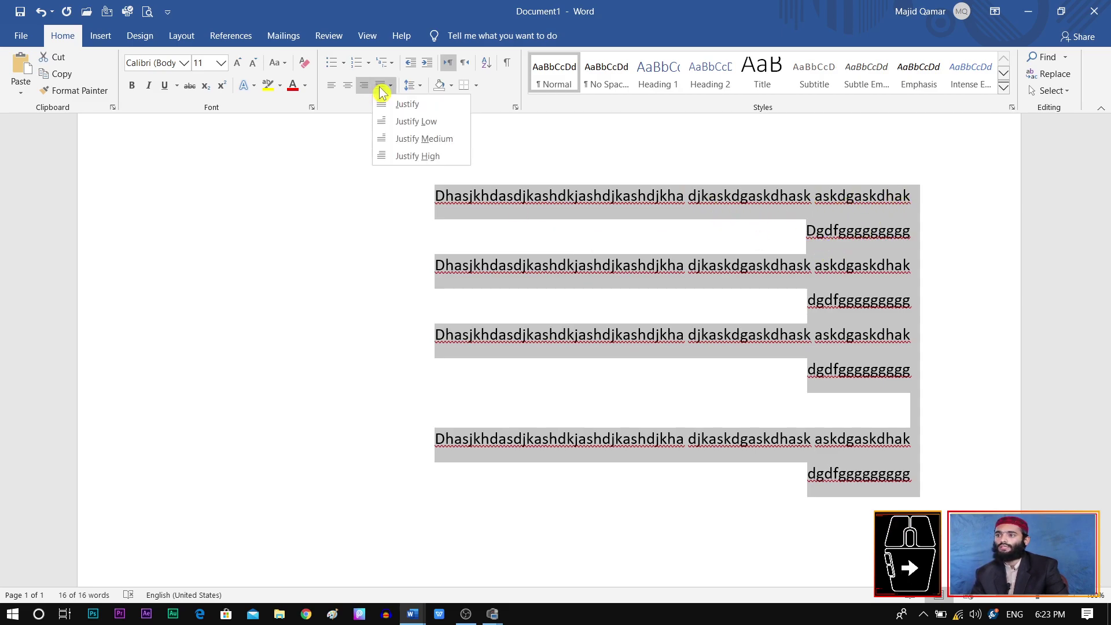
pyautogui.click(406, 104)
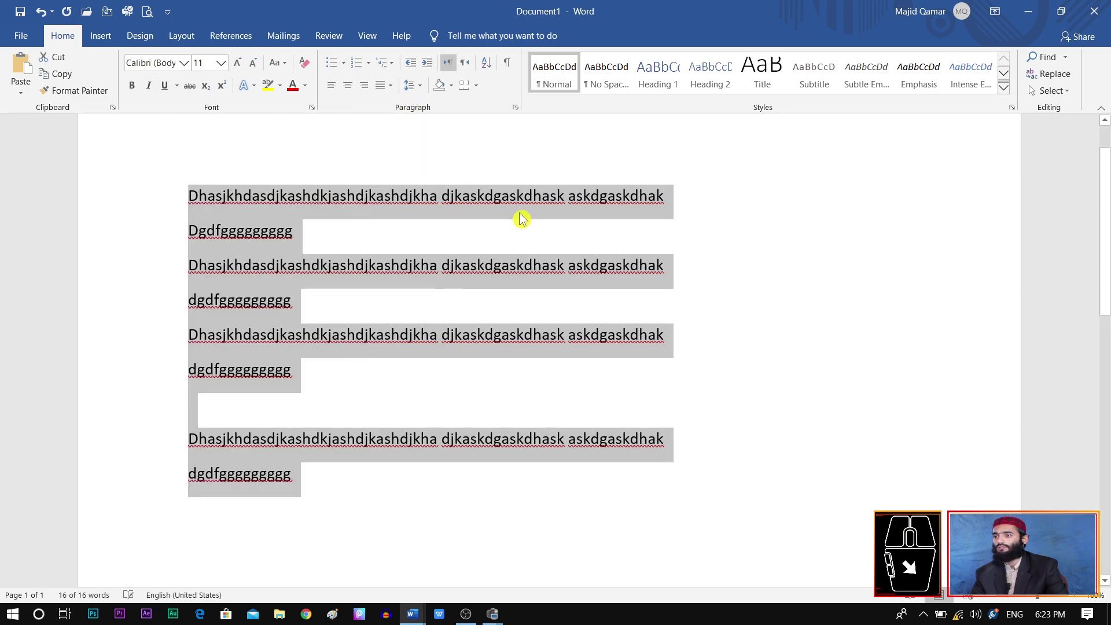
pyautogui.click(386, 90)
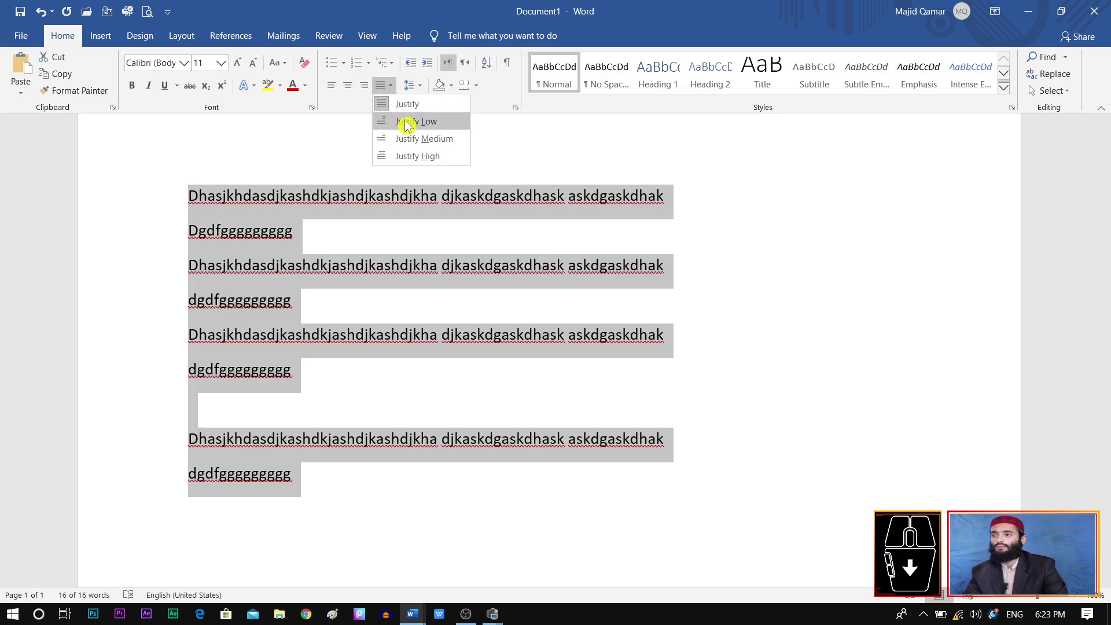
pyautogui.click(408, 121)
pyautogui.click(389, 87)
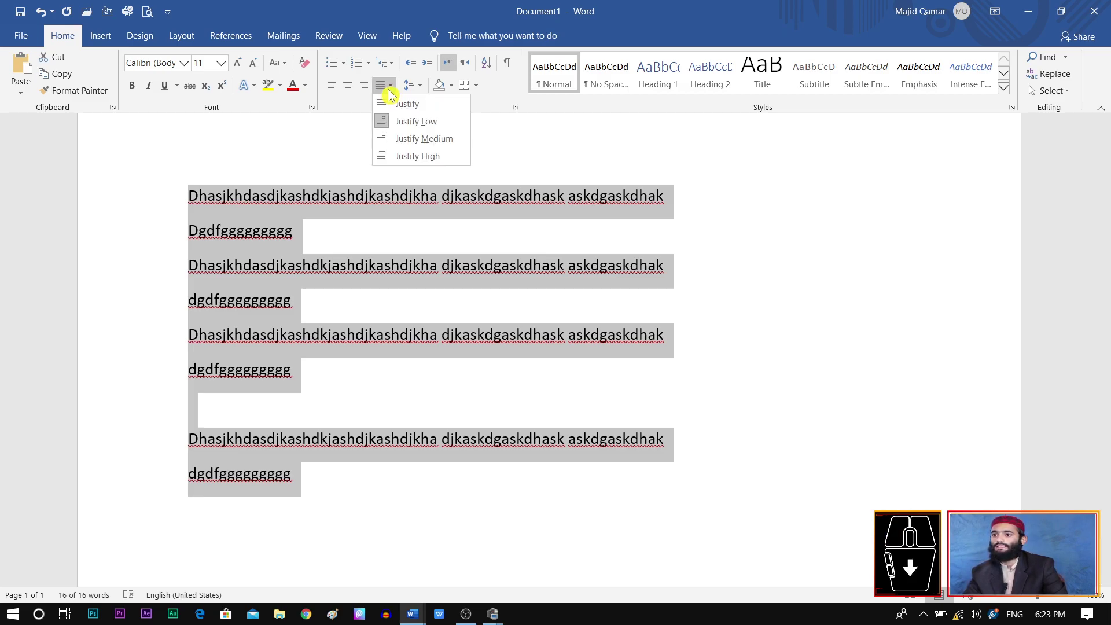
pyautogui.click(415, 146)
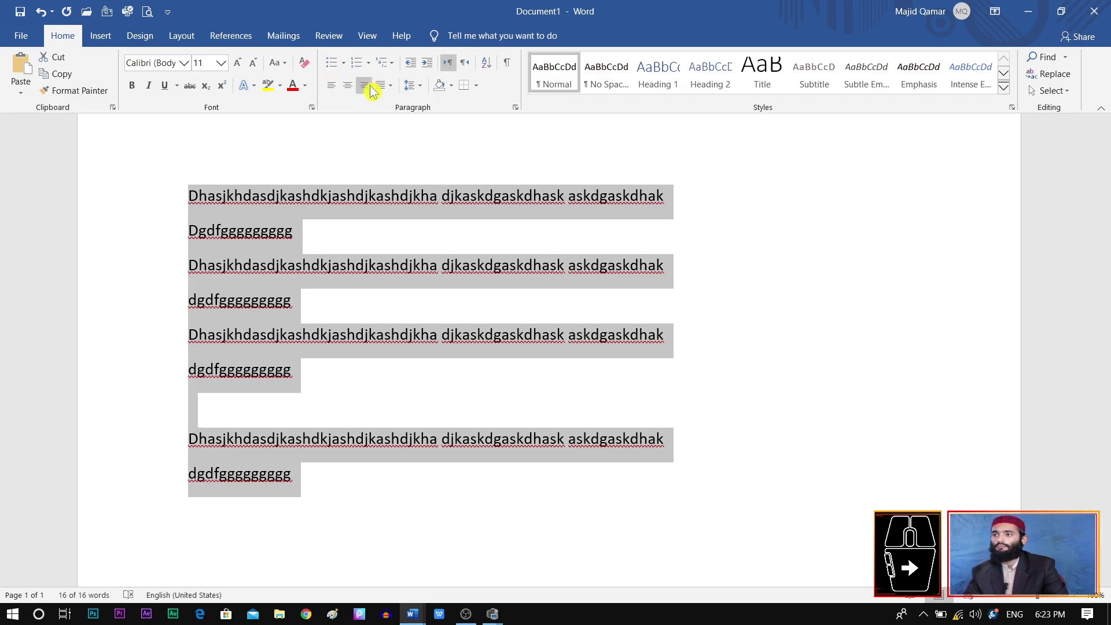
# Step: Cycle through justify, low and high justification again, leaving the paragraphs centred
pyautogui.click(347, 85)
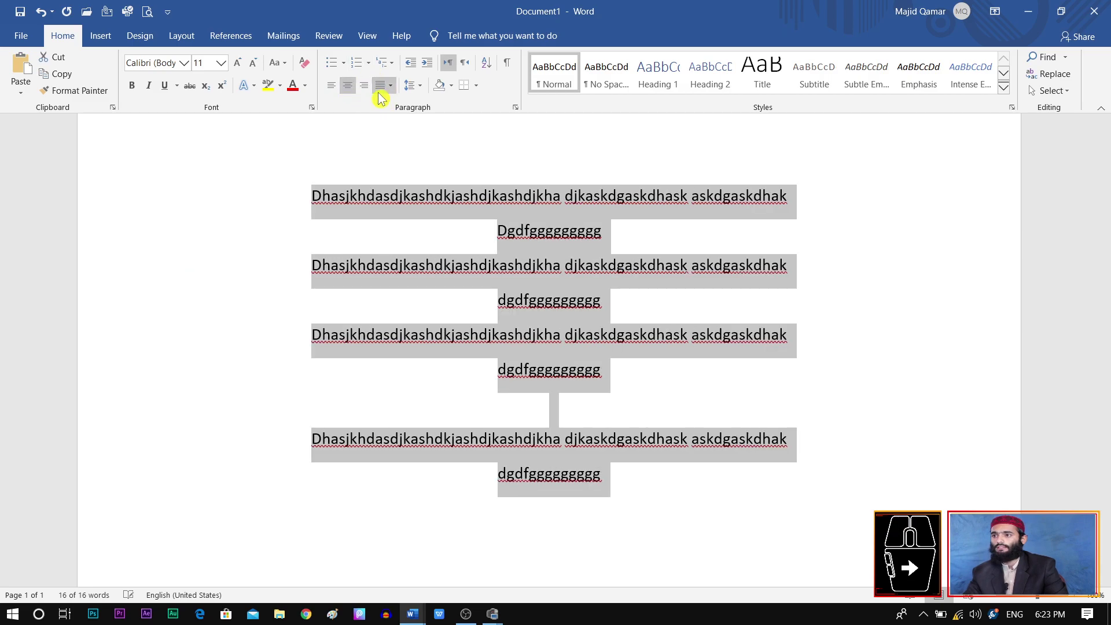
pyautogui.click(390, 86)
pyautogui.click(403, 104)
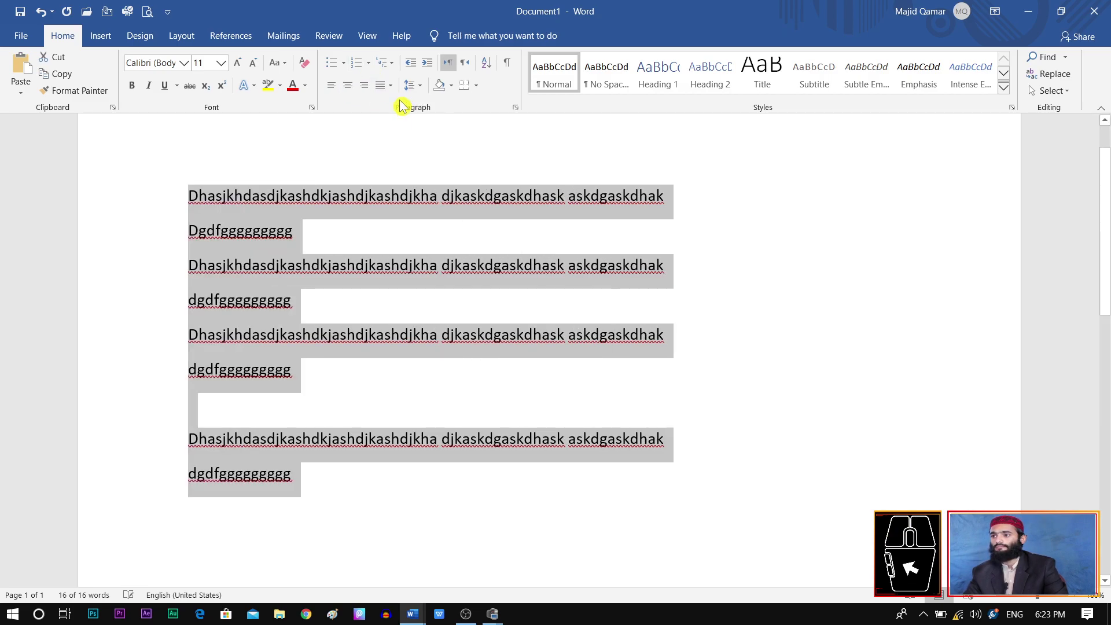
pyautogui.click(390, 86)
pyautogui.click(404, 122)
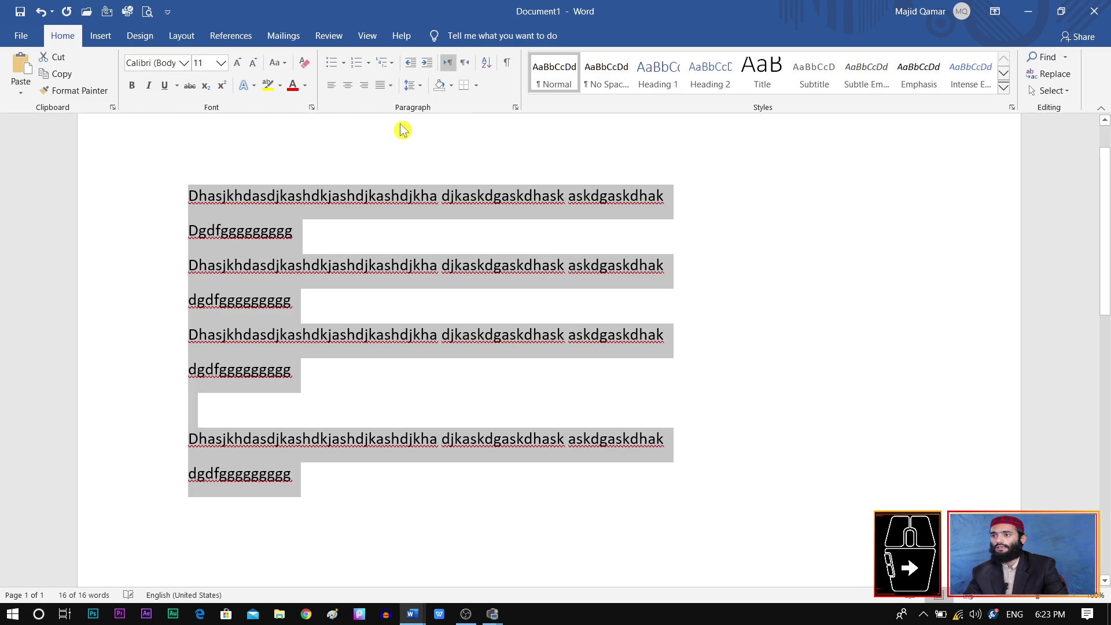
pyautogui.click(390, 85)
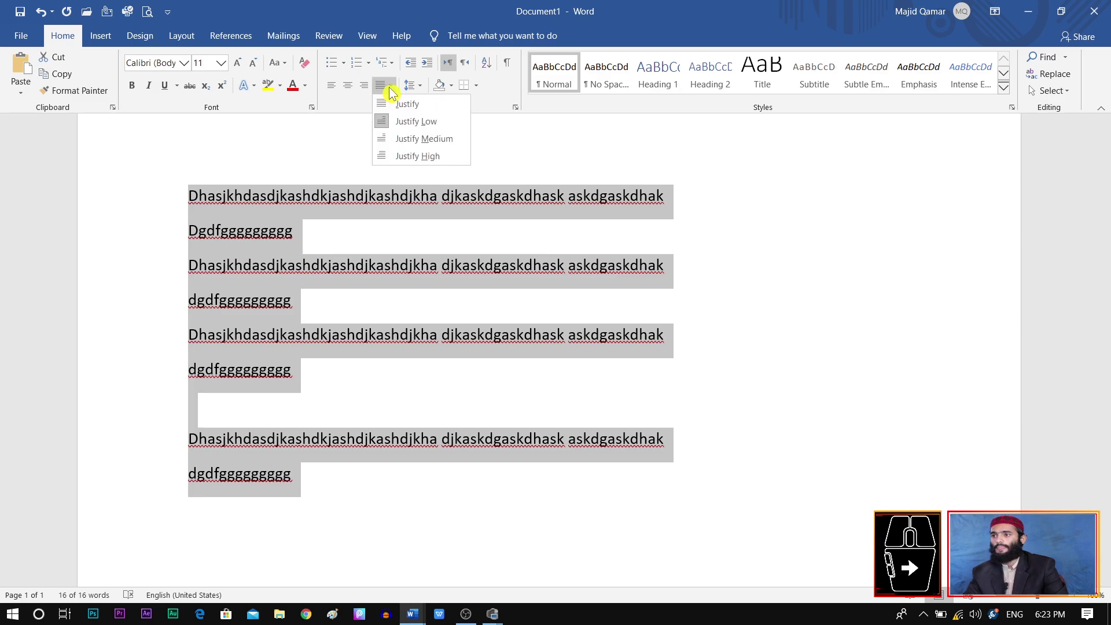
pyautogui.click(425, 157)
pyautogui.click(348, 86)
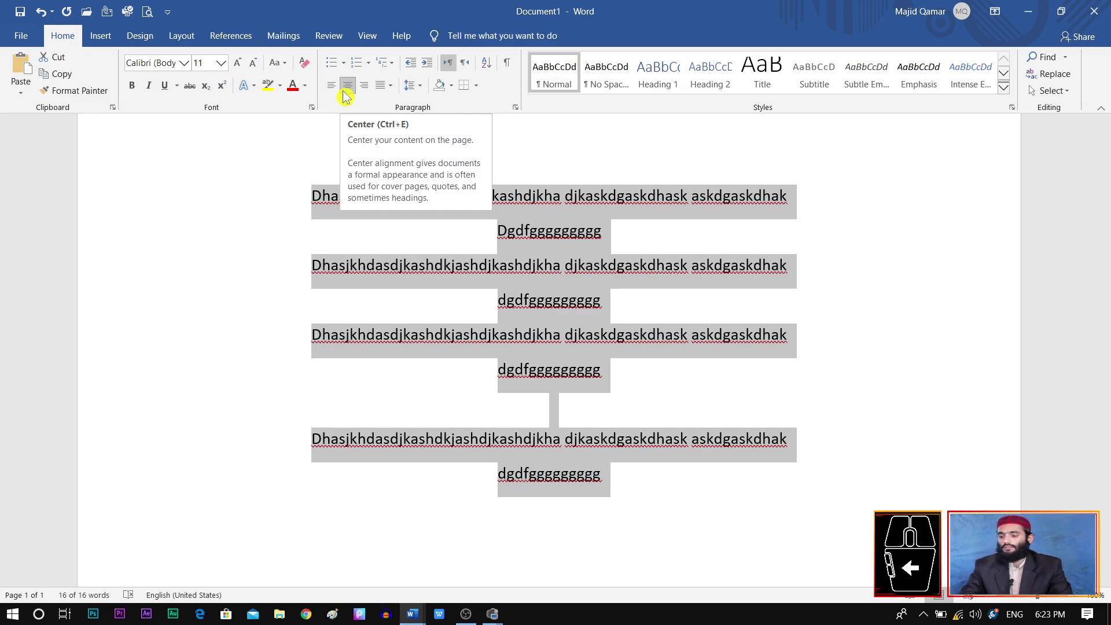
pyautogui.click(421, 86)
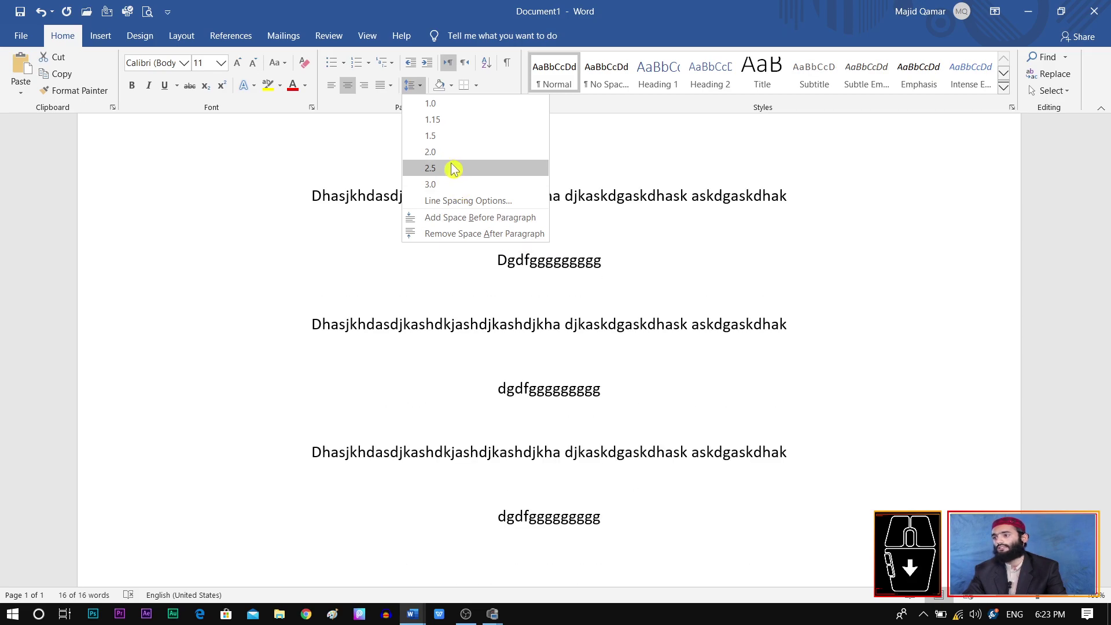
# Step: Apply 1.15 line spacing to all four filler paragraphs and reselect the text
pyautogui.click(446, 120)
pyautogui.scroll(-2, 990, 602)
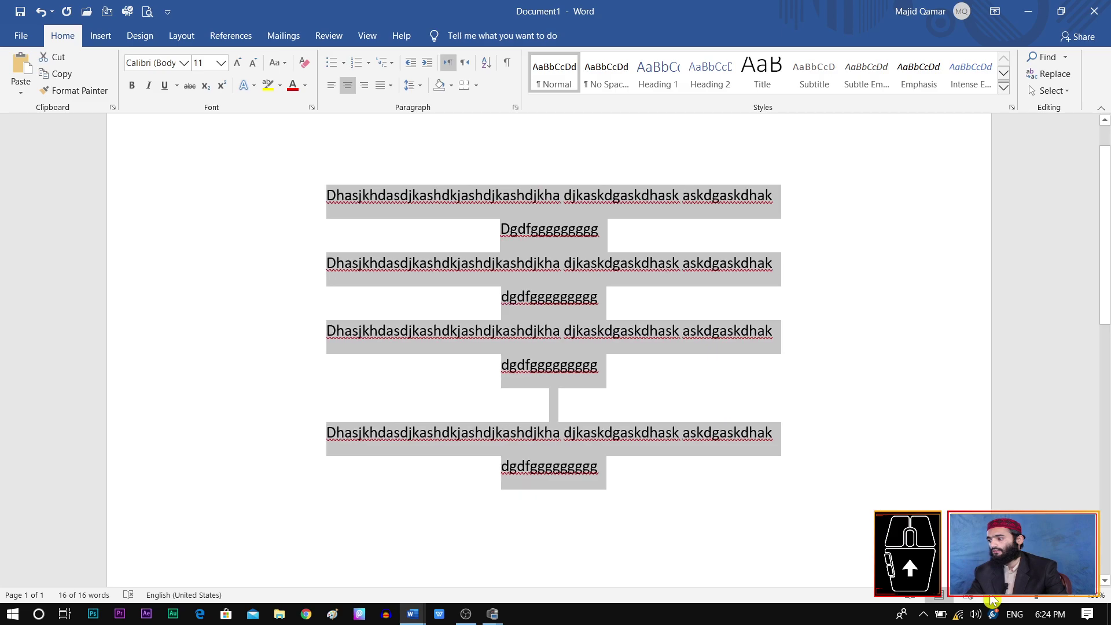
pyautogui.click(415, 85)
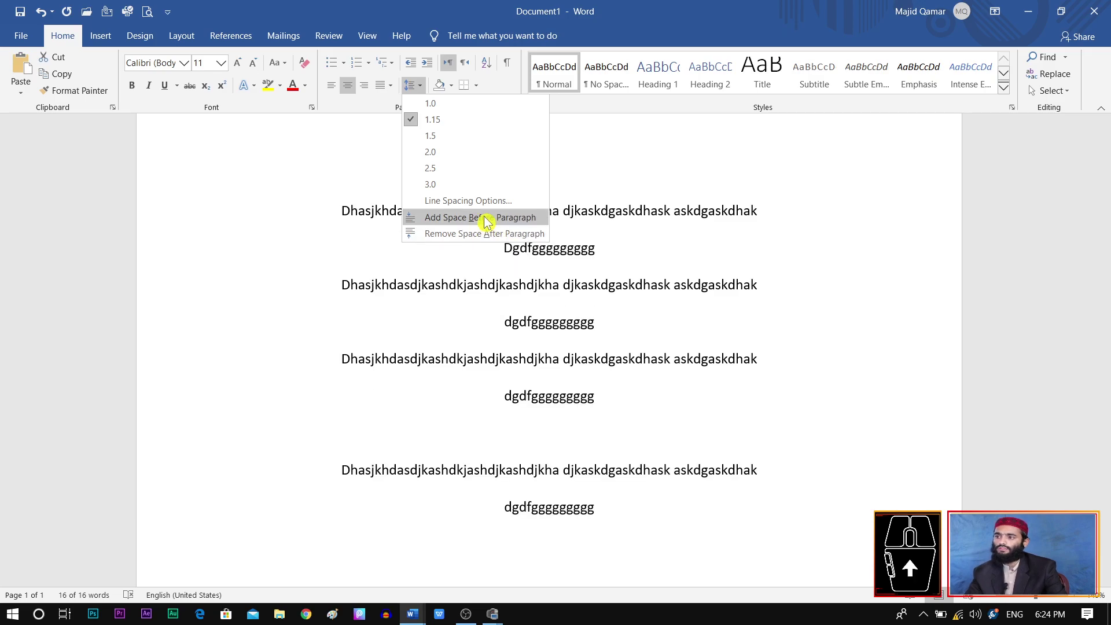
pyautogui.hotkey('ctrl', 'a')
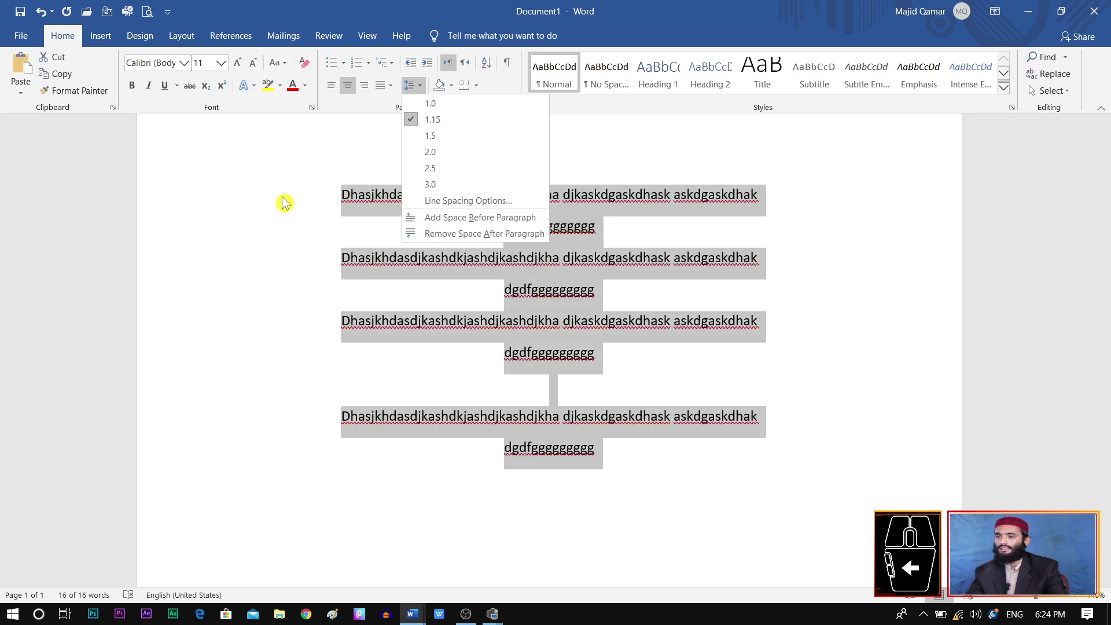
pyautogui.press('Escape')
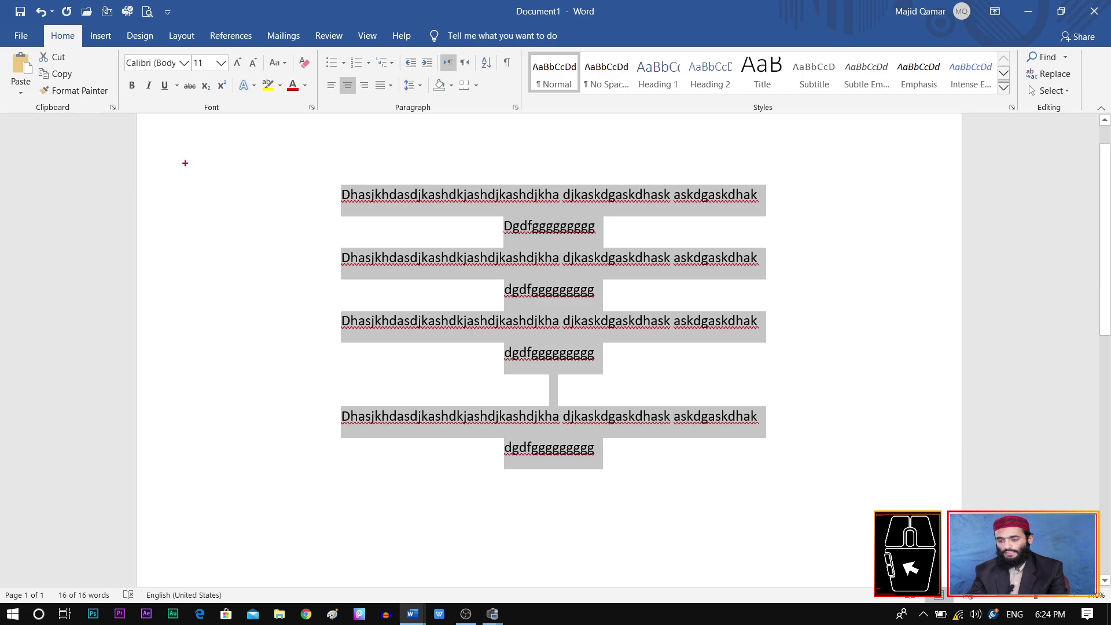
pyautogui.moveTo(136, 119)
pyautogui.mouseDown()
pyautogui.moveTo(224, 238)
pyautogui.moveTo(209, 397)
pyautogui.moveTo(221, 518)
pyautogui.mouseUp()
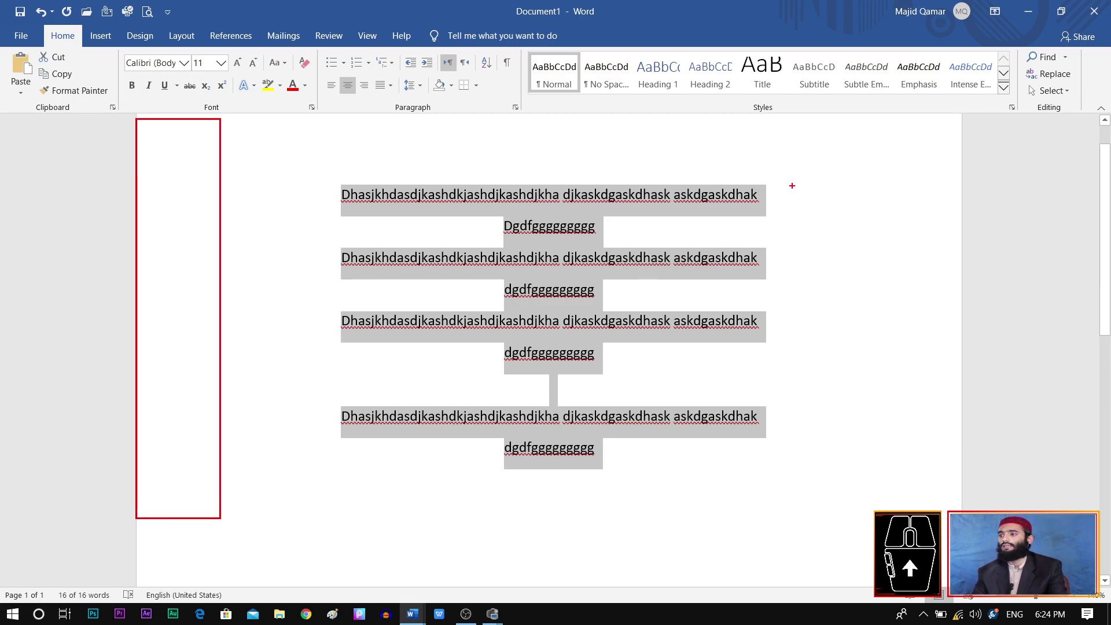
pyautogui.moveTo(849, 133)
pyautogui.mouseDown()
pyautogui.moveTo(988, 265)
pyautogui.moveTo(968, 478)
pyautogui.moveTo(947, 516)
pyautogui.mouseUp()
pyautogui.moveTo(927, 183); pyautogui.dragTo(946, 365)
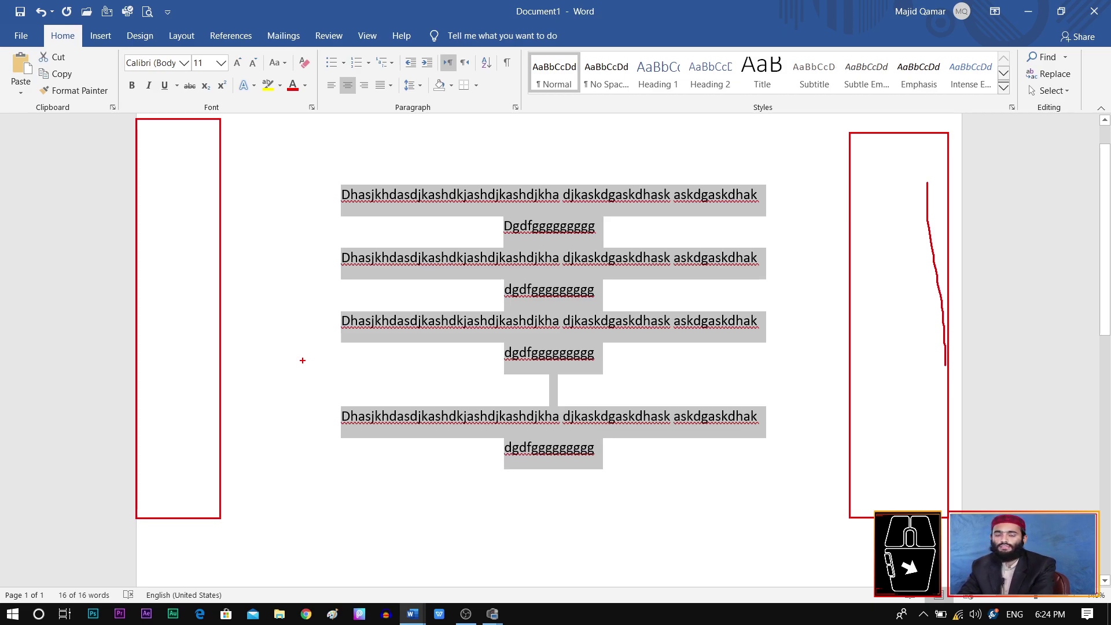
pyautogui.press('Escape')
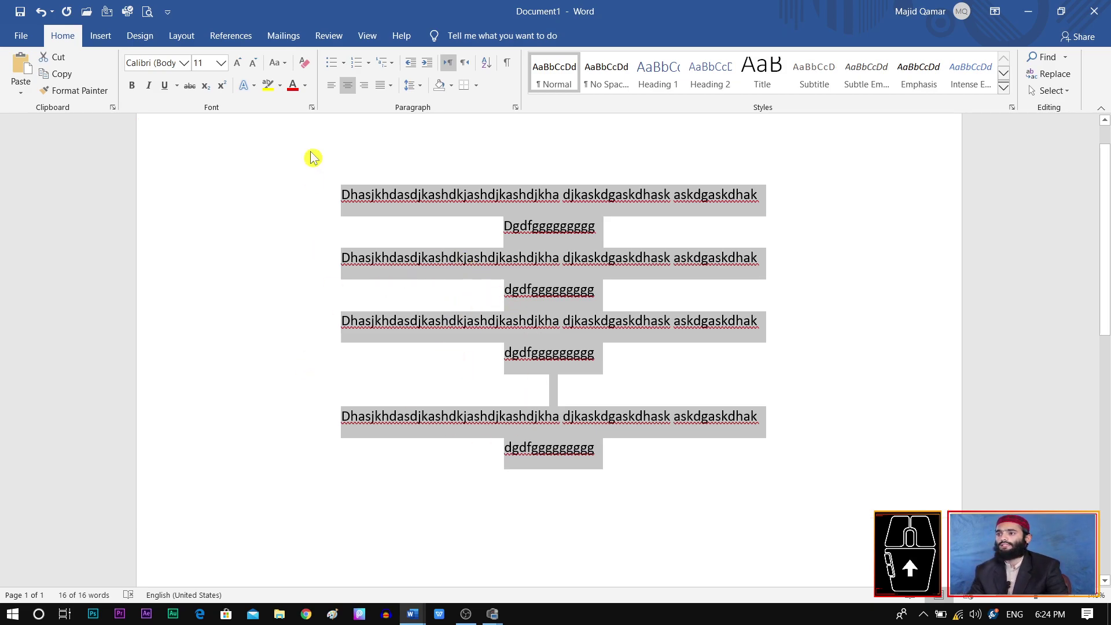
# Step: Apply light grey paragraph shading, then undo it
pyautogui.click(451, 85)
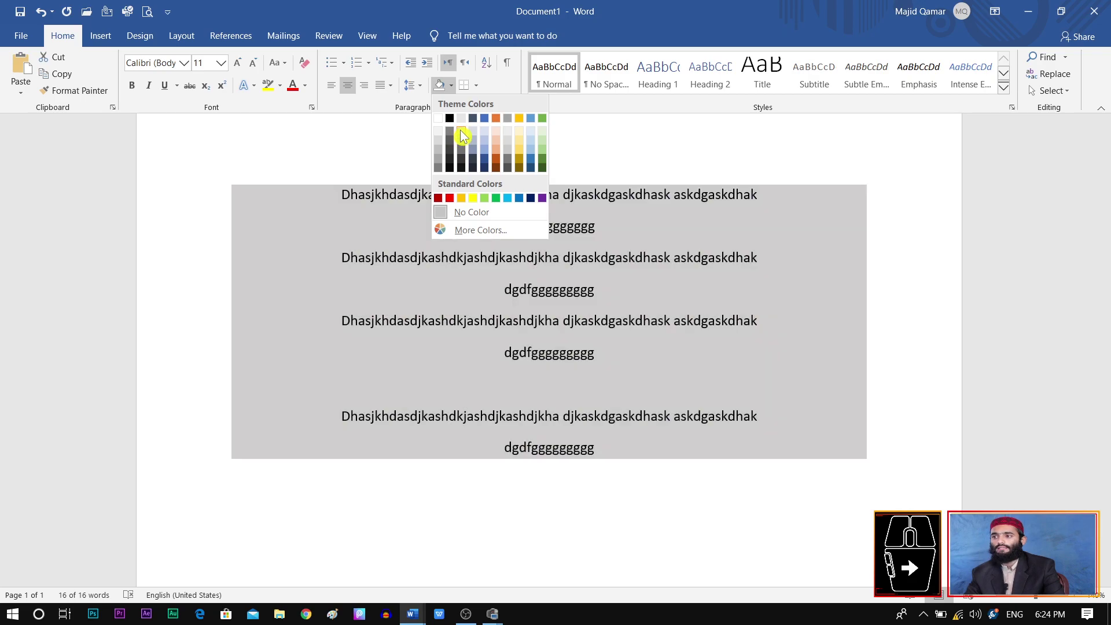
pyautogui.click(464, 132)
pyautogui.click(672, 349)
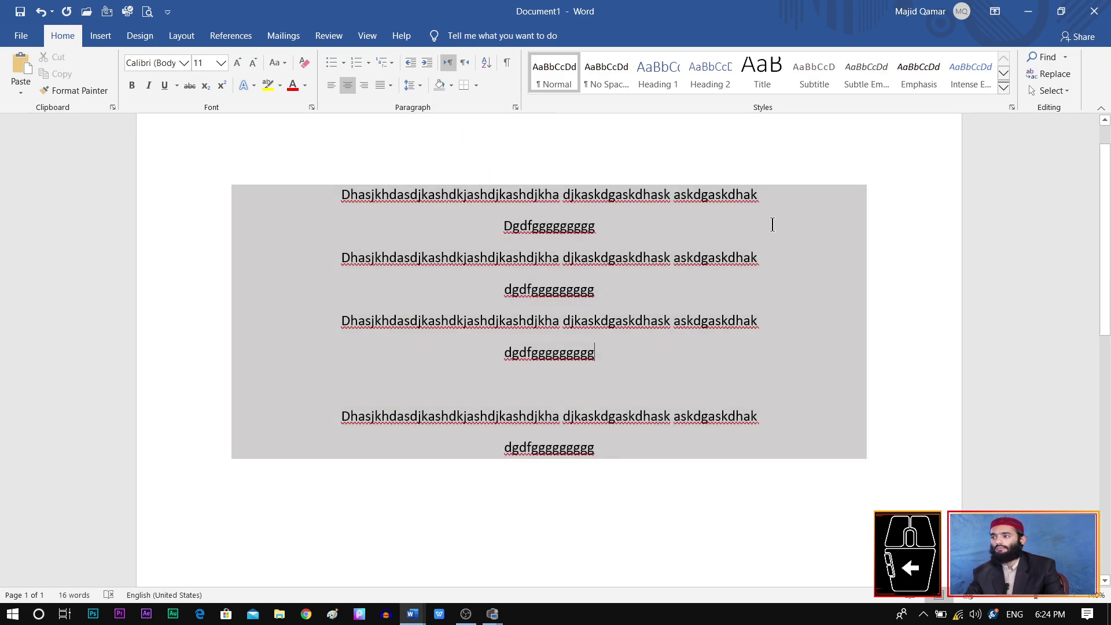
pyautogui.hotkey('ctrl', 'a')
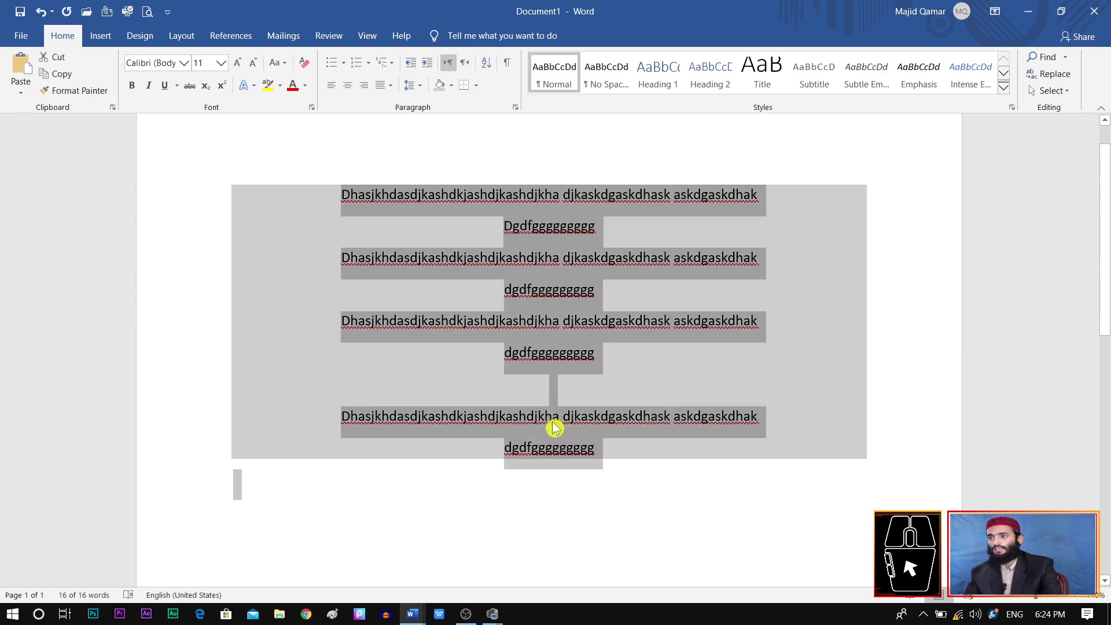
pyautogui.click(563, 277)
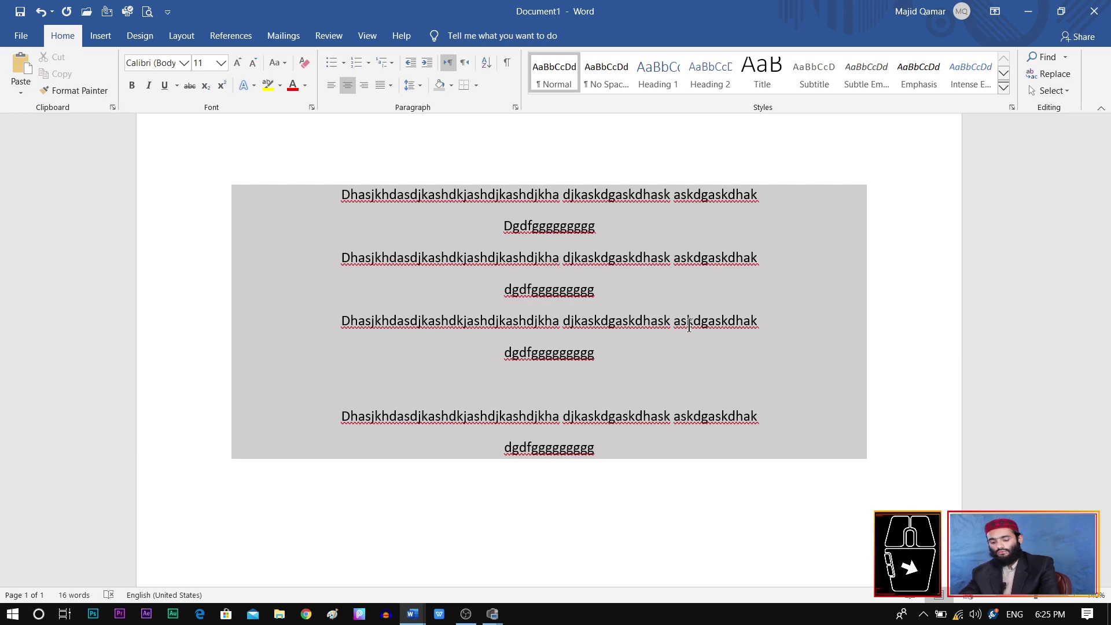
pyautogui.hotkey('ctrl', 'z')
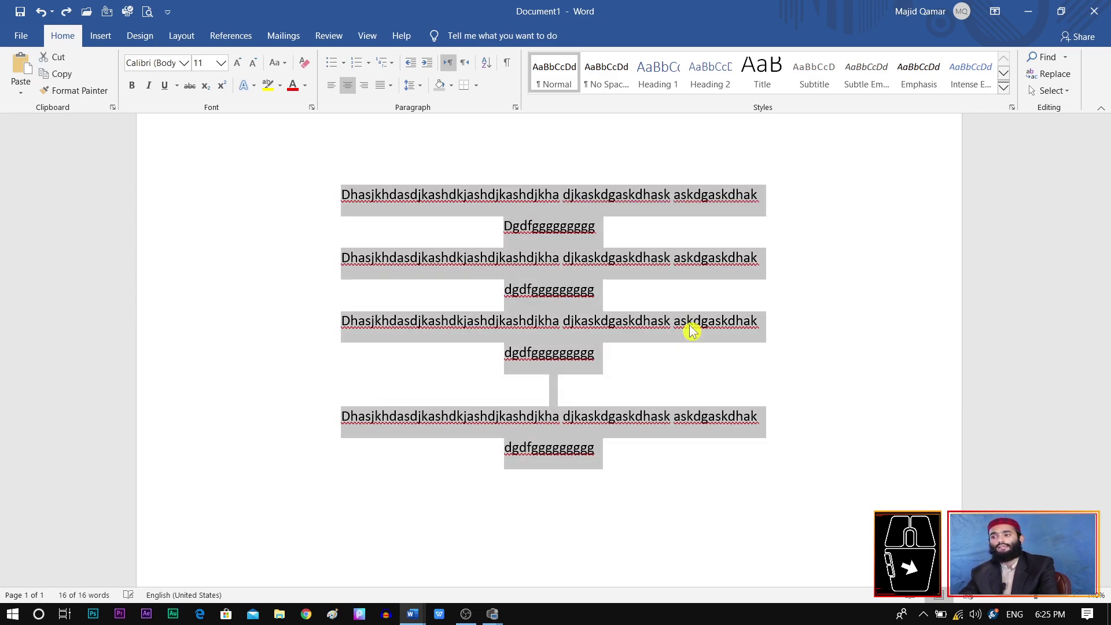
# Step: Add an empty paragraph after the last filler line
pyautogui.click(682, 356)
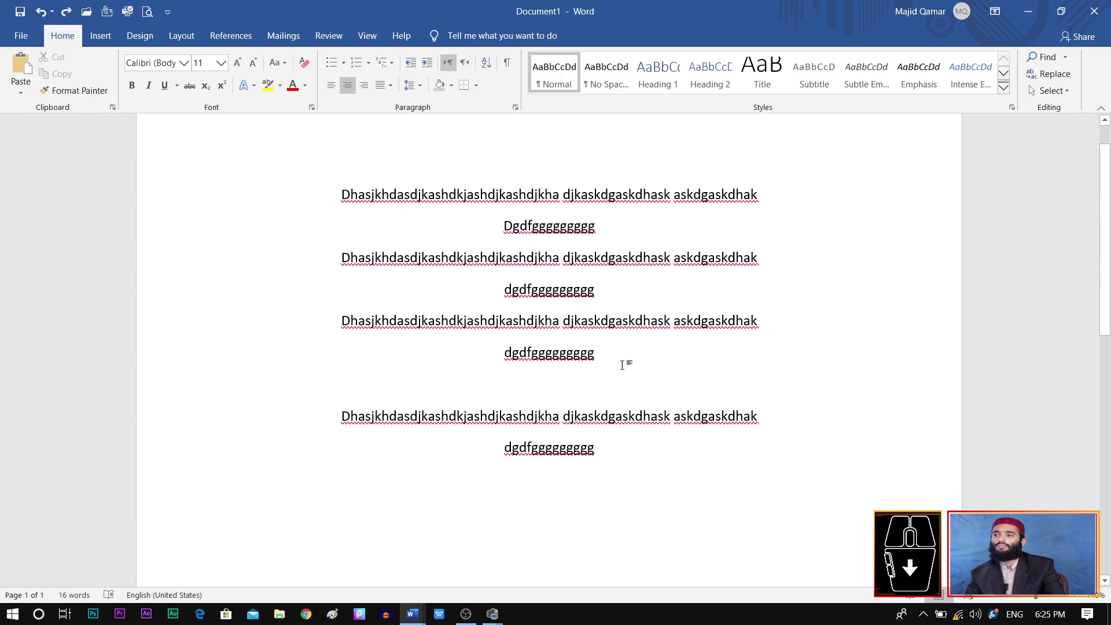
pyautogui.click(621, 461)
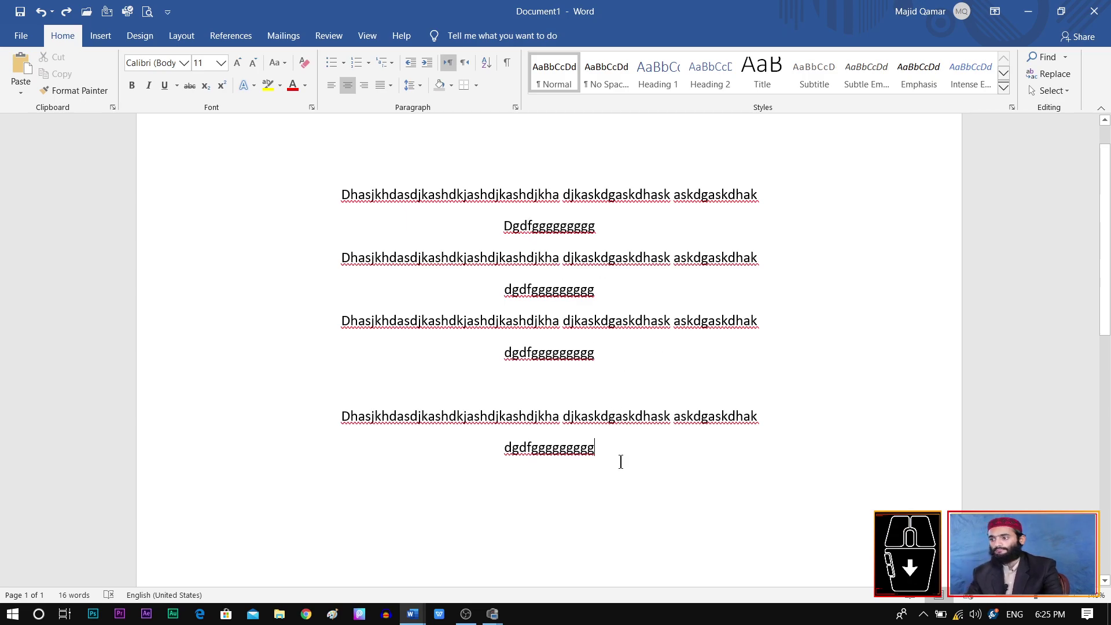
pyautogui.press('Return')
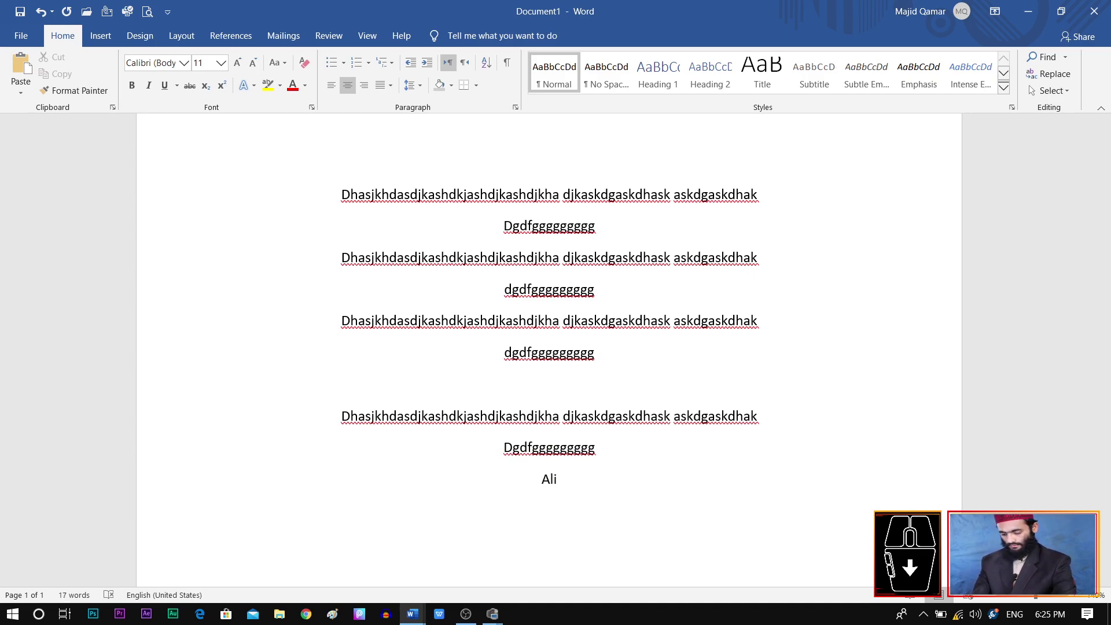
# Step: Add two more short lines: 'd' and a one-word name
pyautogui.write('d')
pyautogui.press('Return')
pyautogui.write('babul')
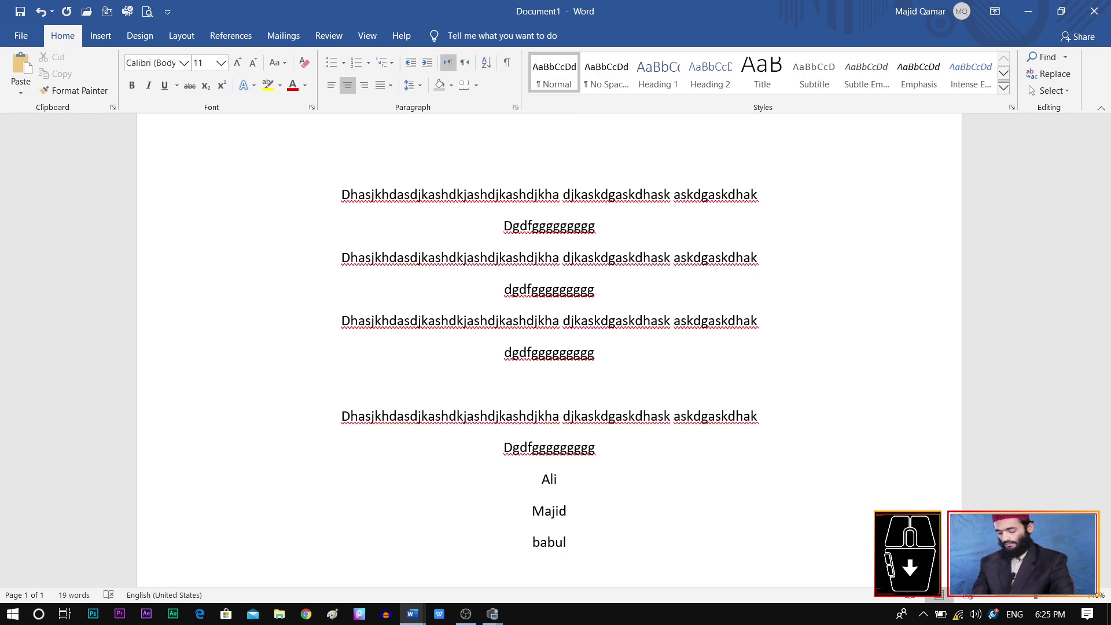
# Step: Apply All Borders to the three short lines at the end
pyautogui.hotkey('ctrl', 'a')
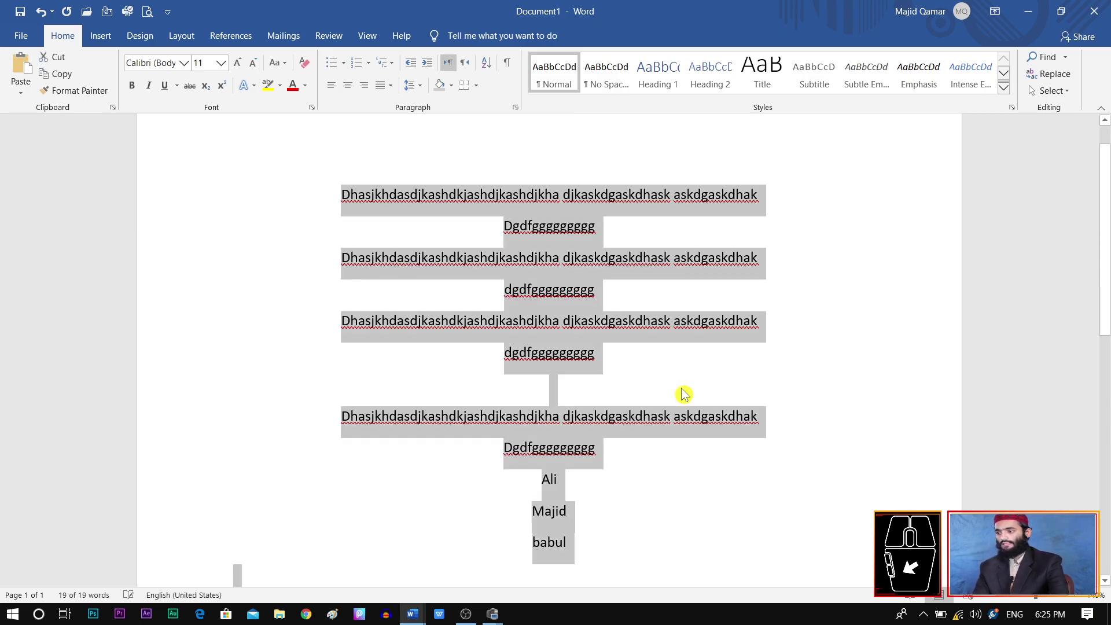
pyautogui.click(587, 510)
pyautogui.moveTo(572, 538); pyautogui.dragTo(537, 488)
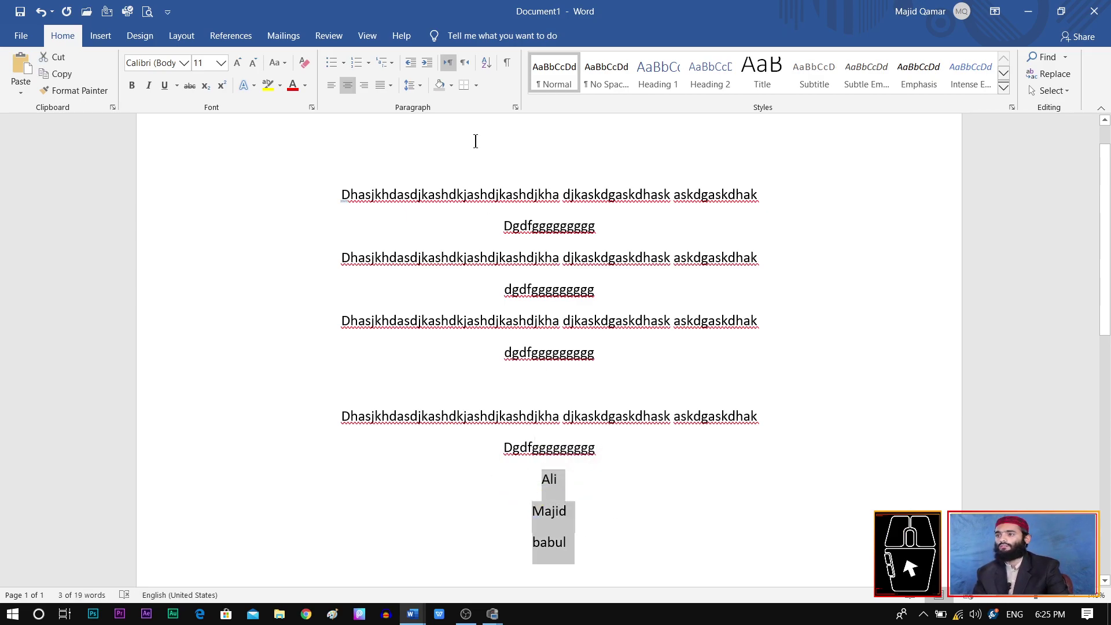
pyautogui.click(477, 85)
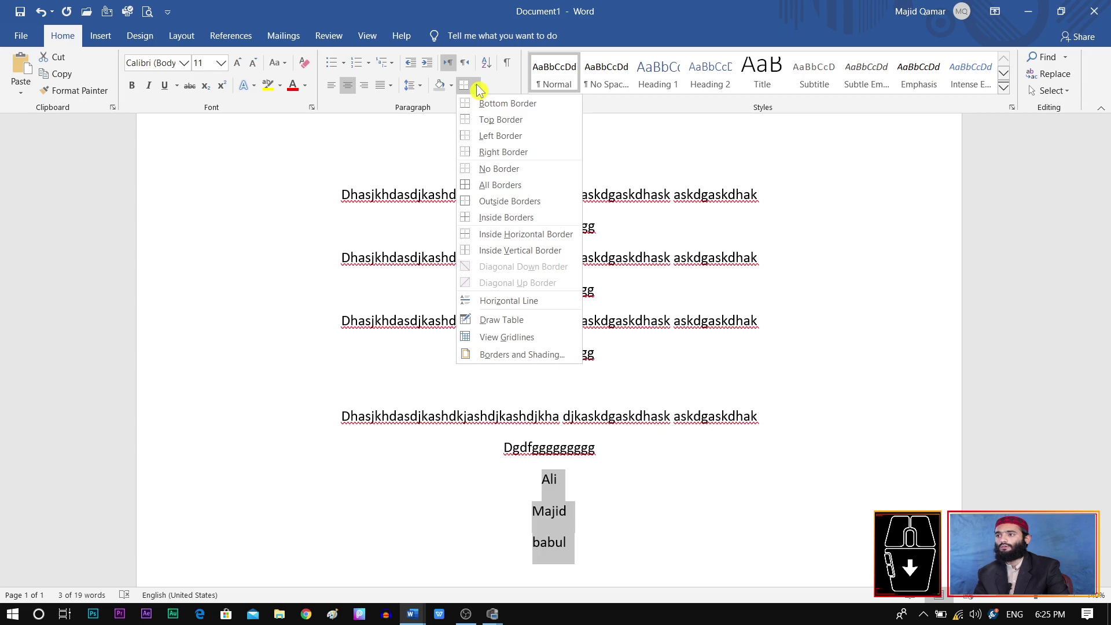
pyautogui.click(521, 192)
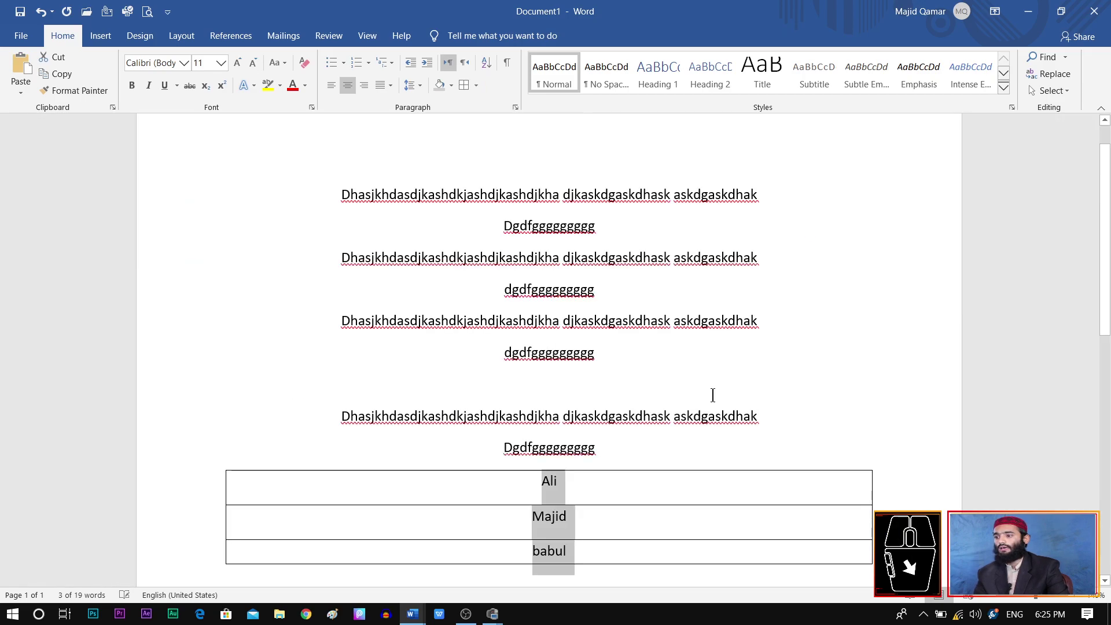
pyautogui.click(662, 493)
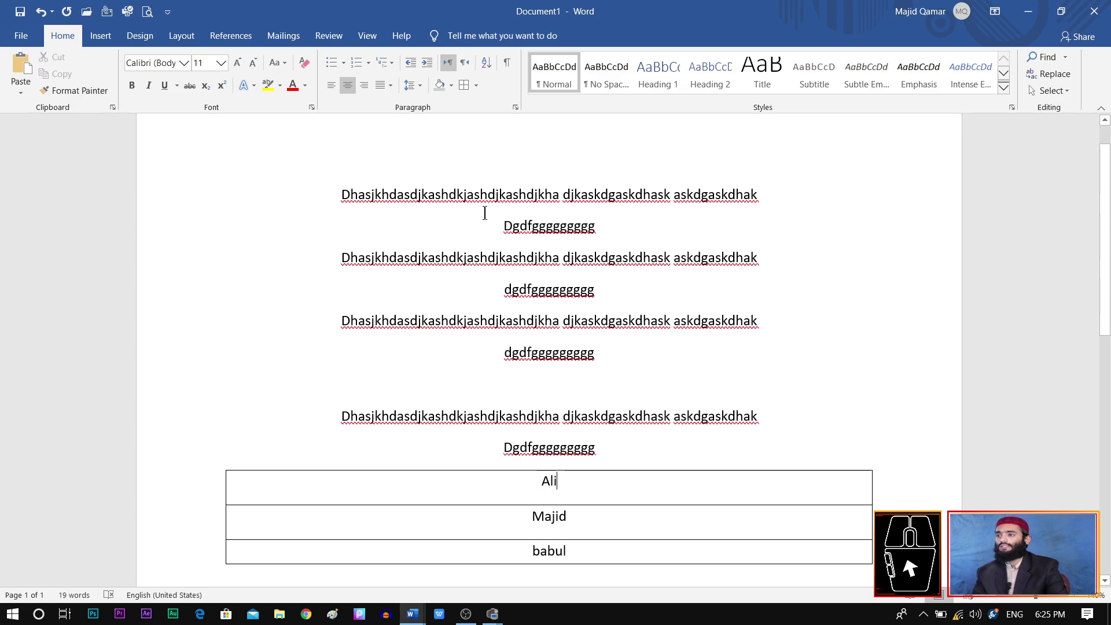
# Step: Remove the borders from the first text line using No Border
pyautogui.moveTo(341, 192); pyautogui.dragTo(737, 172)
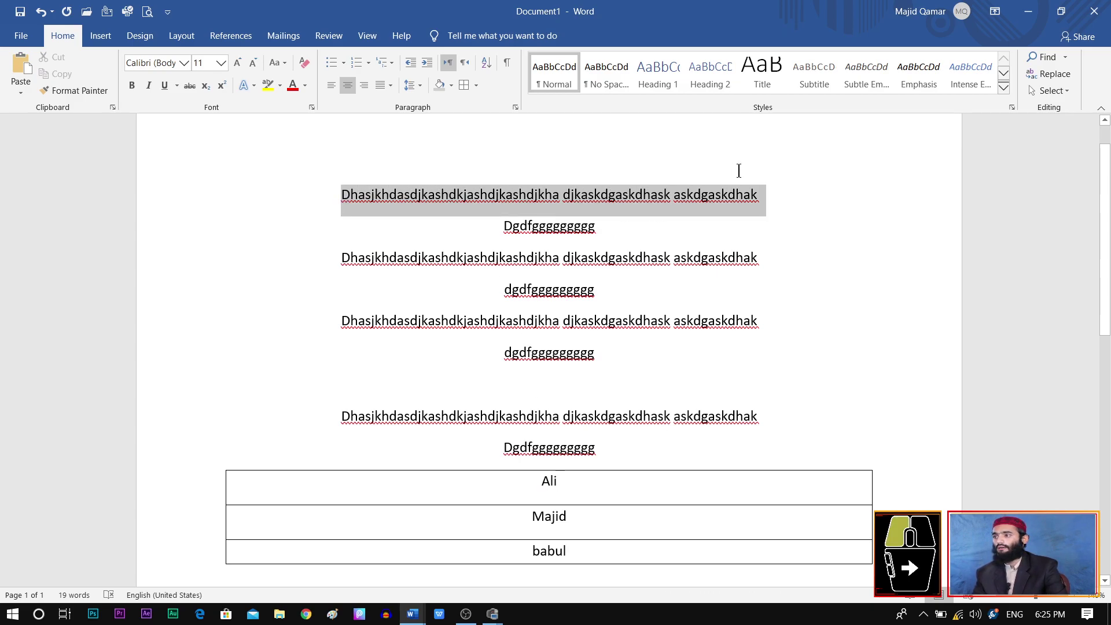
pyautogui.click(476, 85)
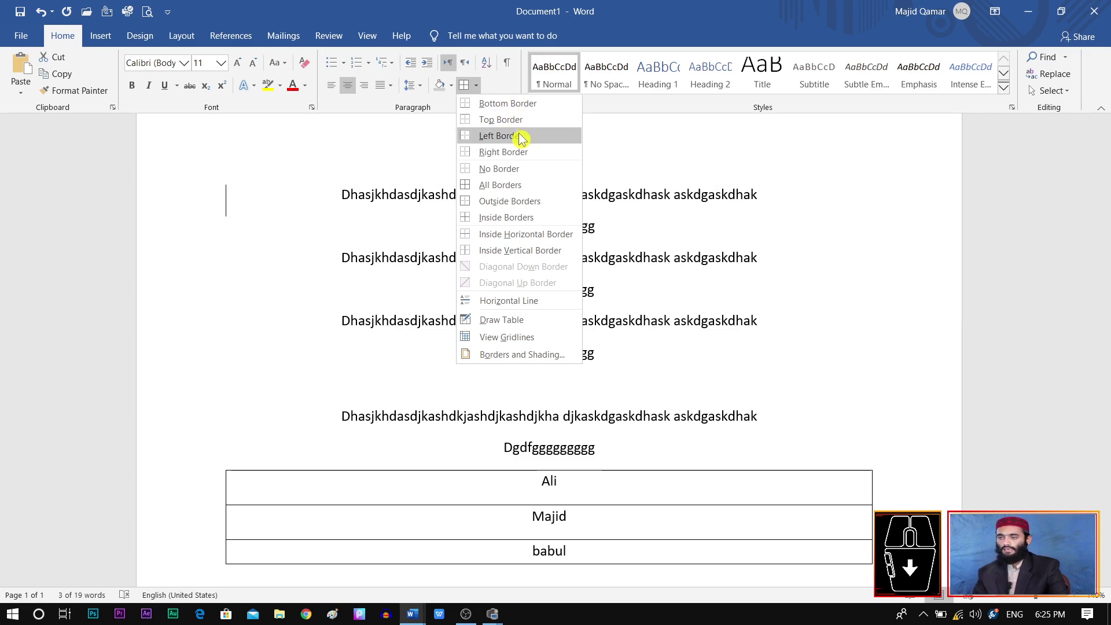
pyautogui.click(517, 173)
pyautogui.click(708, 415)
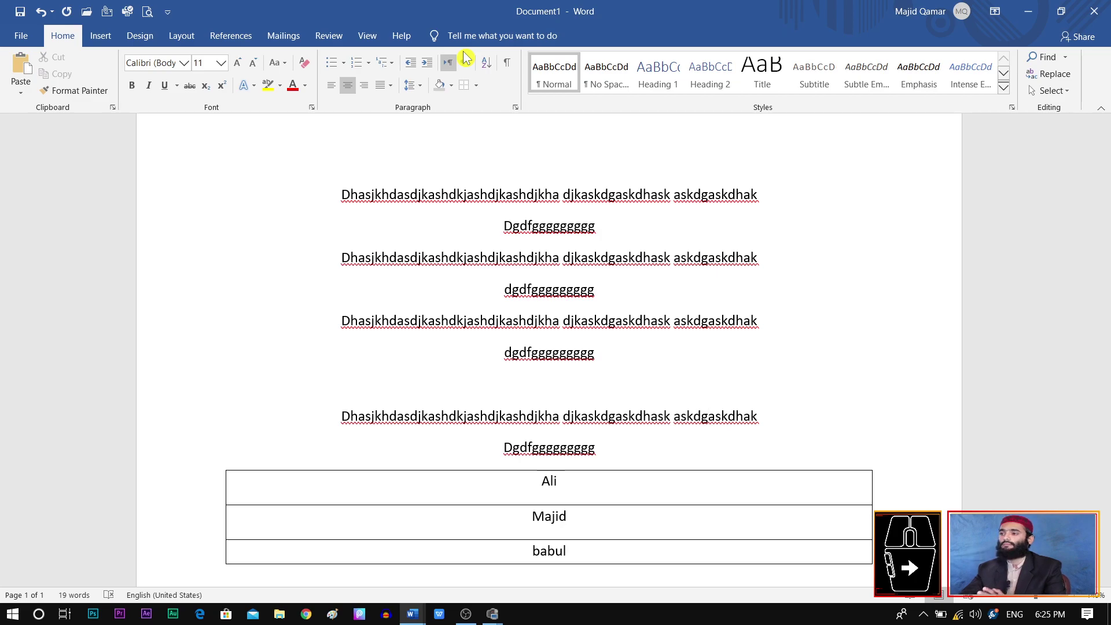
pyautogui.click(748, 464)
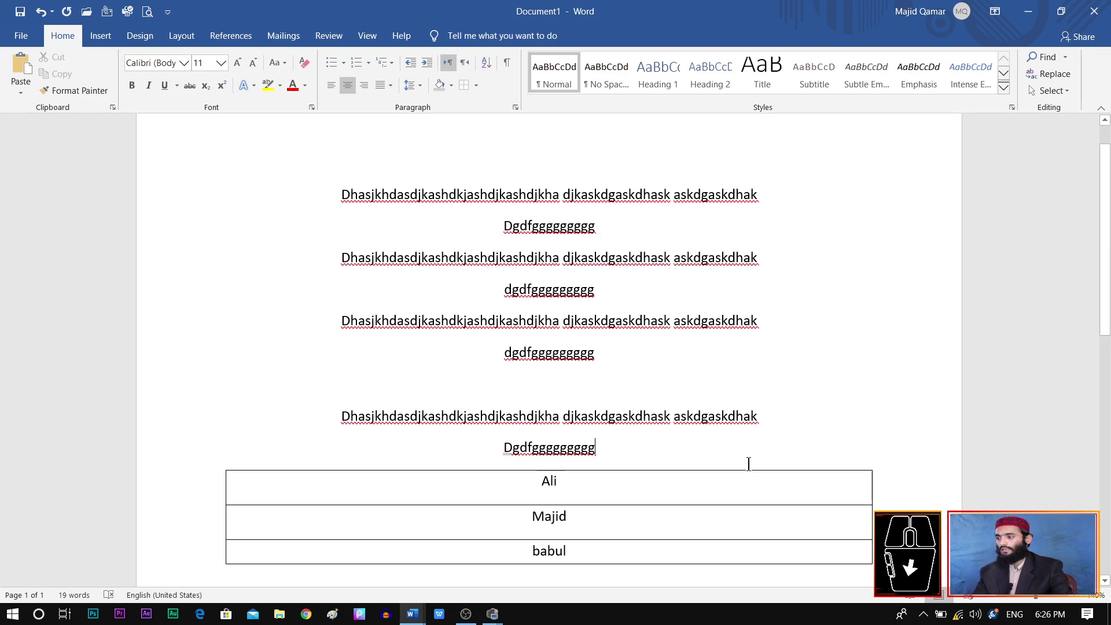
# Step: Clear the document and type the Office Automation group with MS Word and MS Access
pyautogui.hotkey('ctrl', 'a')
pyautogui.press('Delete')
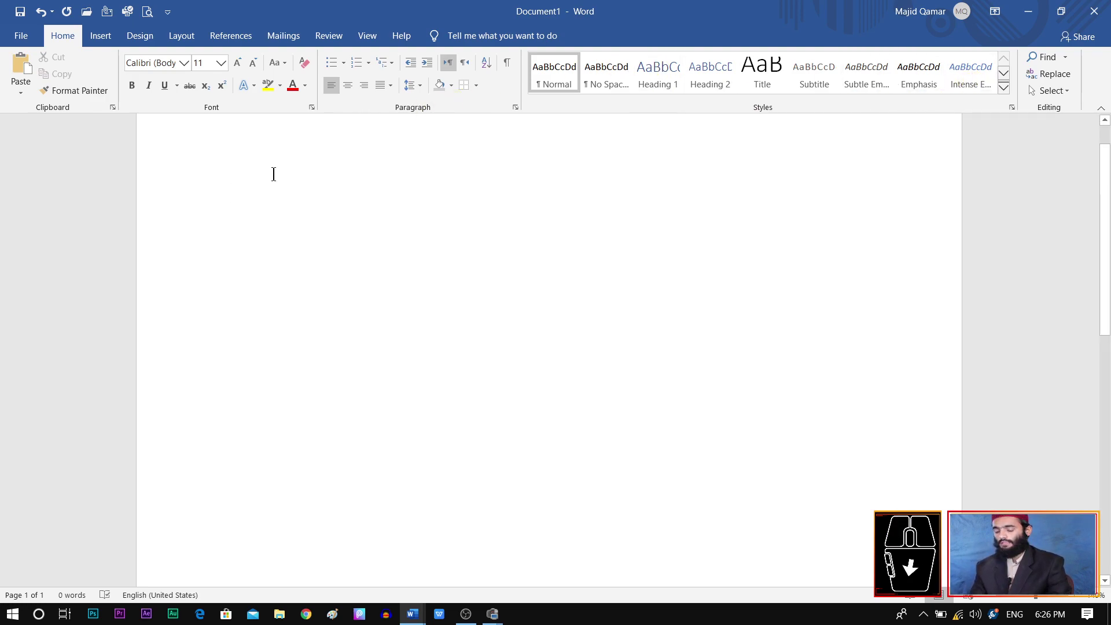
pyautogui.write('Office Automation')
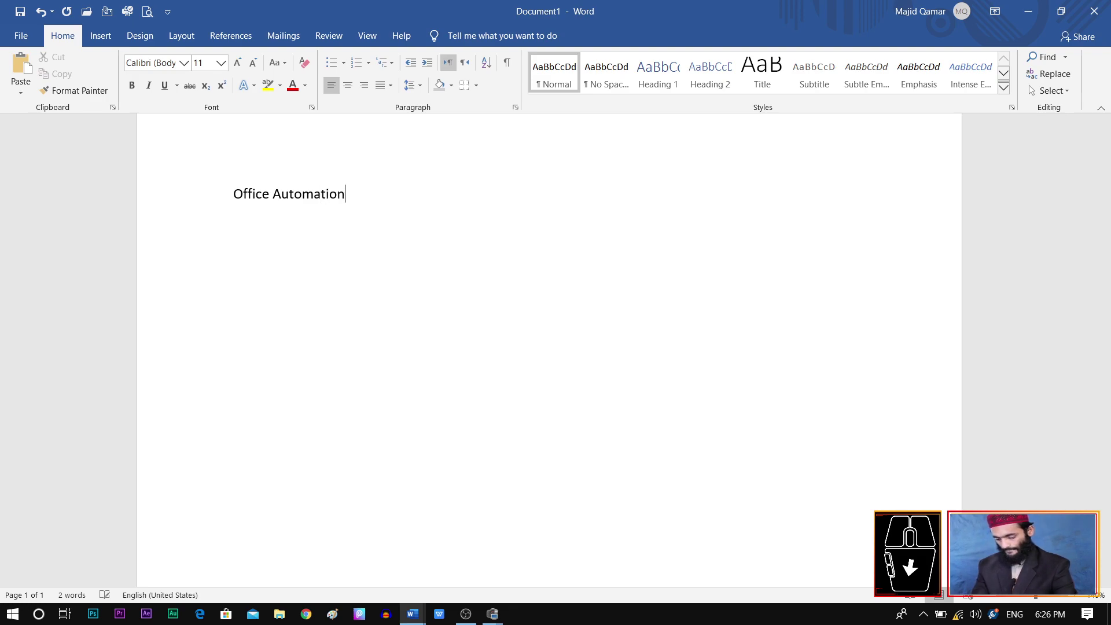
pyautogui.write('ms word')
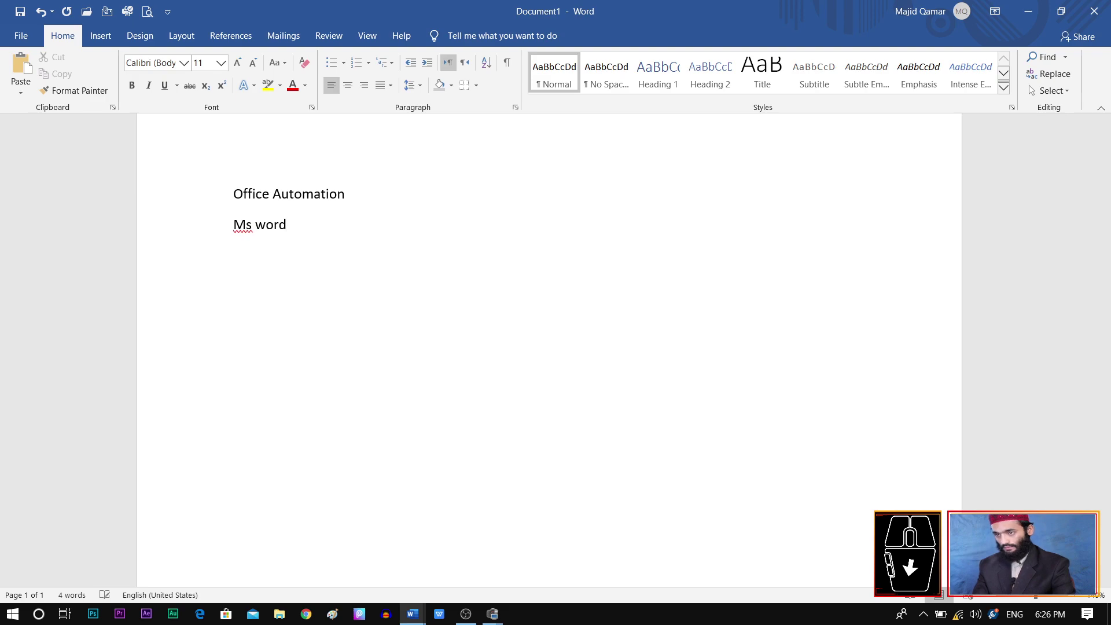
pyautogui.write('ms access')
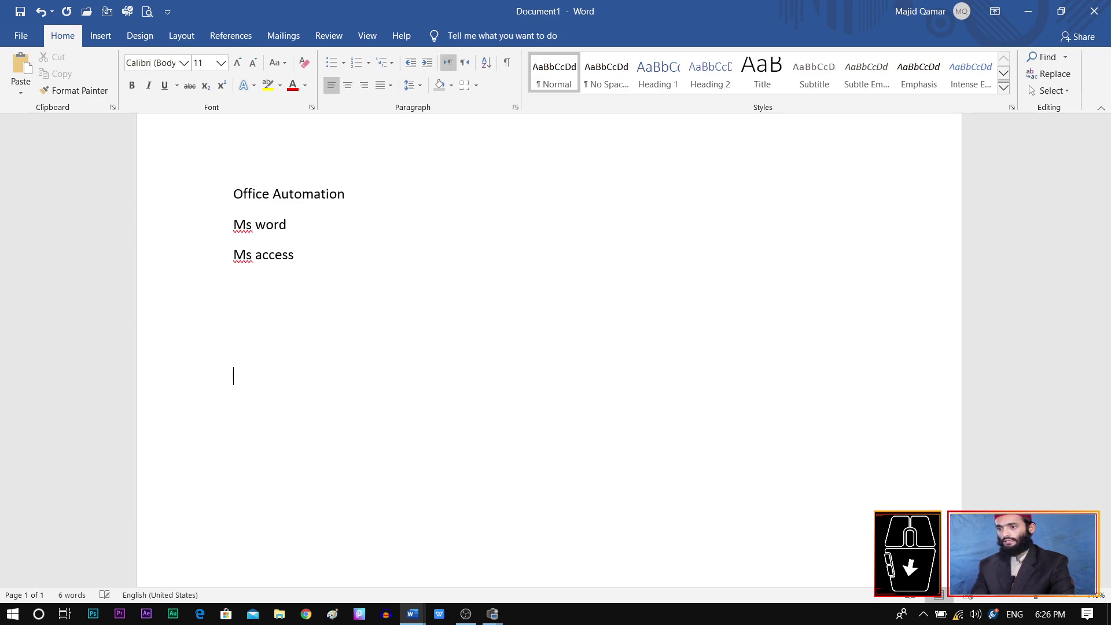
pyautogui.write('O')
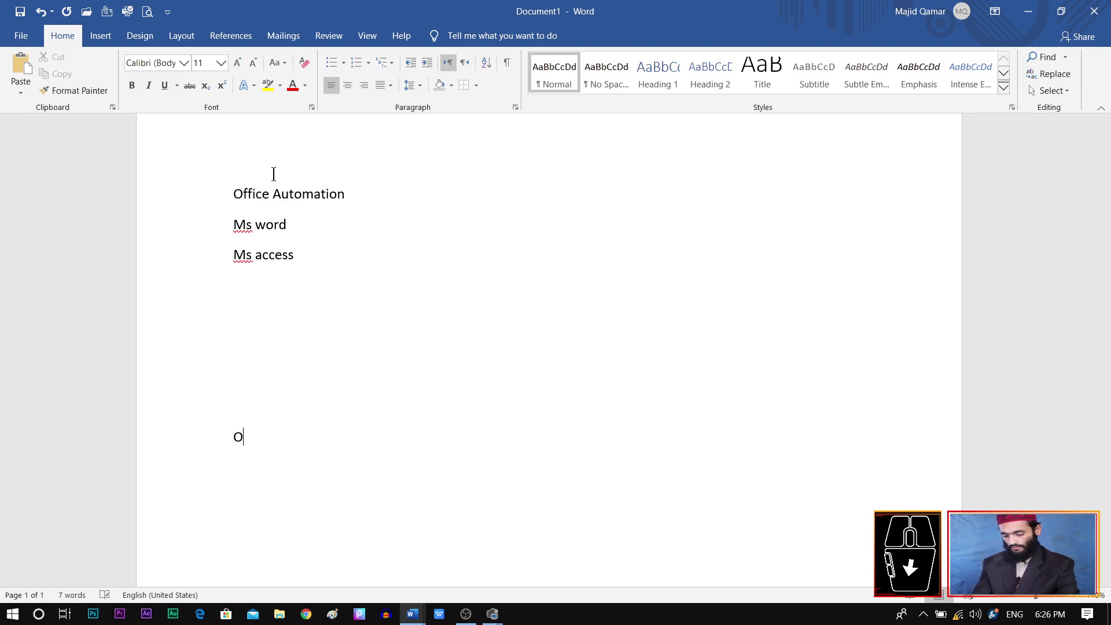
pyautogui.press('BackSpace')
# Step: Add the Inpage group with Master page and Student card items
pyautogui.write('Inpage')
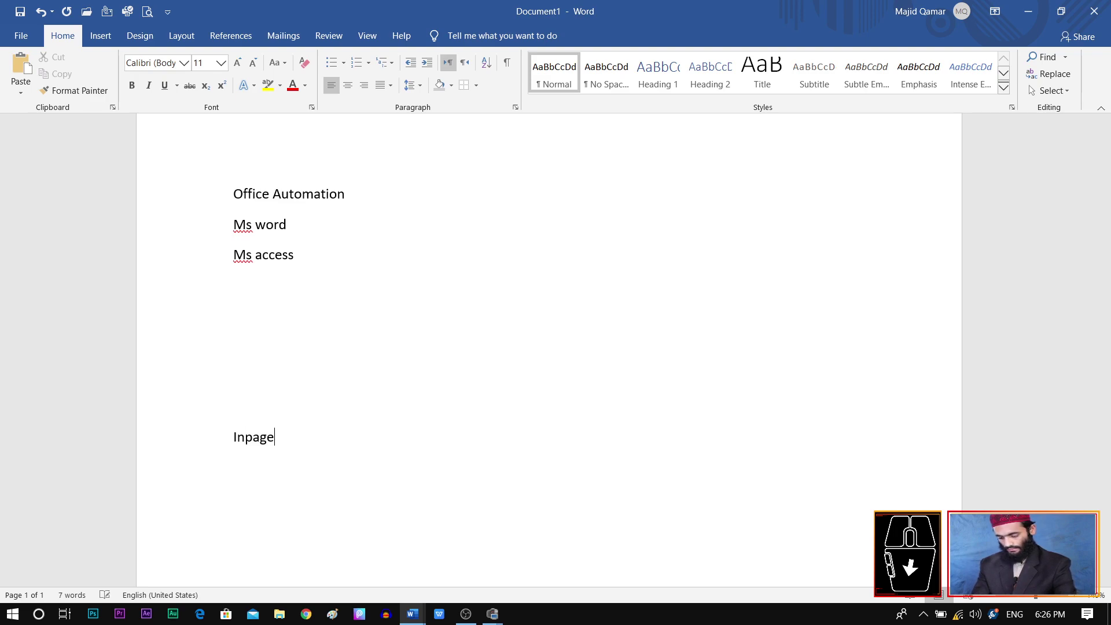
pyautogui.press('Return')
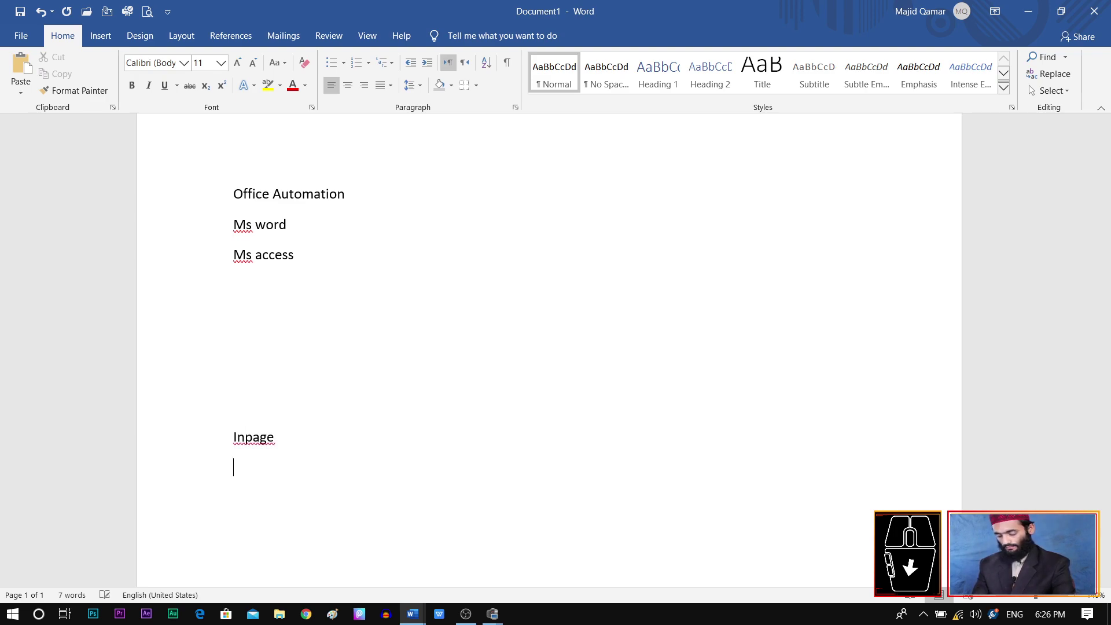
pyautogui.write('master')
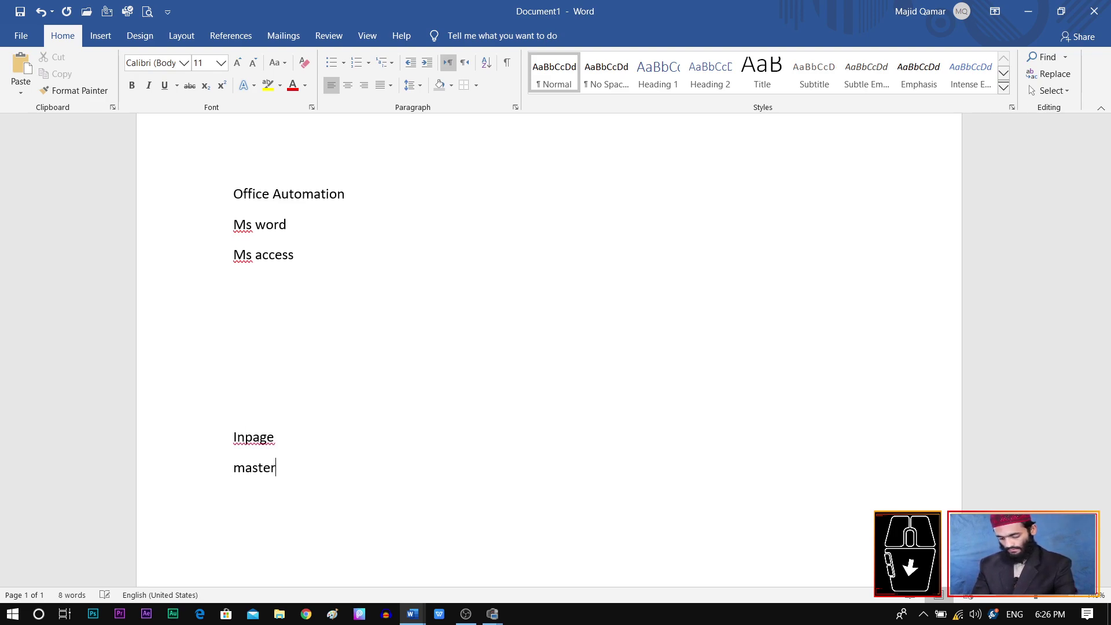
pyautogui.write(' page')
pyautogui.press('Return')
pyautogui.write('student card')
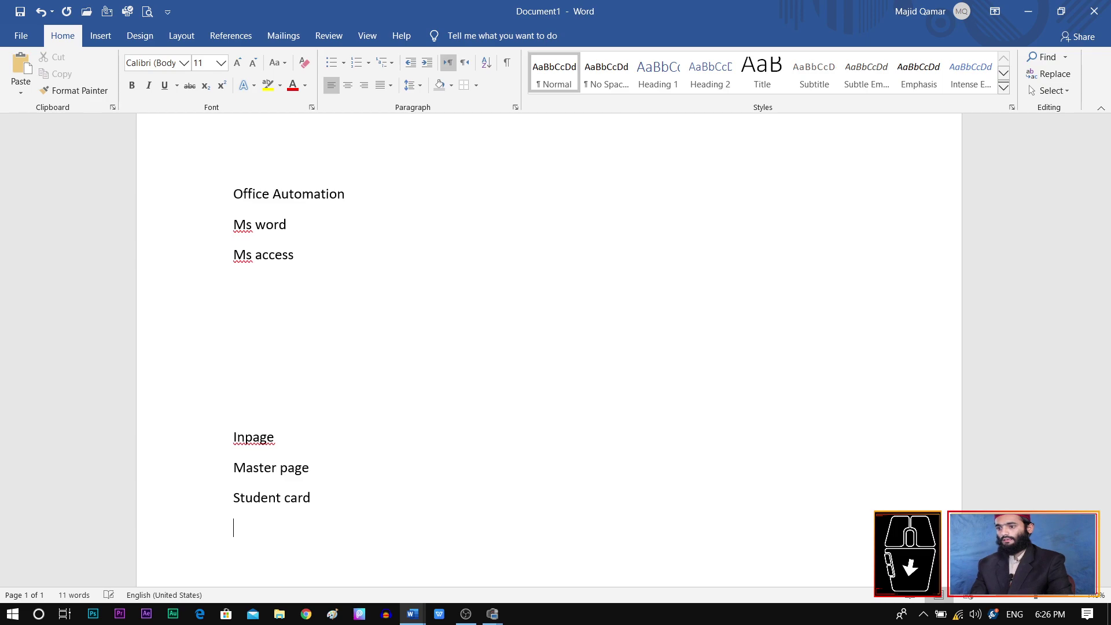
pyautogui.press('Return')
pyautogui.press('Return')
pyautogui.press('Return')
pyautogui.press('Return')
pyautogui.press('Return')
# Step: Add the Grafix Designing group with Ps cc 2019 and Adobe items
pyautogui.write('Grafix Designing')
pyautogui.press('Return')
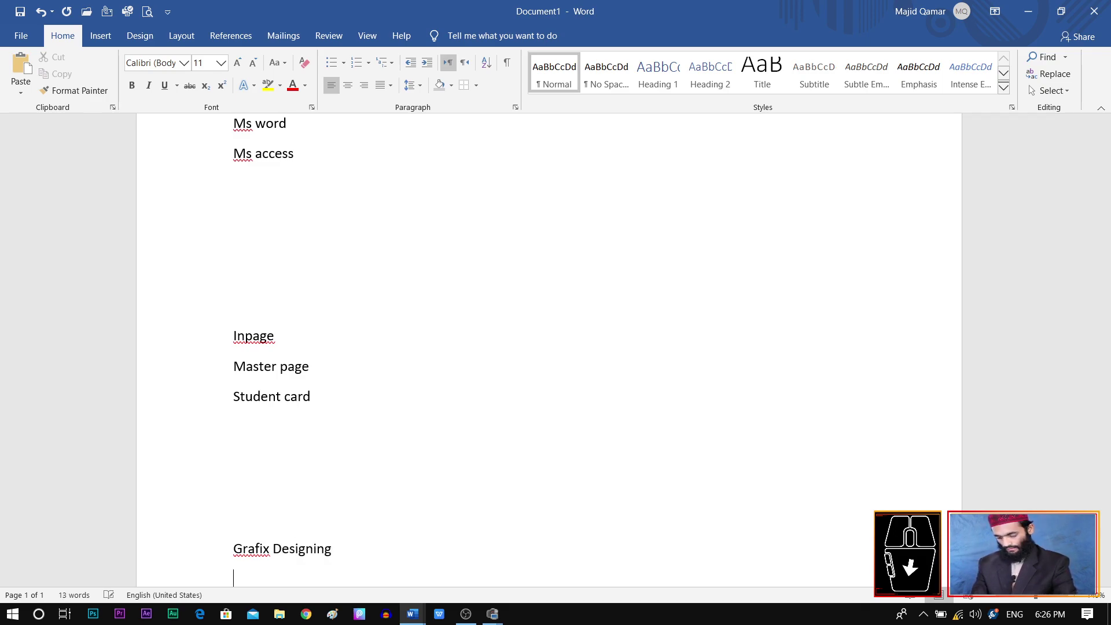
pyautogui.write('Ps  ')
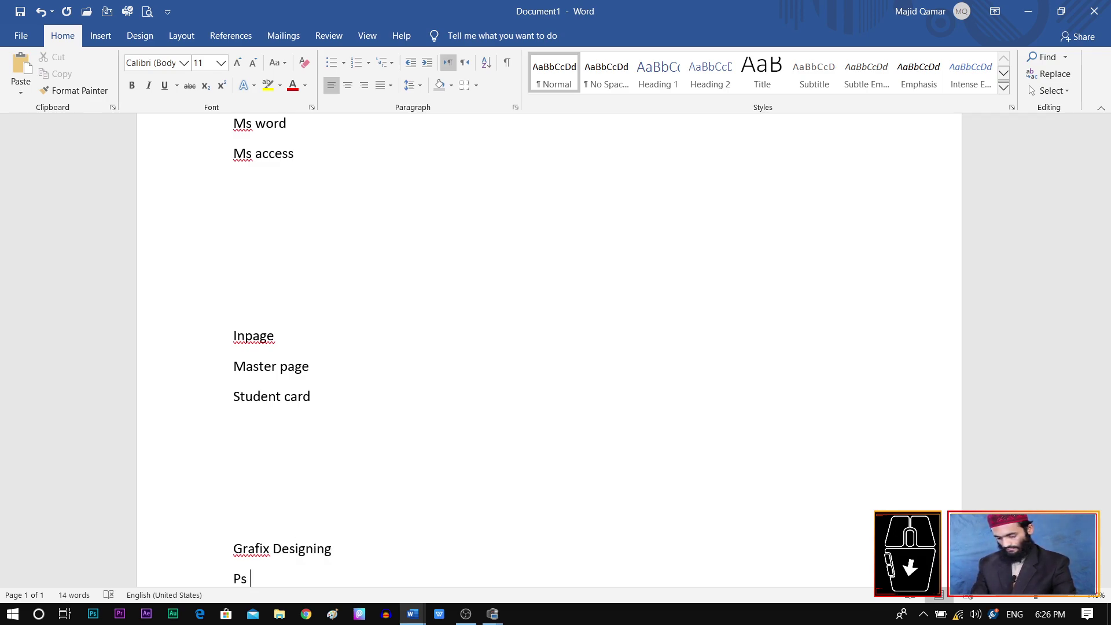
pyautogui.write('cc 2019')
pyautogui.press('Return')
pyautogui.write('adobe')
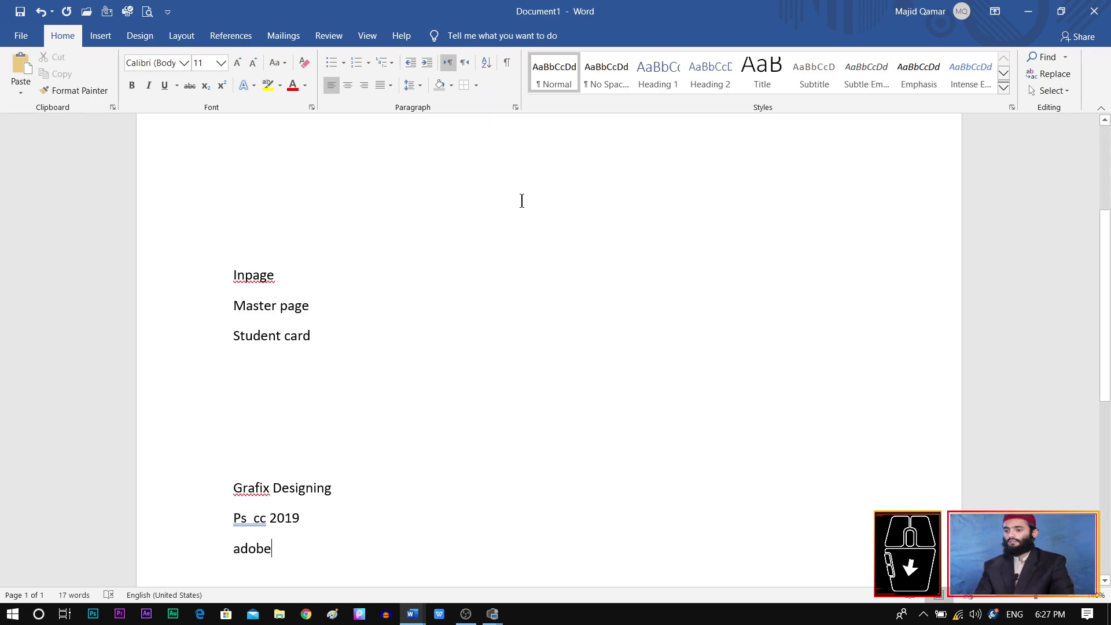
pyautogui.scroll(5, 522, 201)
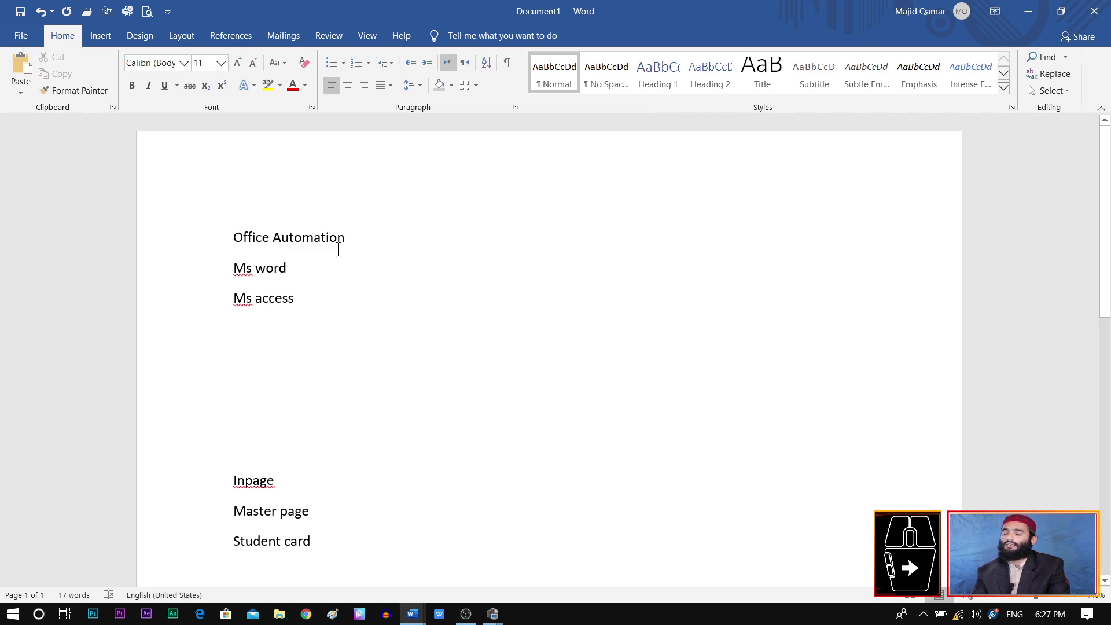
# Step: Apply Heading 1 to the Office Automation and Inpage titles
pyautogui.moveTo(351, 238); pyautogui.dragTo(236, 239)
pyautogui.click(657, 81)
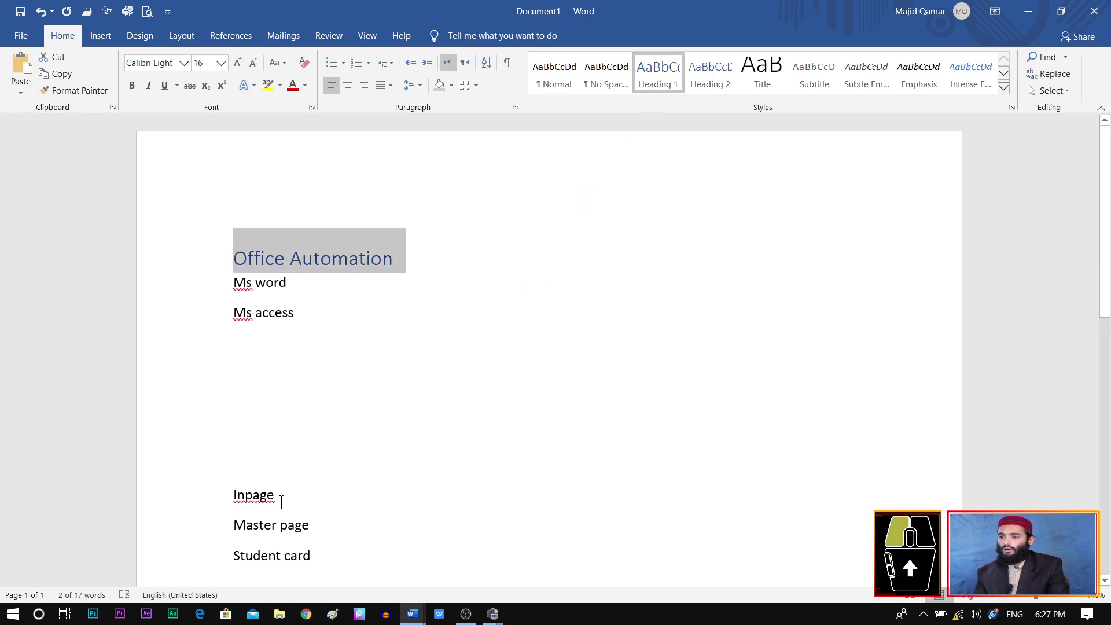
pyautogui.moveTo(281, 501); pyautogui.dragTo(220, 499)
pyautogui.click(658, 88)
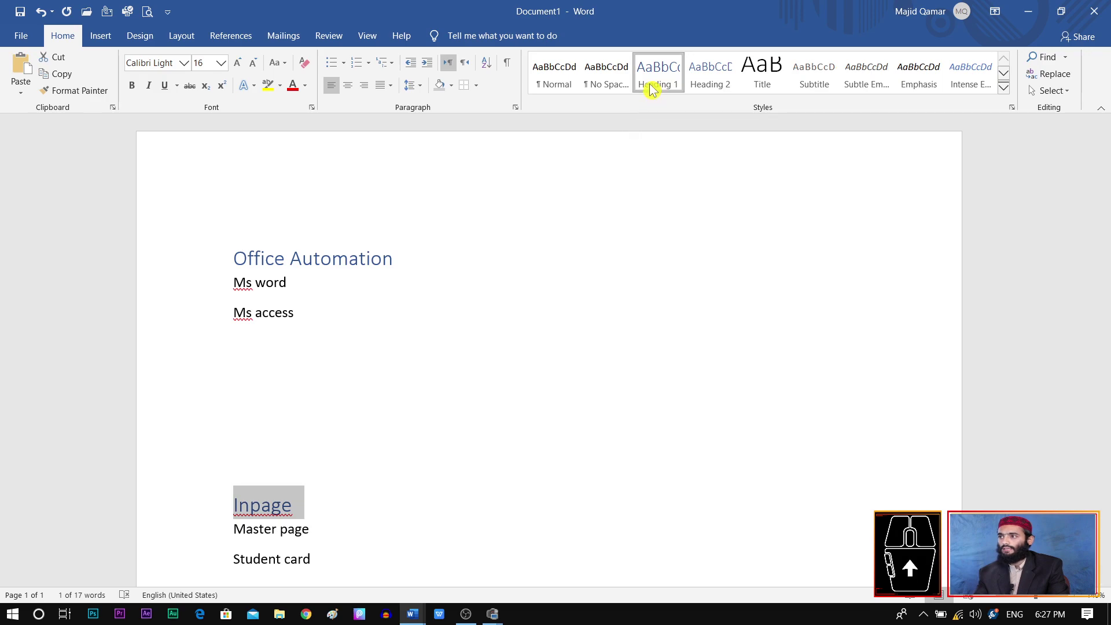
# Step: Apply Heading 1 to the Grafix Designing title and review the full styles gallery
pyautogui.scroll(-8, 453, 411)
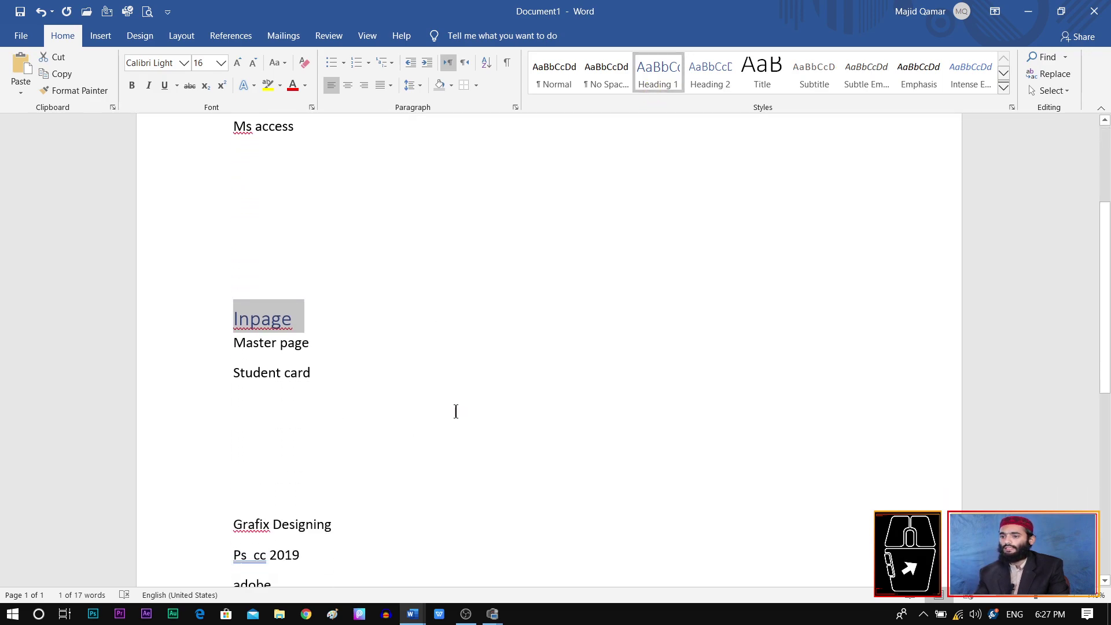
pyautogui.moveTo(340, 434); pyautogui.dragTo(213, 434)
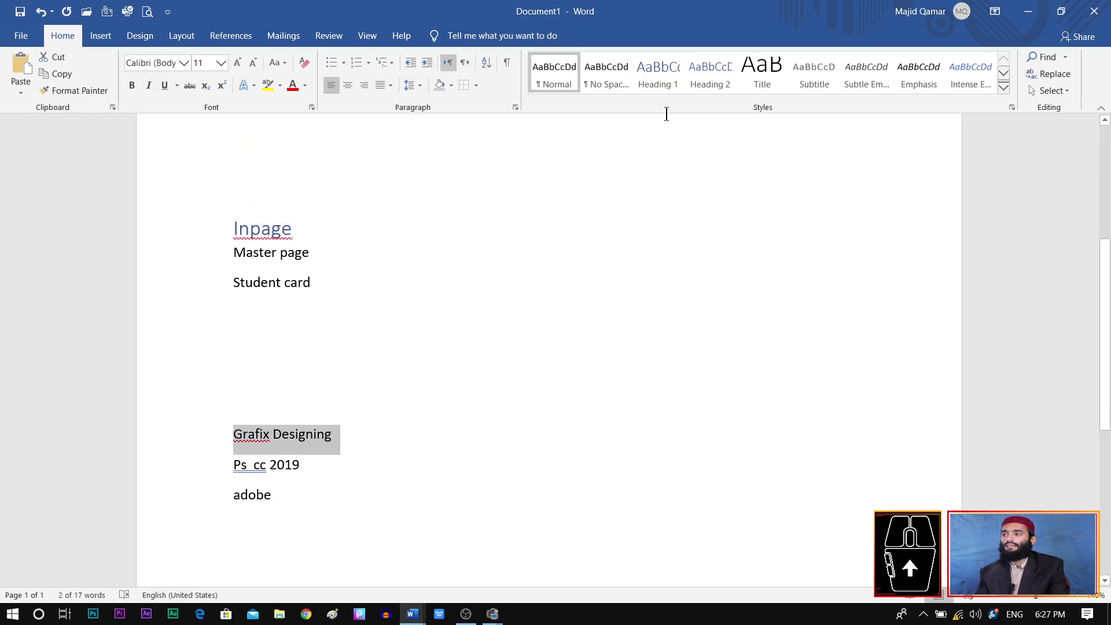
pyautogui.click(659, 70)
pyautogui.scroll(8, 601, 375)
pyautogui.scroll(-4, 602, 375)
pyautogui.scroll(4, 602, 374)
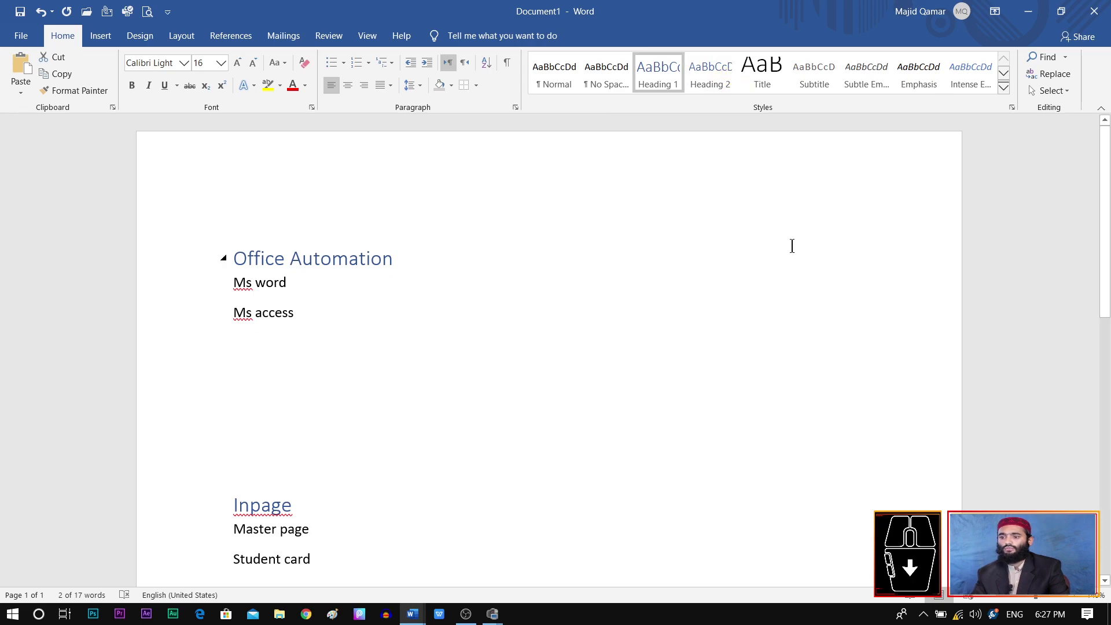
pyautogui.scroll(-3, 791, 243)
pyautogui.click(1005, 91)
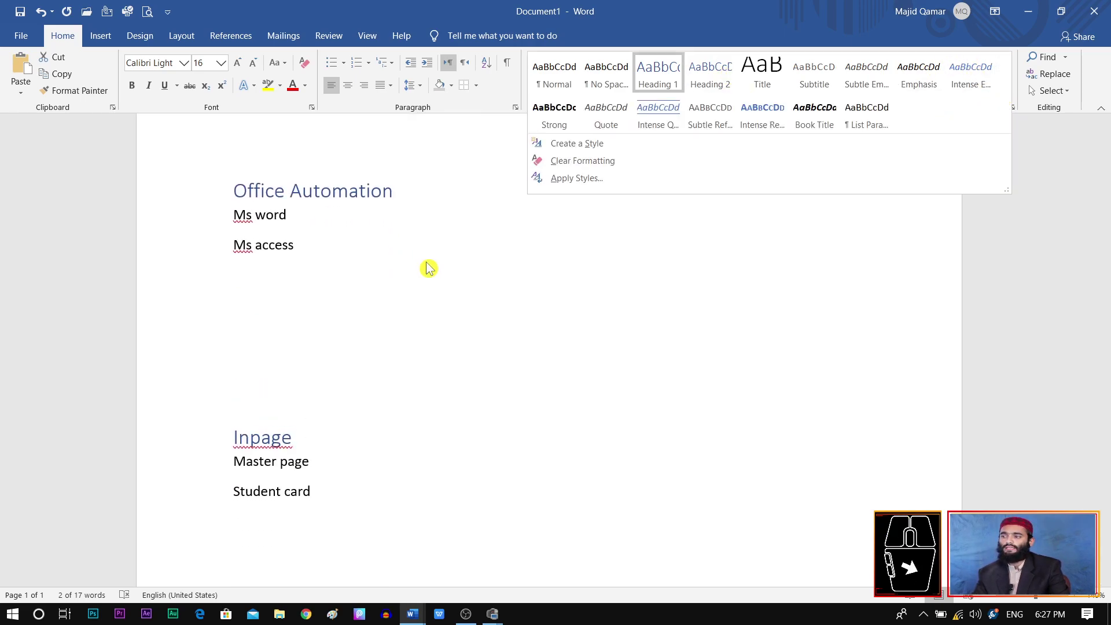
pyautogui.click(509, 310)
pyautogui.scroll(2, 509, 310)
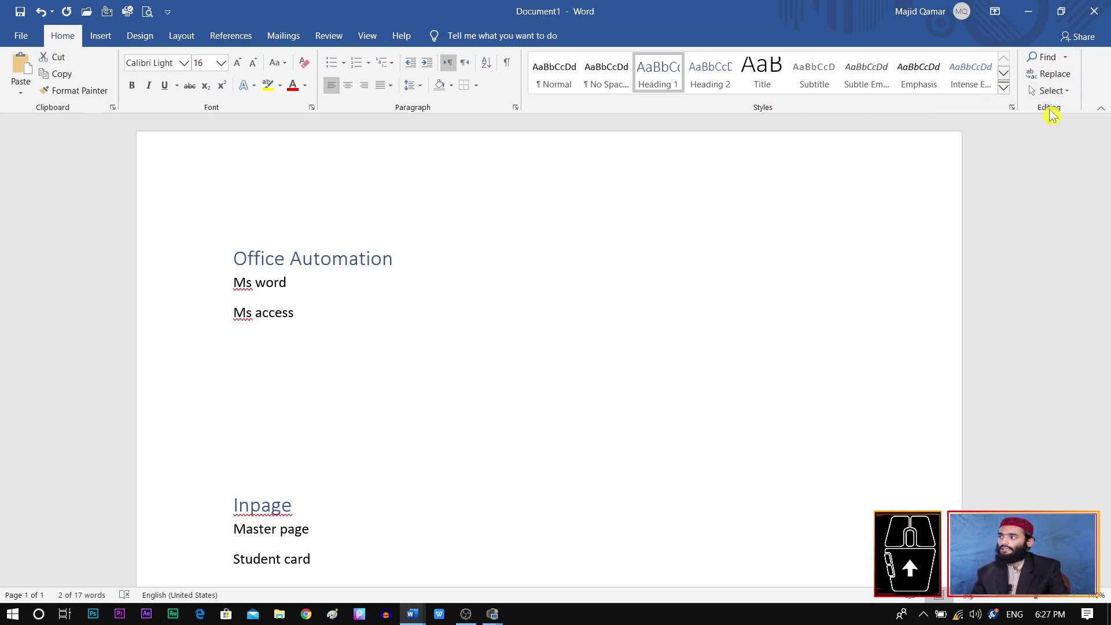
# Step: Show the Navigation pane's Headings list with Office Automation, Inpage and Grafix Designing
pyautogui.click(1039, 60)
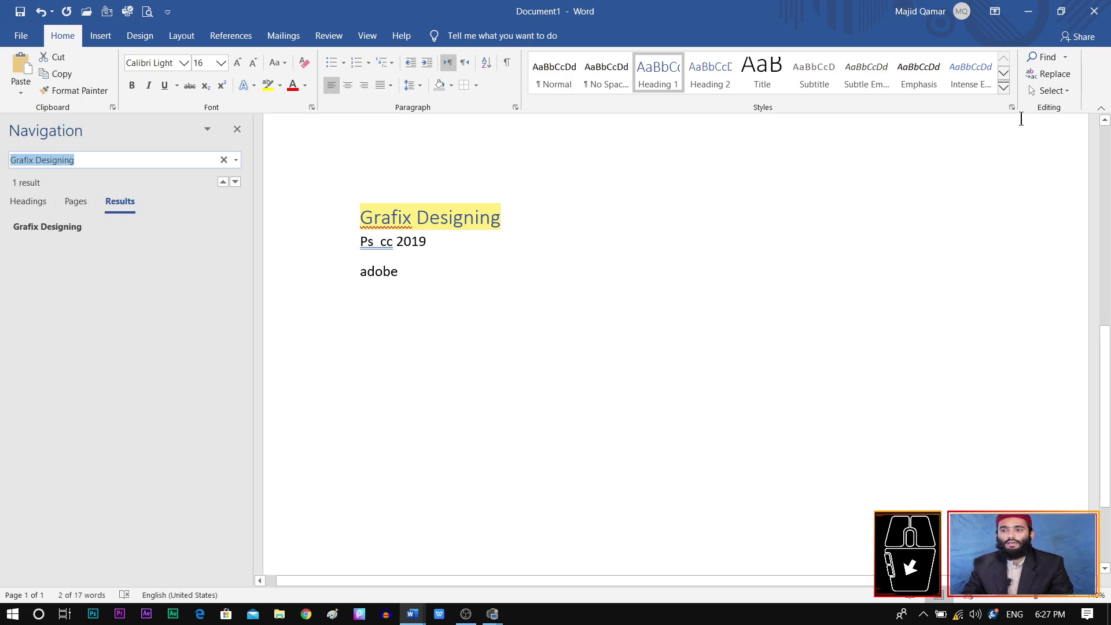
pyautogui.click(224, 160)
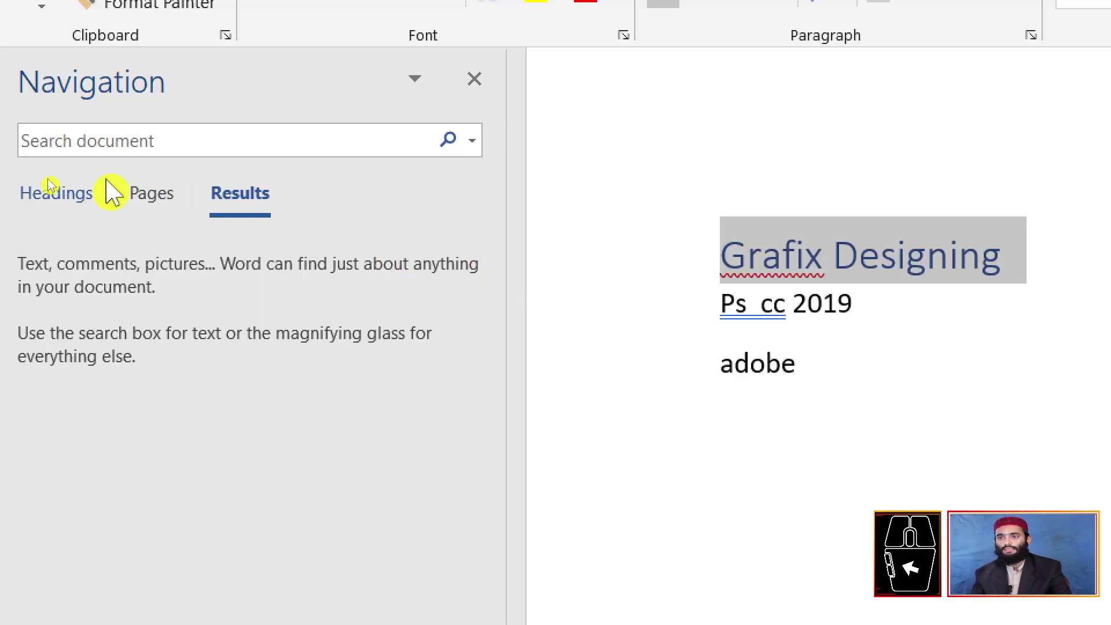
pyautogui.click(70, 200)
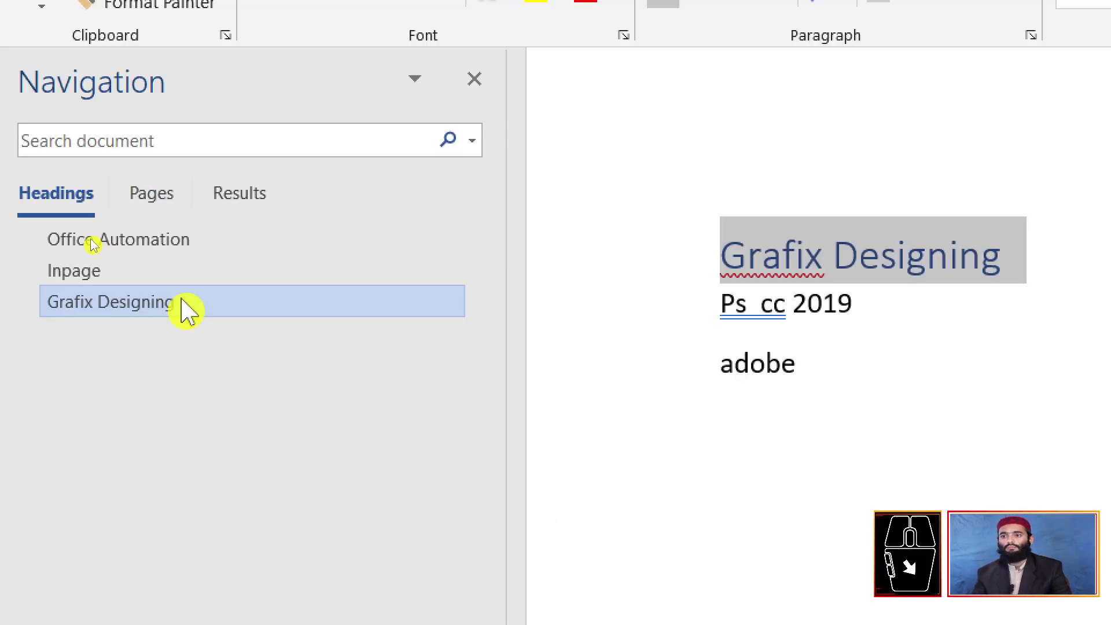
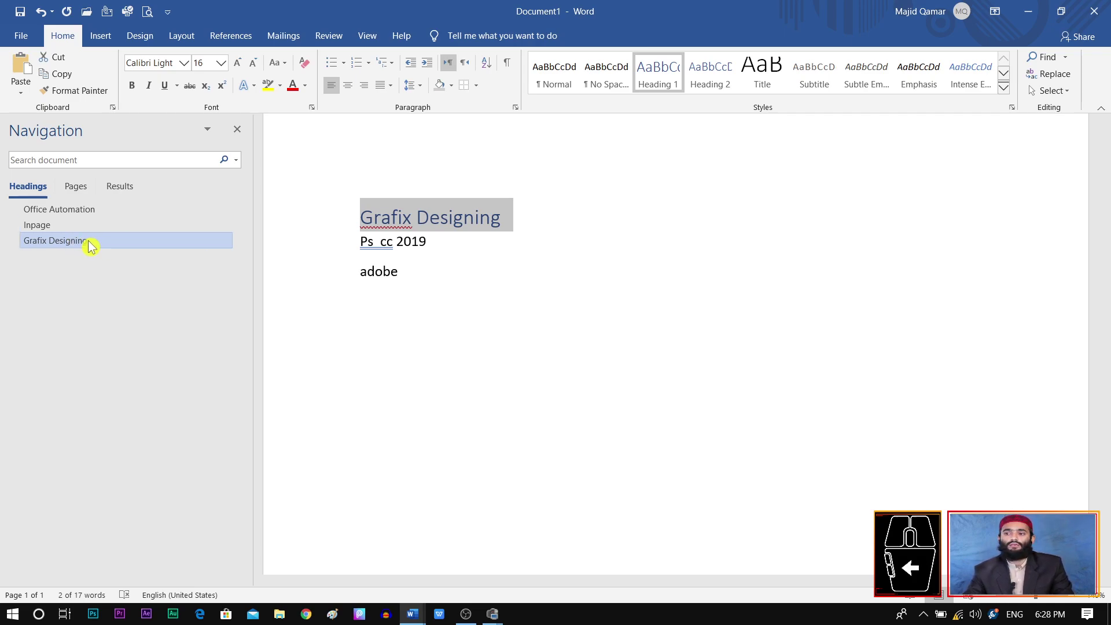
# Step: Jump to the Office Automation heading, then close the Navigation pane
pyautogui.click(81, 216)
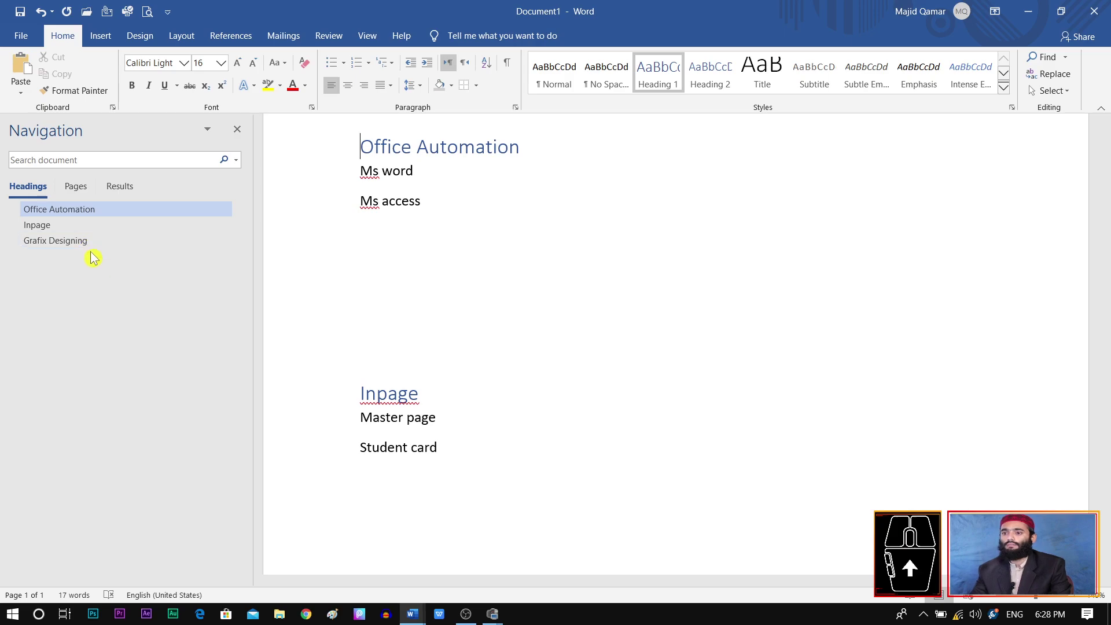
pyautogui.click(238, 130)
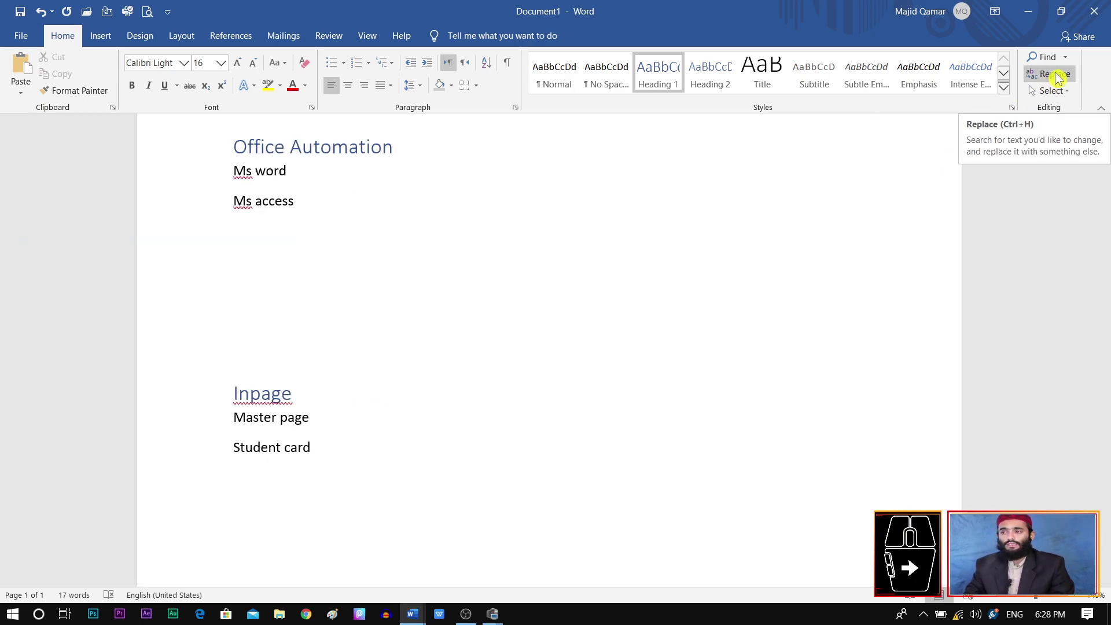
# Step: Add new 'ms' lines below Ms access and below Student card
pyautogui.click(311, 207)
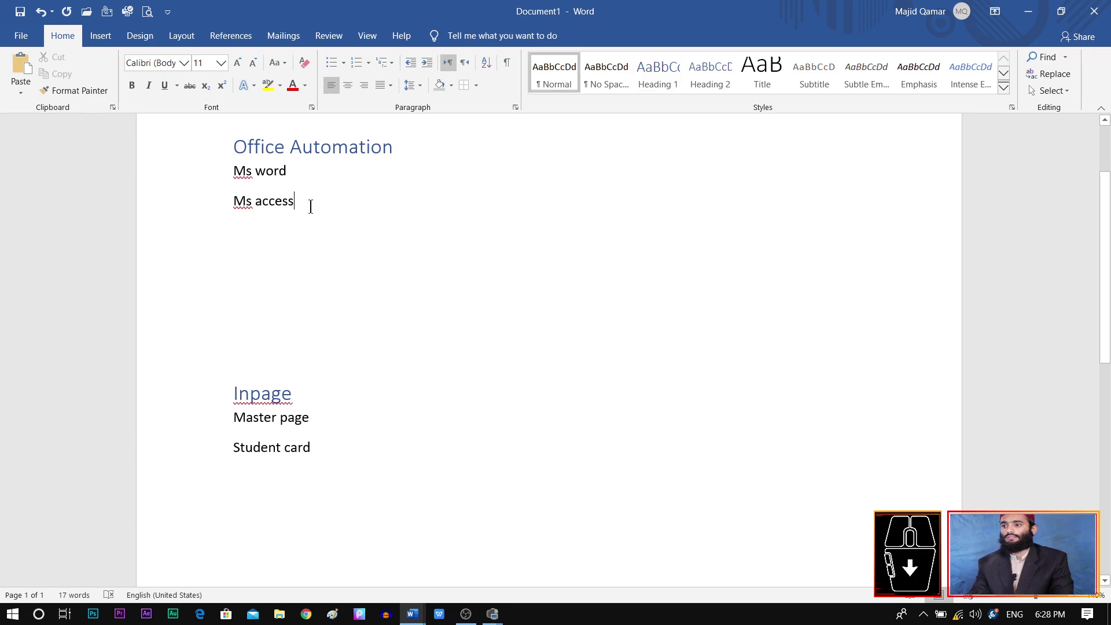
pyautogui.press('Return')
pyautogui.write('ms')
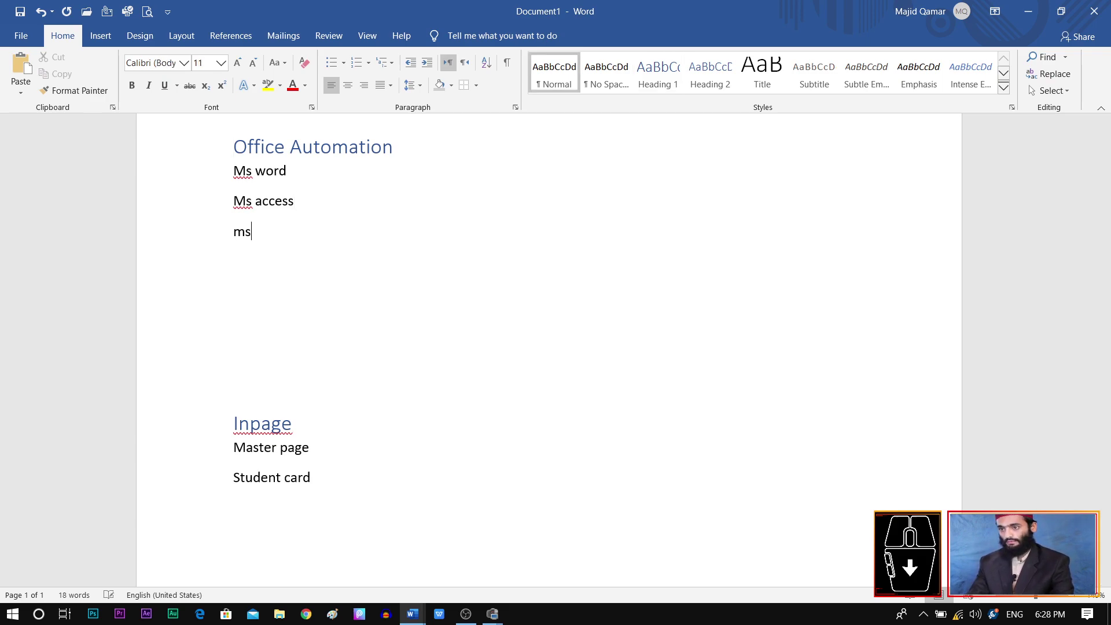
pyautogui.click(360, 478)
pyautogui.press('Return')
pyautogui.write('ms')
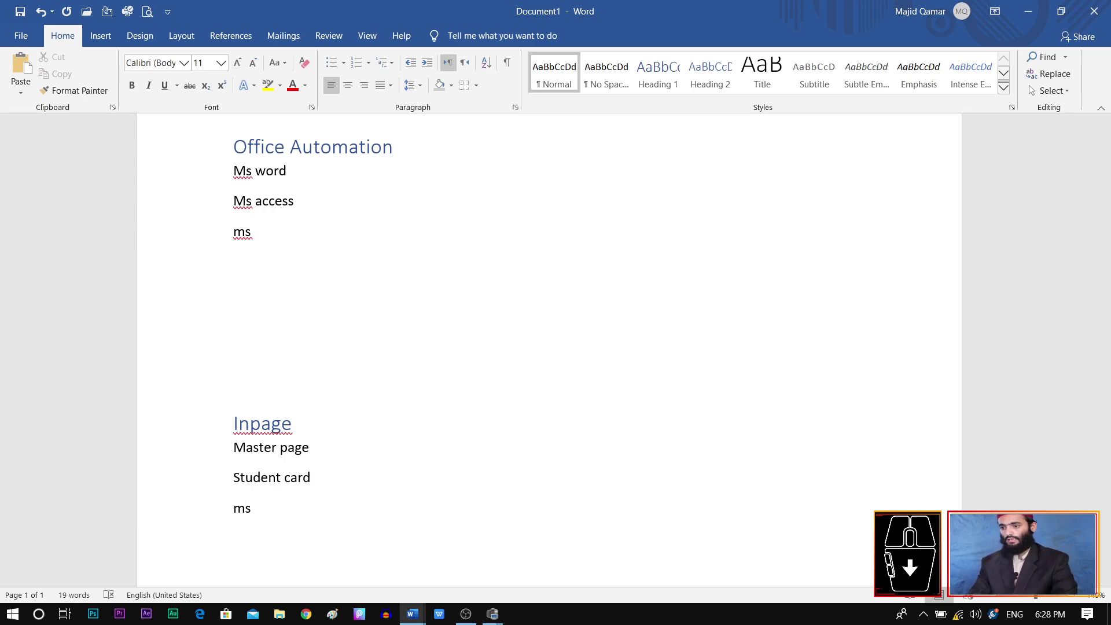
# Step: Add an 'ms' line below adobe and bring up Find and Replace
pyautogui.scroll(-8, 411, 426)
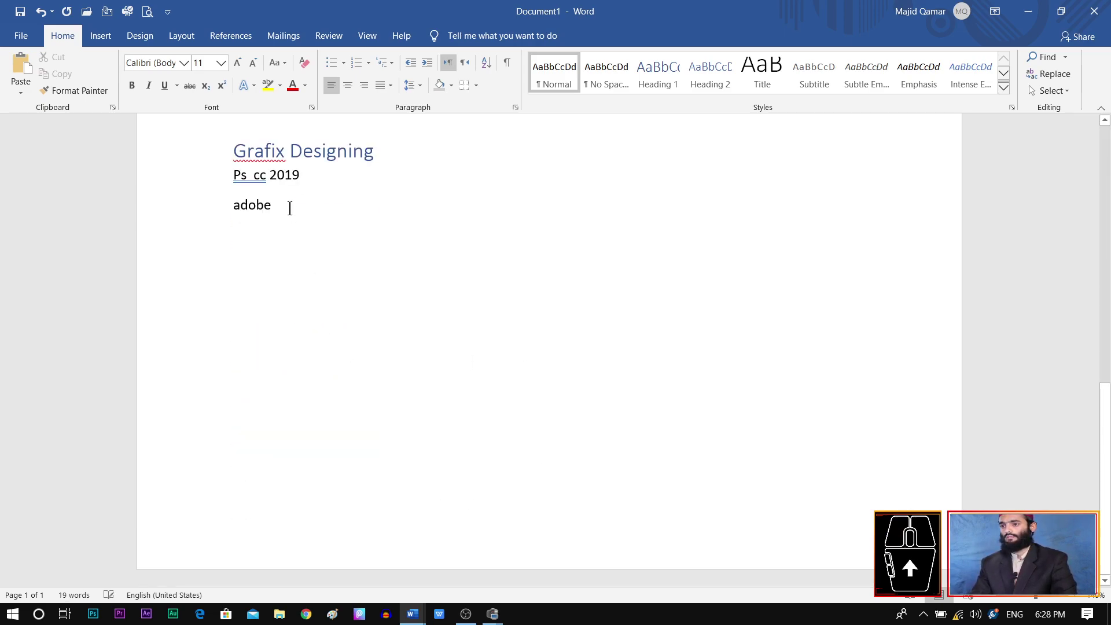
pyautogui.press('Return')
pyautogui.write('ms')
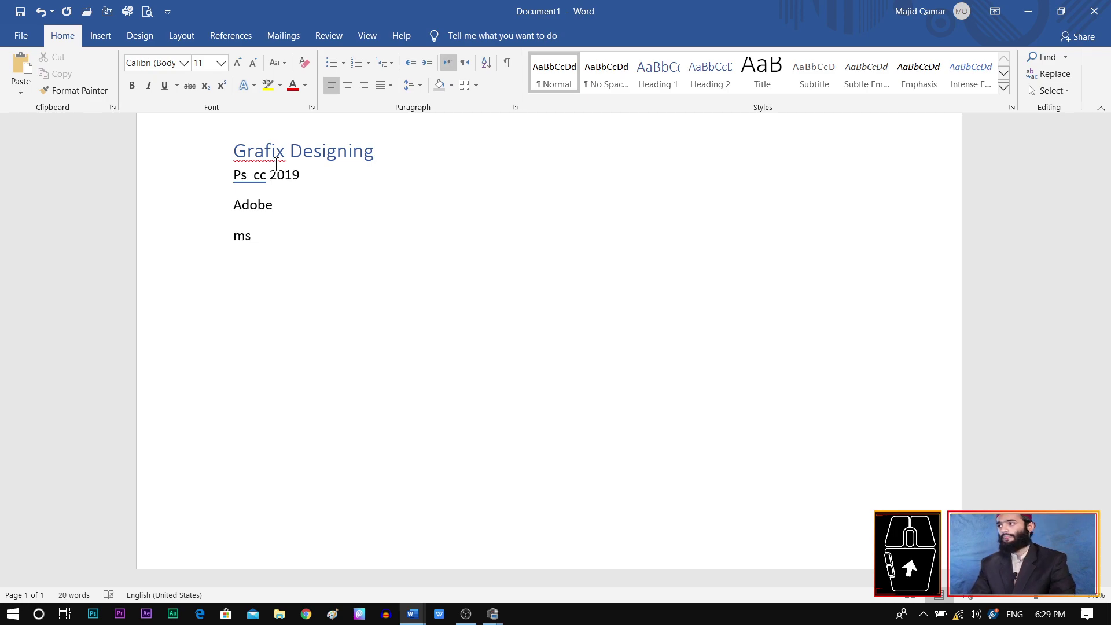
pyautogui.click(1051, 73)
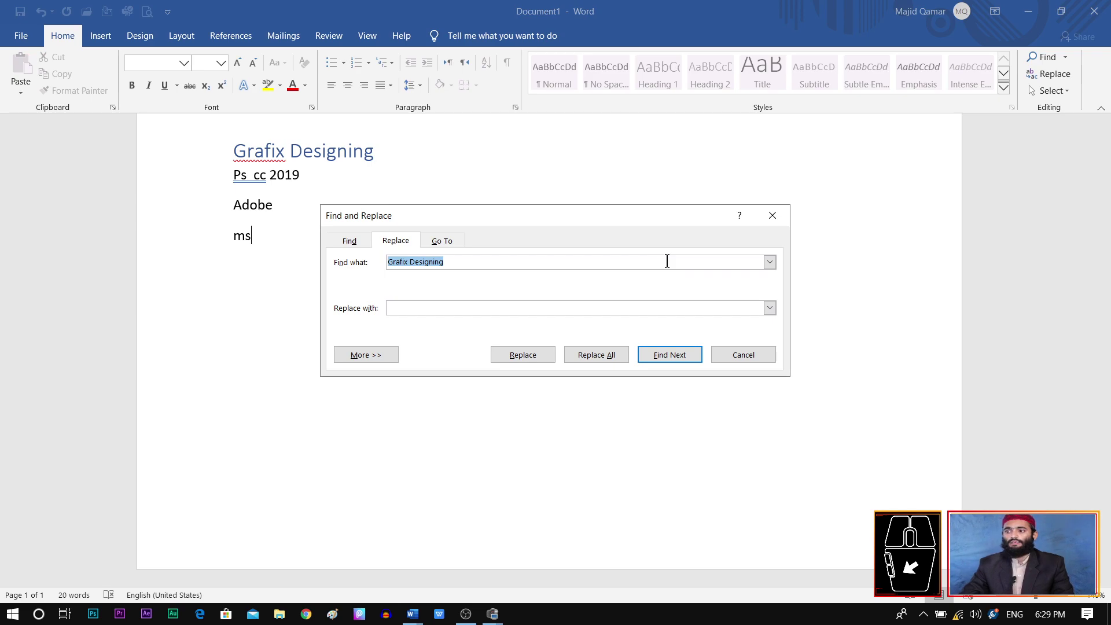
# Step: Replace all 5 occurrences of 'ms' with 'ps' and close the dialog
pyautogui.click(637, 263)
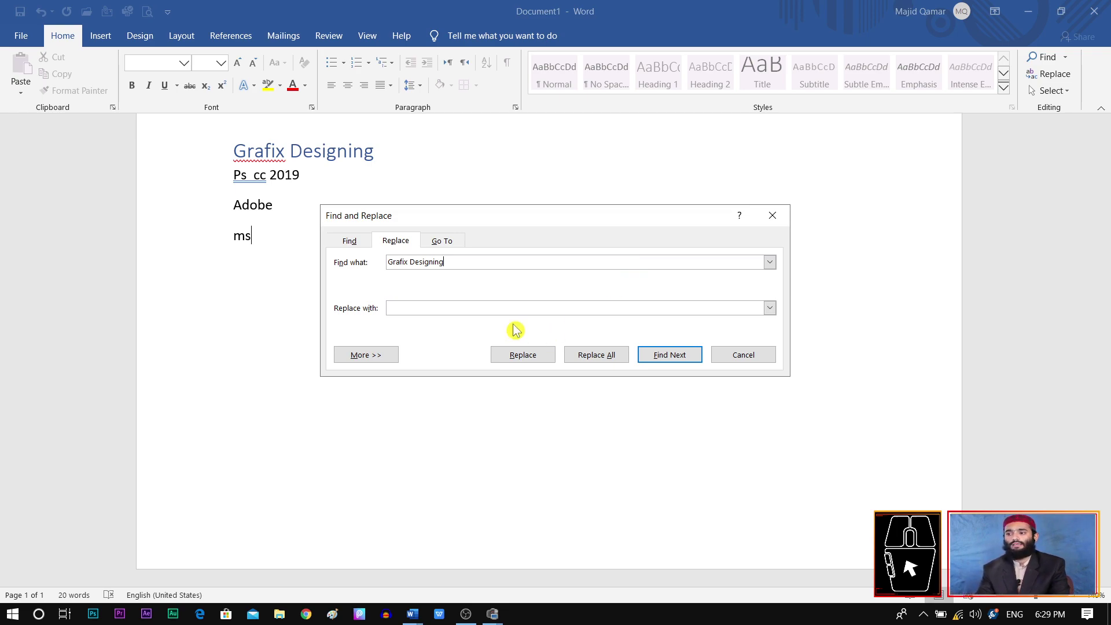
pyautogui.moveTo(468, 260); pyautogui.dragTo(307, 261)
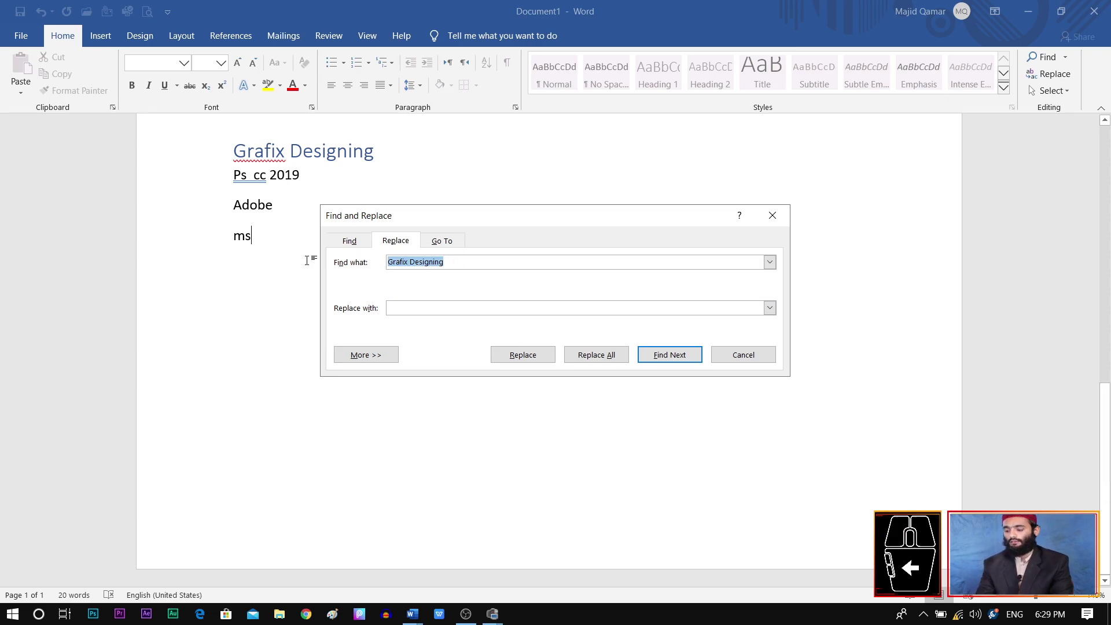
pyautogui.press('BackSpace')
pyautogui.write('ms')
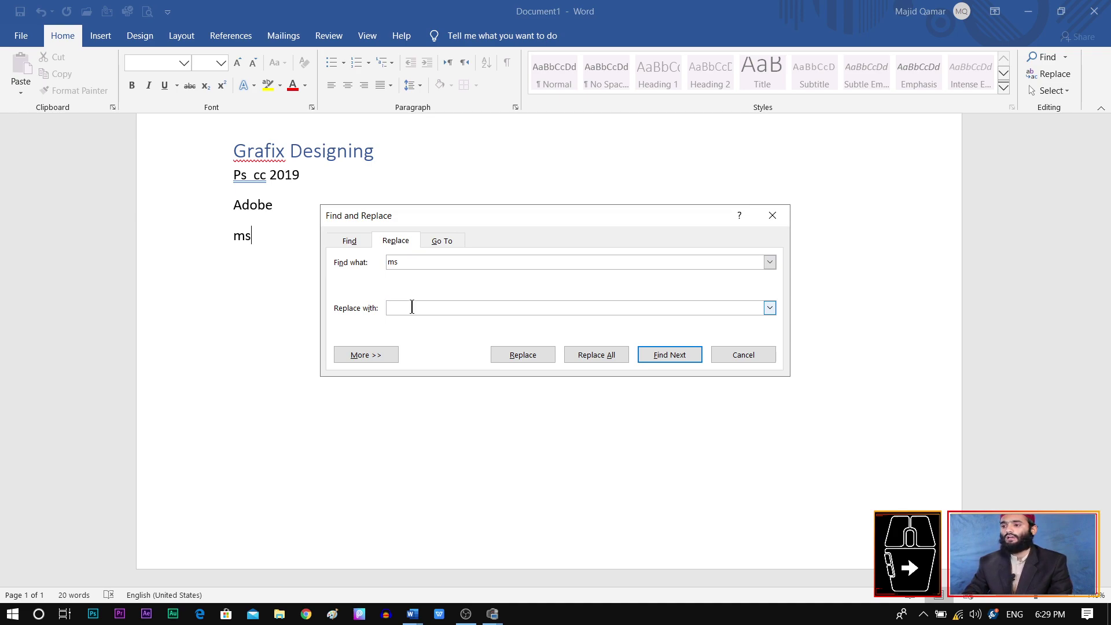
pyautogui.write('ps')
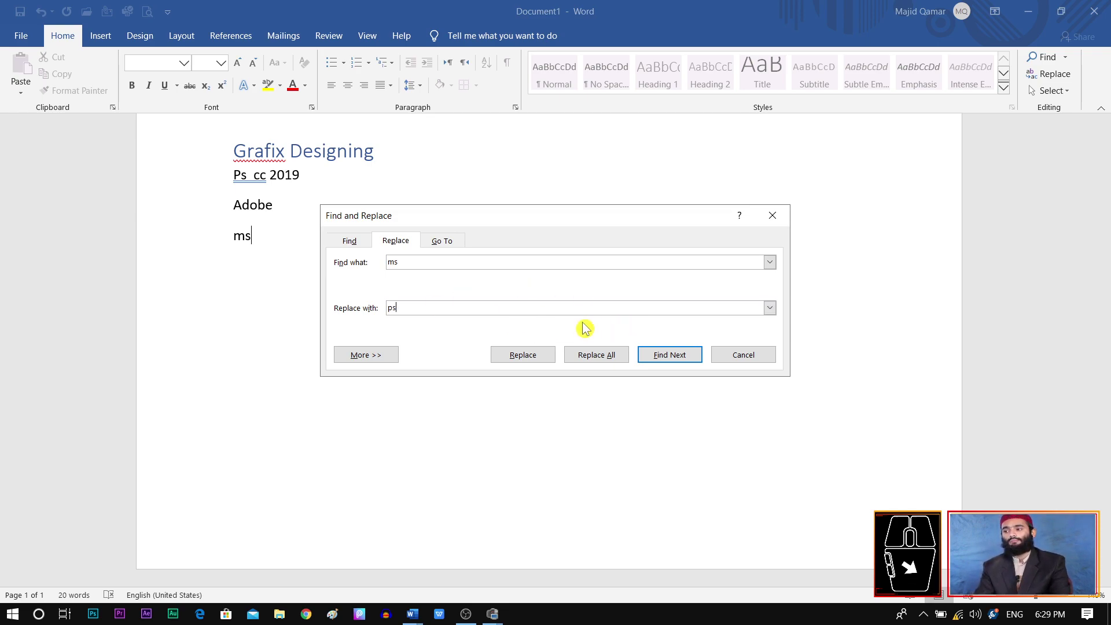
pyautogui.click(596, 355)
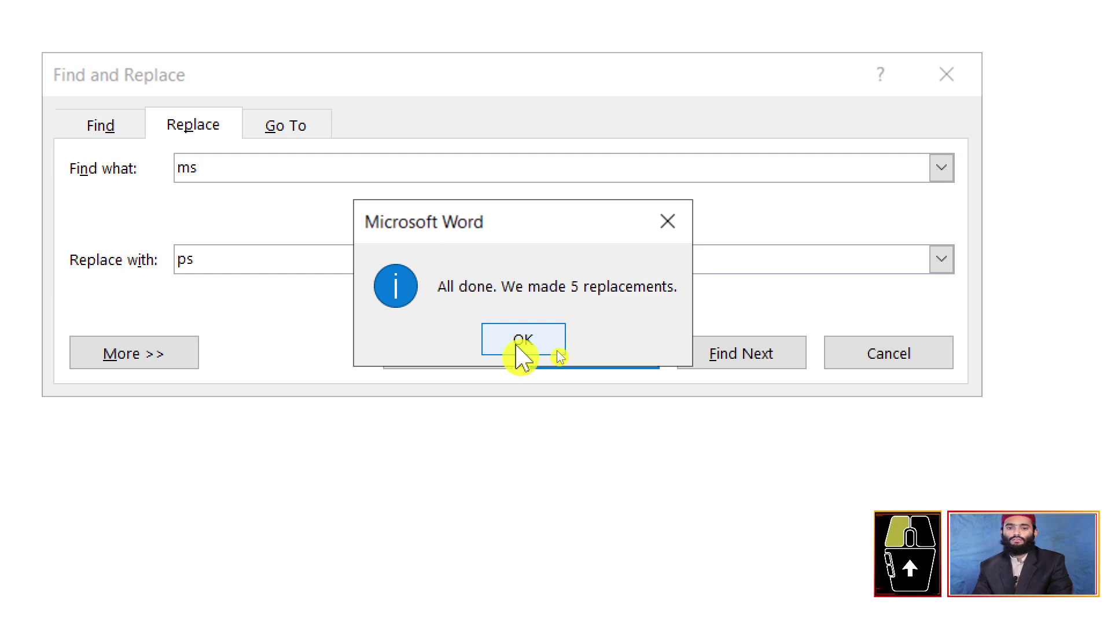
pyautogui.click(520, 350)
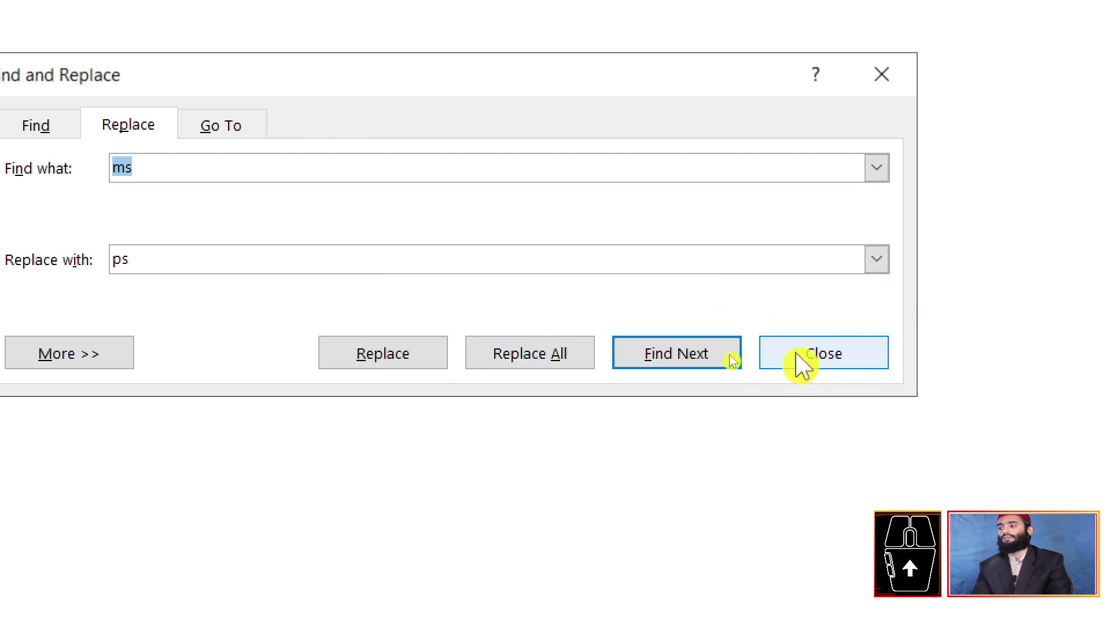
pyautogui.click(800, 355)
pyautogui.scroll(10, 598, 256)
pyautogui.scroll(-1, 598, 256)
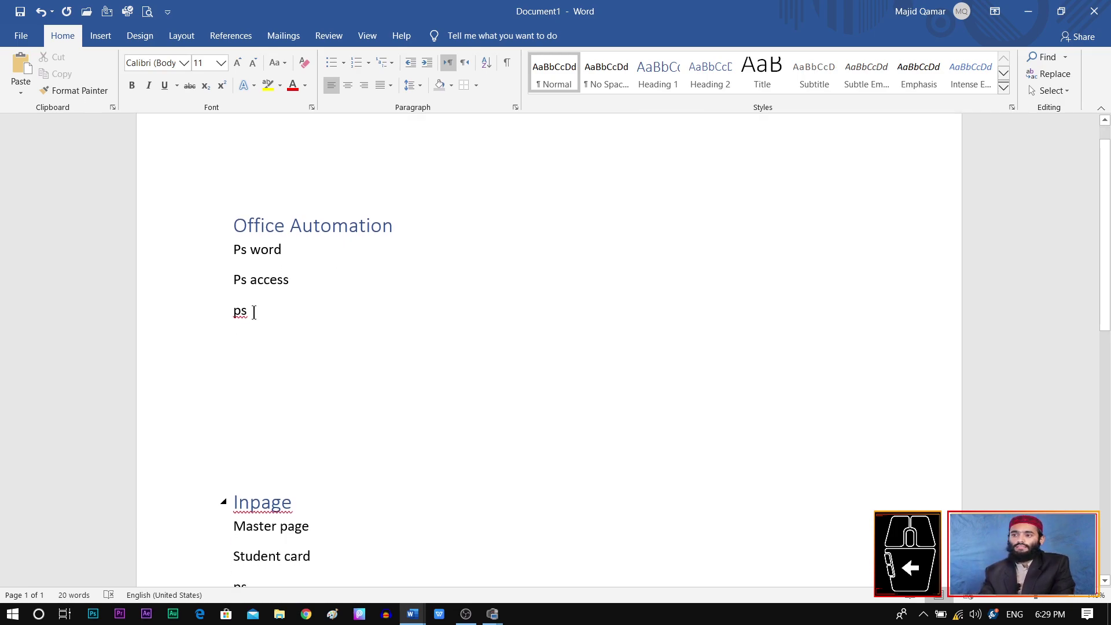
pyautogui.scroll(-3, 254, 312)
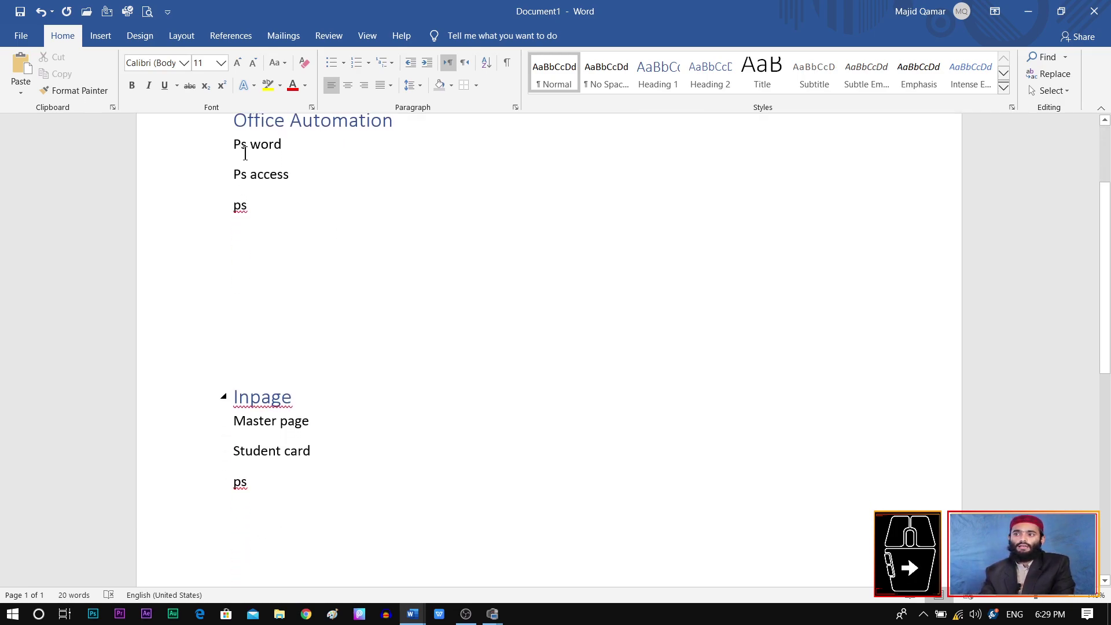
# Step: Select the whole document with Ctrl+A and look through the Select menu options
pyautogui.click(248, 180)
pyautogui.scroll(-1, 346, 245)
pyautogui.scroll(4, 346, 245)
pyautogui.hotkey('ctrl', 'a')
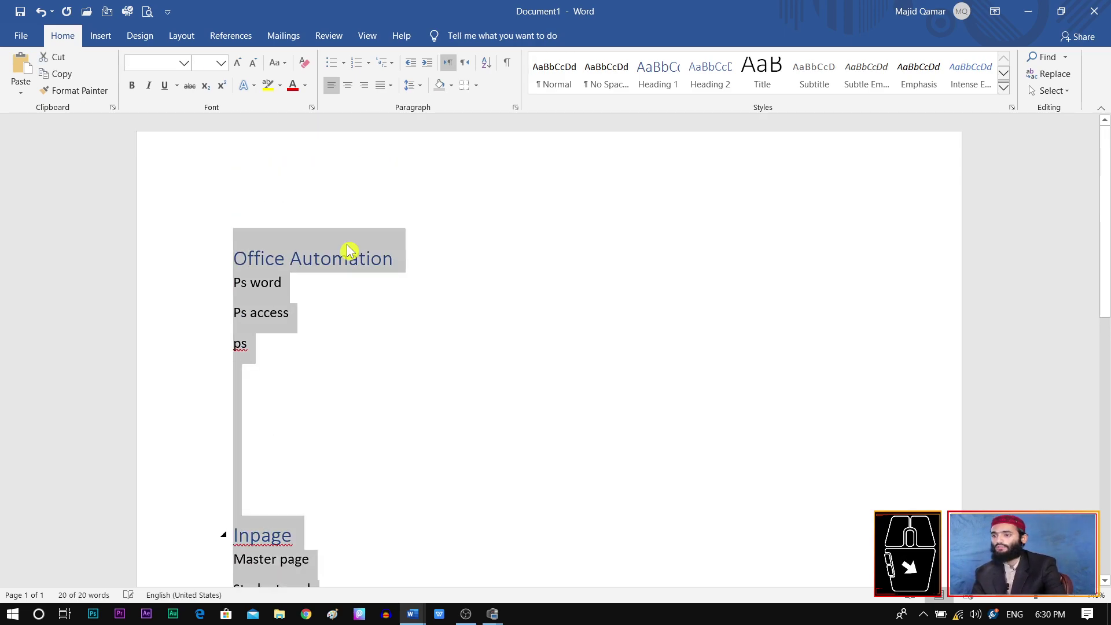
pyautogui.click(1052, 91)
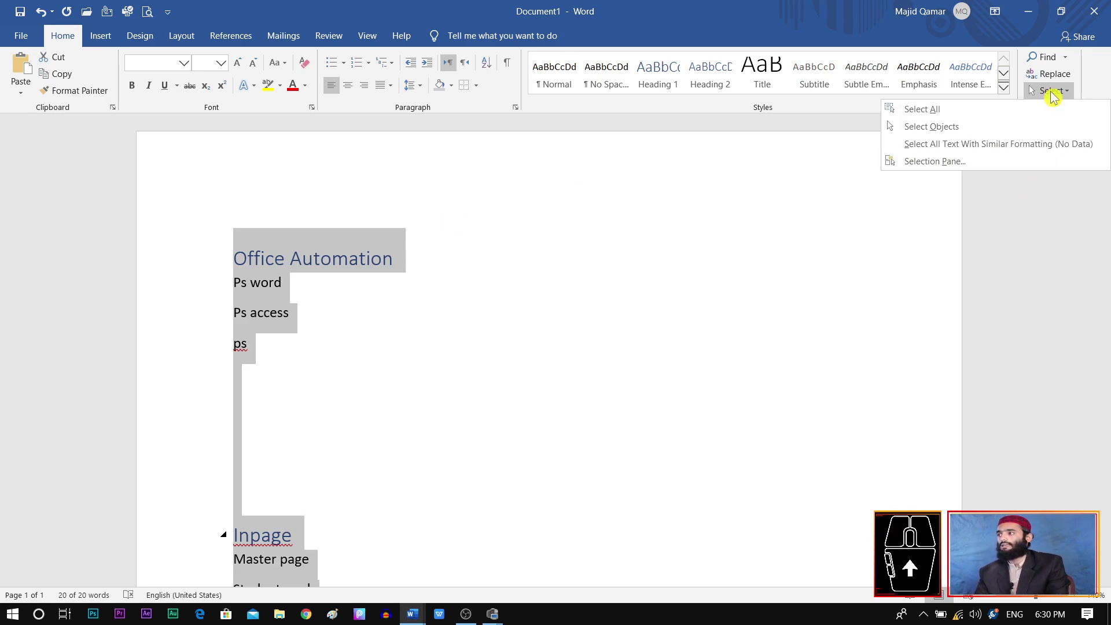
pyautogui.press('Escape')
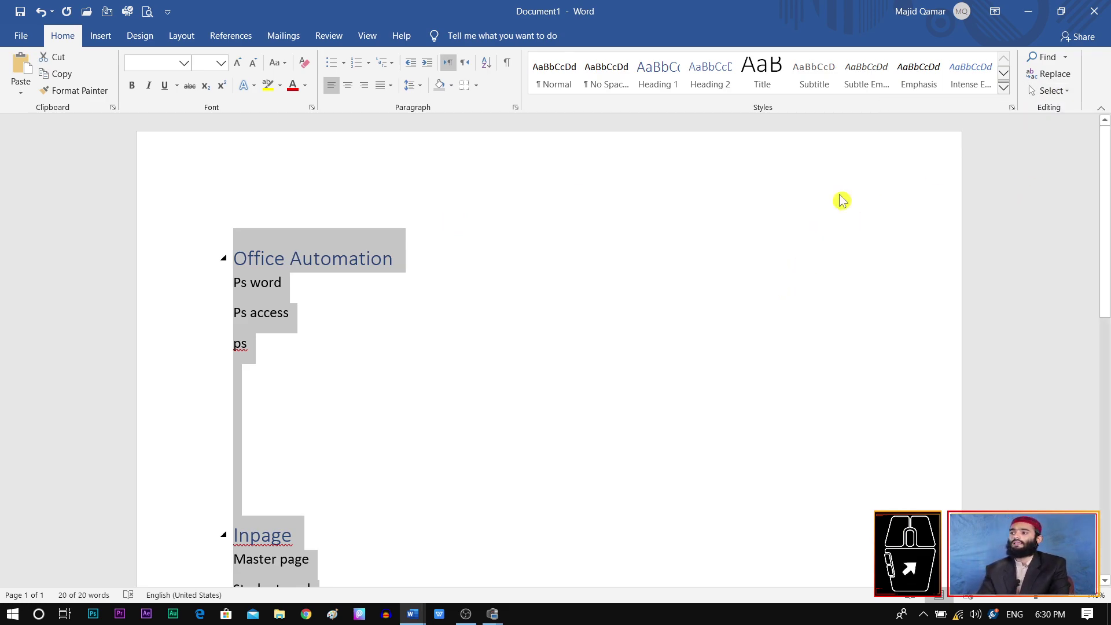
pyautogui.click(1050, 90)
pyautogui.press('Escape')
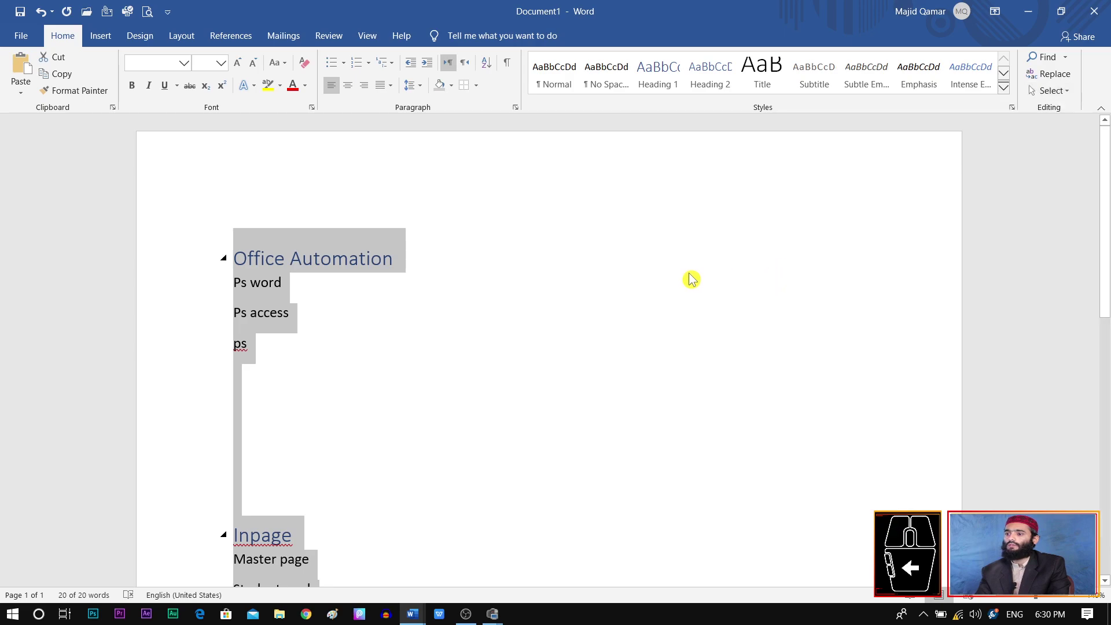
pyautogui.click(520, 299)
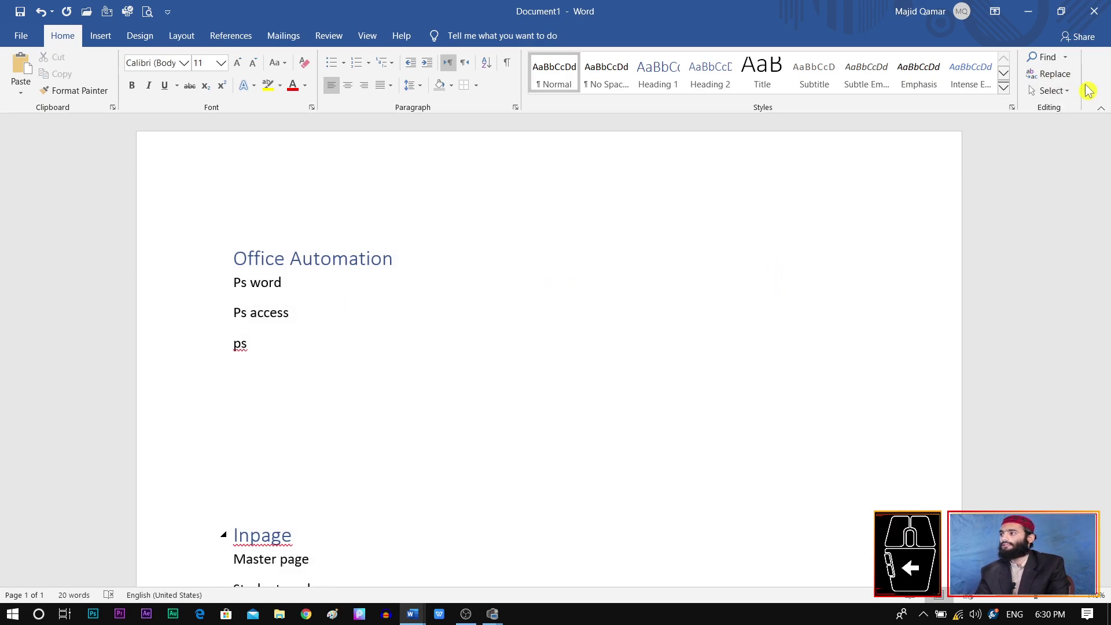
# Step: Try Select All and Select Objects from the Select menu, then go to the File backstage
pyautogui.click(1063, 95)
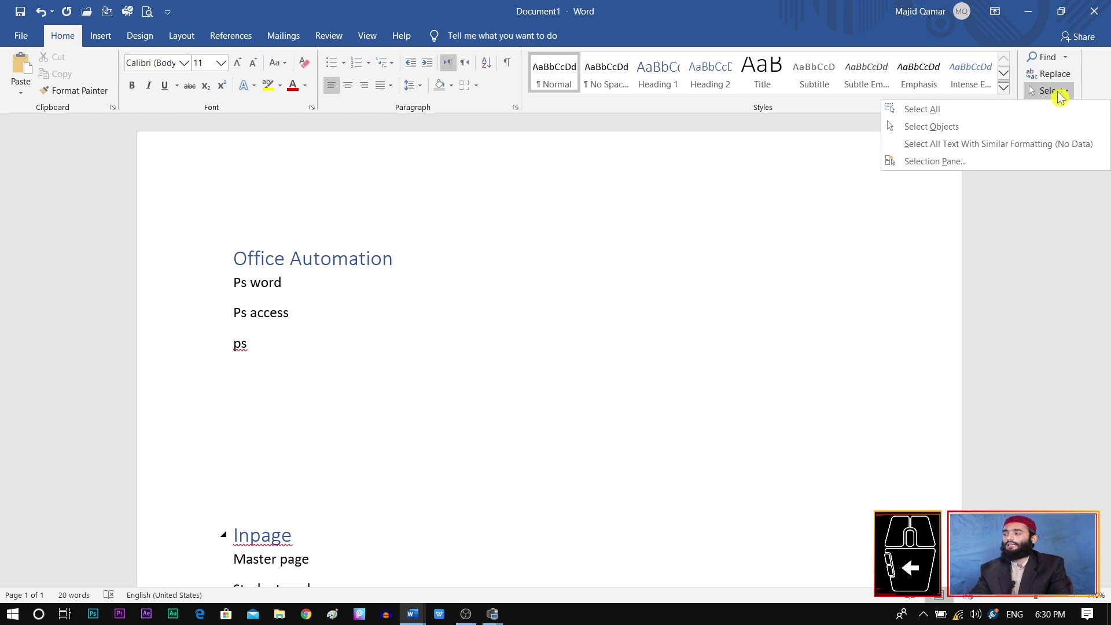
pyautogui.click(1046, 109)
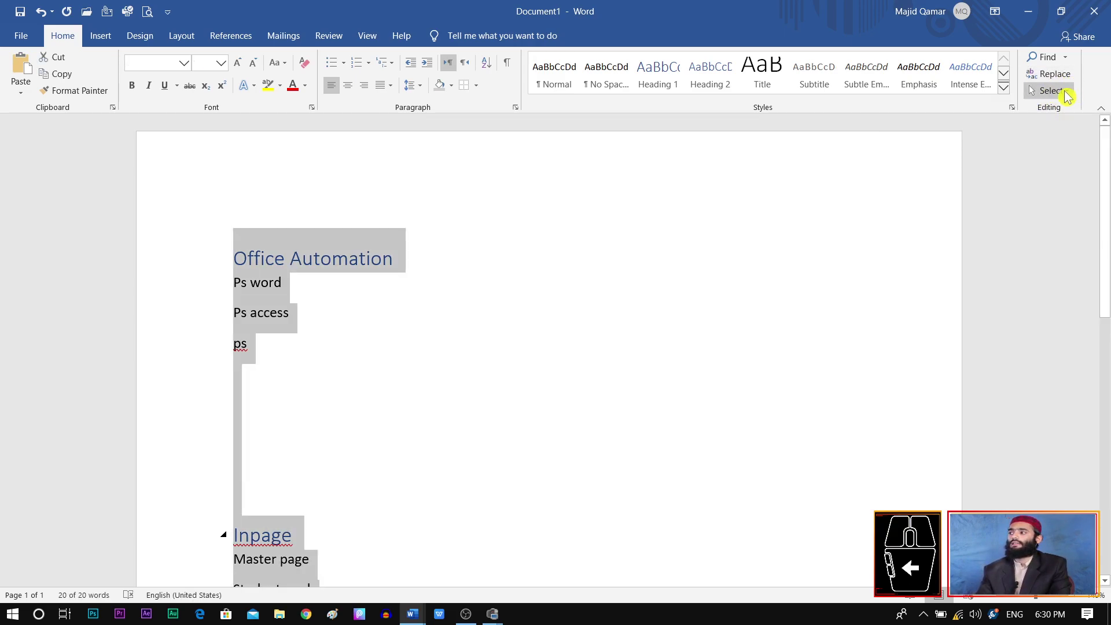
pyautogui.click(1054, 88)
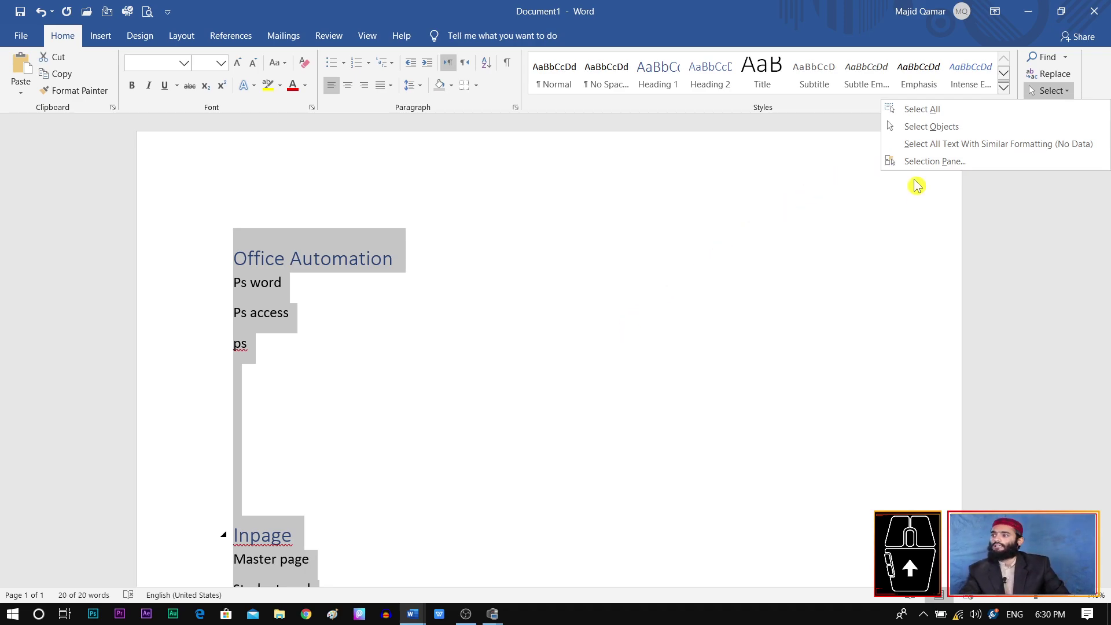
pyautogui.click(926, 128)
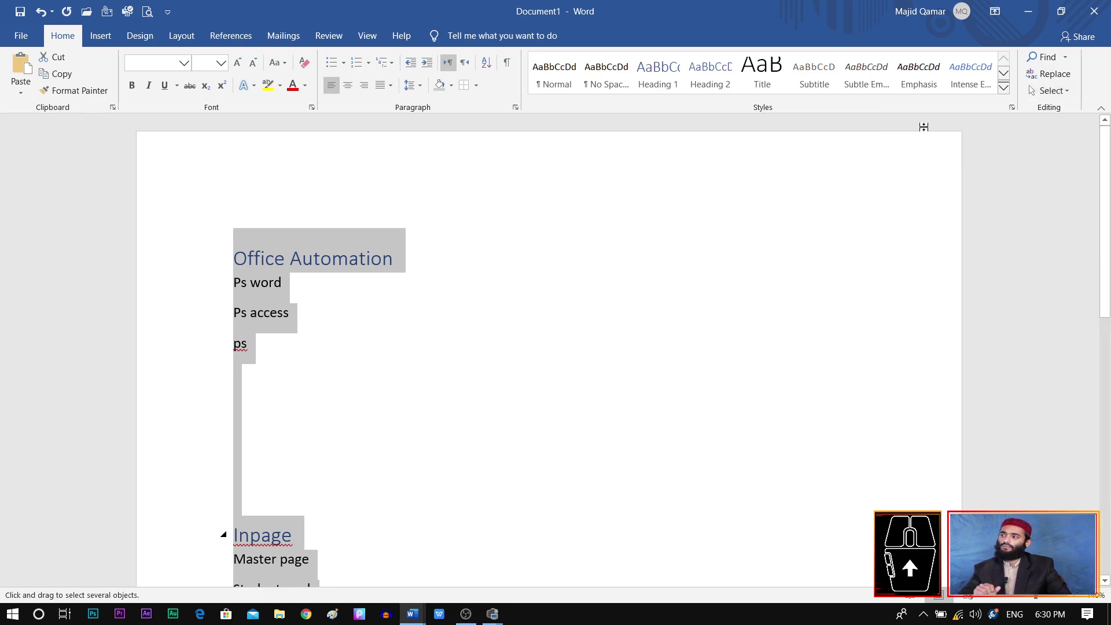
pyautogui.click(287, 317)
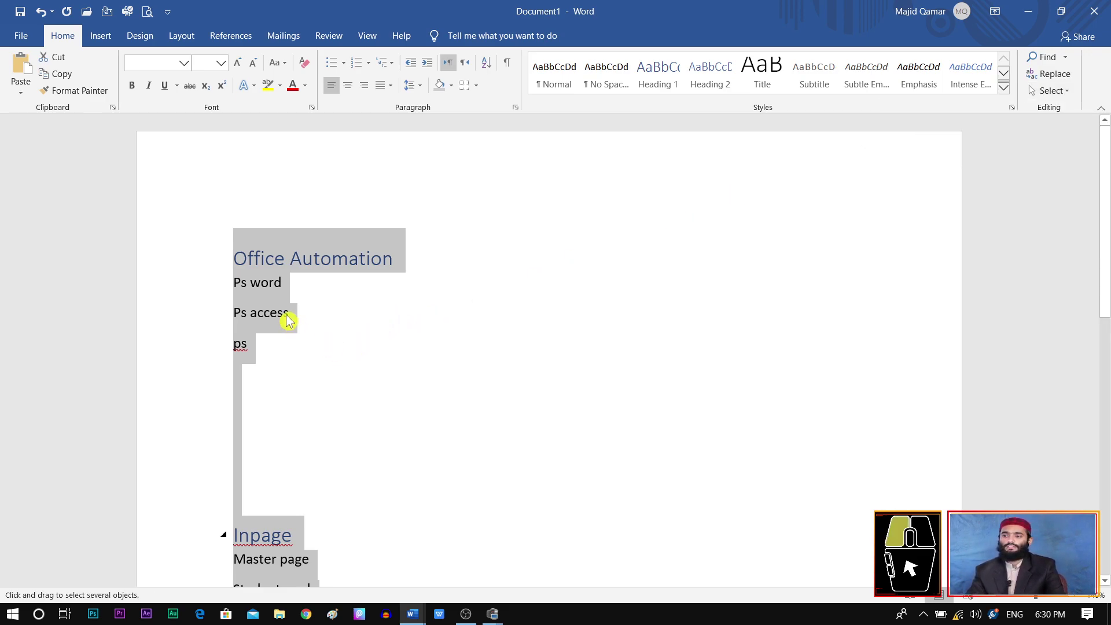
pyautogui.click(20, 36)
# Step: Create a blank Document2 and paste the two copied sample lines into it
pyautogui.click(33, 101)
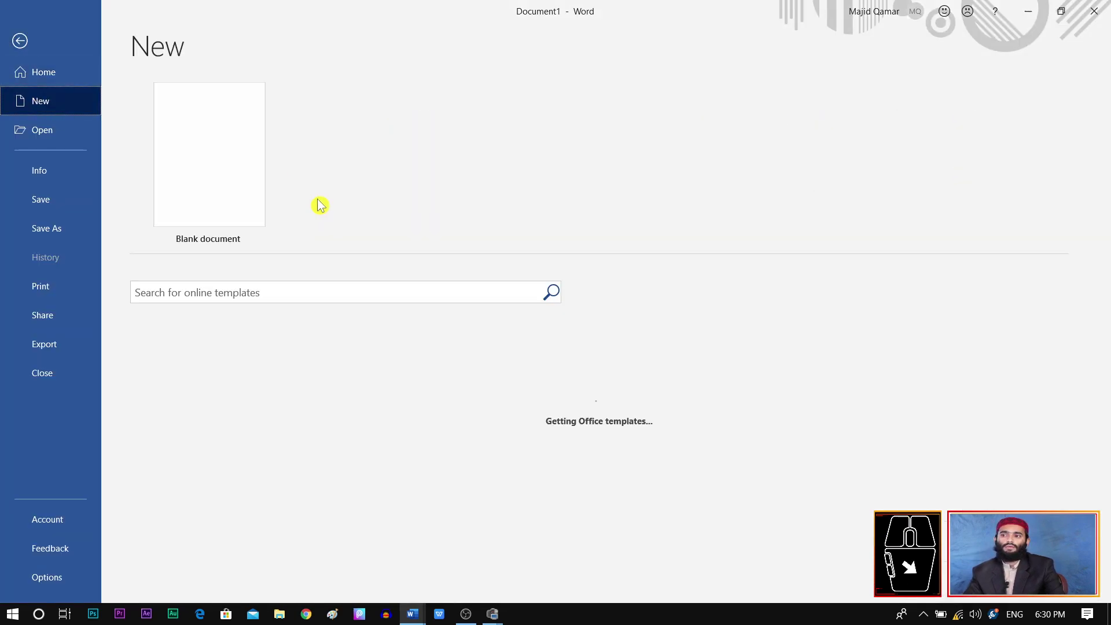
pyautogui.click(243, 168)
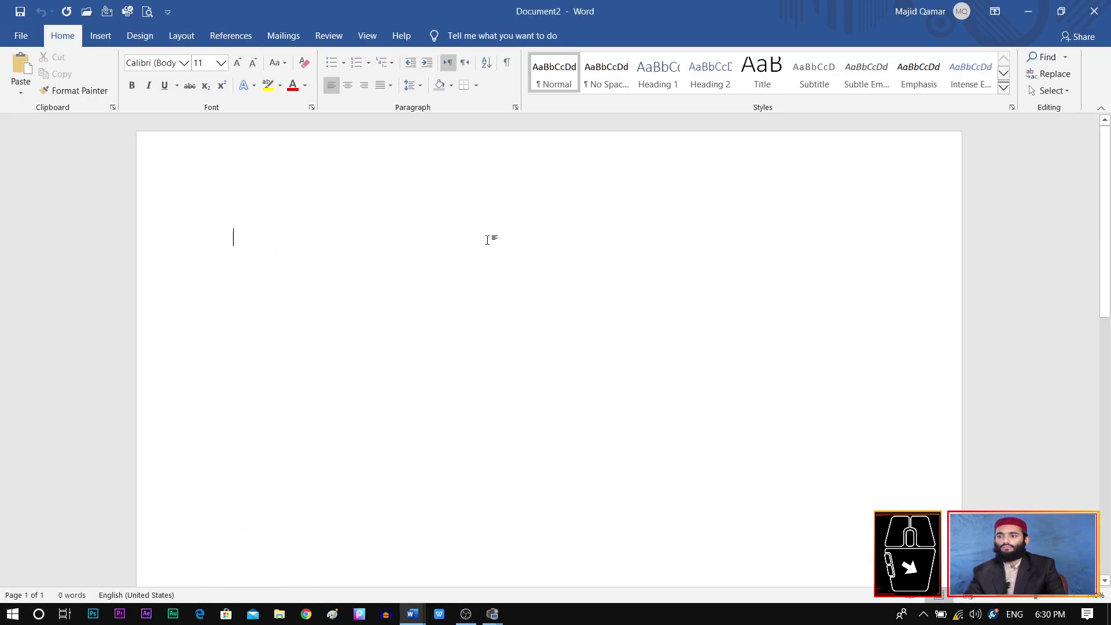
pyautogui.write('Dhasjkhdasdjkashdkjashdjkashdjkha djkaskdgaskdhask askdgaskdhak dgdfgggggggg')
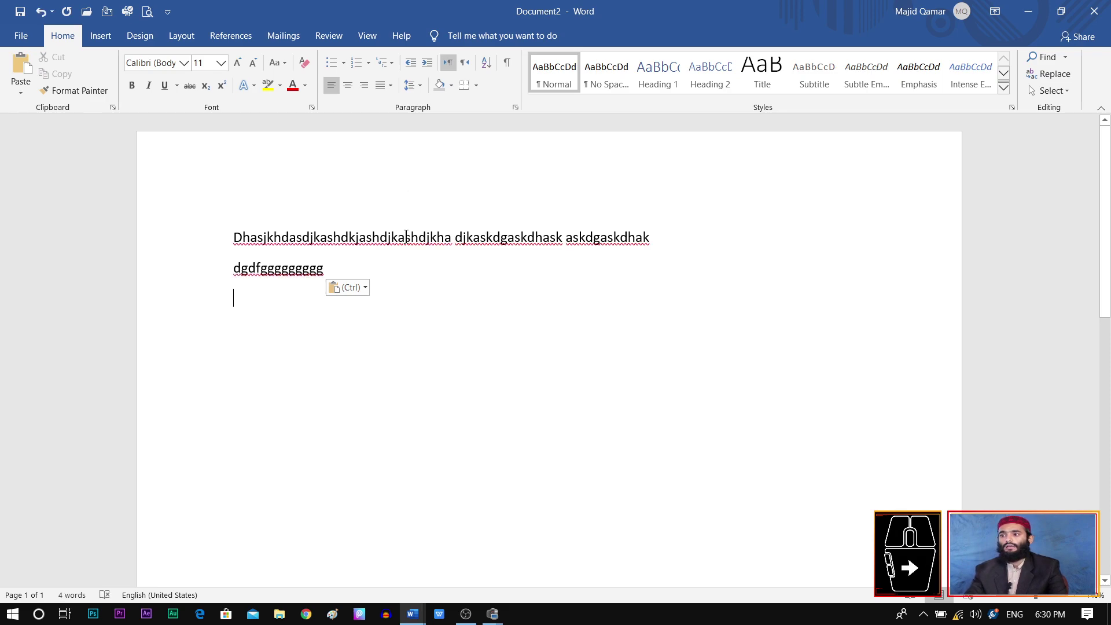
pyautogui.tripleClick(573, 250)
pyautogui.click(595, 293)
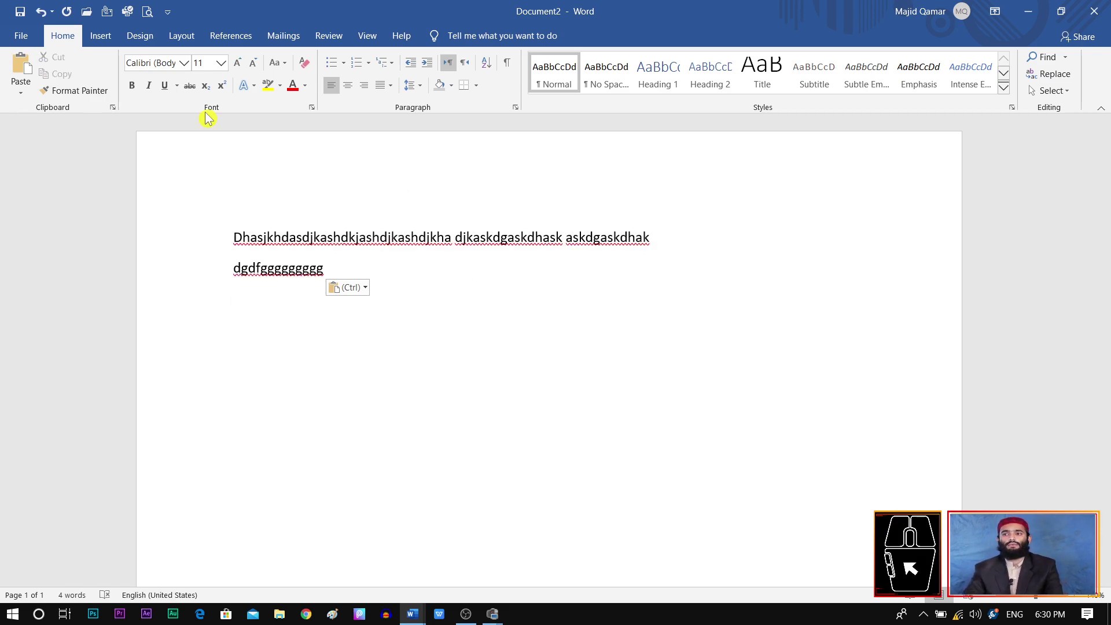
pyautogui.click(26, 37)
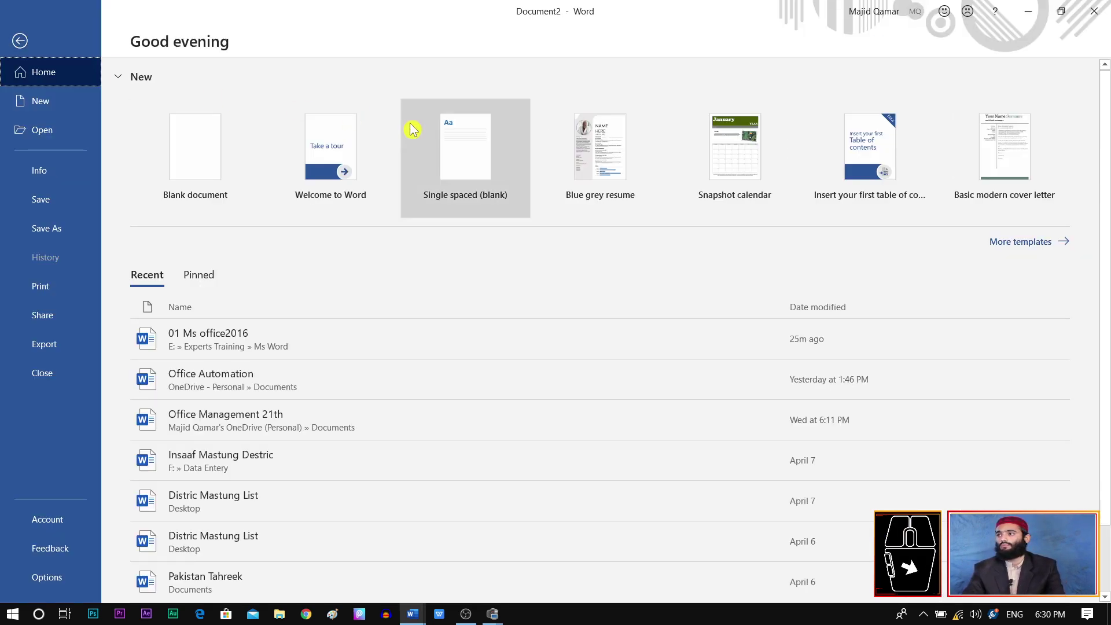
pyautogui.click(21, 41)
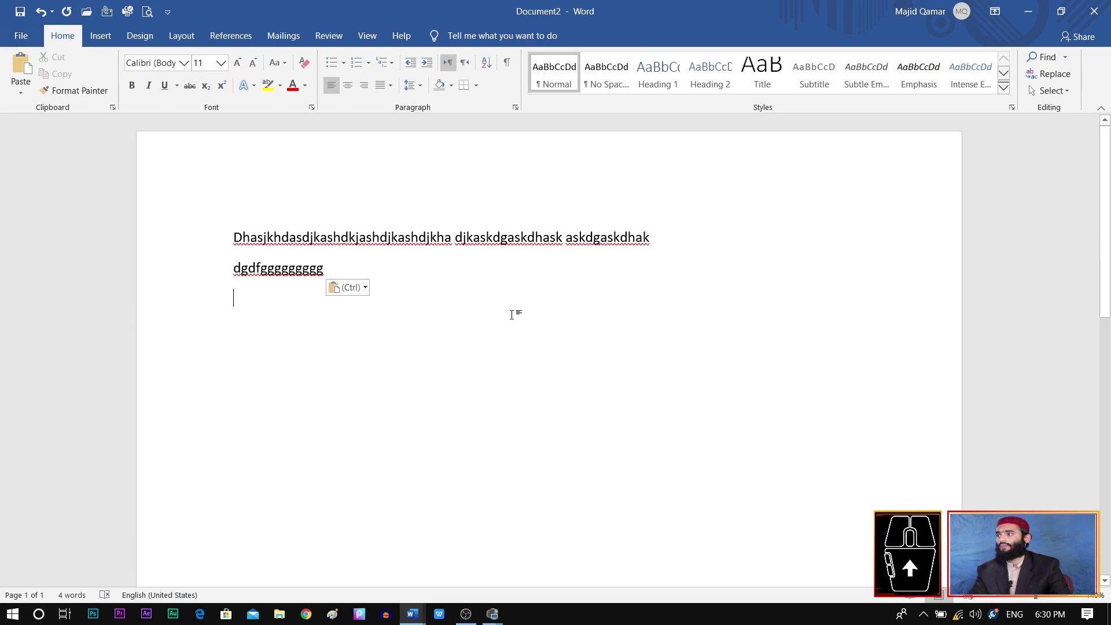
# Step: Try the Select options and Ctrl+A on Document2's text, then deselect
pyautogui.click(1062, 92)
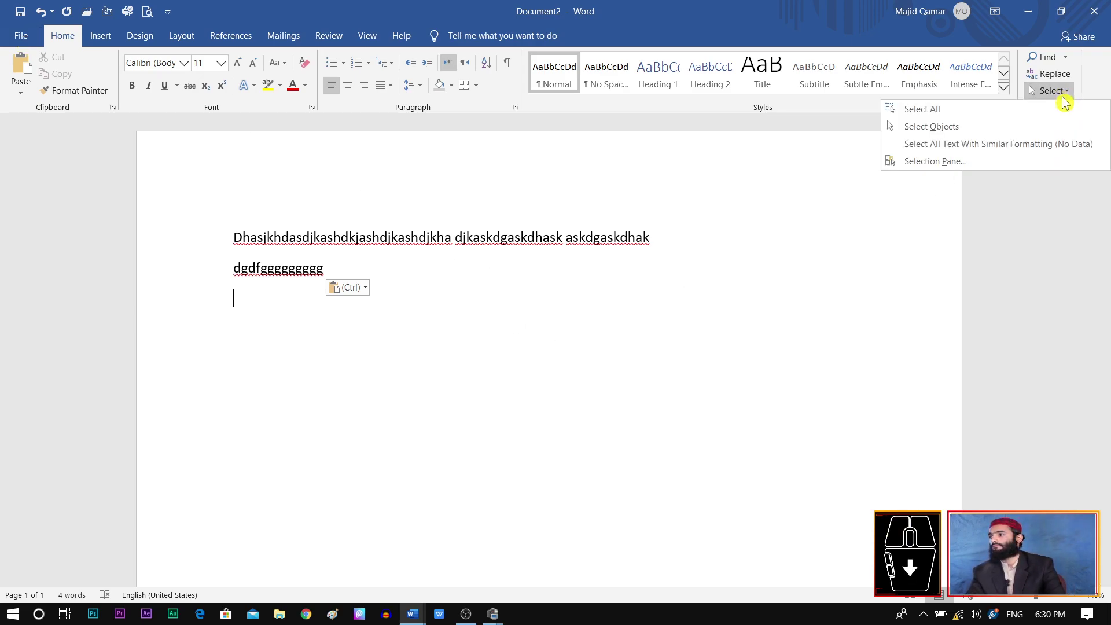
pyautogui.click(1065, 99)
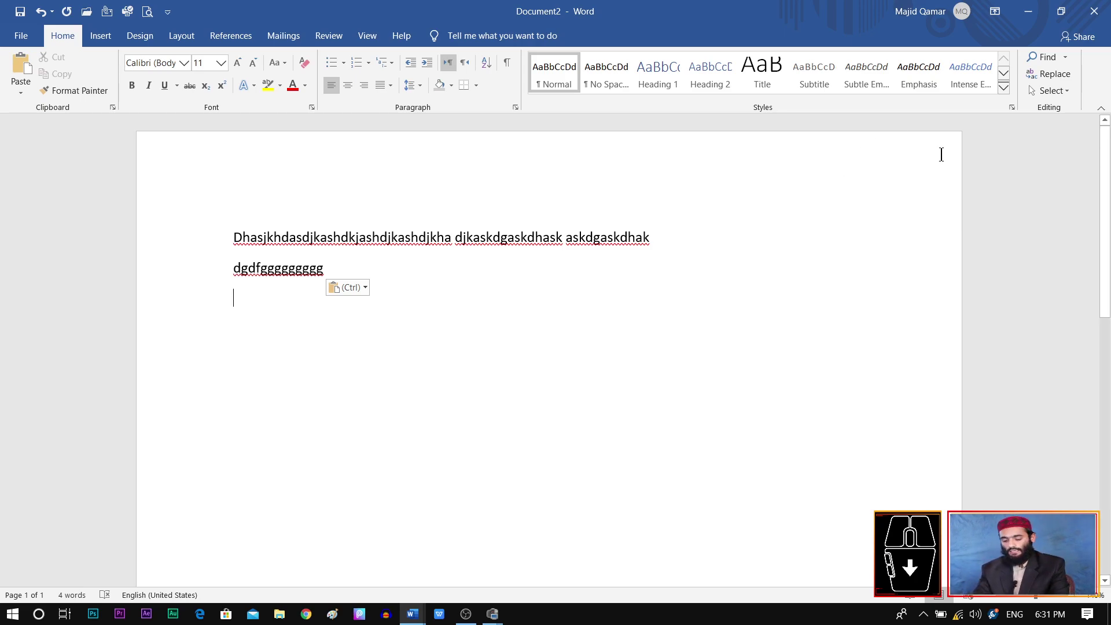
pyautogui.hotkey('ctrl', 'a')
pyautogui.click(507, 318)
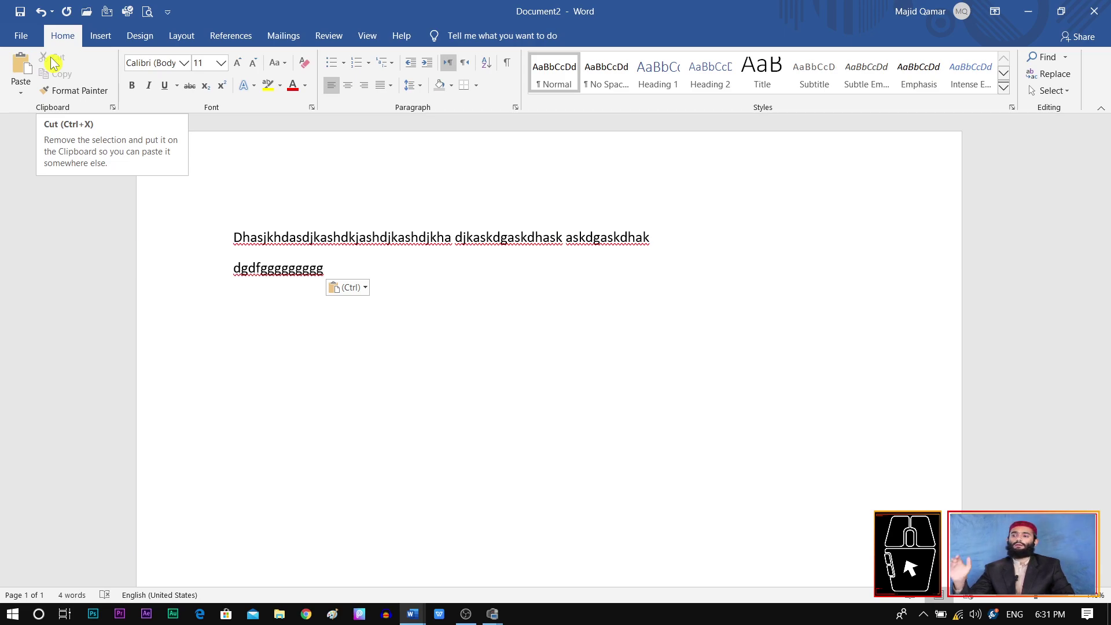
# Step: Select both sample lines and cut them, leaving Document2 empty
pyautogui.click(341, 265)
pyautogui.moveTo(341, 265); pyautogui.dragTo(233, 233)
pyautogui.press('super+c')
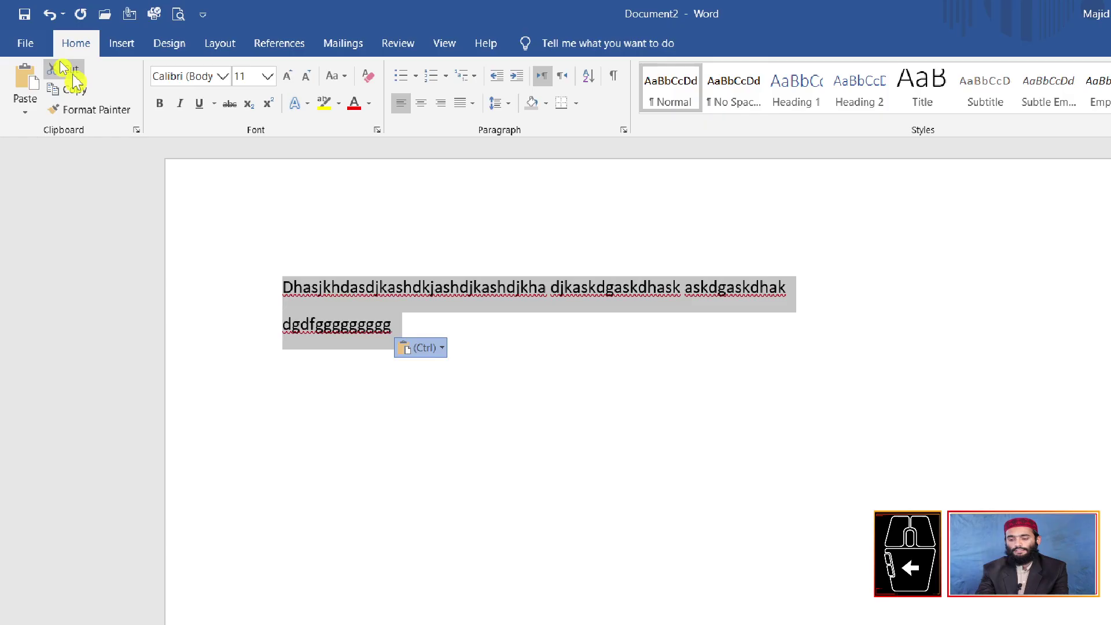
pyautogui.press('ctrl')
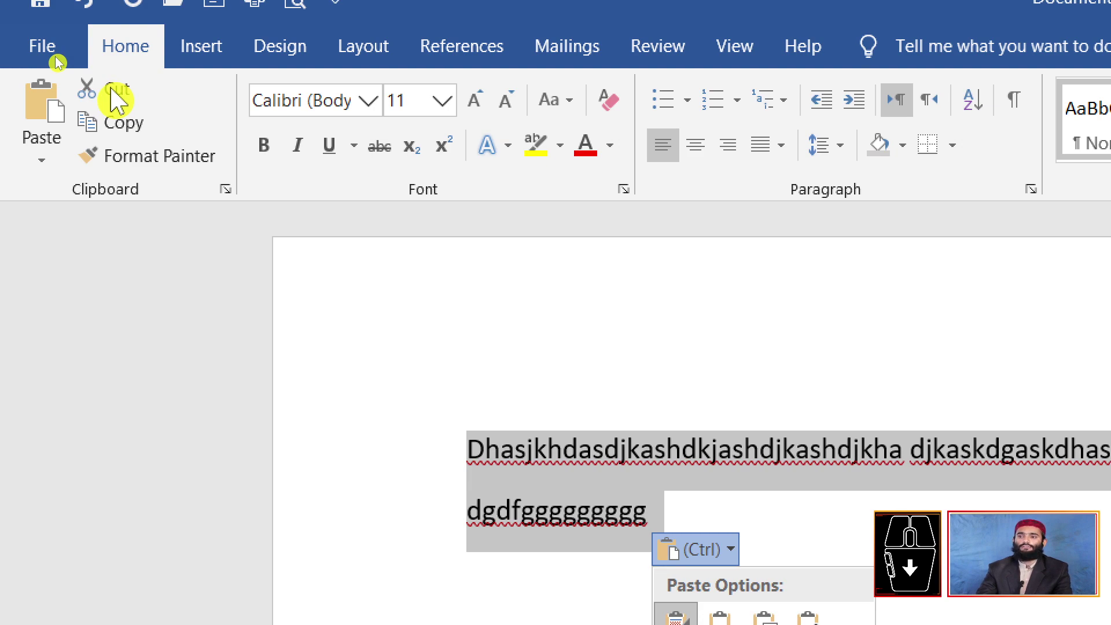
pyautogui.click(113, 92)
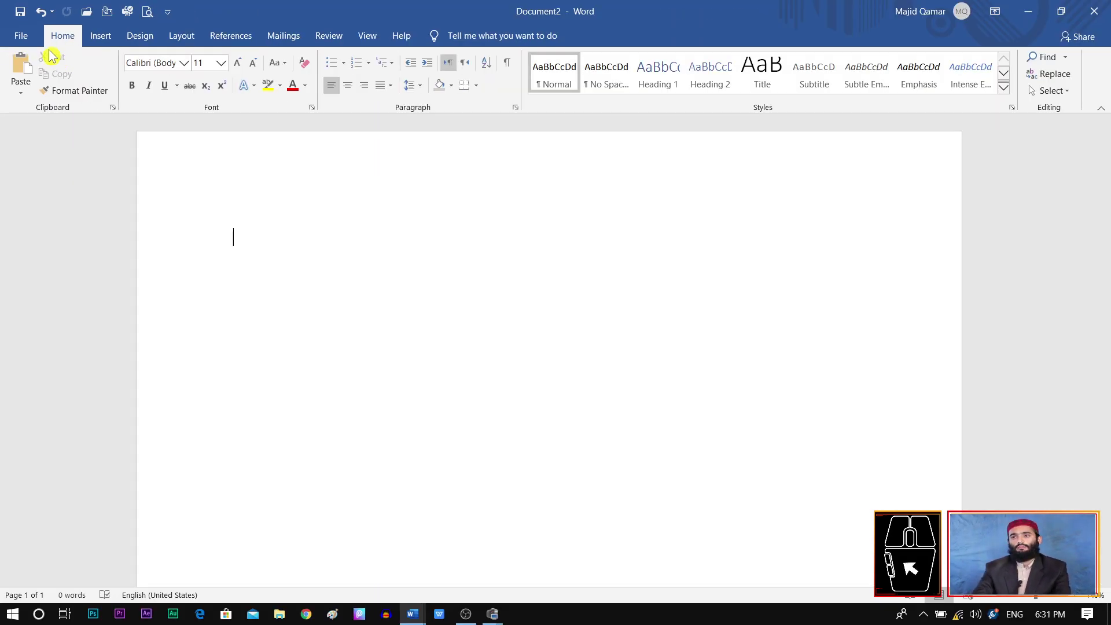
pyautogui.click(23, 36)
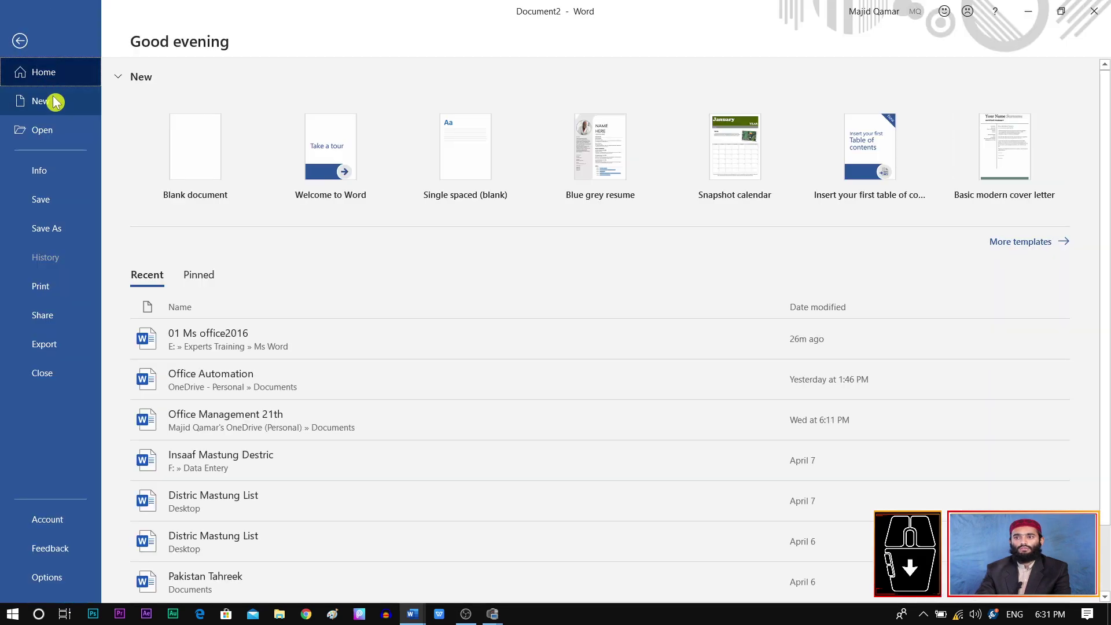
# Step: Create a new blank document and paste the two sample lines into it
pyautogui.click(58, 101)
pyautogui.click(215, 151)
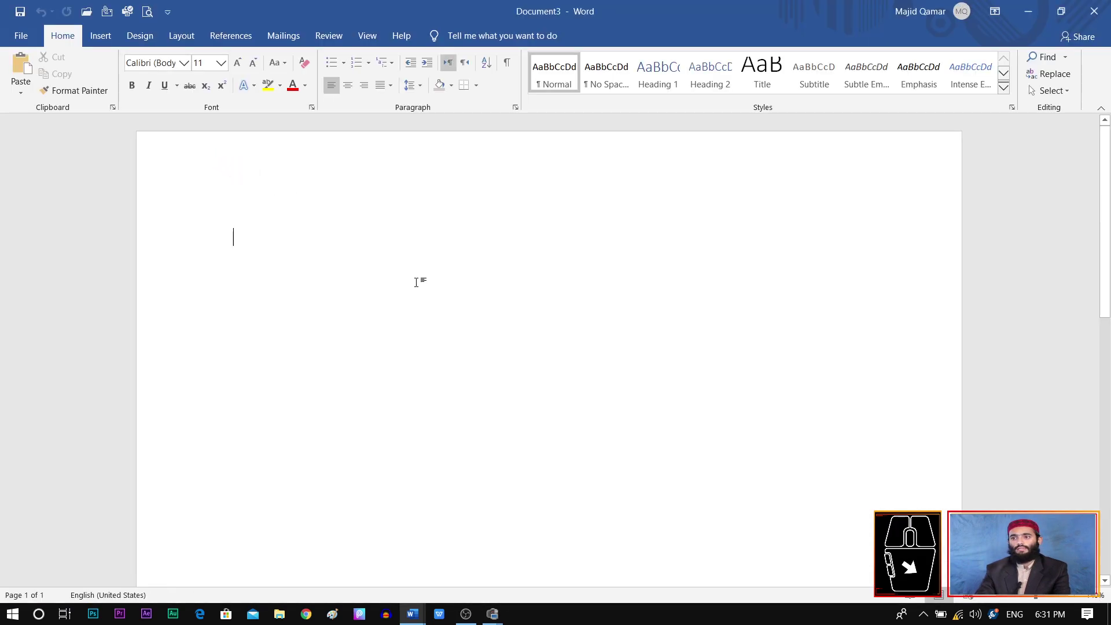
pyautogui.click(21, 69)
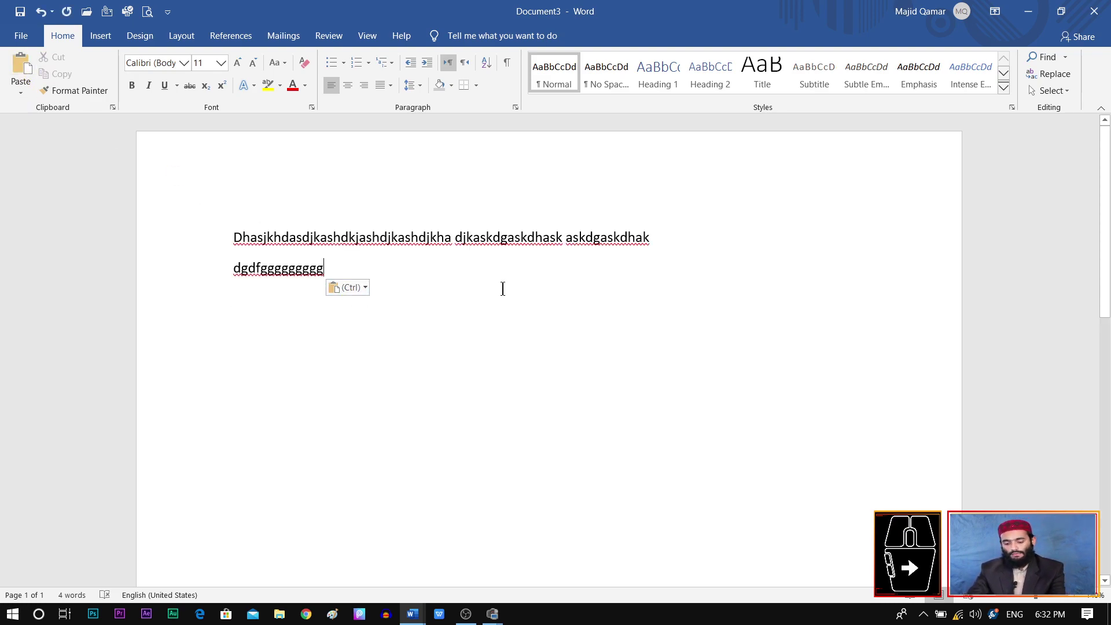
# Step: Select all, copy, and paste a second copy of the lines below the original
pyautogui.click(1052, 96)
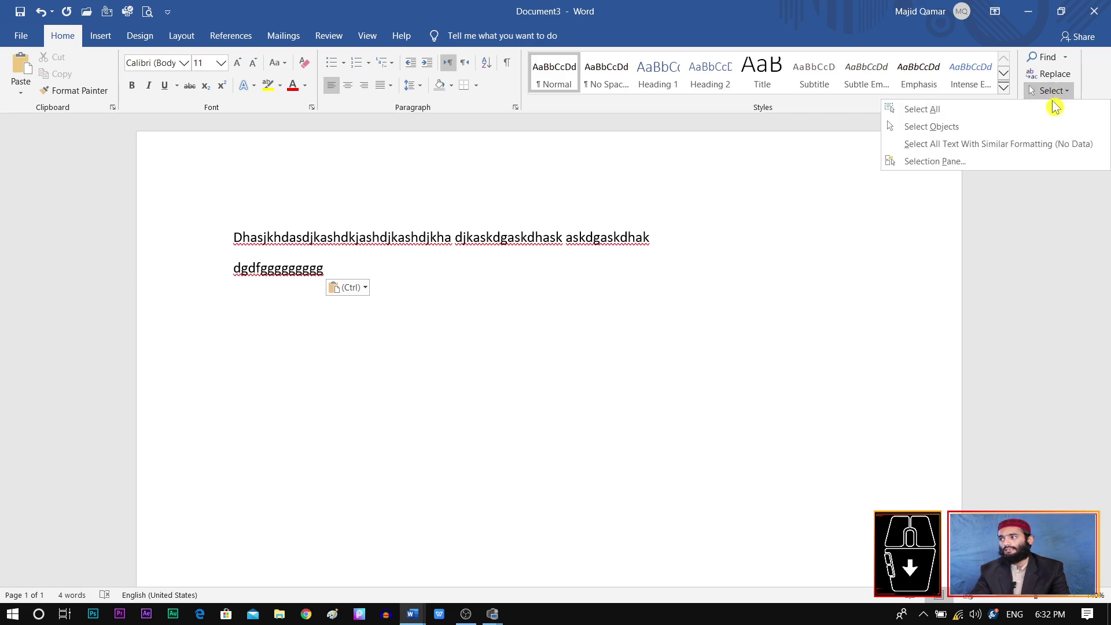
pyautogui.click(921, 109)
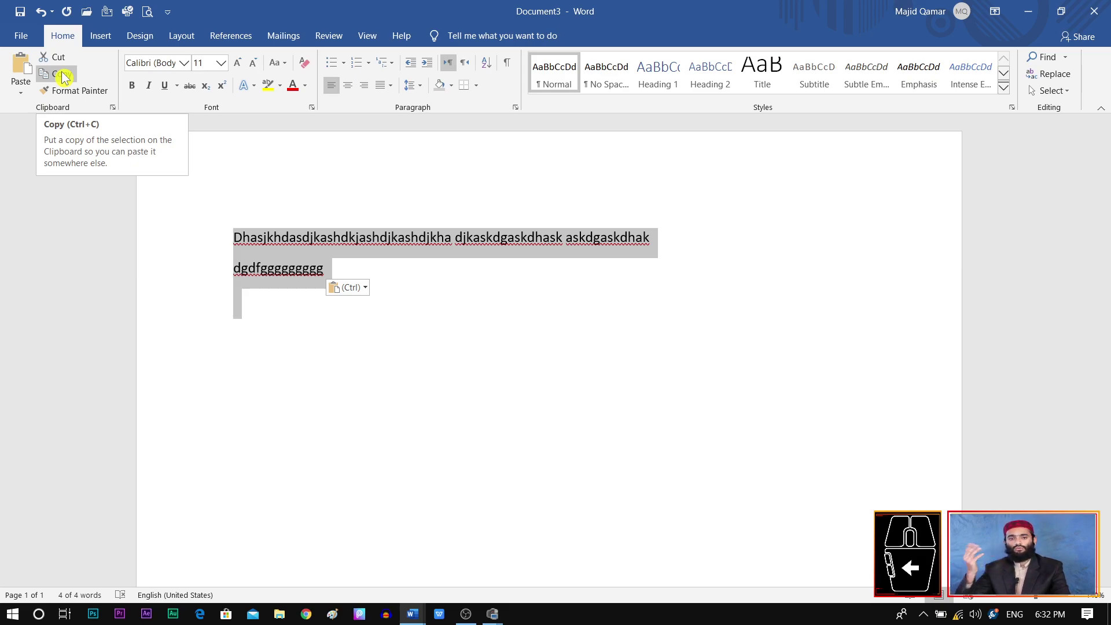
pyautogui.click(61, 74)
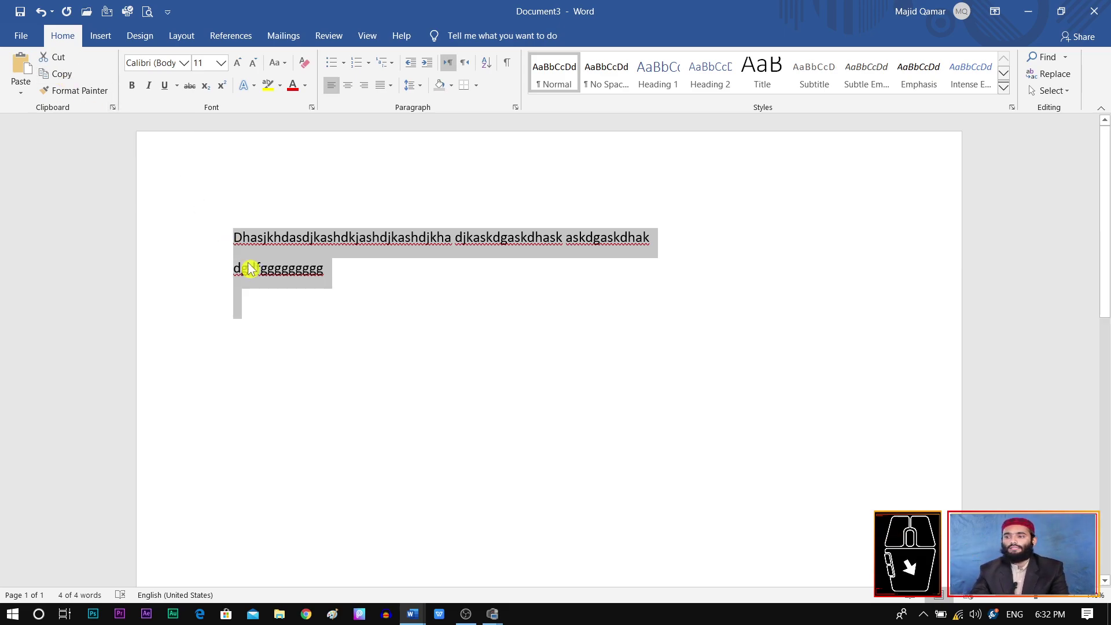
pyautogui.click(269, 312)
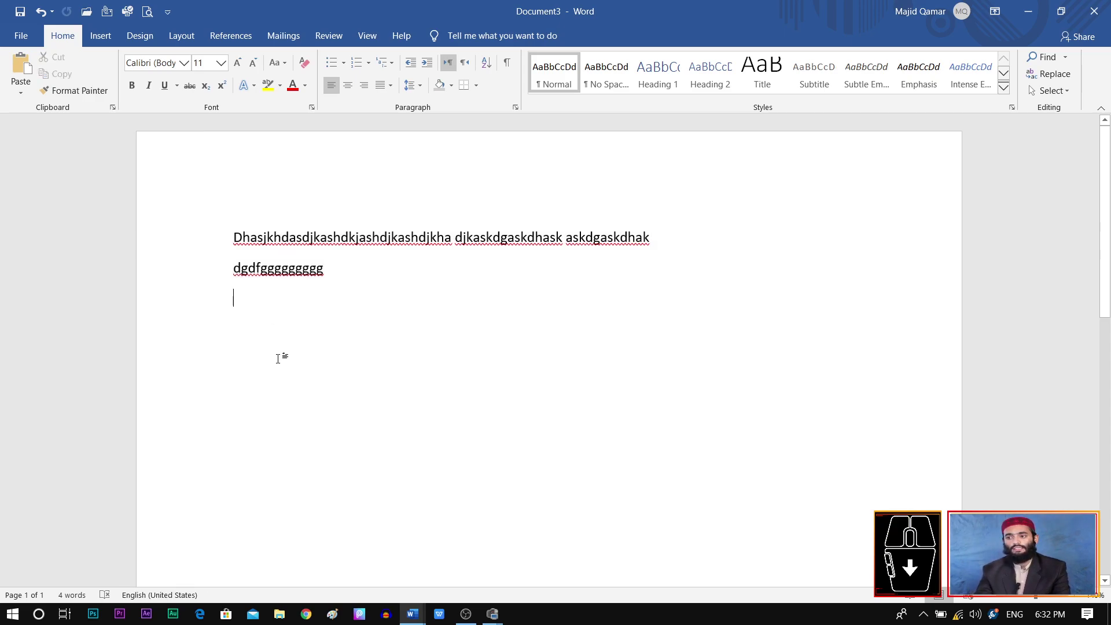
pyautogui.click(21, 65)
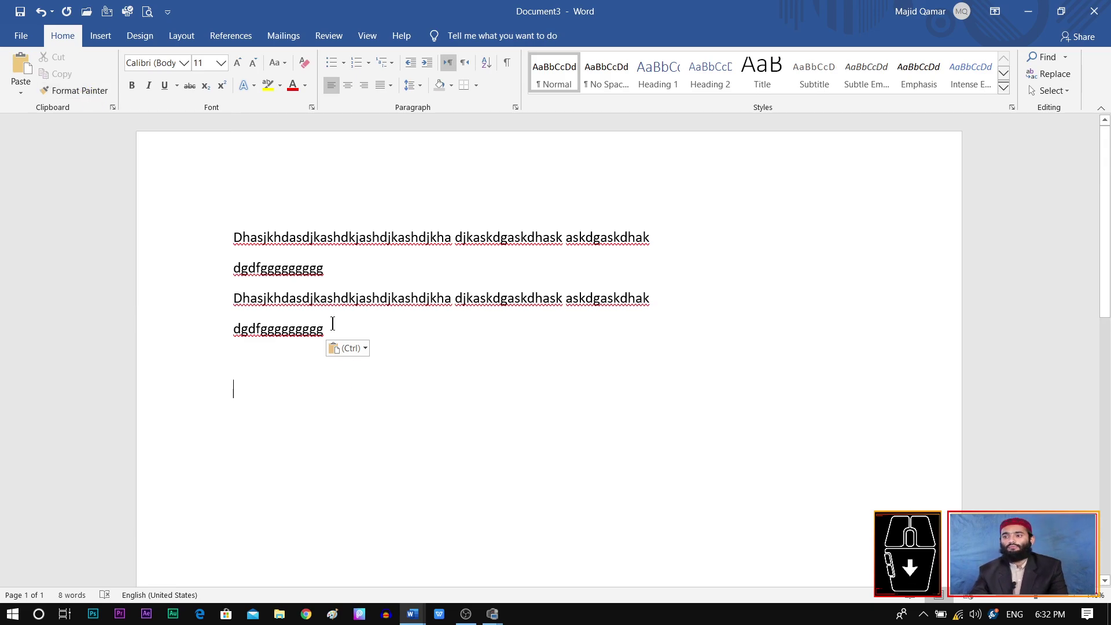
# Step: Restyle the copied lines 3–4 in Arial with a blue text effect
pyautogui.moveTo(334, 326); pyautogui.dragTo(234, 297)
pyautogui.click(183, 62)
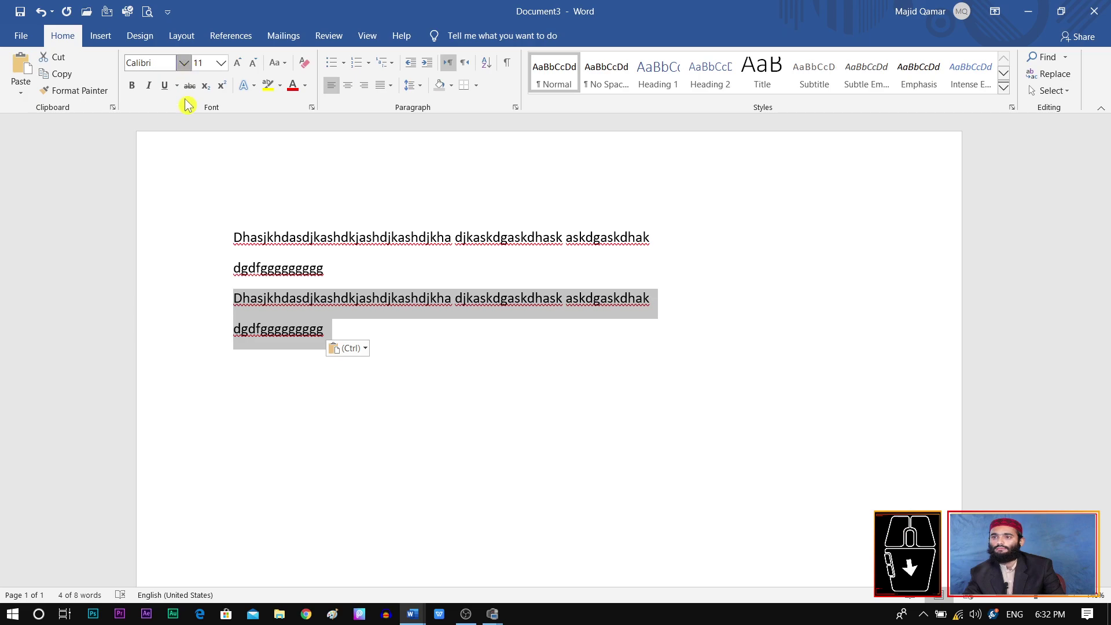
pyautogui.click(151, 148)
pyautogui.click(220, 62)
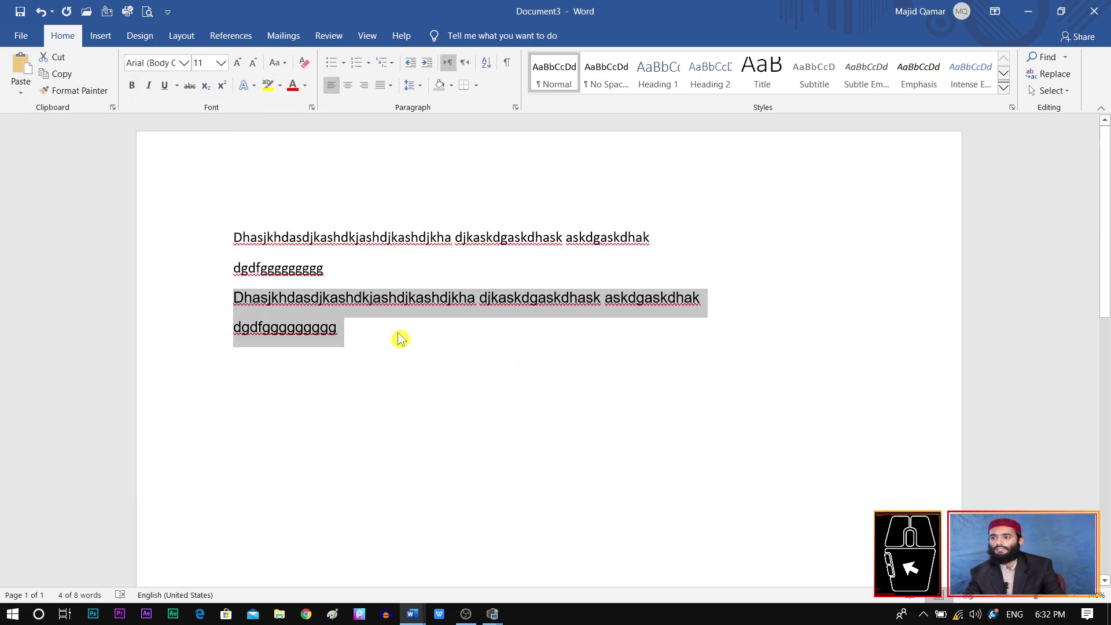
pyautogui.click(253, 86)
pyautogui.click(268, 115)
pyautogui.click(548, 506)
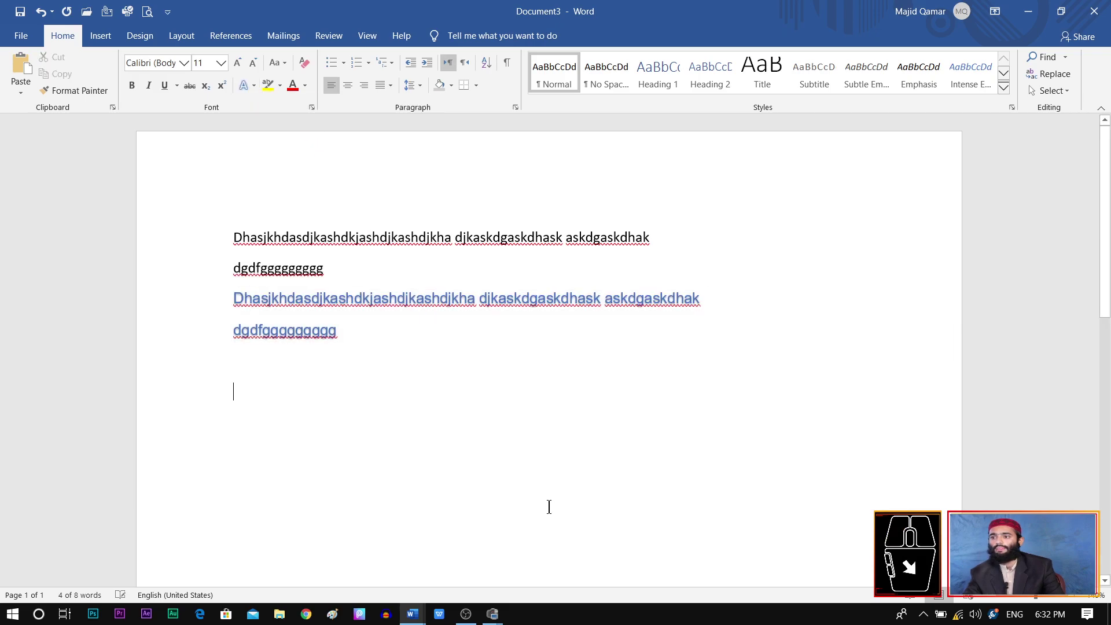
# Step: Try Format Painter on the blue lines, undo it, and reselect them
pyautogui.click(74, 90)
pyautogui.moveTo(339, 334); pyautogui.dragTo(232, 297)
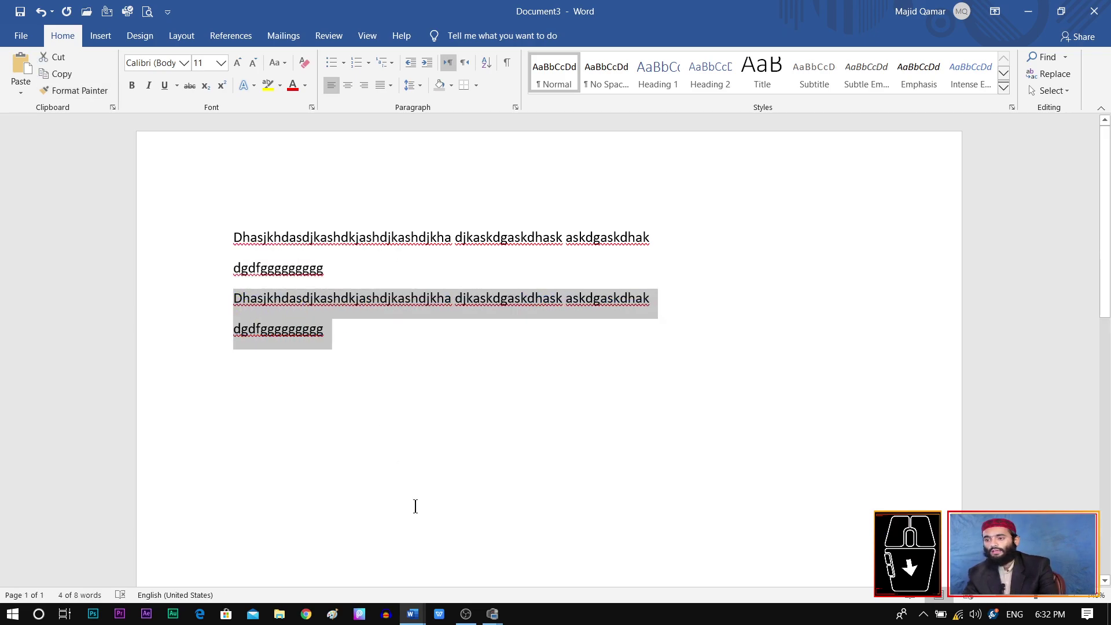
pyautogui.hotkey('ctrl', 'z')
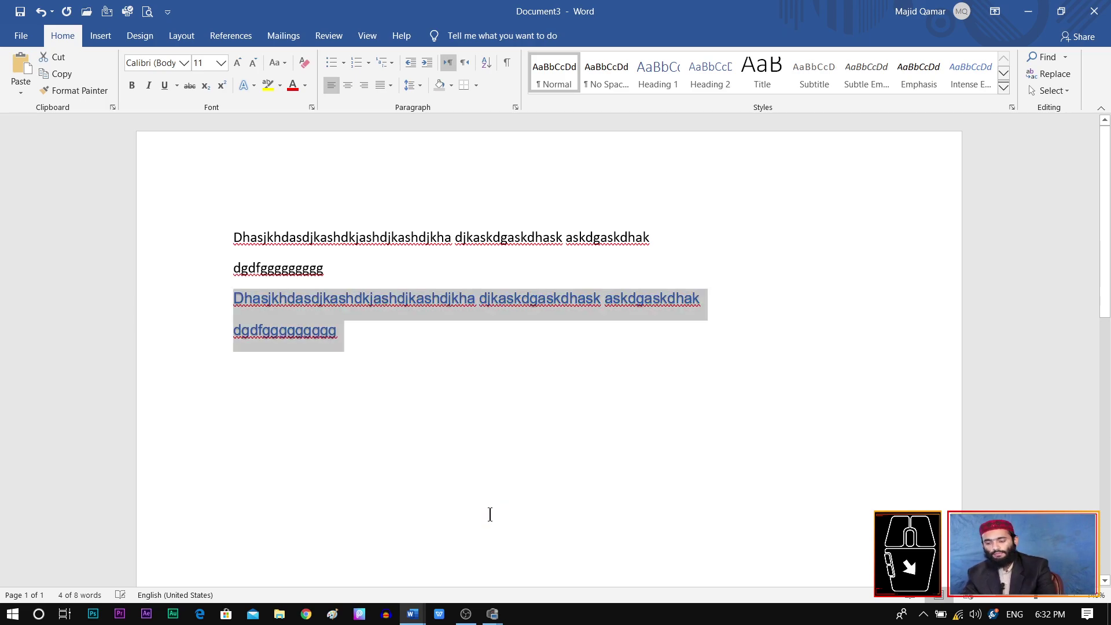
pyautogui.click(447, 449)
pyautogui.moveTo(340, 343); pyautogui.dragTo(237, 309)
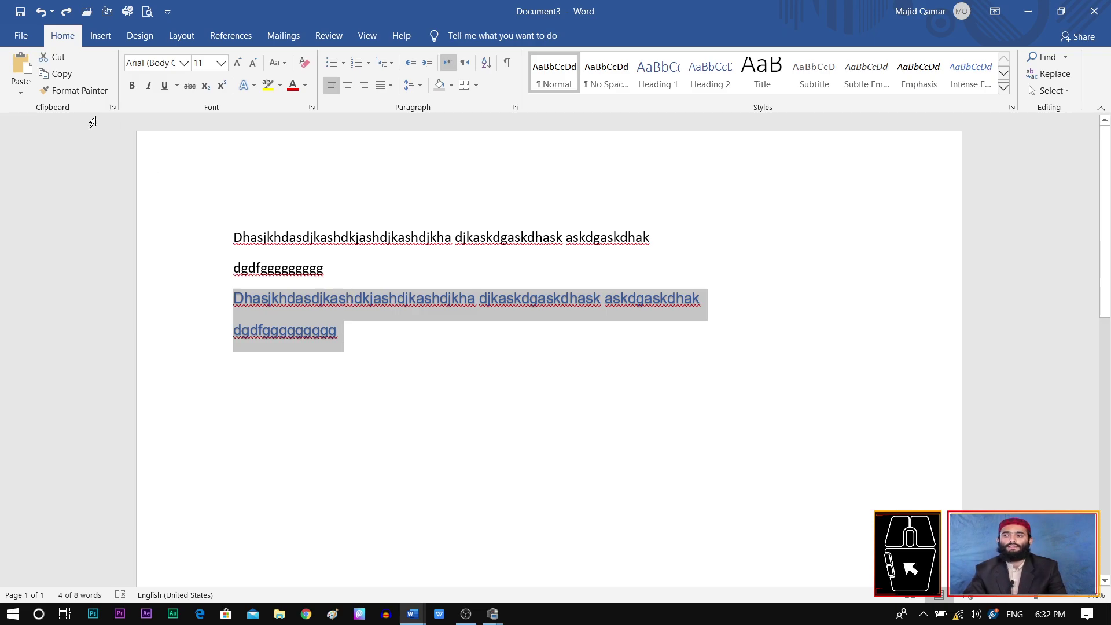
# Step: Experiment with Format Painter on the first two lines' text
pyautogui.click(66, 95)
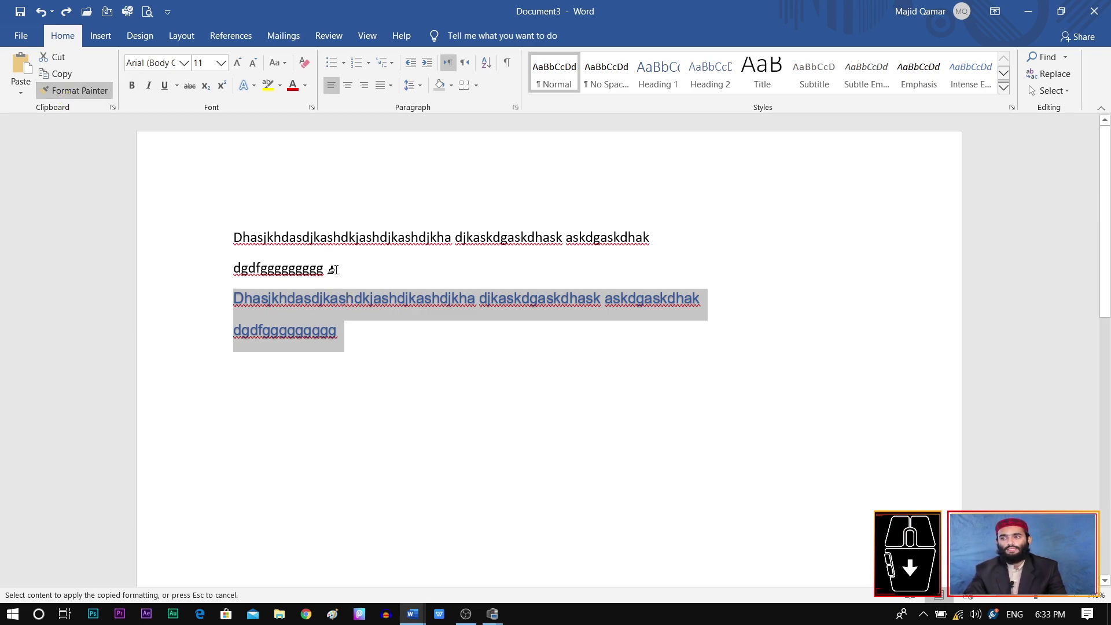
pyautogui.moveTo(334, 272)
pyautogui.mouseDown()
pyautogui.moveTo(301, 253)
pyautogui.moveTo(313, 268)
pyautogui.moveTo(267, 267)
pyautogui.moveTo(242, 245)
pyautogui.mouseUp()
pyautogui.click(368, 274)
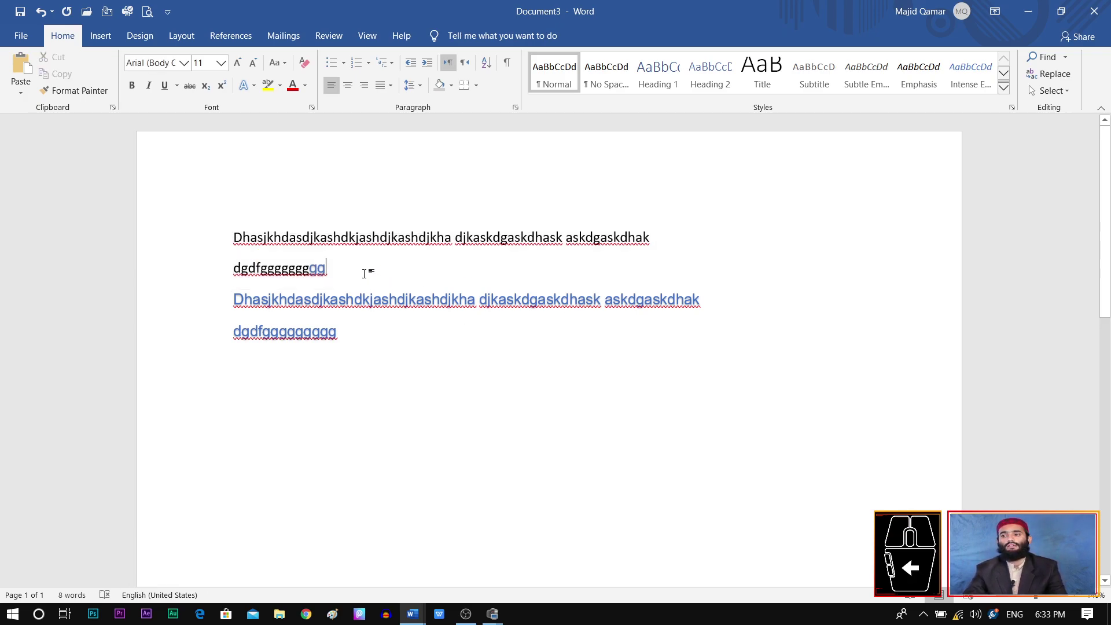
pyautogui.moveTo(347, 299); pyautogui.dragTo(118, 171)
pyautogui.click(74, 91)
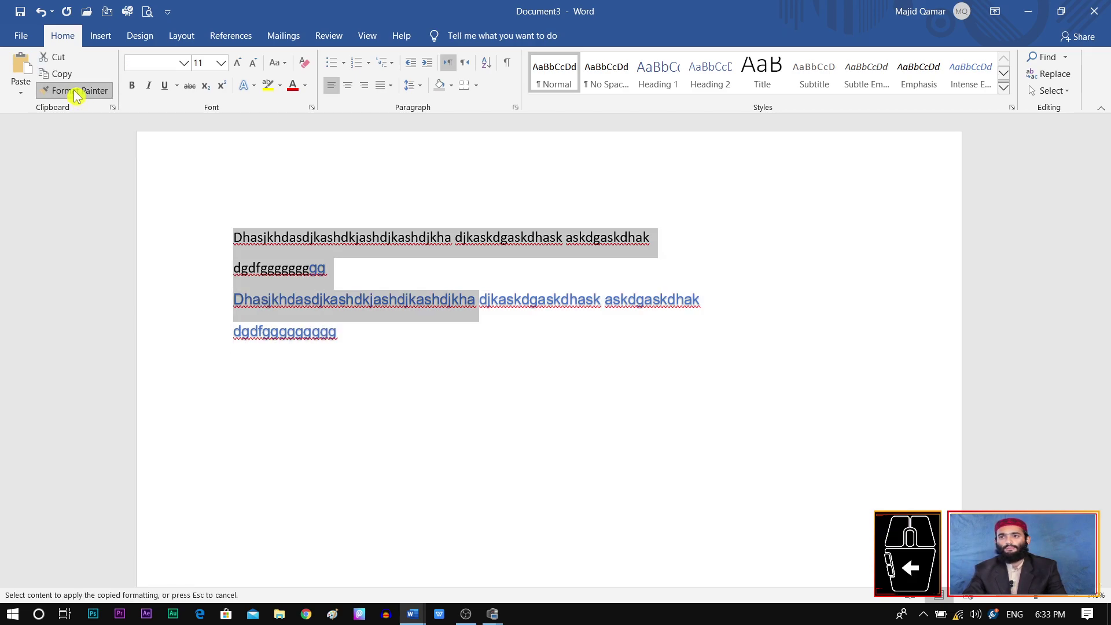
pyautogui.click(349, 268)
# Step: Copy the blue Arial formatting from lines 3–4 onto lines 1–2 with Format Painter
pyautogui.moveTo(351, 269); pyautogui.dragTo(234, 238)
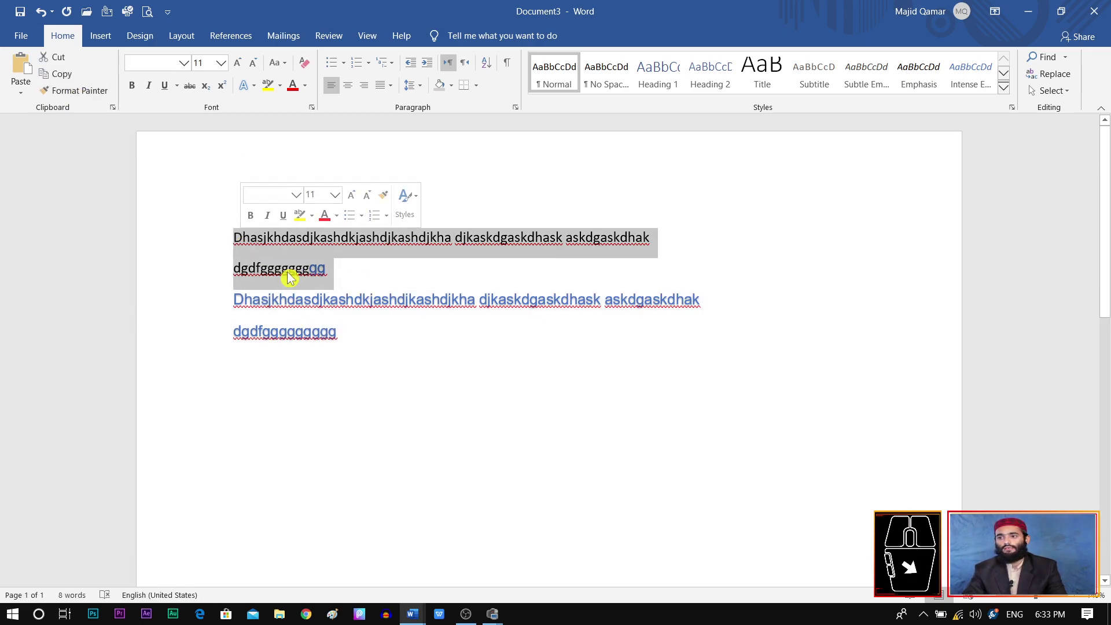
pyautogui.moveTo(358, 337); pyautogui.dragTo(234, 300)
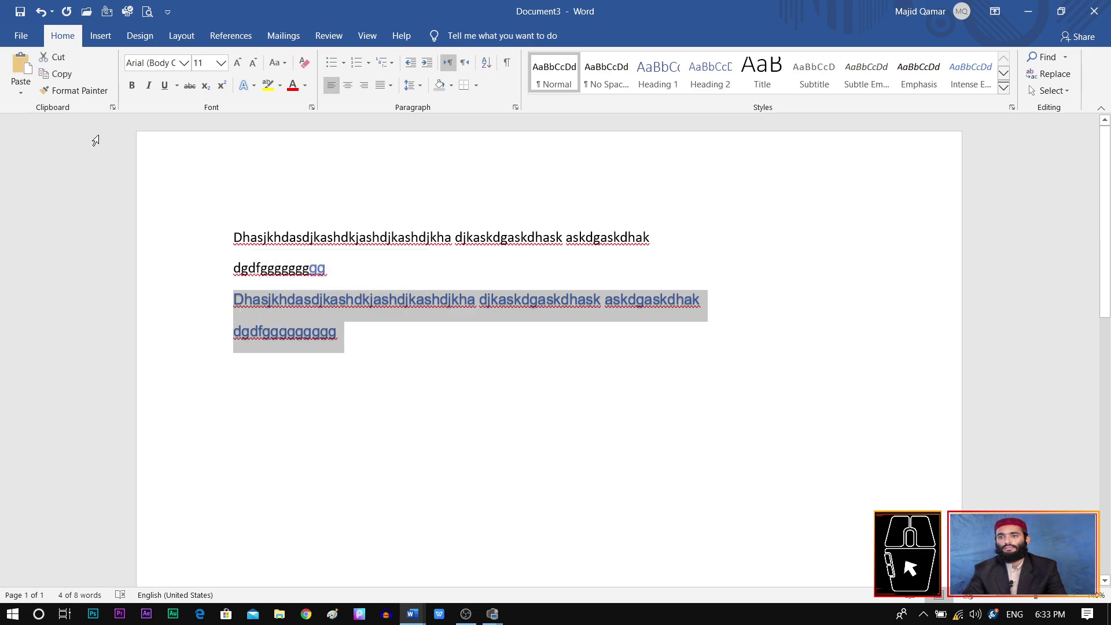
pyautogui.click(78, 91)
pyautogui.moveTo(331, 265); pyautogui.dragTo(246, 225)
pyautogui.click(460, 401)
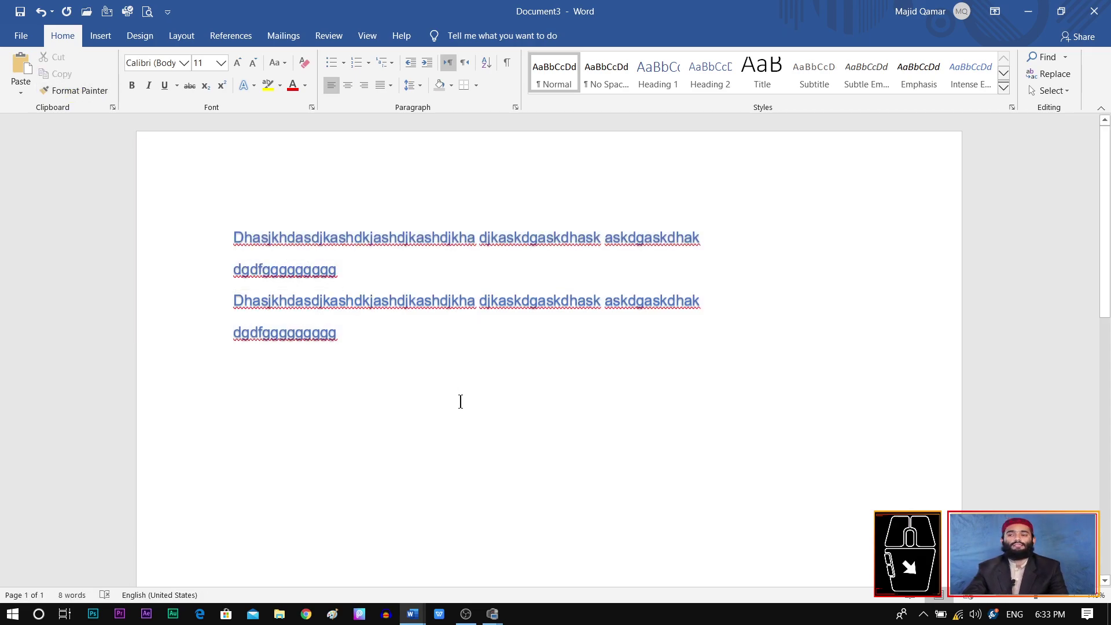
# Step: Select the four blue lines and place the caret on the empty line below
pyautogui.click(22, 95)
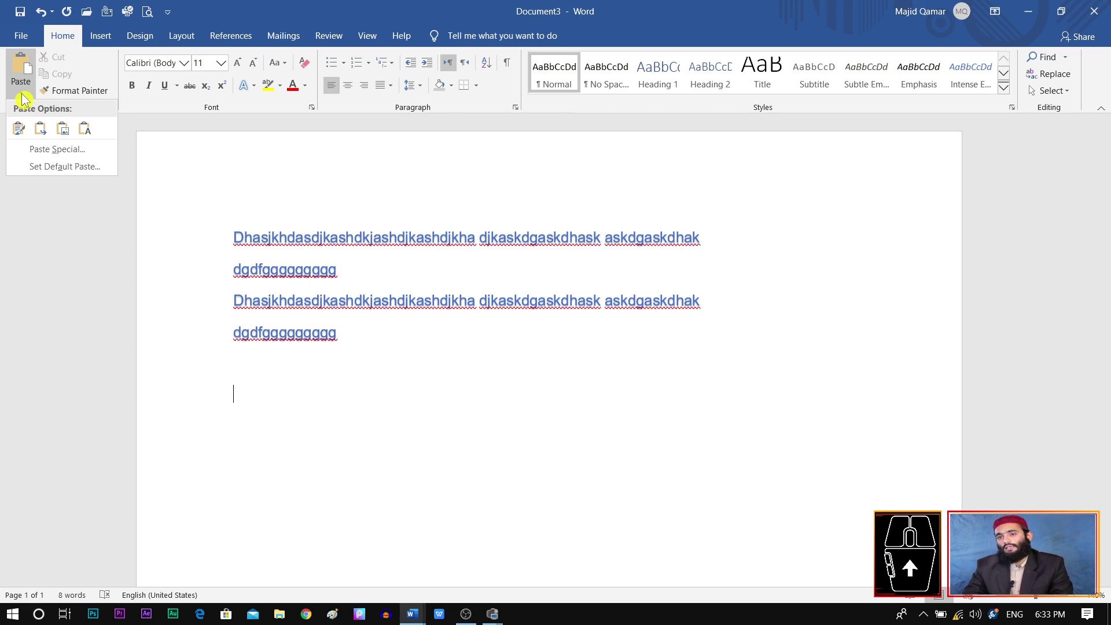
pyautogui.click(350, 339)
pyautogui.moveTo(350, 332); pyautogui.dragTo(215, 227)
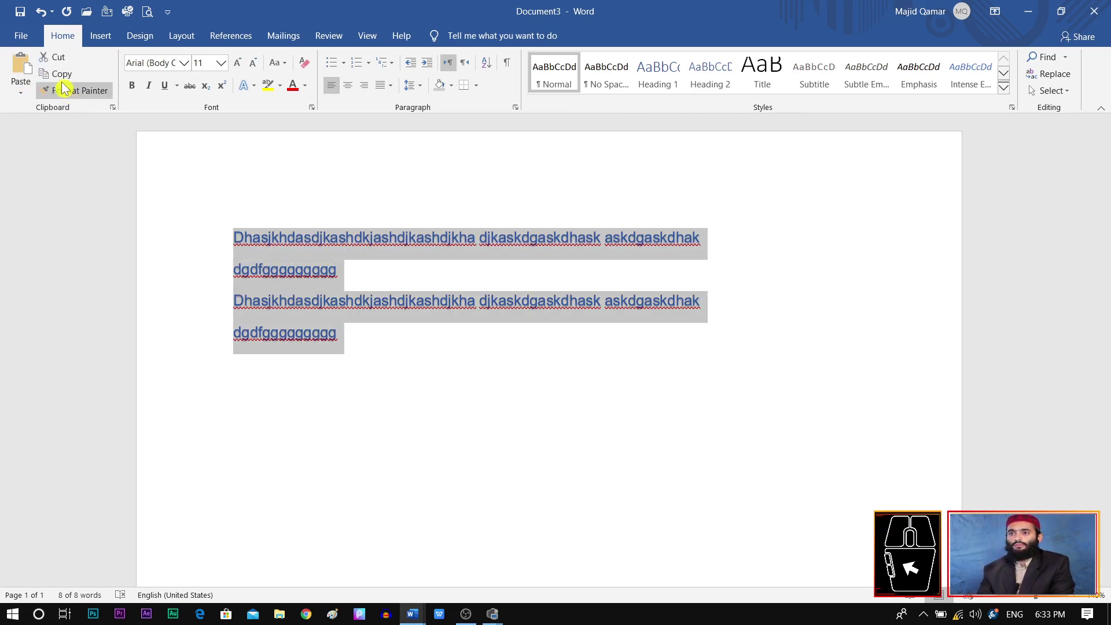
pyautogui.click(367, 365)
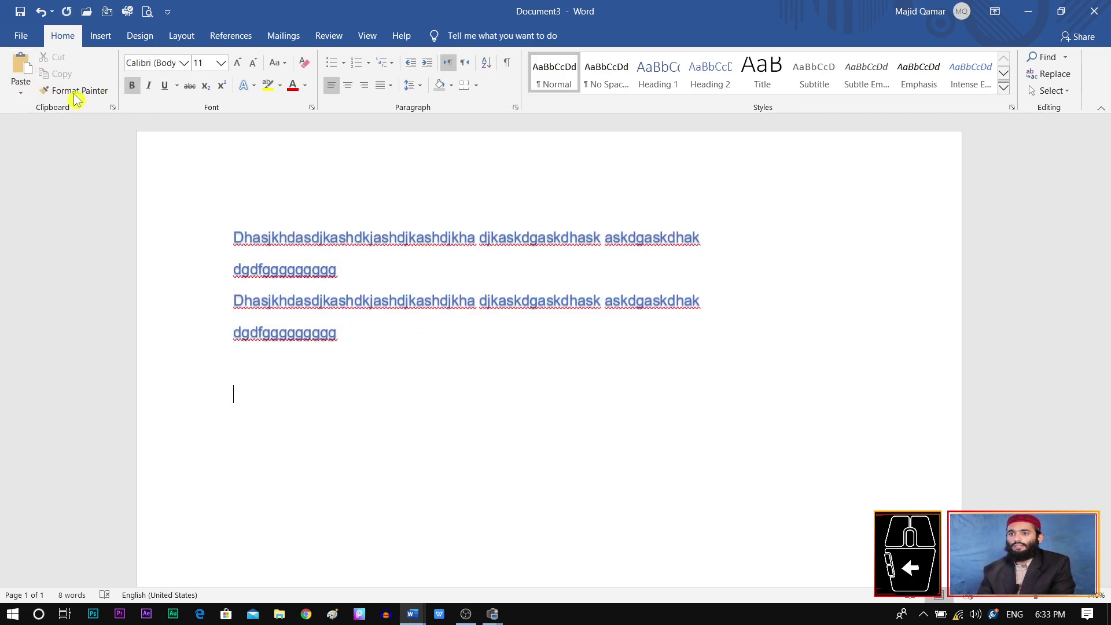
# Step: Paste Special the text as a Picture (Enhanced Metafile) below the original lines
pyautogui.click(20, 91)
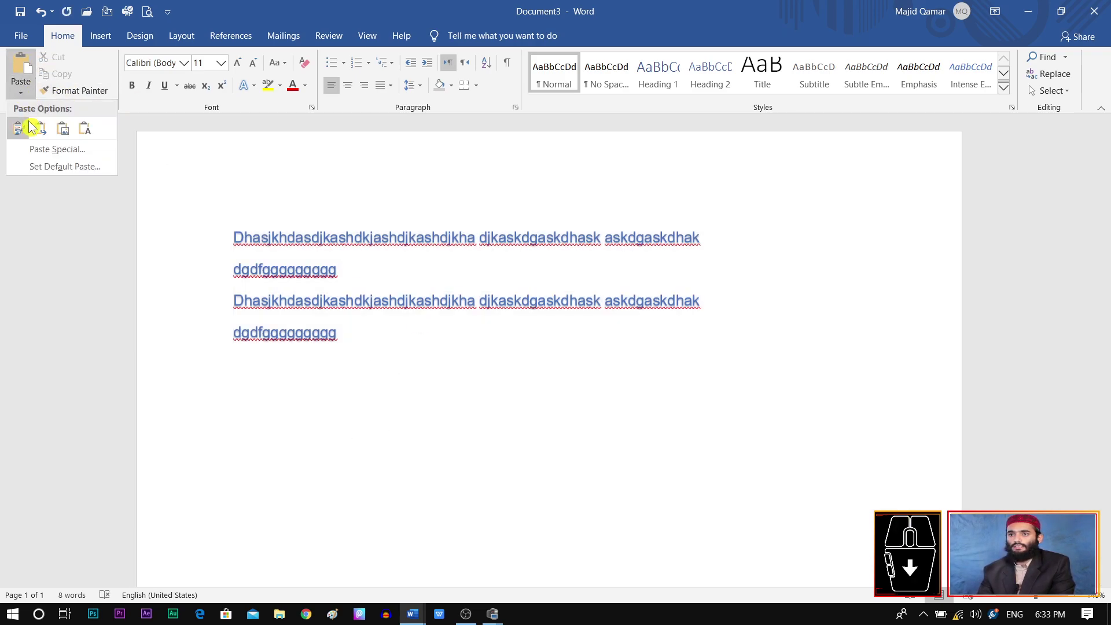
pyautogui.click(57, 150)
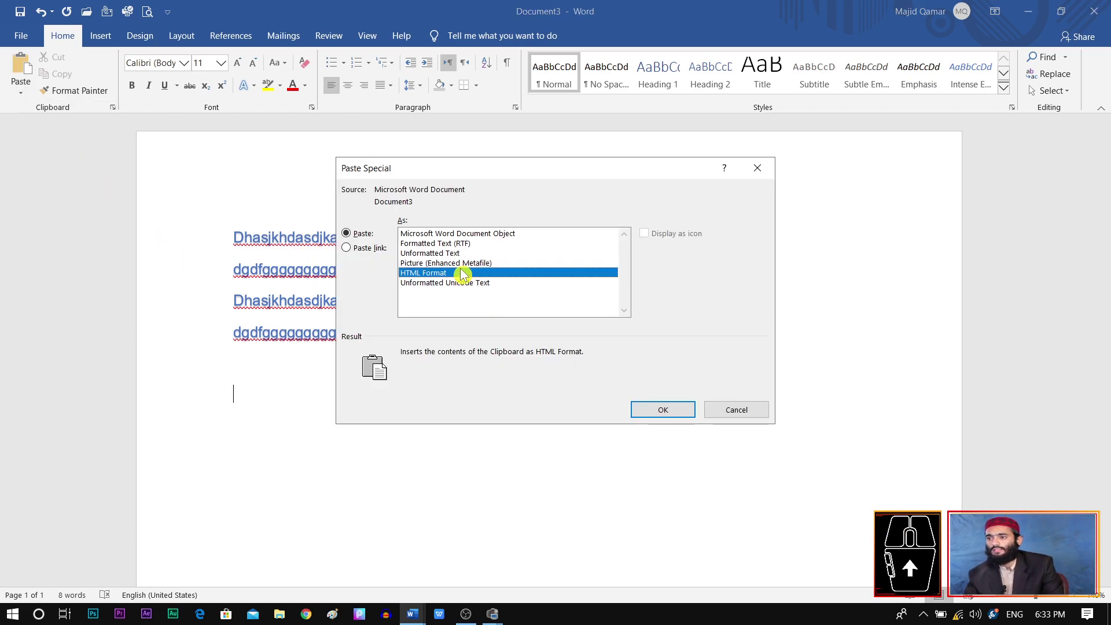
pyautogui.click(451, 263)
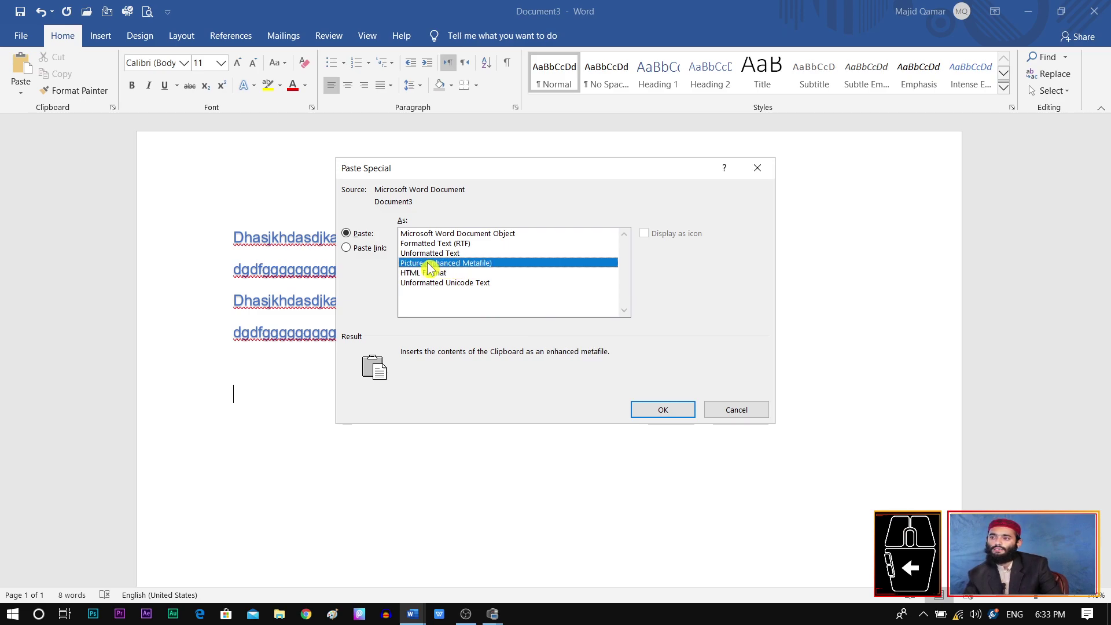
pyautogui.click(651, 409)
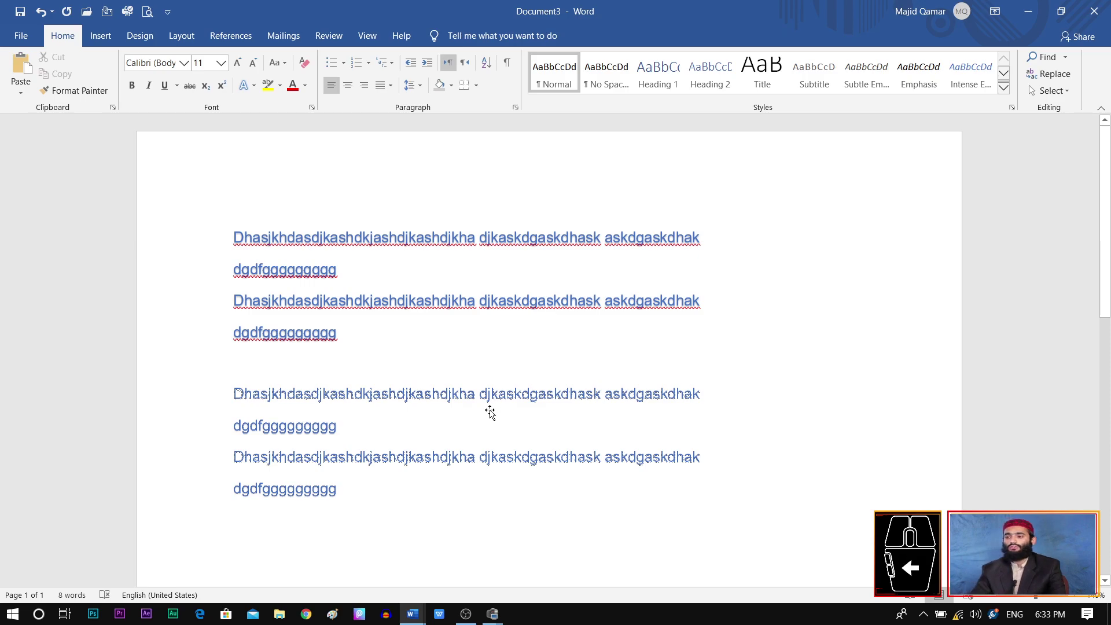
pyautogui.click(487, 407)
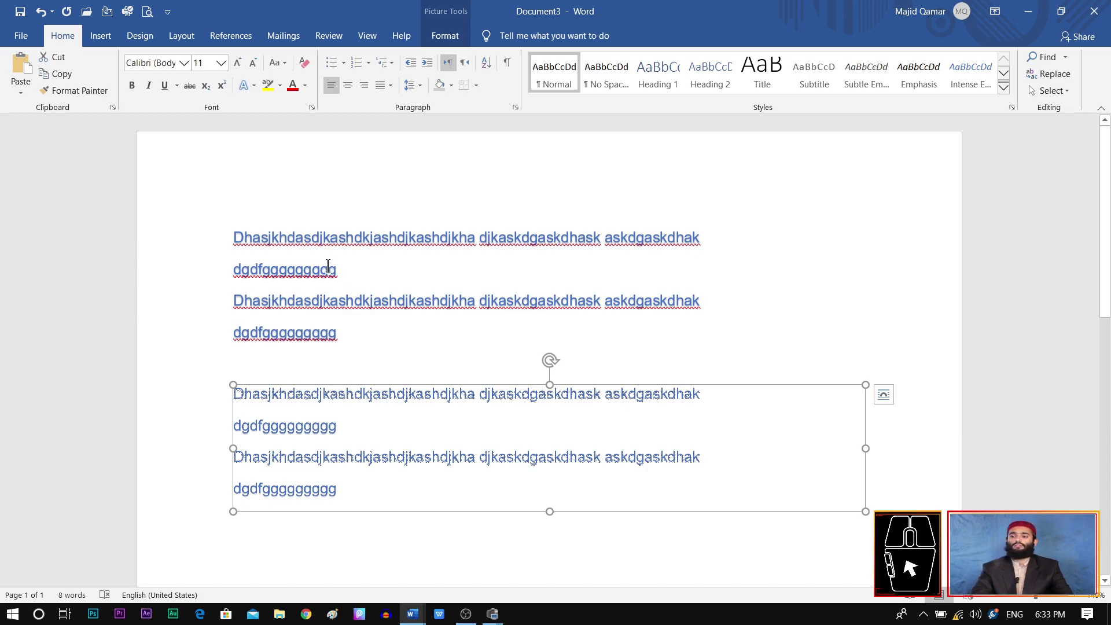
pyautogui.click(303, 201)
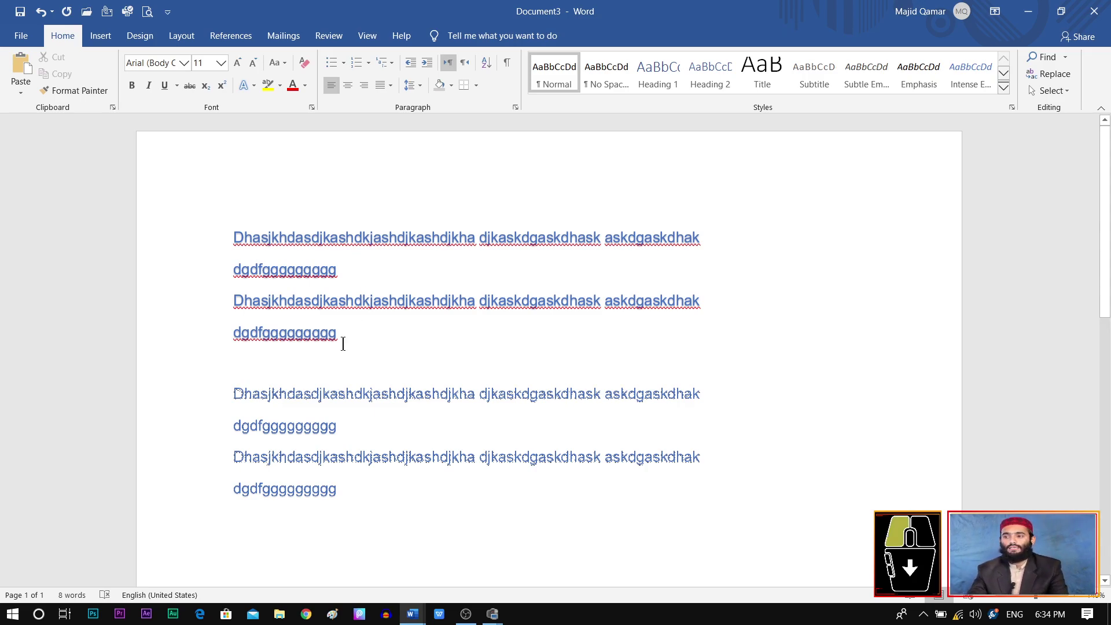
pyautogui.moveTo(342, 342); pyautogui.dragTo(236, 206)
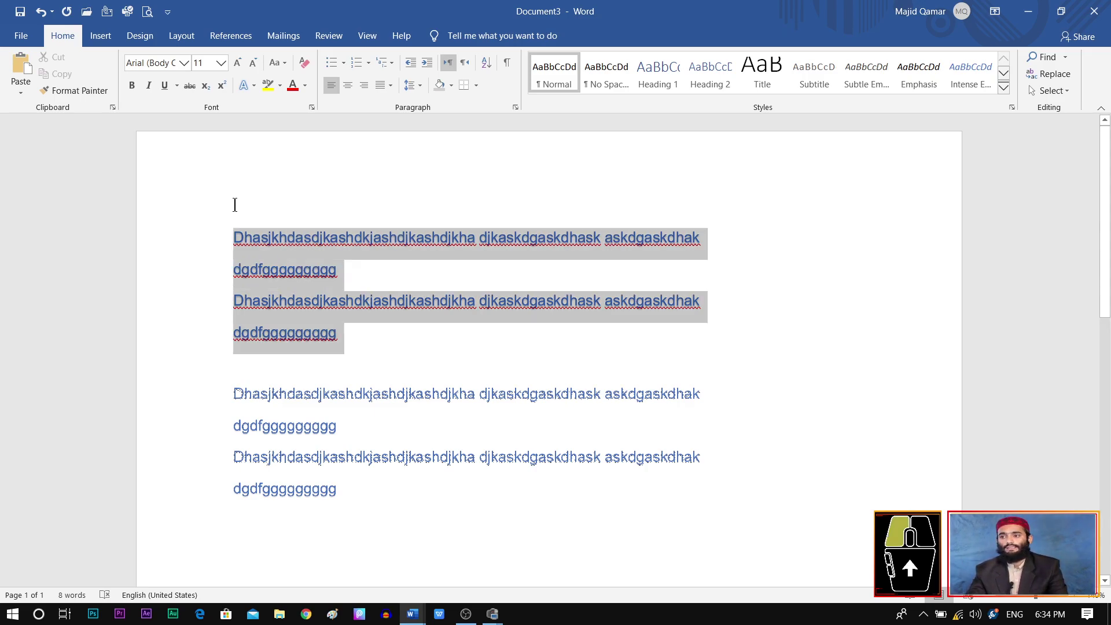
# Step: Paste the selected four lines over themselves as a Picture (Enhanced Metafile) via Paste Special
pyautogui.click(22, 93)
pyautogui.click(57, 149)
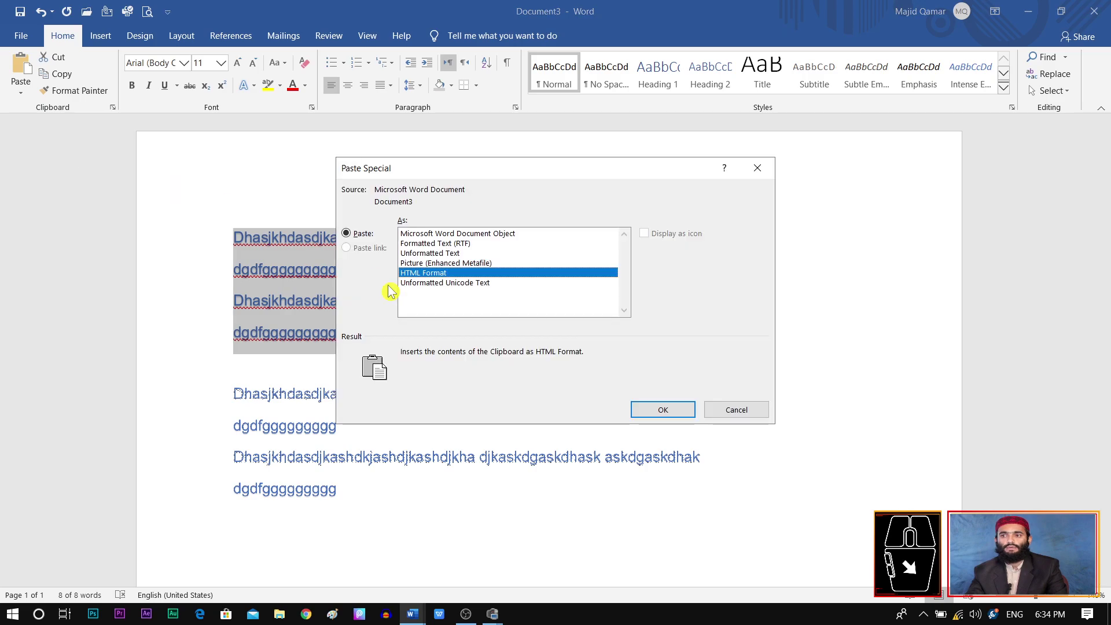
pyautogui.click(437, 263)
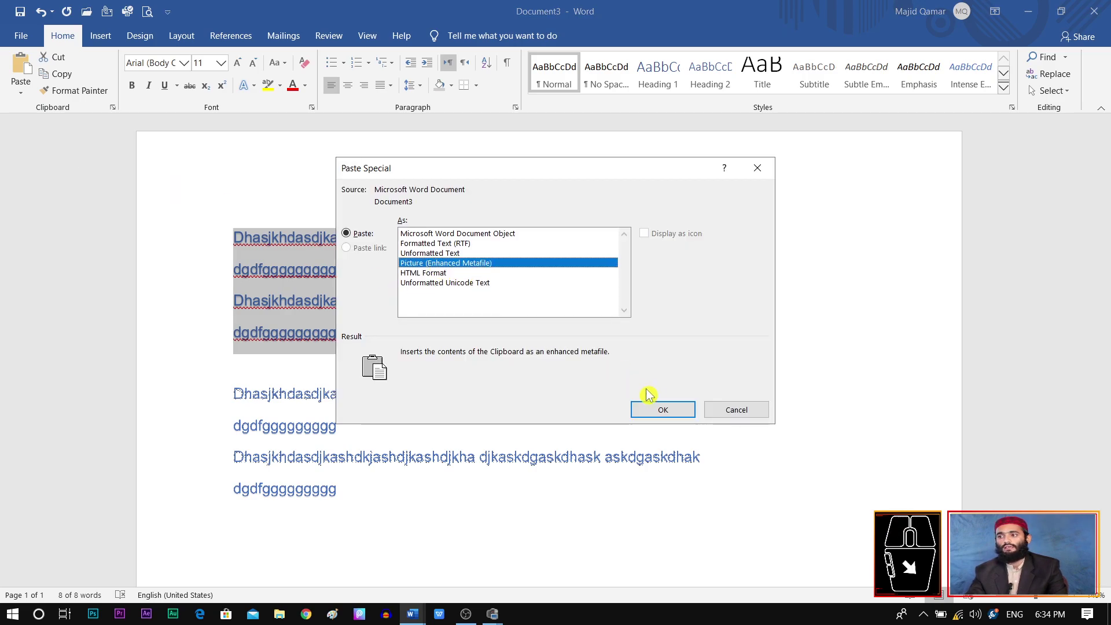
pyautogui.click(664, 410)
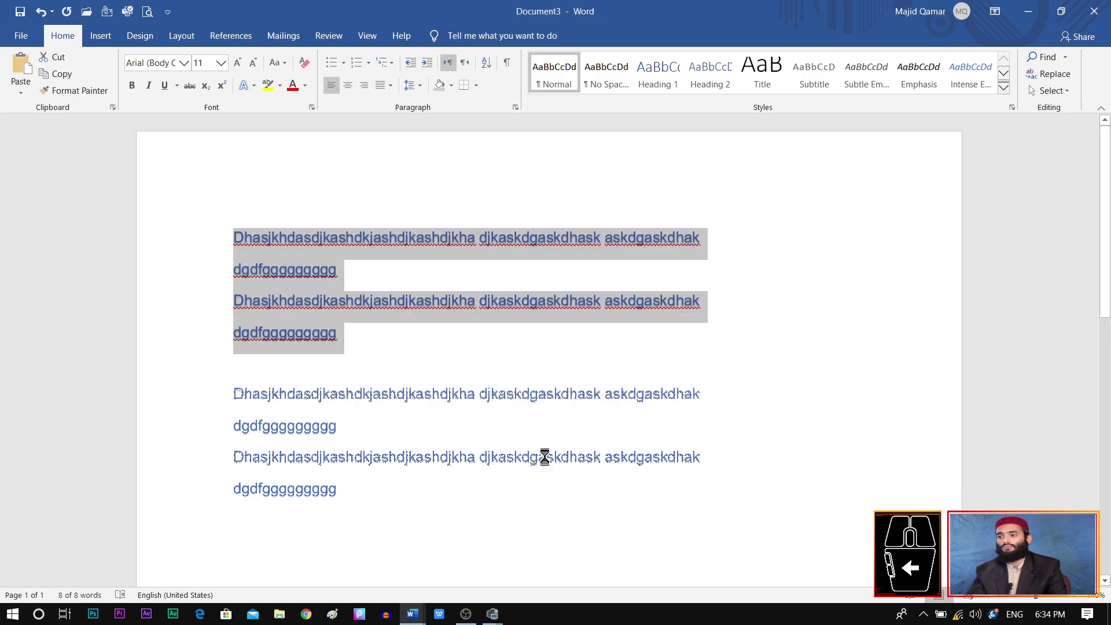
# Step: Delete the duplicate text picture so only one picture of the lines remains
pyautogui.click(433, 322)
pyautogui.click(439, 327)
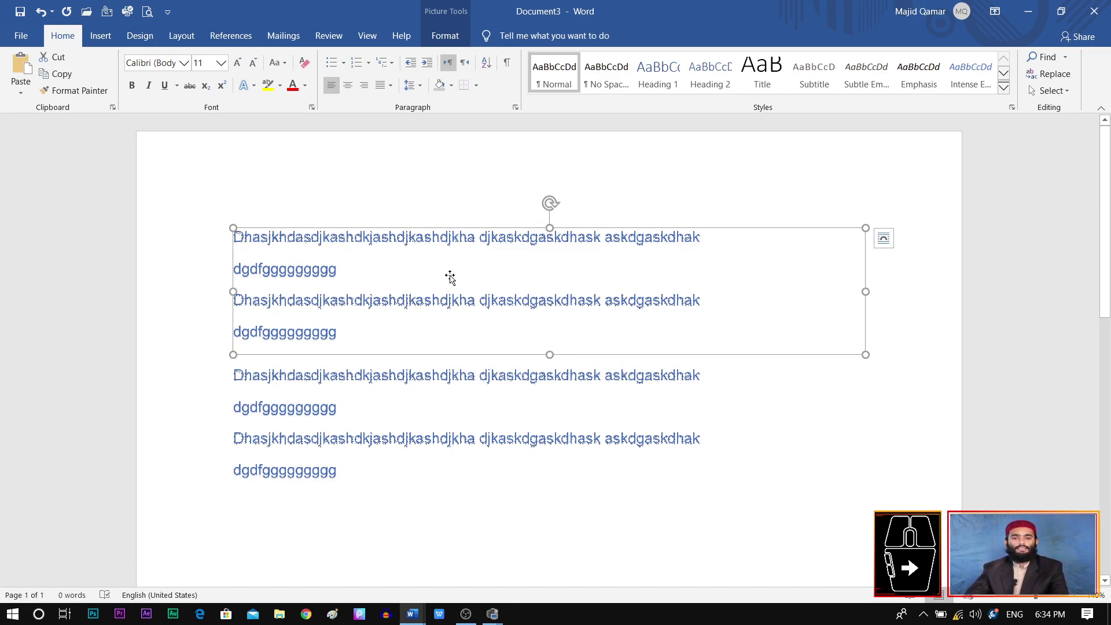
pyautogui.press('Delete')
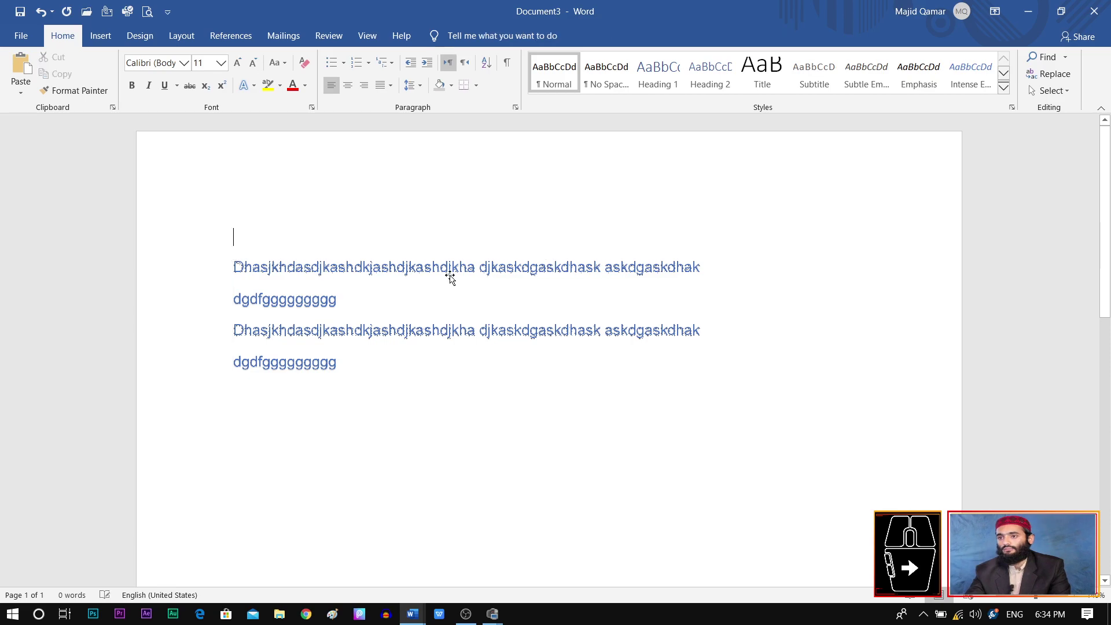
pyautogui.click(463, 298)
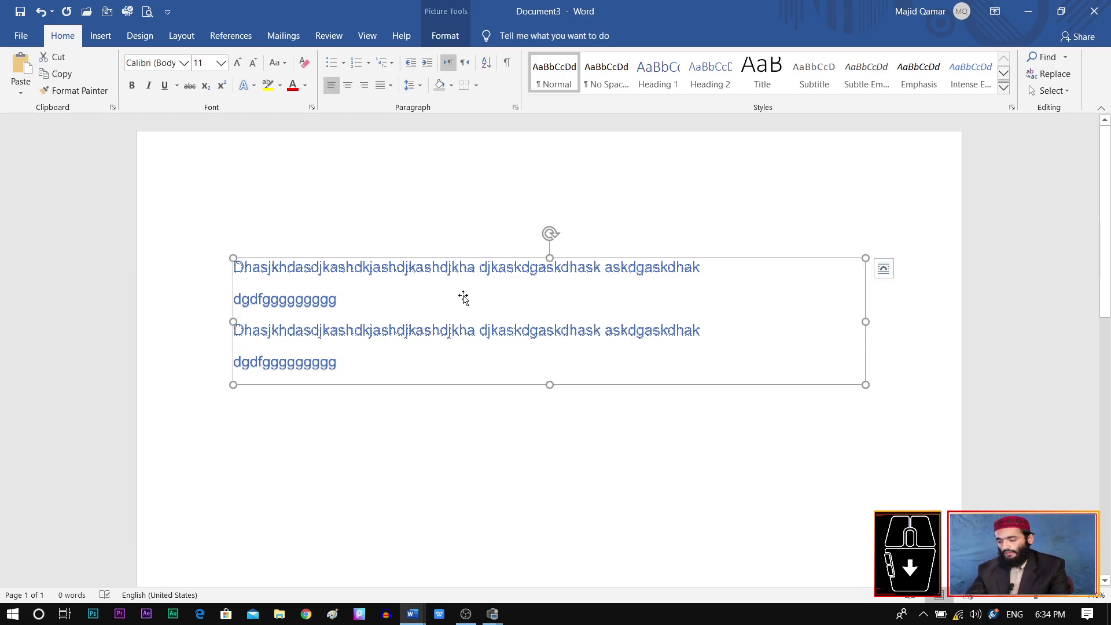
pyautogui.press('Delete')
pyautogui.hotkey('ctrl', 'z')
pyautogui.click(563, 472)
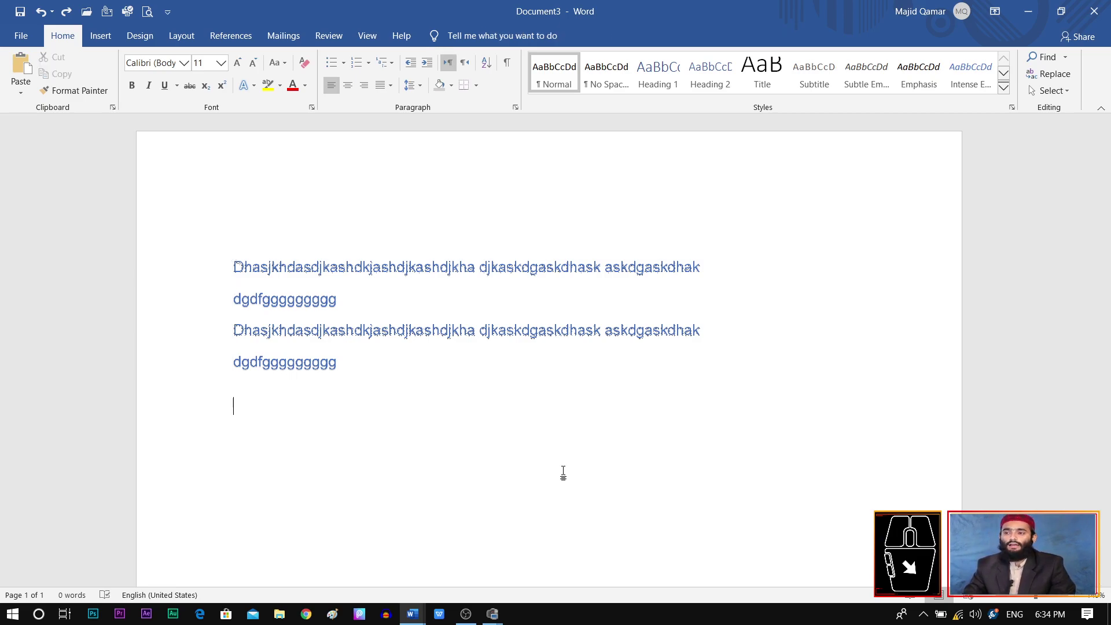
pyautogui.click(314, 371)
pyautogui.click(364, 472)
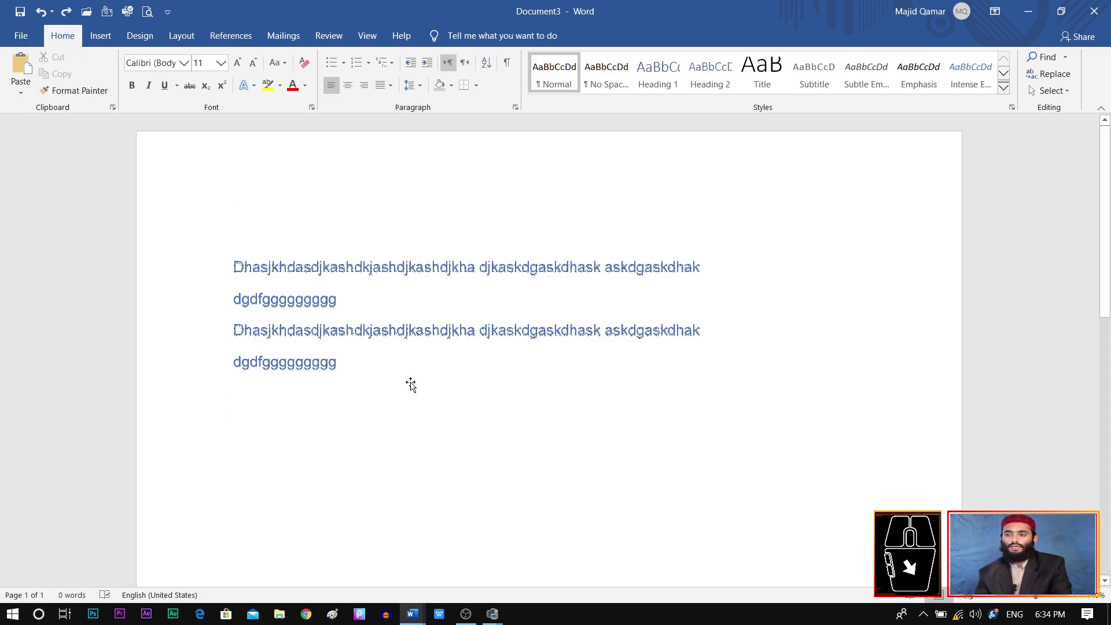
# Step: Open the Save As browse dialog and navigate to New Volume (F:)
pyautogui.click(26, 37)
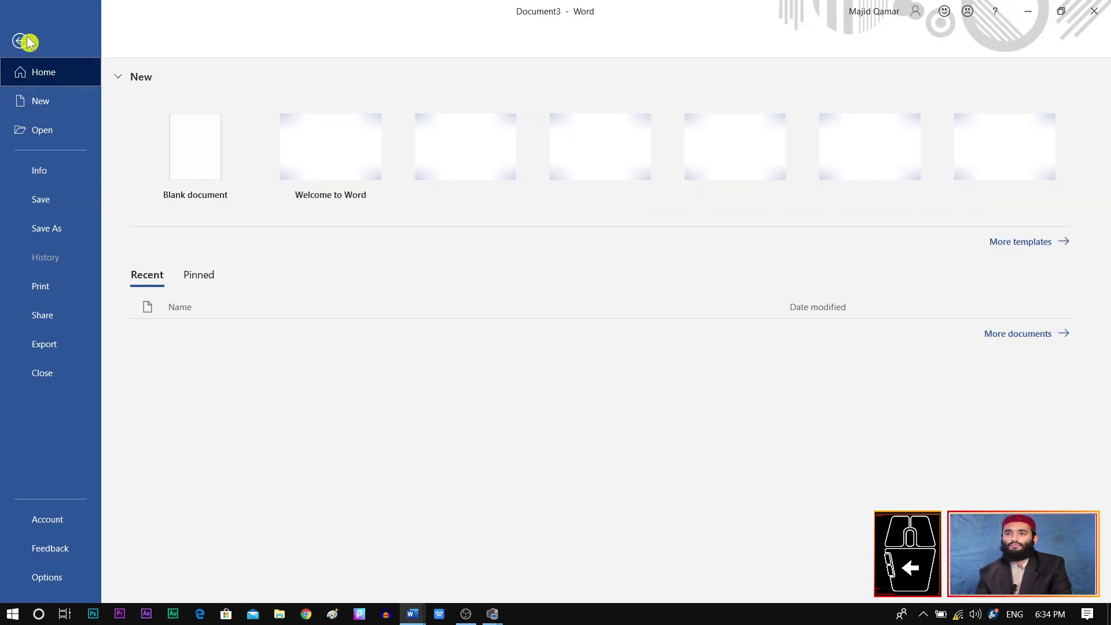
pyautogui.click(52, 201)
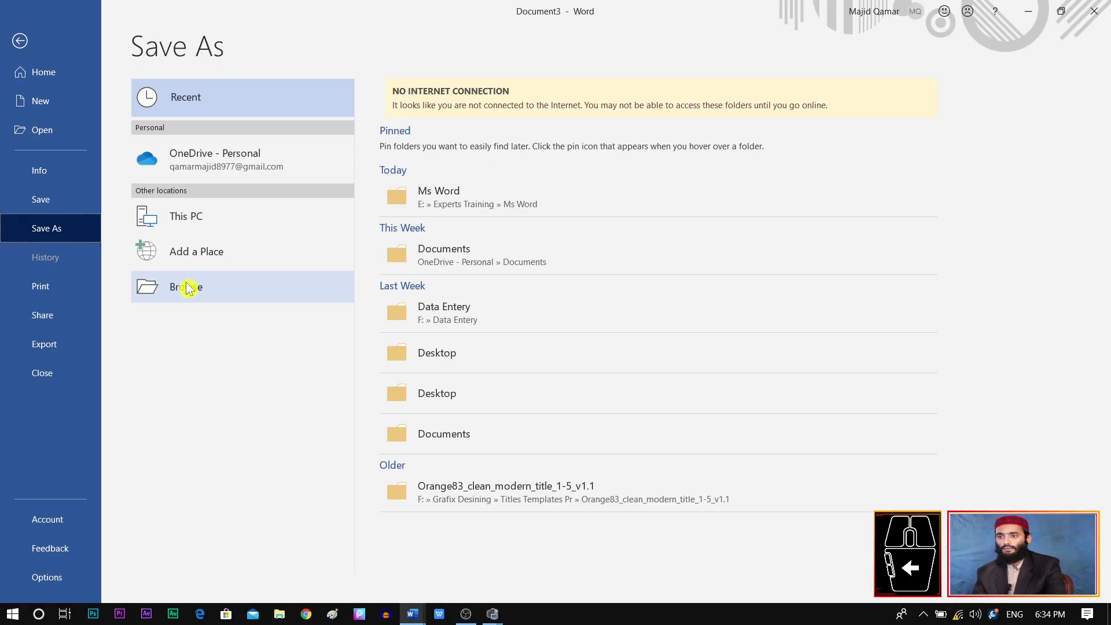
pyautogui.click(223, 291)
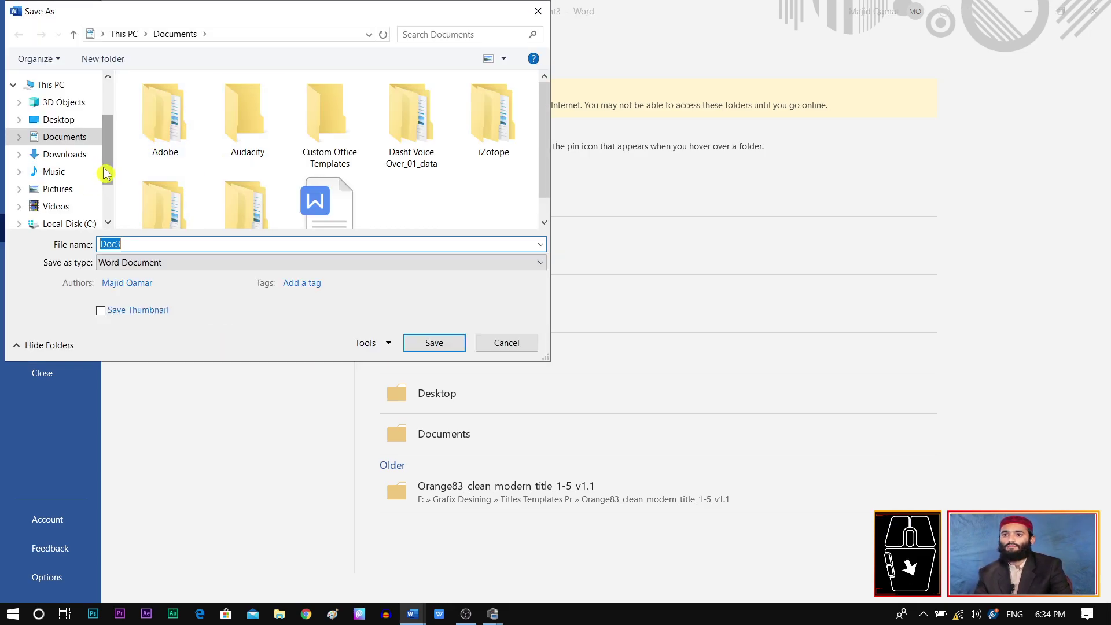
pyautogui.scroll(-3, 92, 185)
pyautogui.click(95, 186)
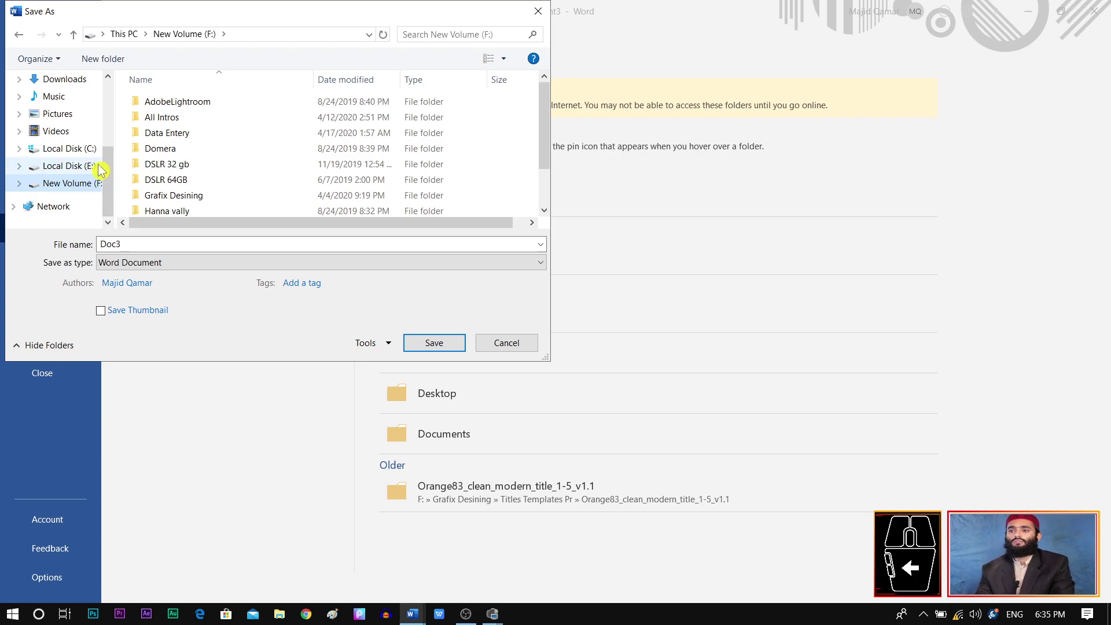
# Step: Create a new folder named 'Ms Word' on Local Disk (E:) and open it
pyautogui.click(97, 168)
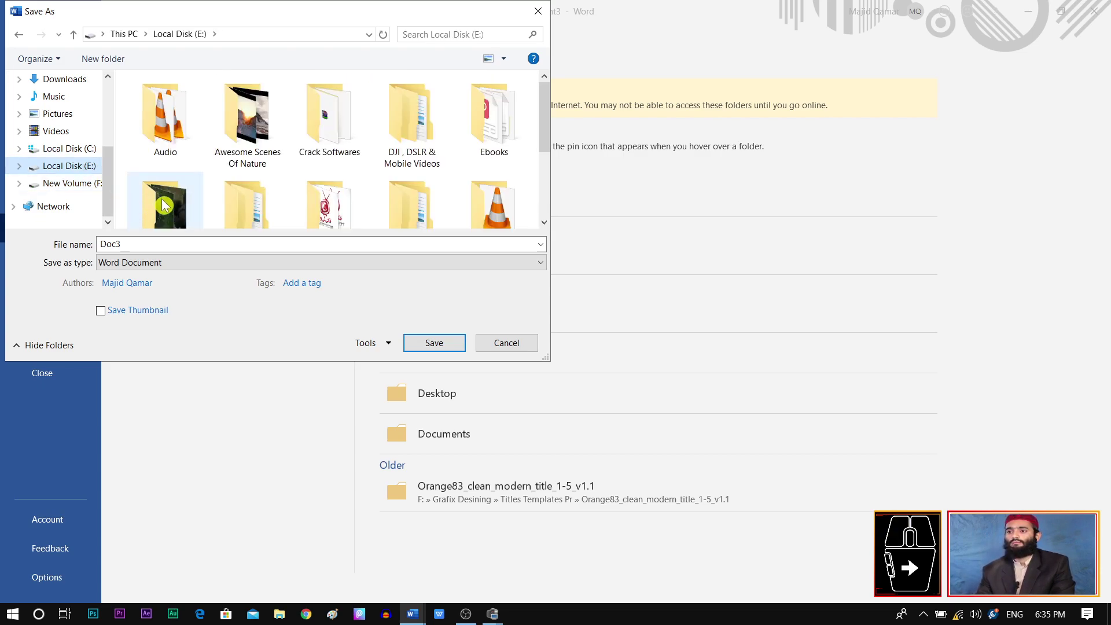
pyautogui.click(123, 60)
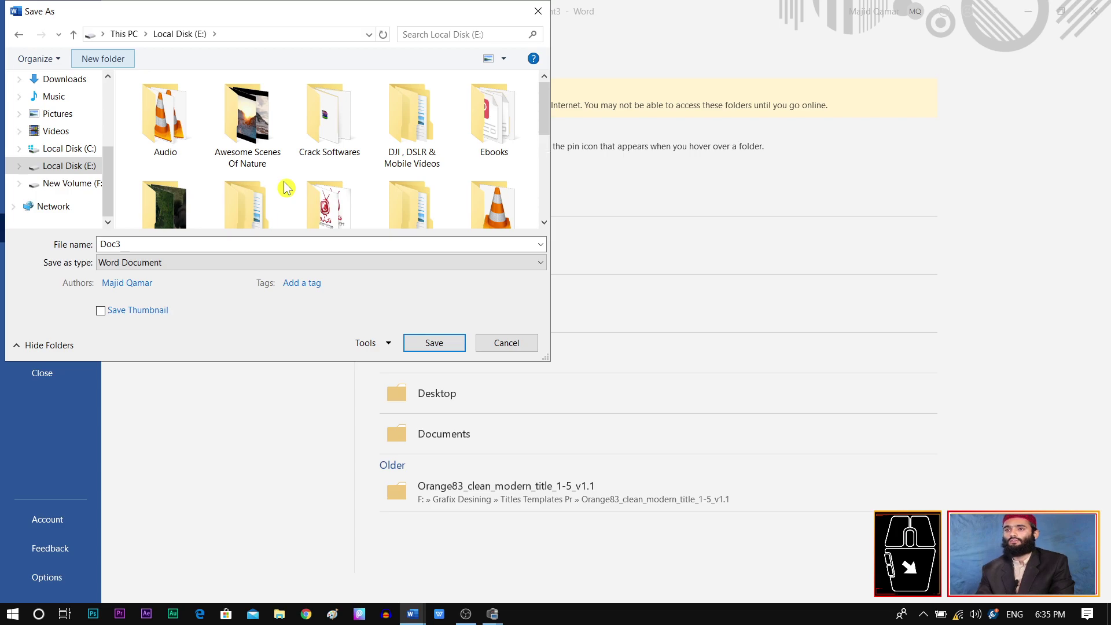
pyautogui.write('Ms Word')
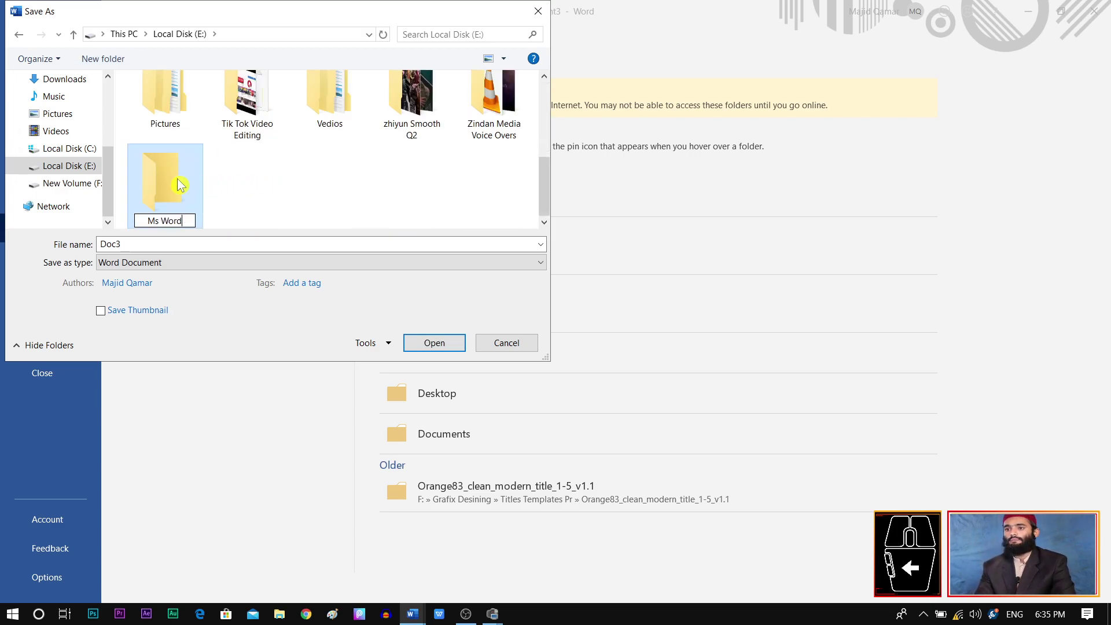
pyautogui.doubleClick(180, 184)
# Step: Replace the file name Doc3 with 'font group' and save
pyautogui.doubleClick(252, 242)
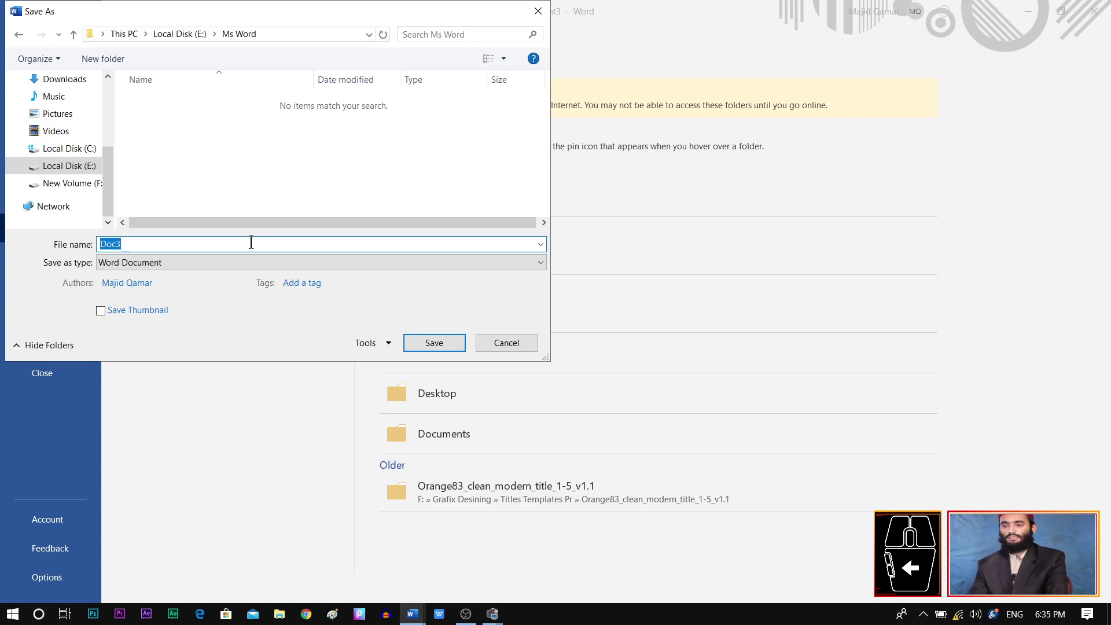
pyautogui.write('font group')
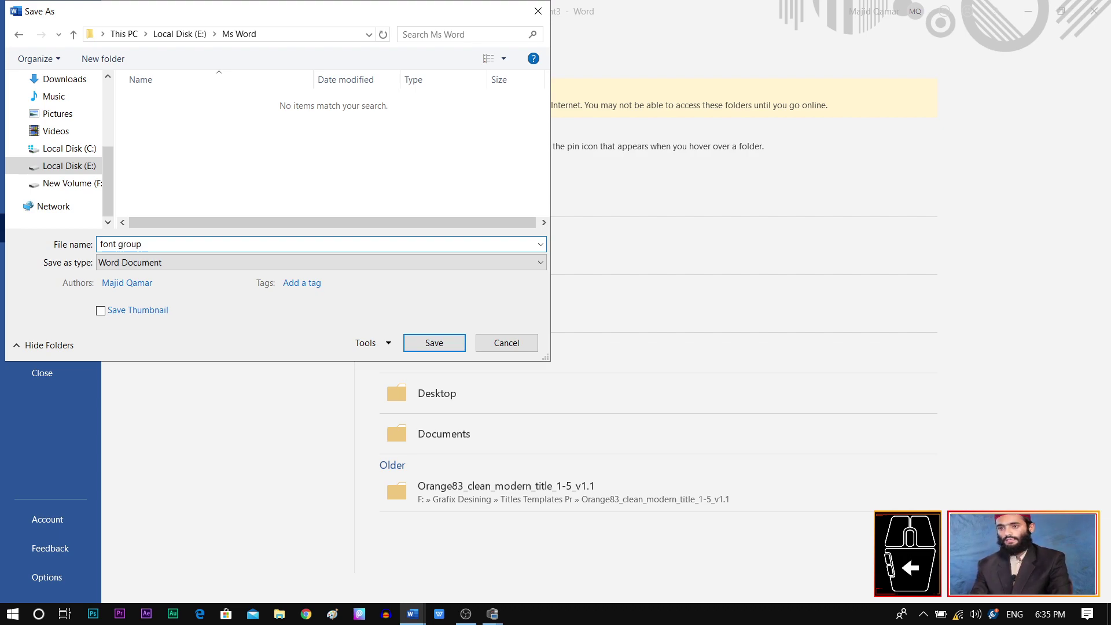
pyautogui.click(431, 345)
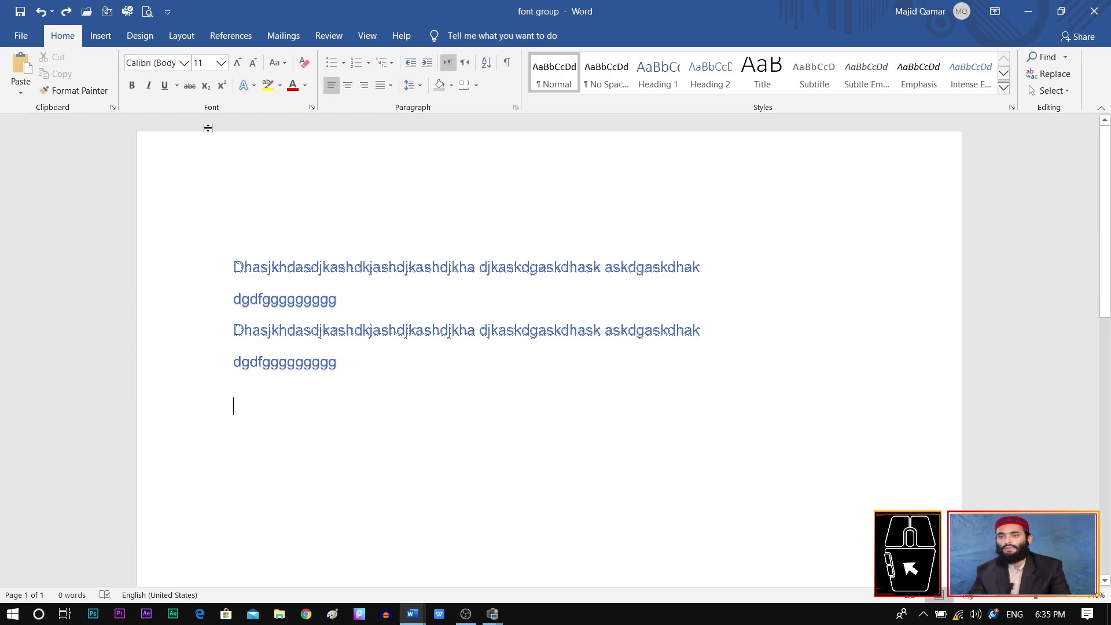
# Step: Start Save As with the name 'important' and check Tools > Save Options without changes
pyautogui.click(21, 35)
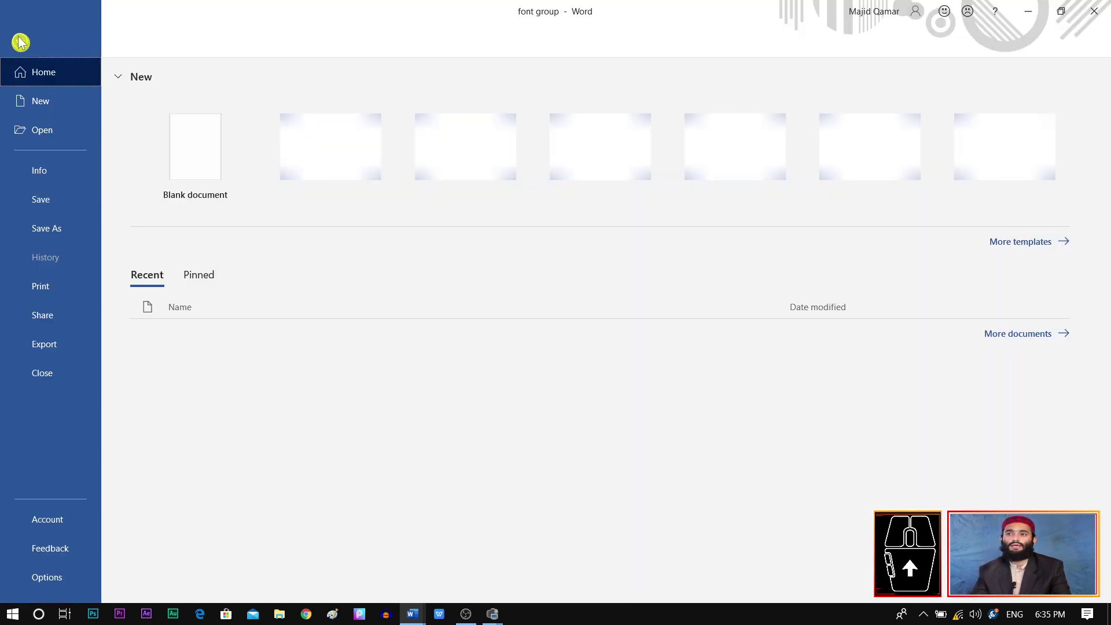
pyautogui.click(63, 239)
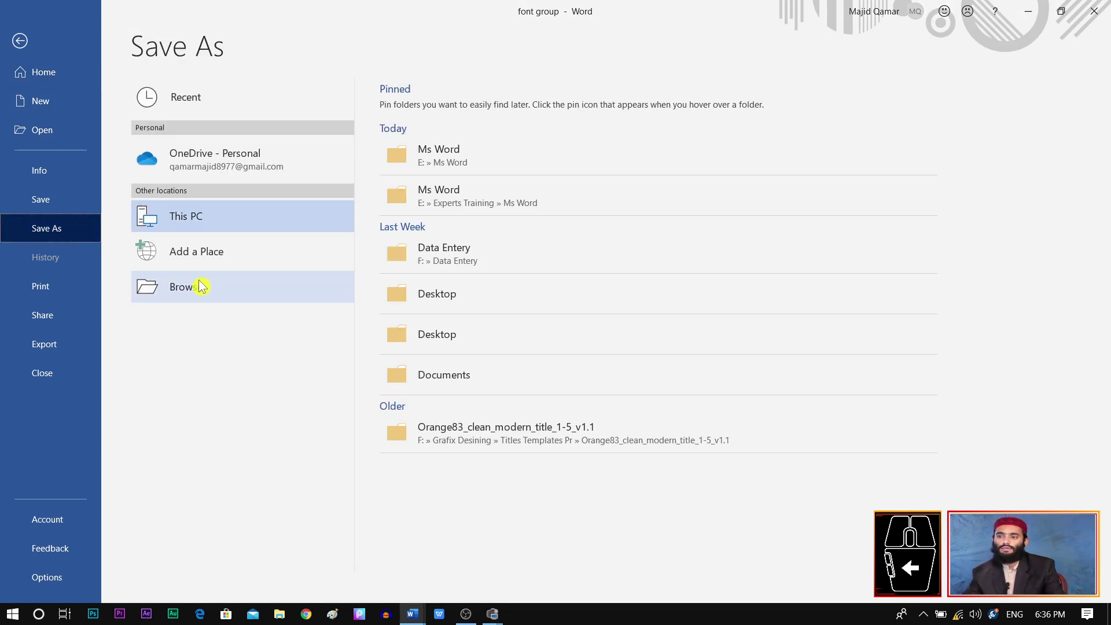
pyautogui.click(202, 289)
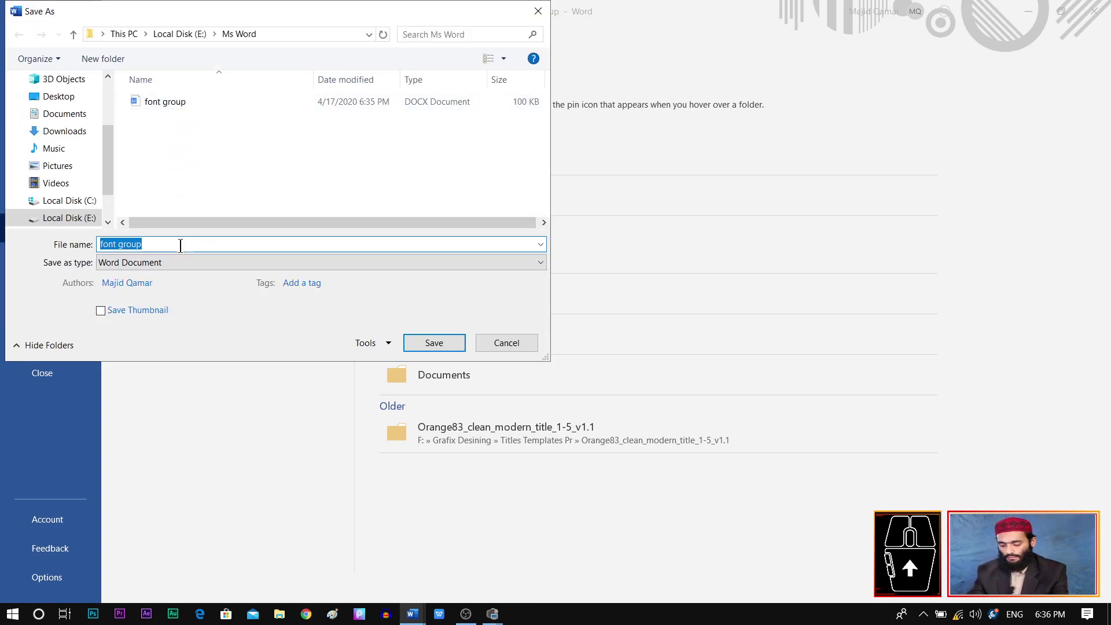
pyautogui.write('imp')
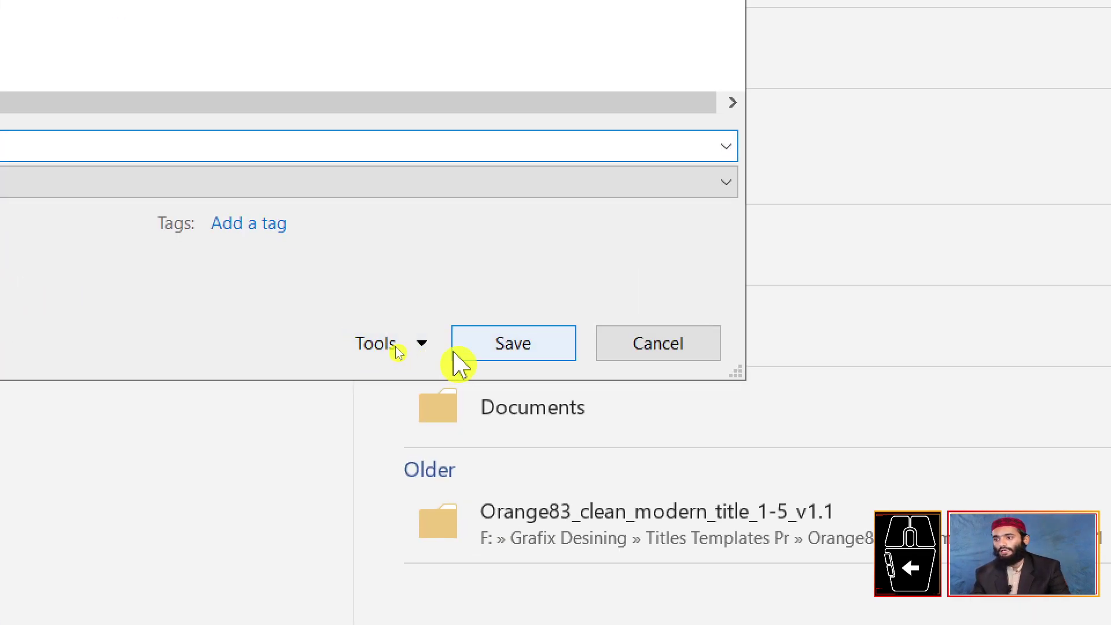
pyautogui.click(381, 346)
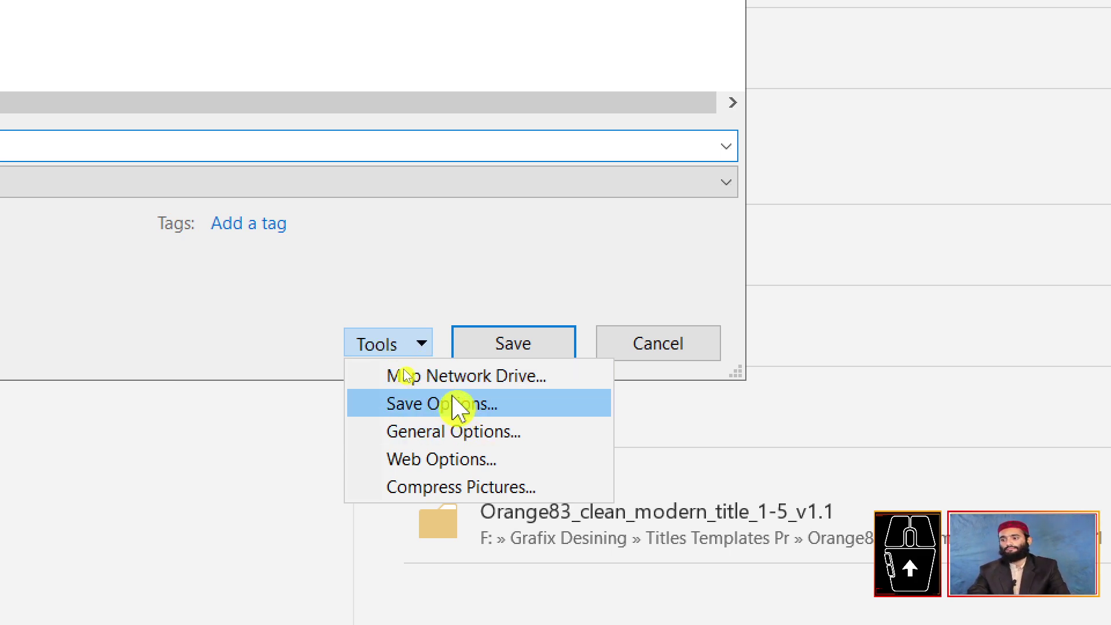
pyautogui.click(456, 405)
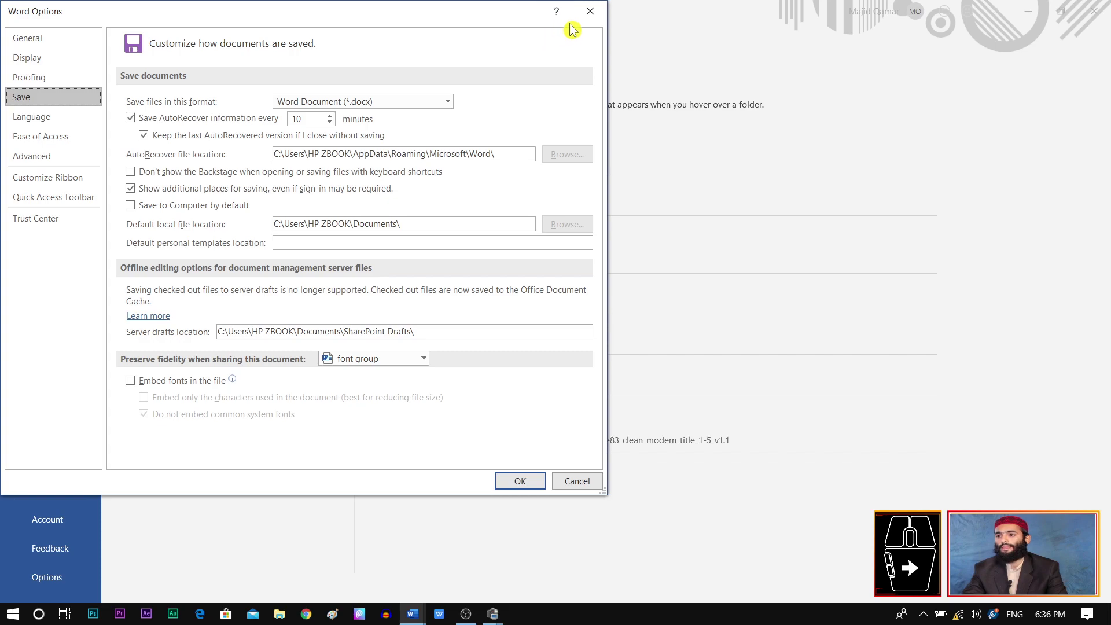
pyautogui.click(588, 14)
pyautogui.click(387, 343)
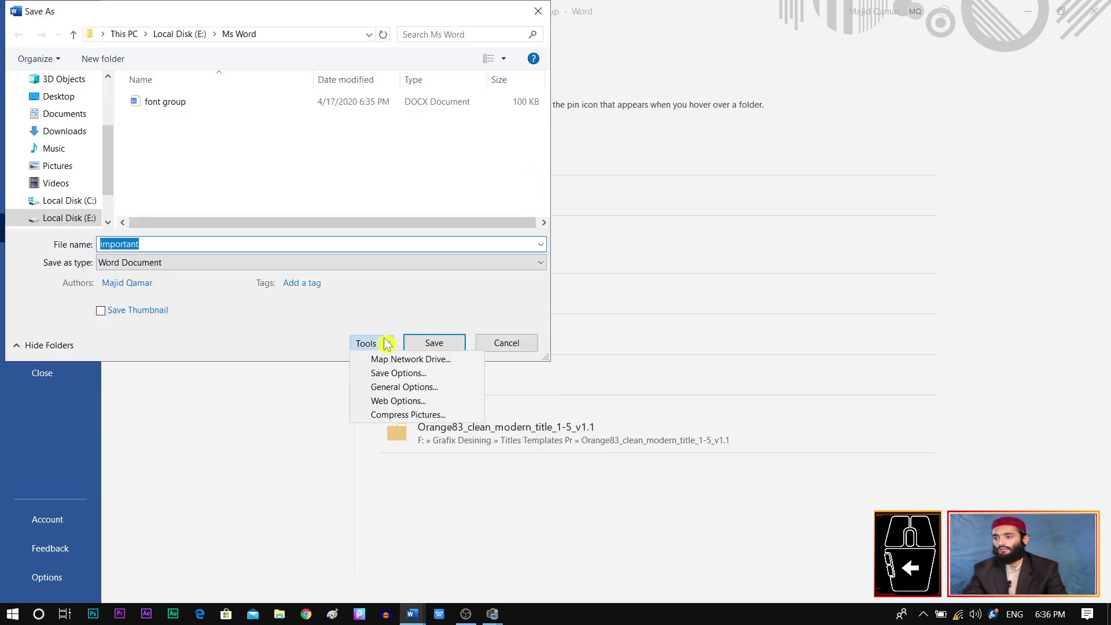
# Step: In General Options, set a password to open and a password to modify
pyautogui.click(411, 388)
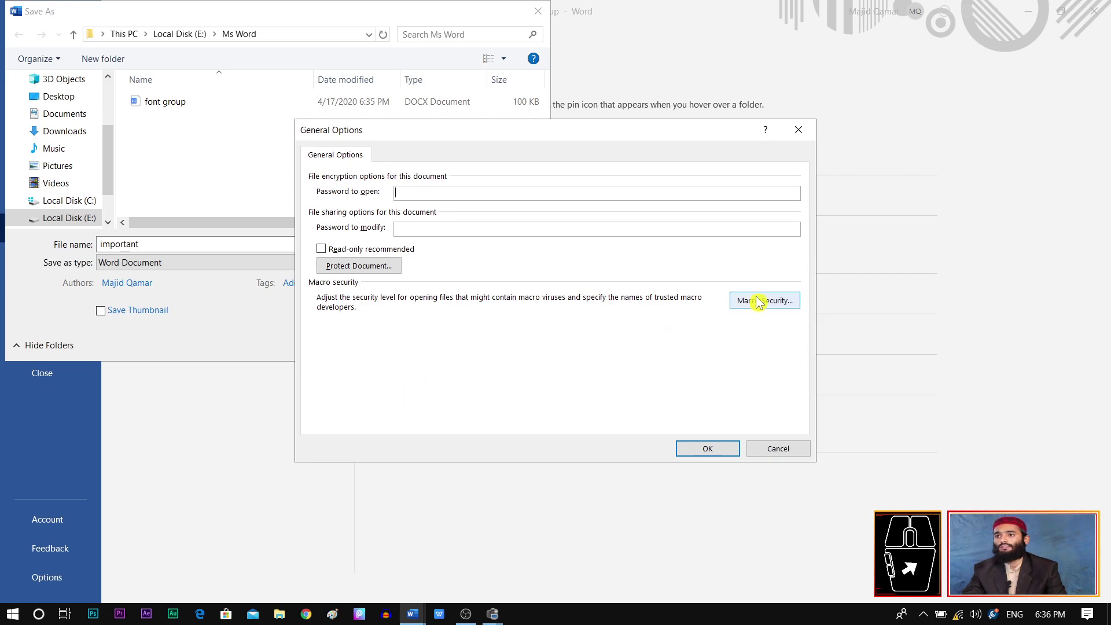
pyautogui.click(799, 130)
pyautogui.click(367, 344)
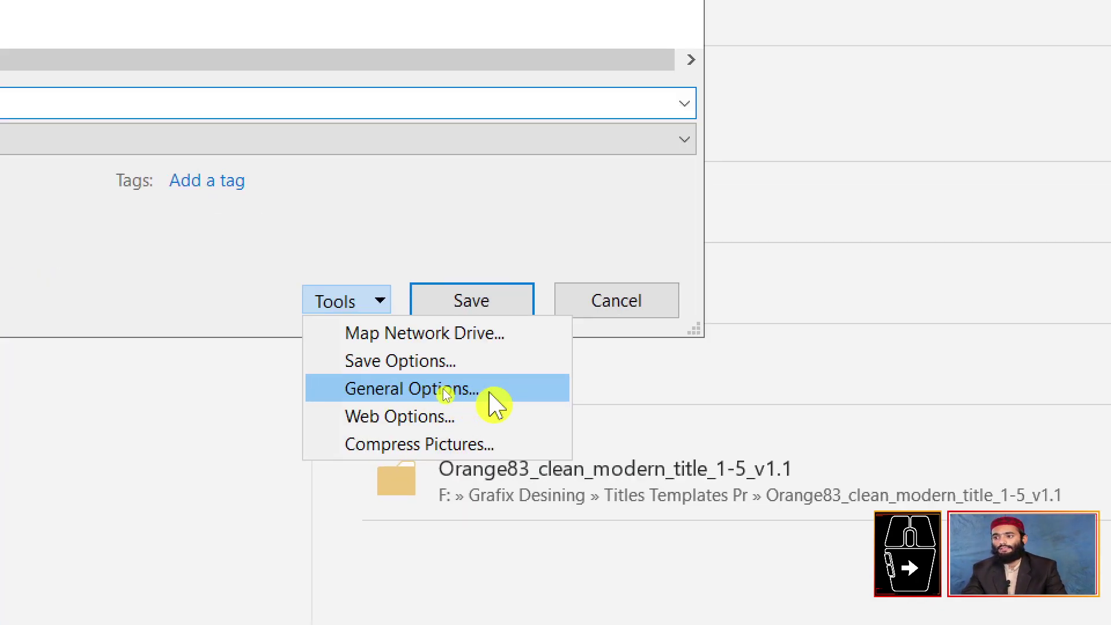
pyautogui.click(492, 388)
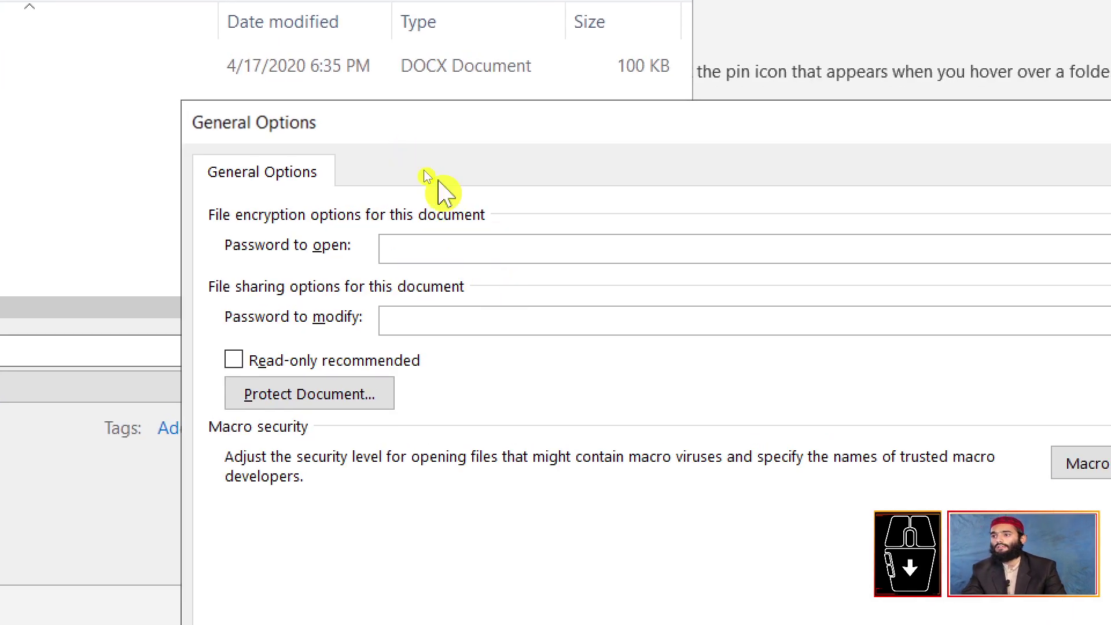
pyautogui.click(438, 248)
pyautogui.write('1')
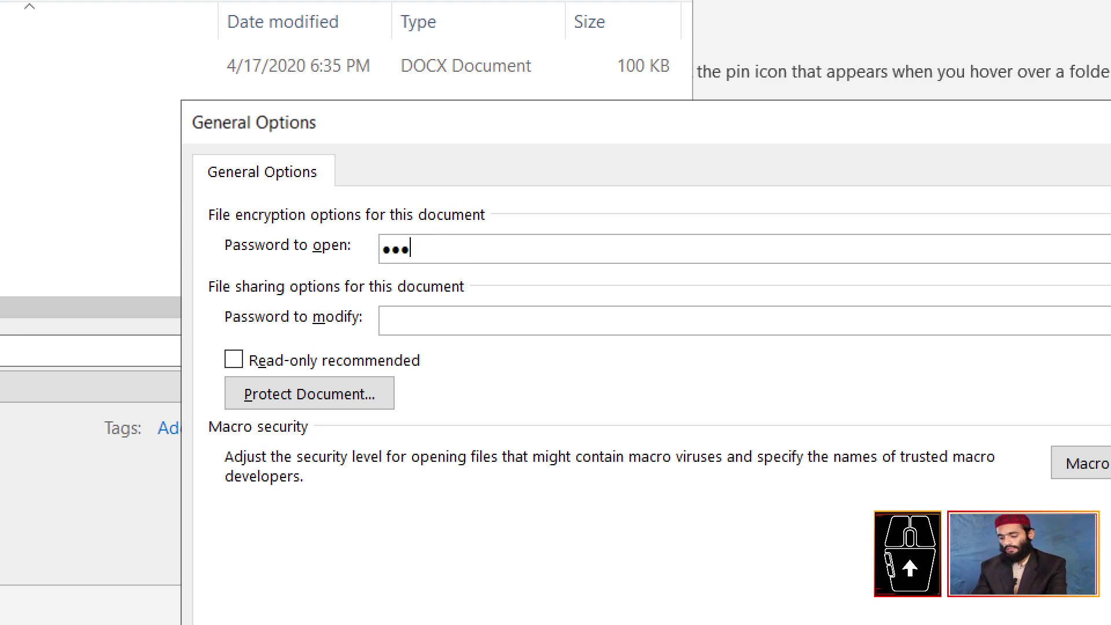
pyautogui.click(505, 322)
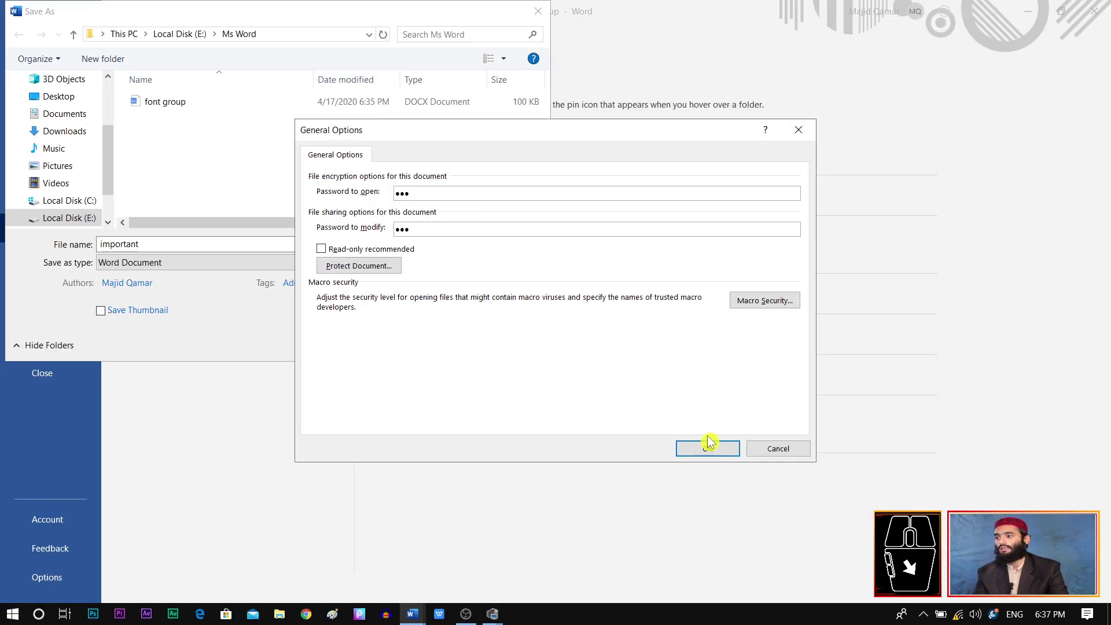
pyautogui.click(709, 449)
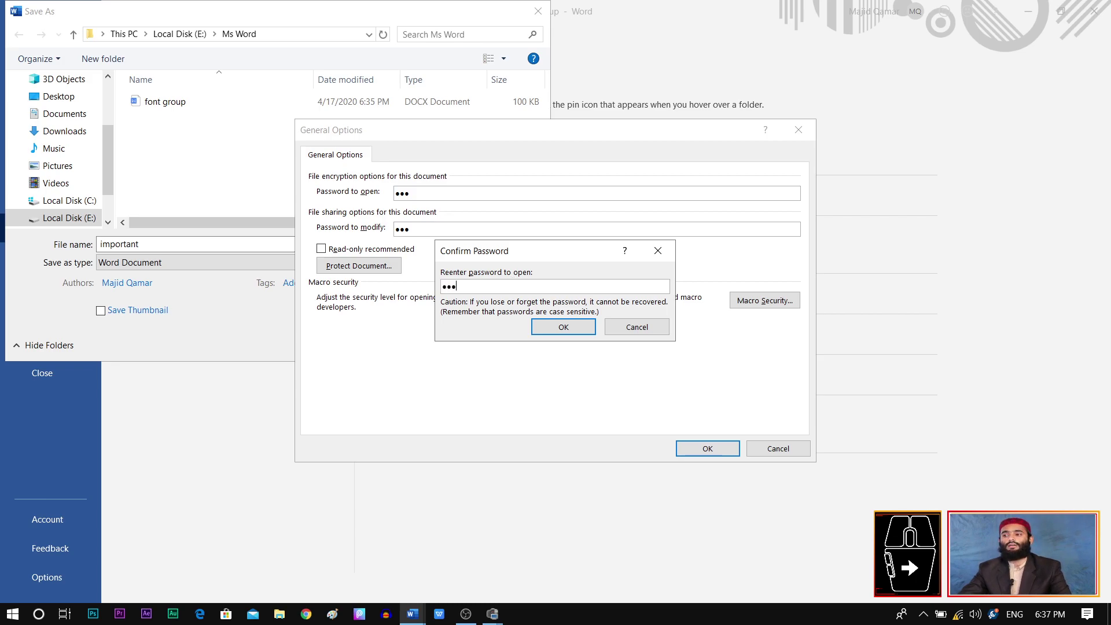
# Step: Re-enter both passwords to confirm them and save the file as 'important'
pyautogui.click(573, 328)
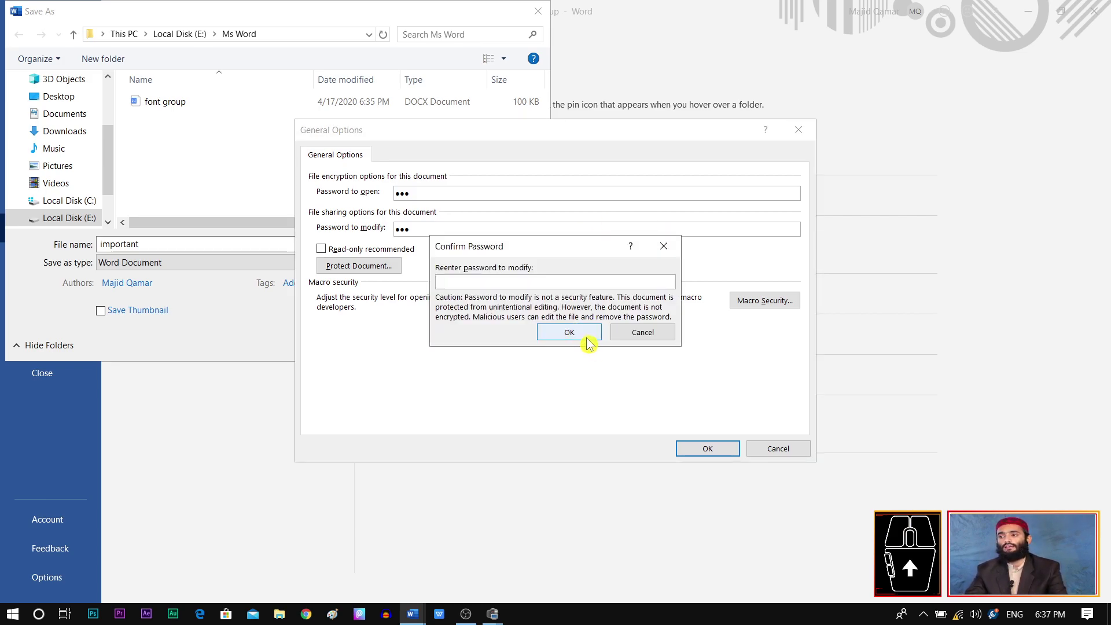
pyautogui.write('12')
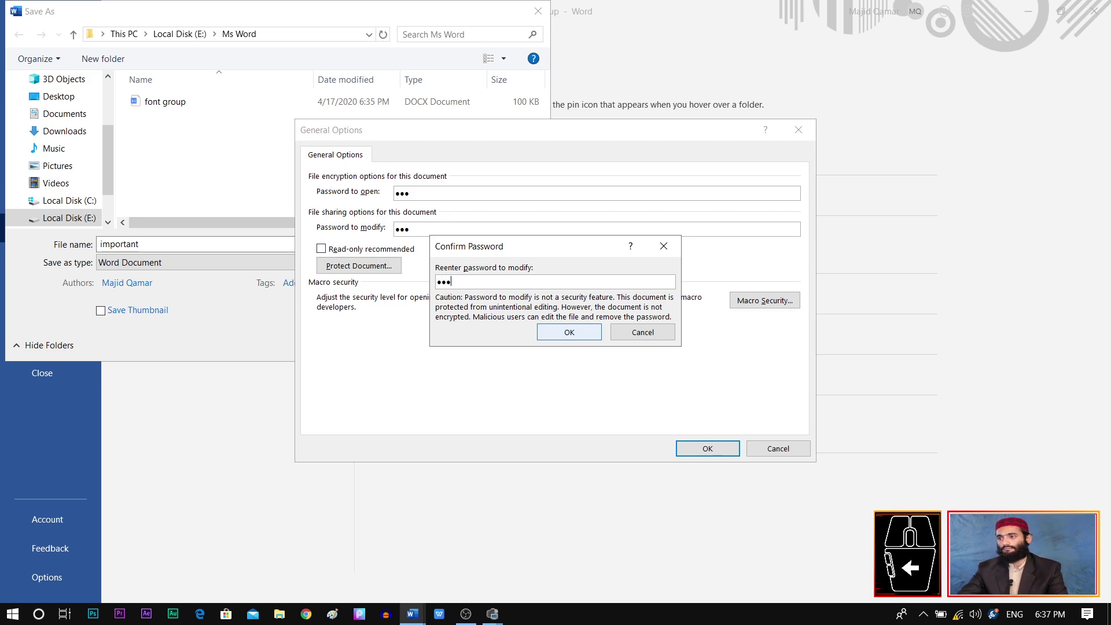
pyautogui.click(570, 331)
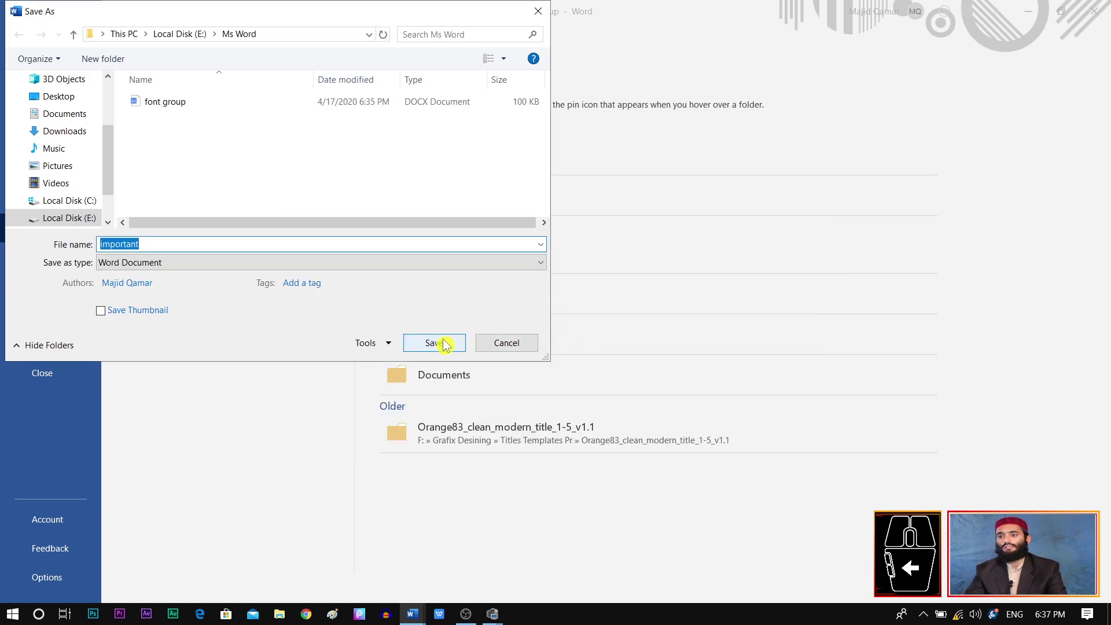
pyautogui.click(444, 344)
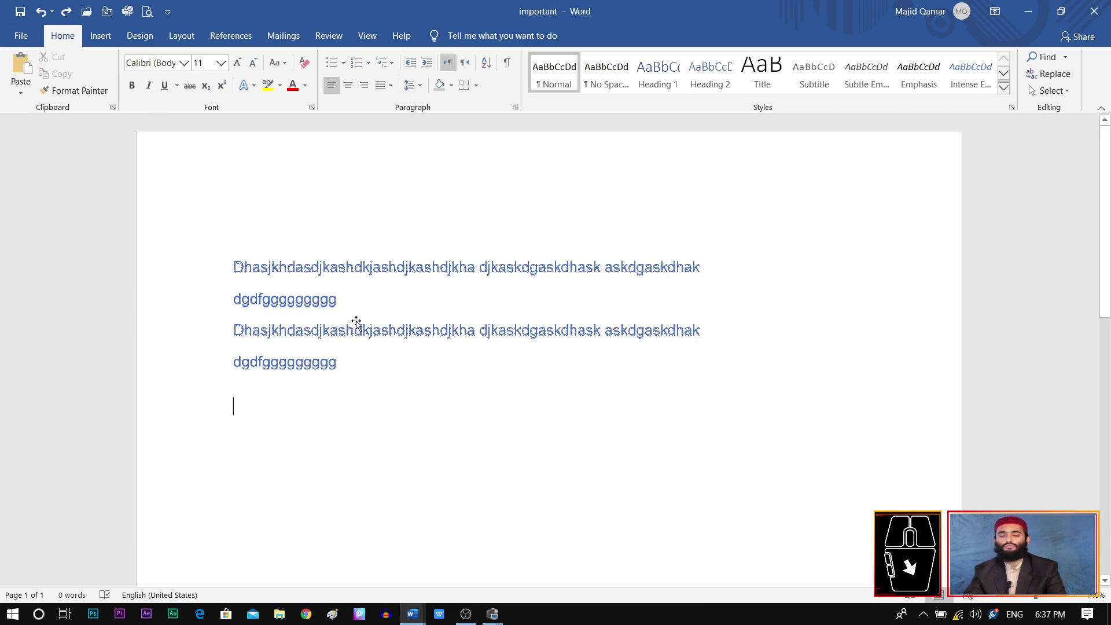
# Step: Open the 'important' file from E:\Ms Word through File > Open > Browse
pyautogui.click(21, 35)
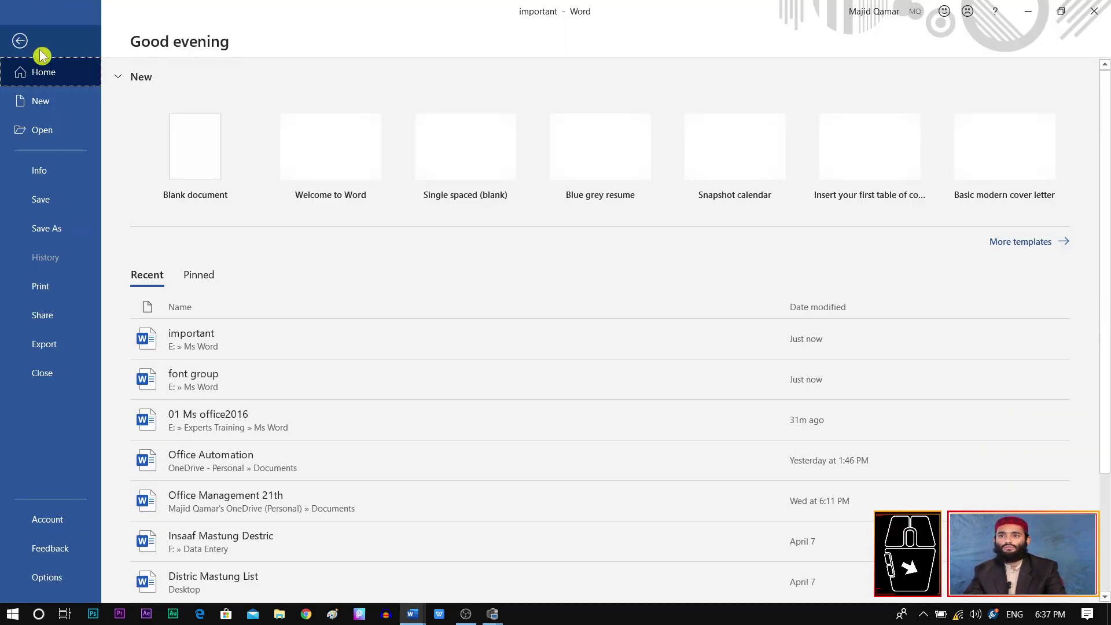
pyautogui.click(53, 104)
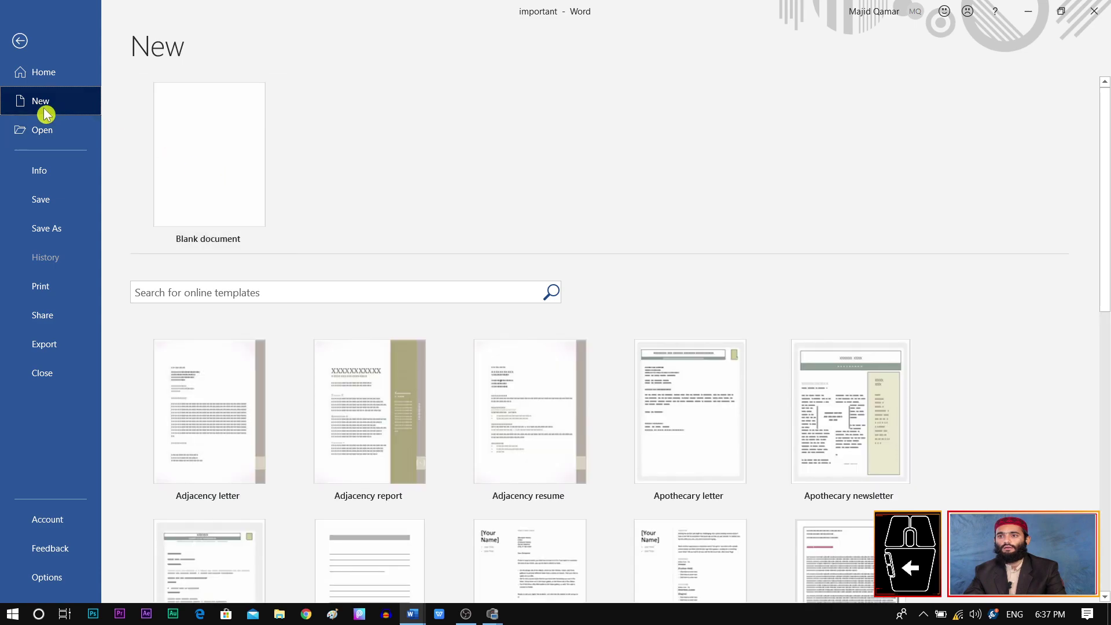
pyautogui.click(54, 134)
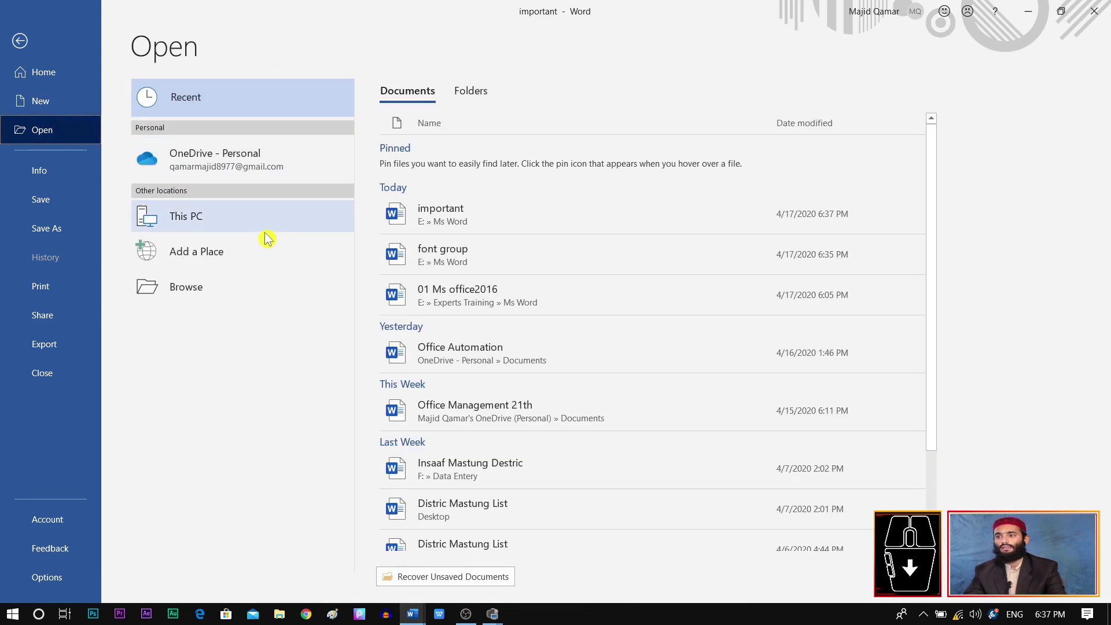
pyautogui.click(218, 283)
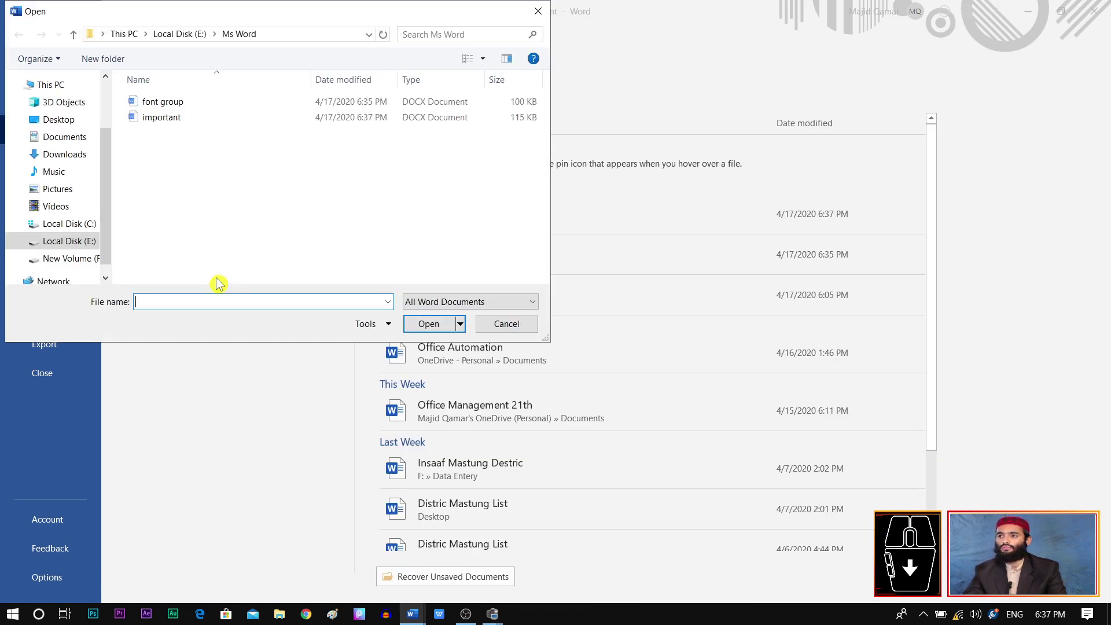
pyautogui.click(168, 118)
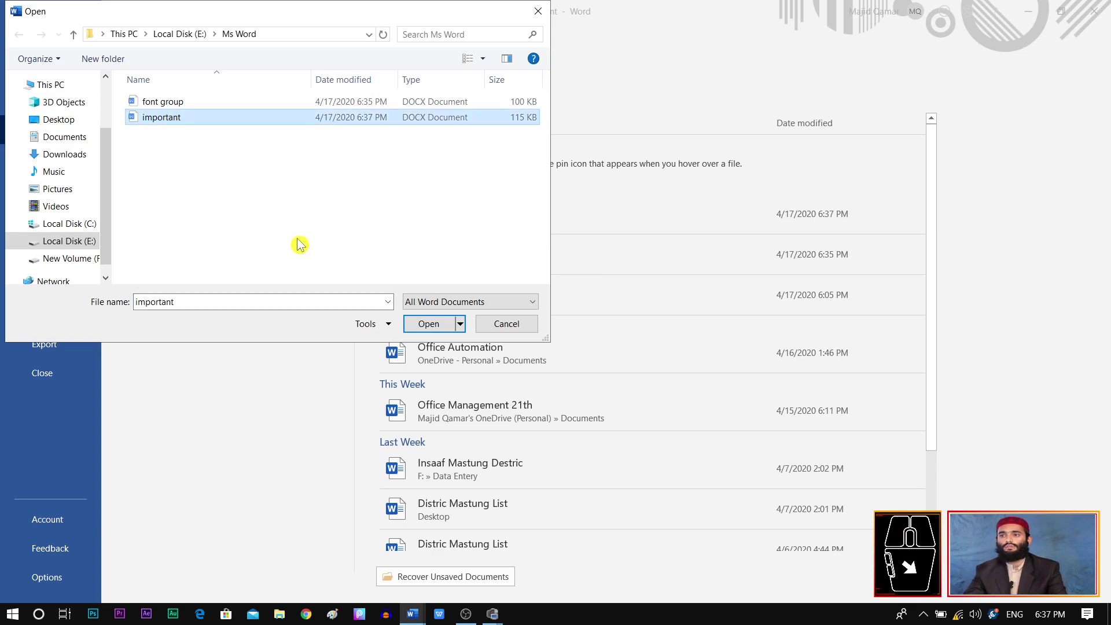
pyautogui.click(440, 326)
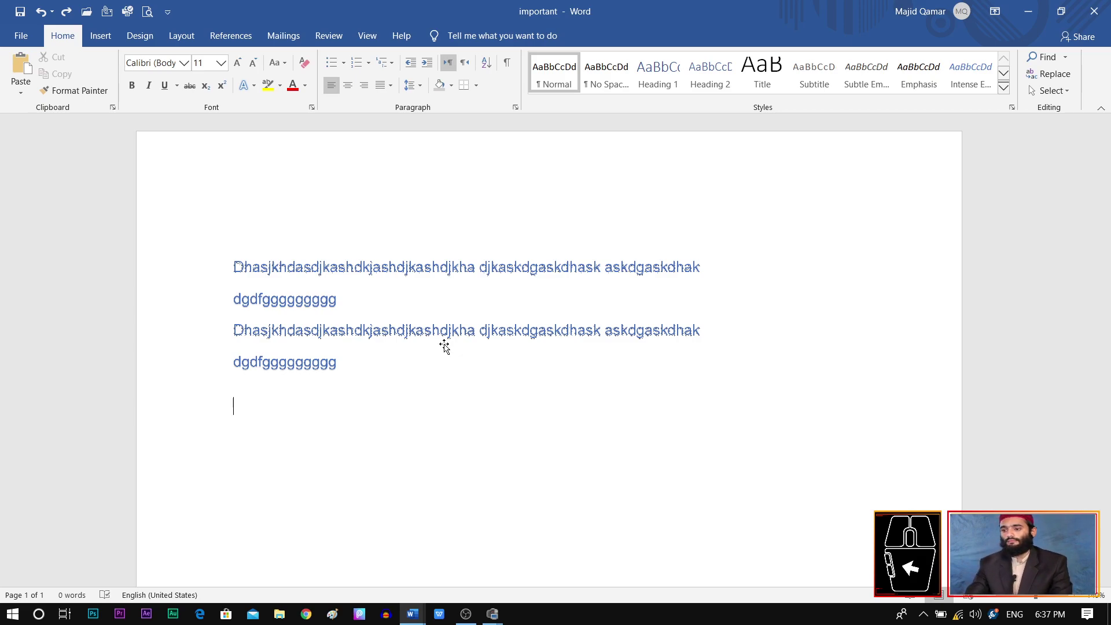
pyautogui.click(22, 36)
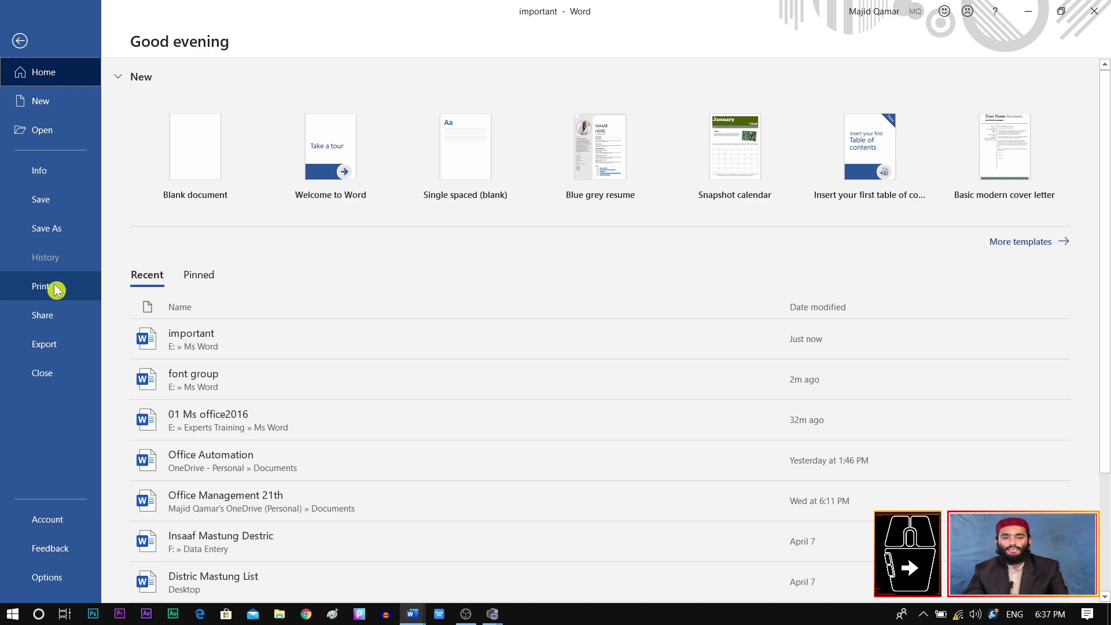
# Step: In Print, keep PrimoPDF as the printer and set copies to 1
pyautogui.click(53, 293)
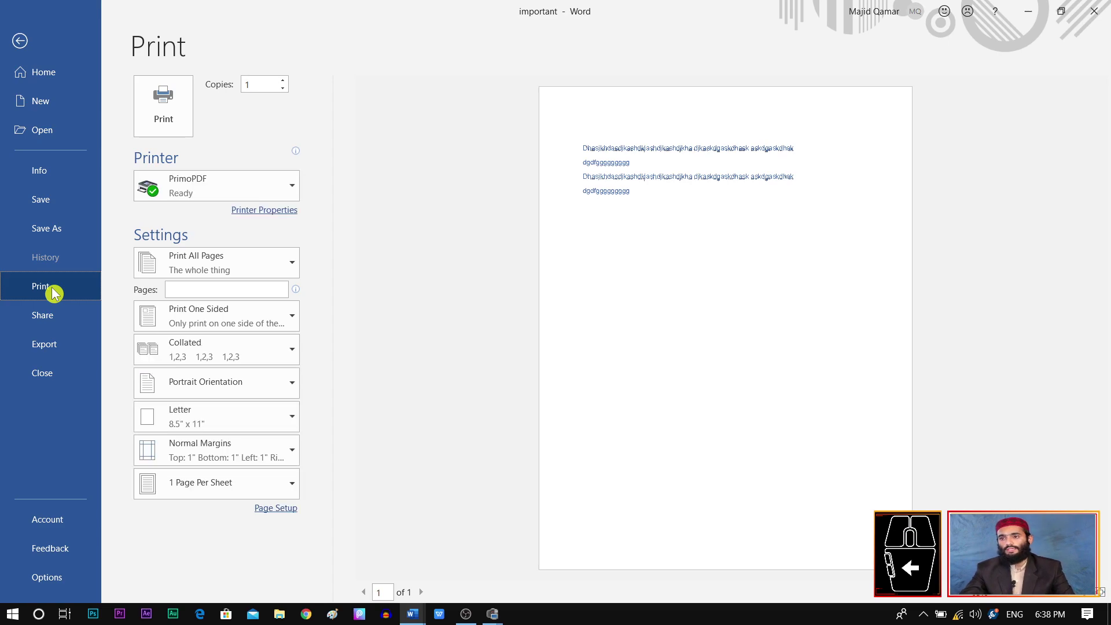
pyautogui.click(284, 184)
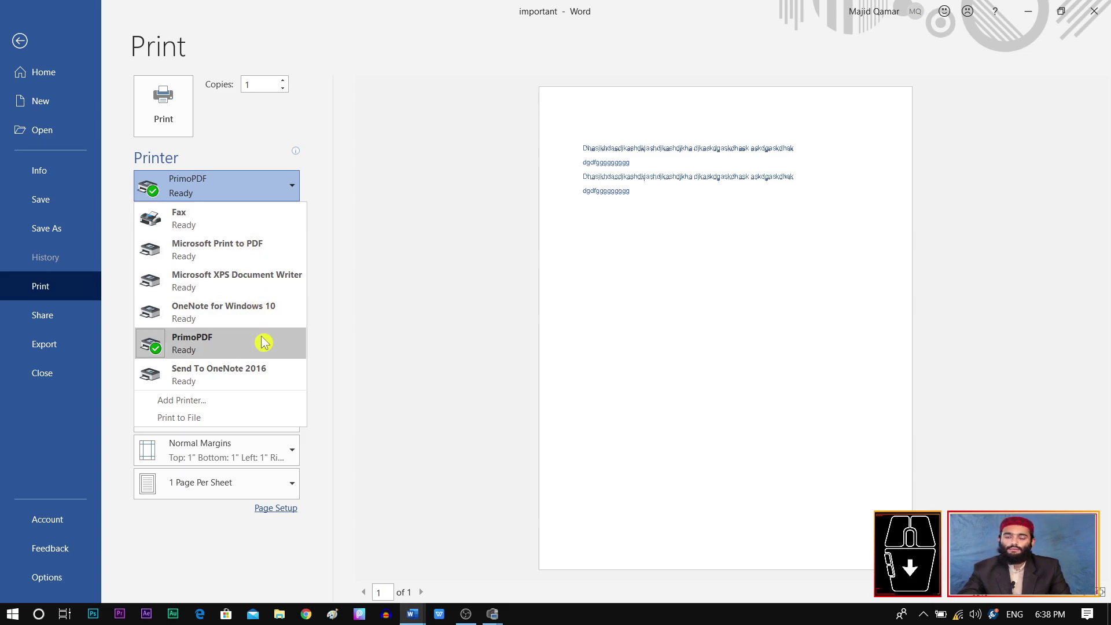
pyautogui.click(225, 345)
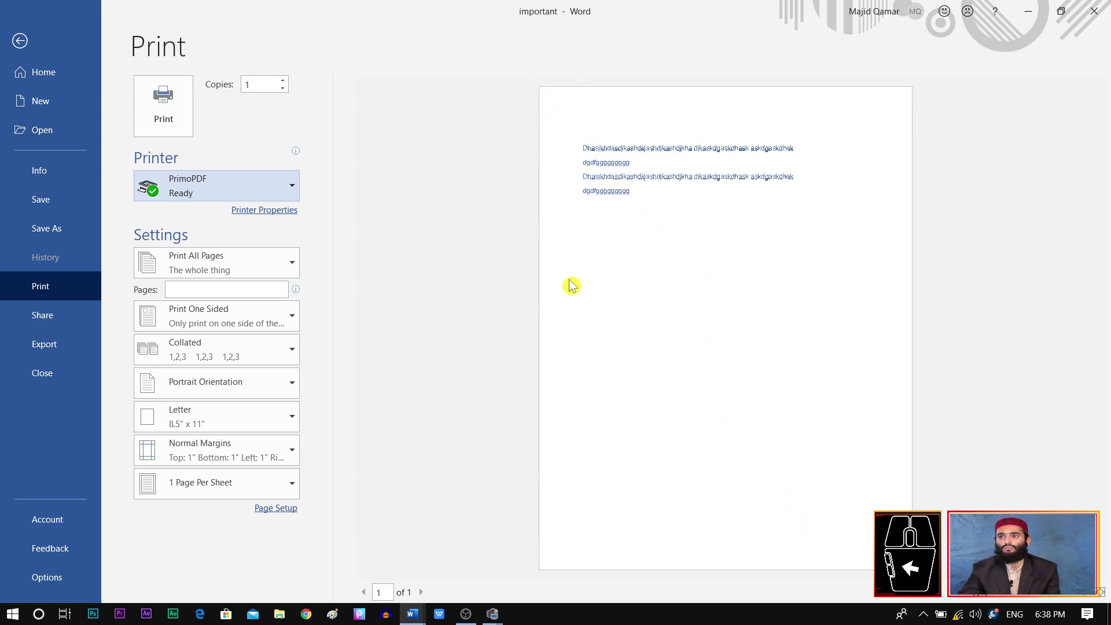
pyautogui.scroll(-1, 251, 87)
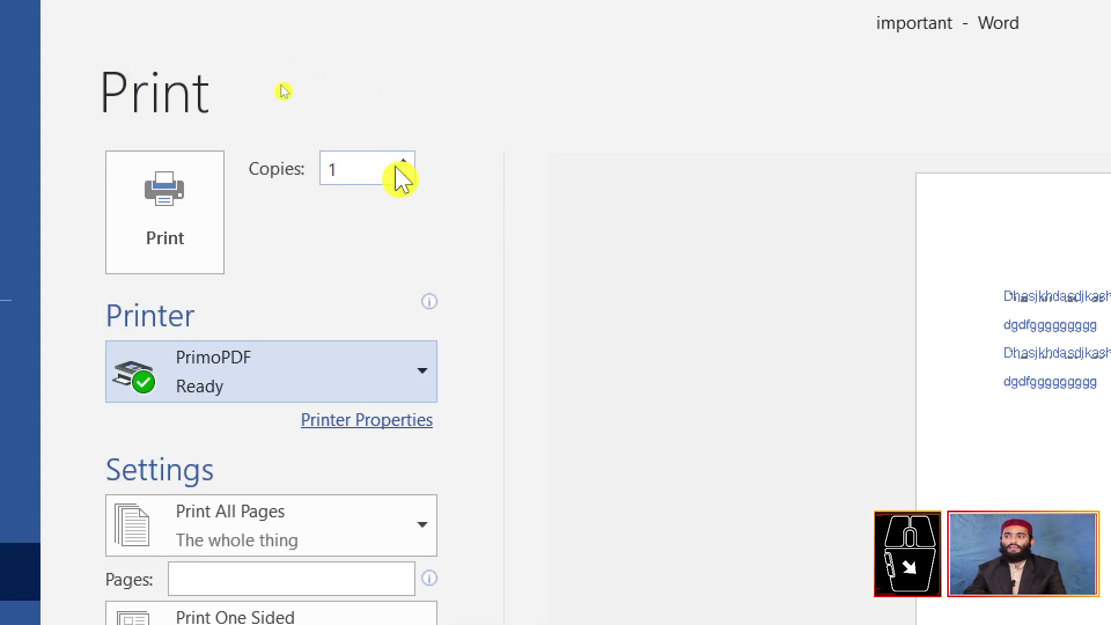
pyautogui.click(403, 176)
pyautogui.click(404, 161)
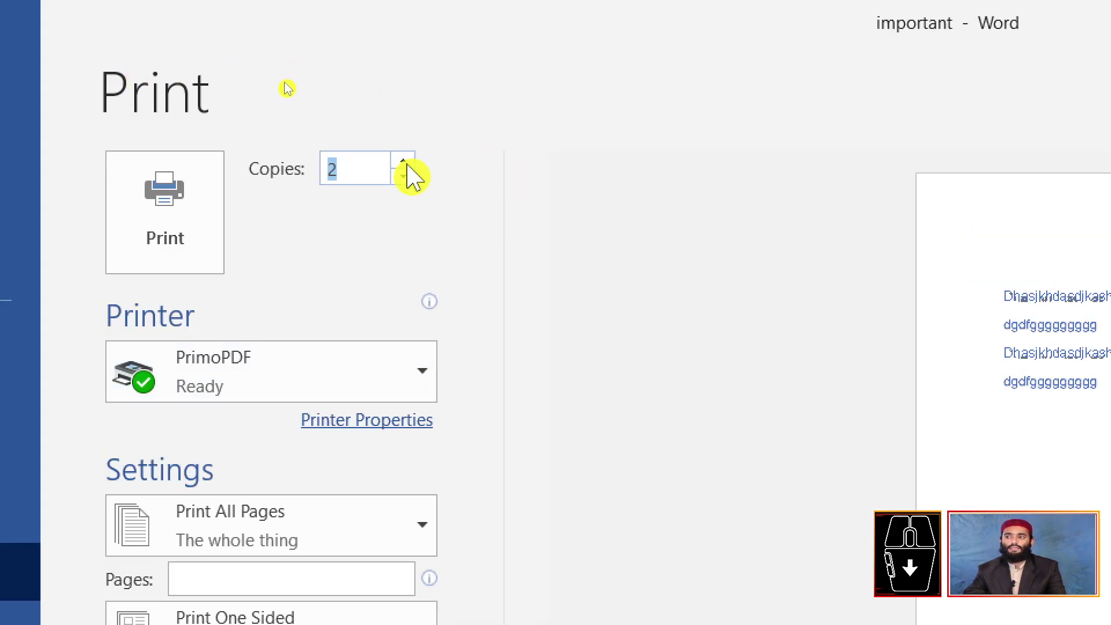
pyautogui.click(405, 175)
pyautogui.click(405, 175)
pyautogui.click(405, 177)
pyautogui.click(405, 177)
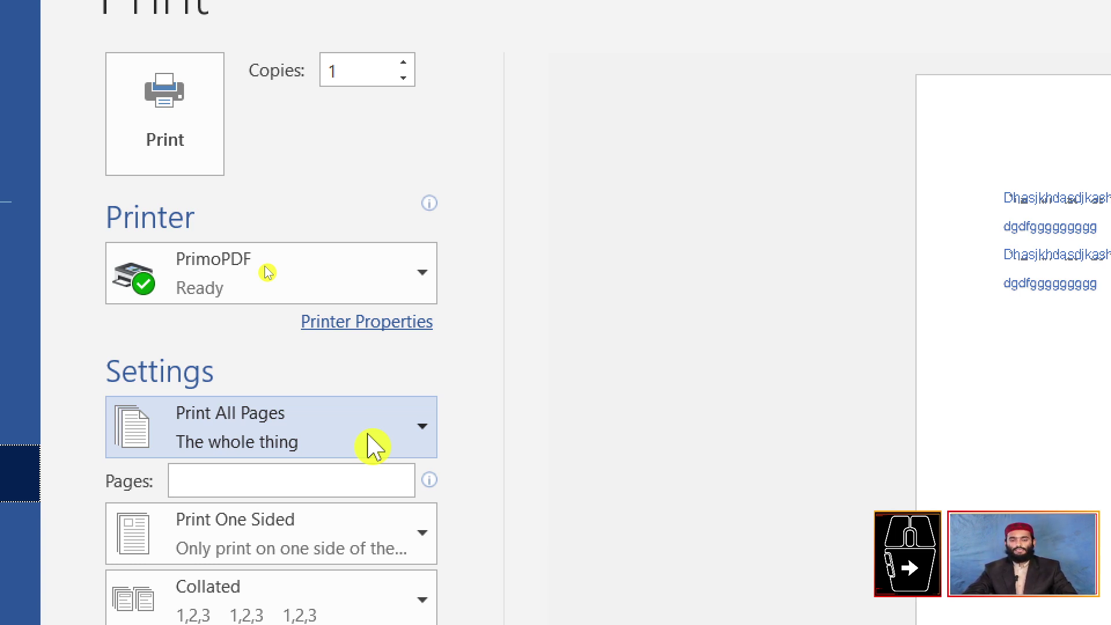
# Step: Choose Print Current Page and send the page to PrimoPDF
pyautogui.click(373, 446)
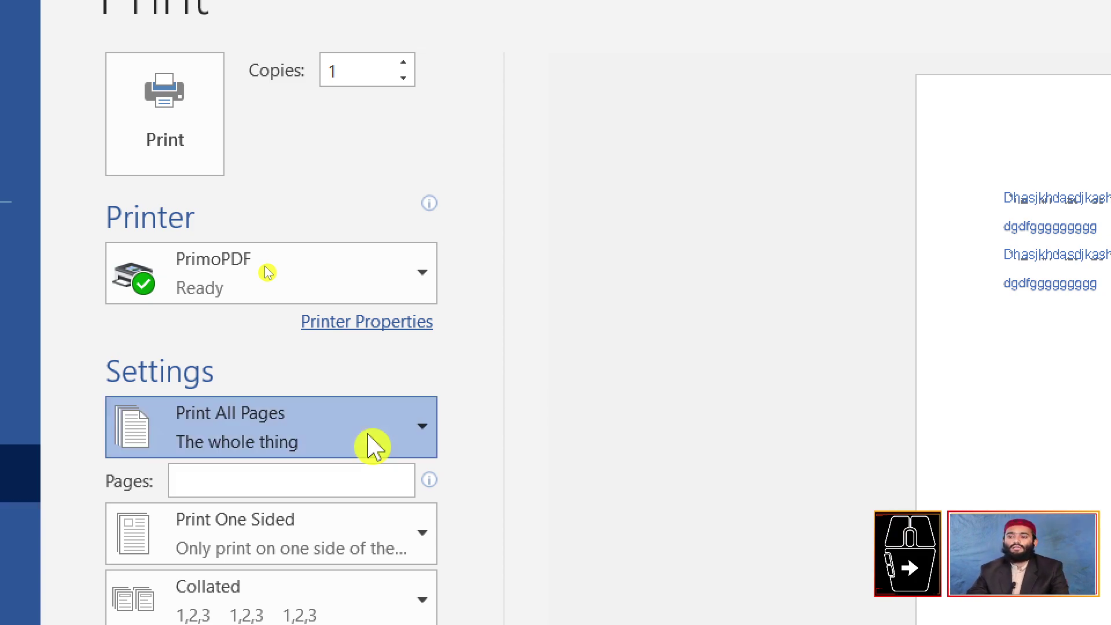
pyautogui.scroll(-1, 440, 555)
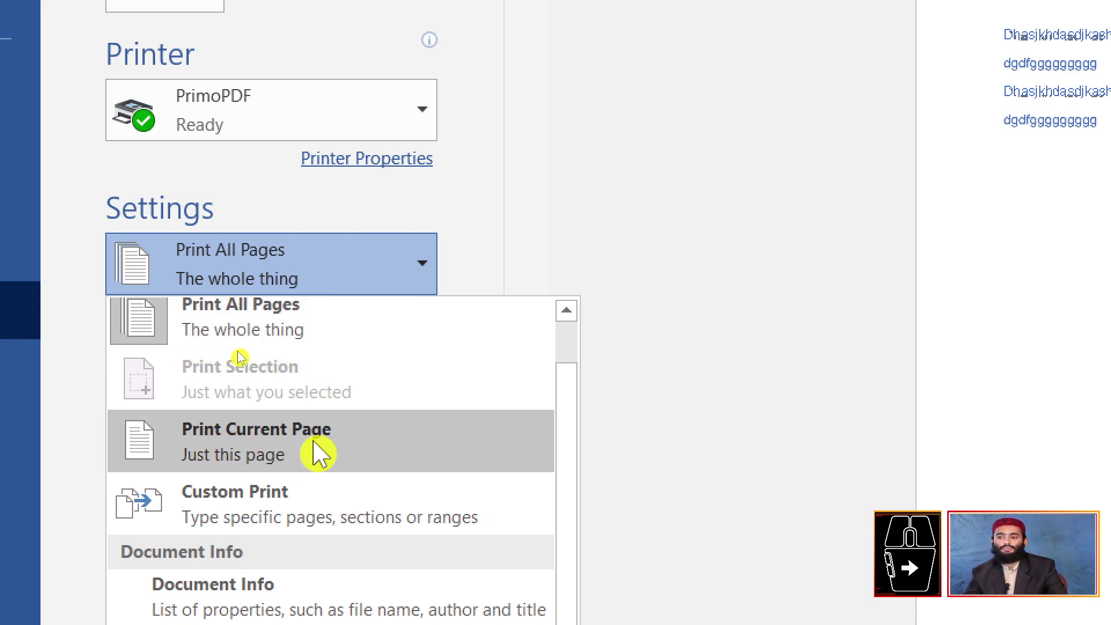
pyautogui.click(319, 454)
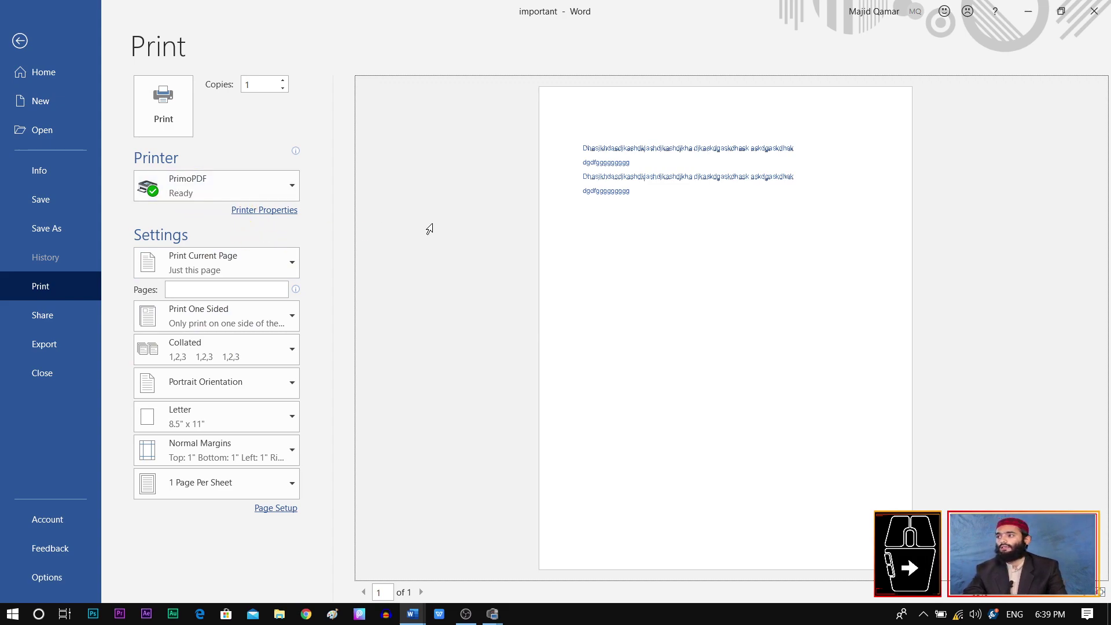
pyautogui.click(168, 122)
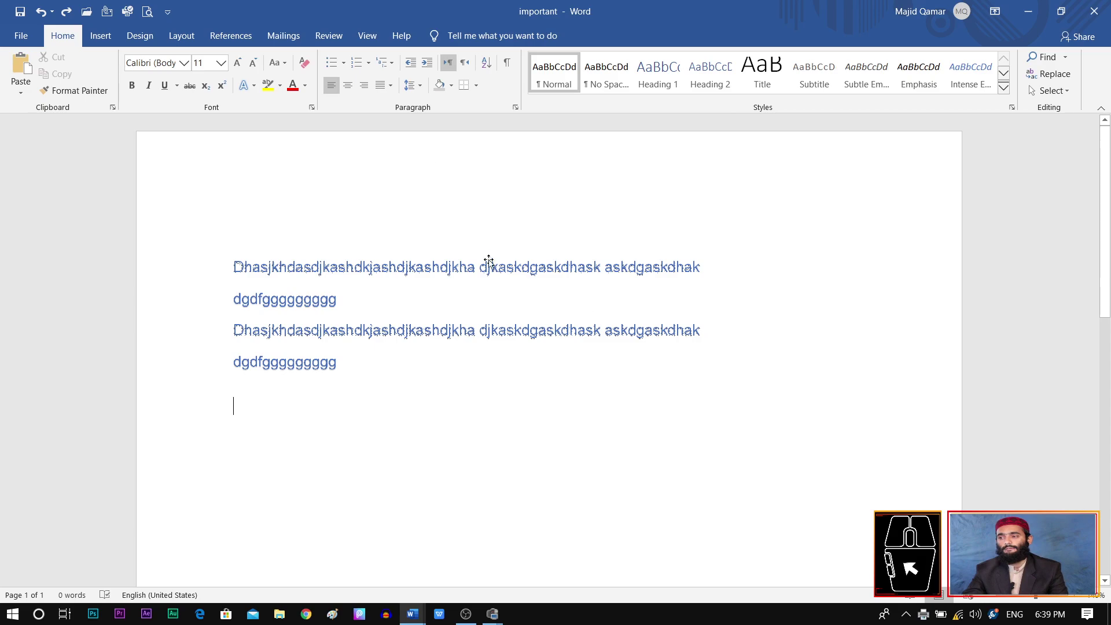
# Step: Close the 'important' document and show the File Home screen for blank Document2
pyautogui.click(21, 35)
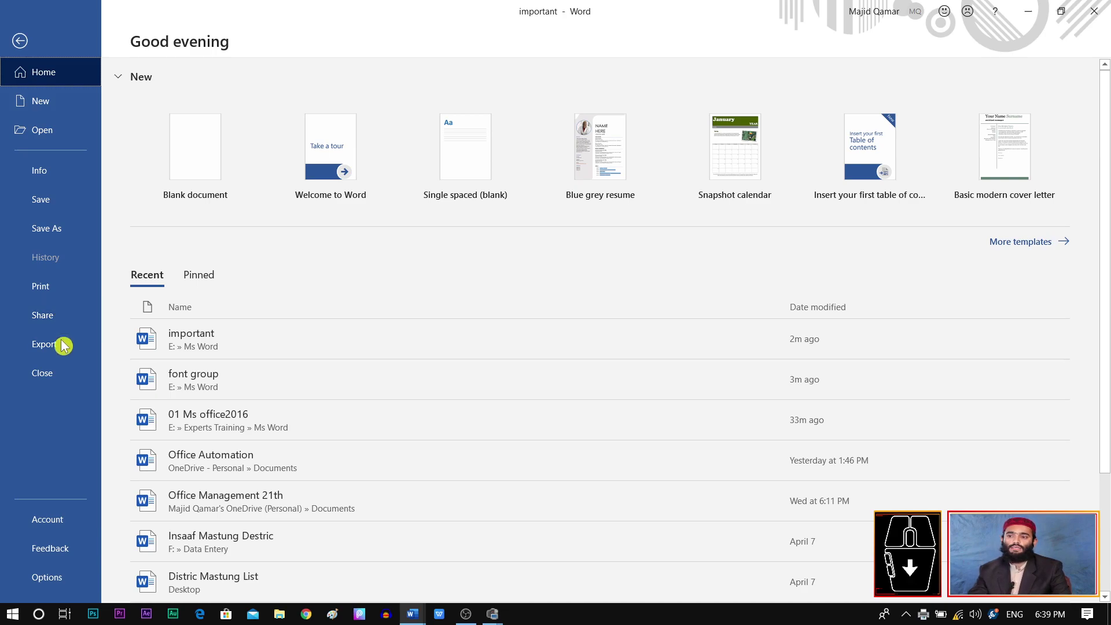
pyautogui.click(58, 375)
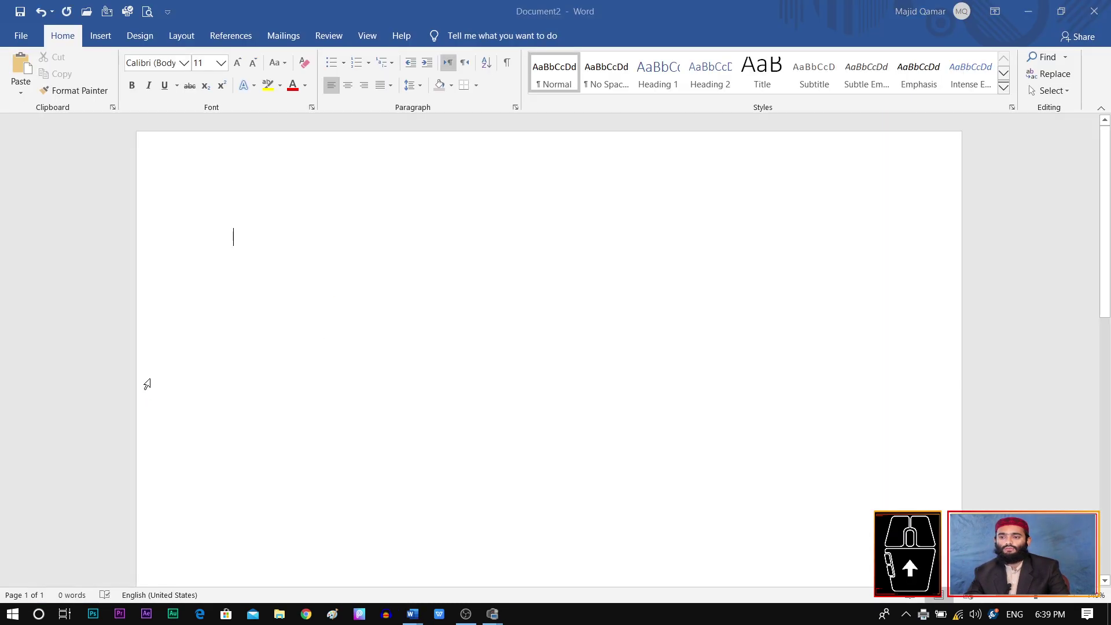
pyautogui.click(24, 37)
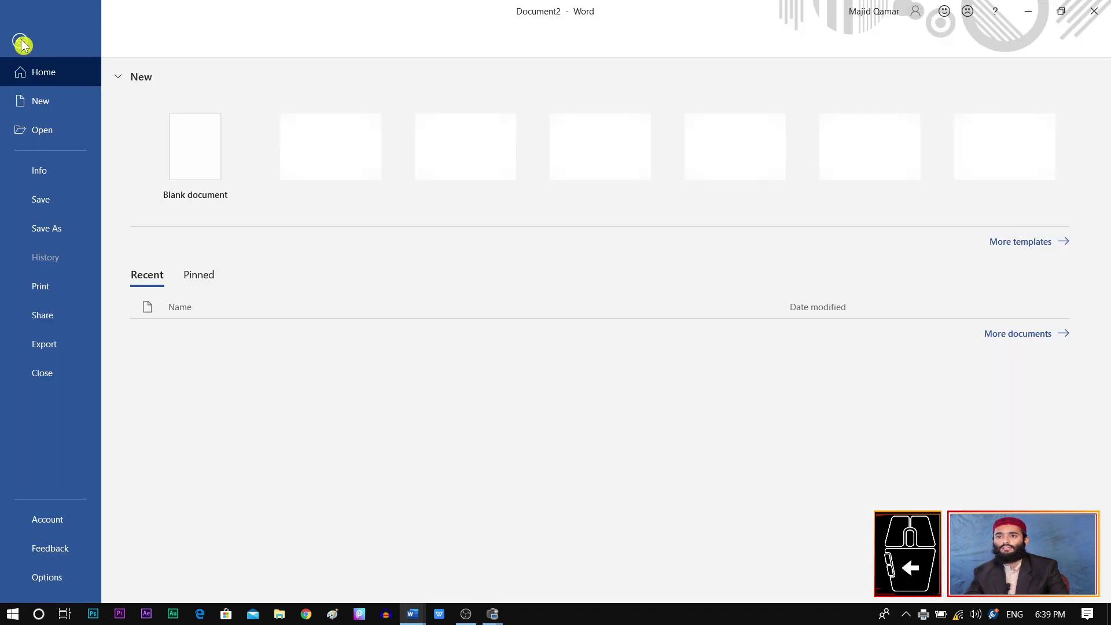
# Step: Publish blank Document2 as the PDF 'Doc2' on Local Disk (E:), dismissing the PrimoPDF pop-up
pyautogui.click(67, 348)
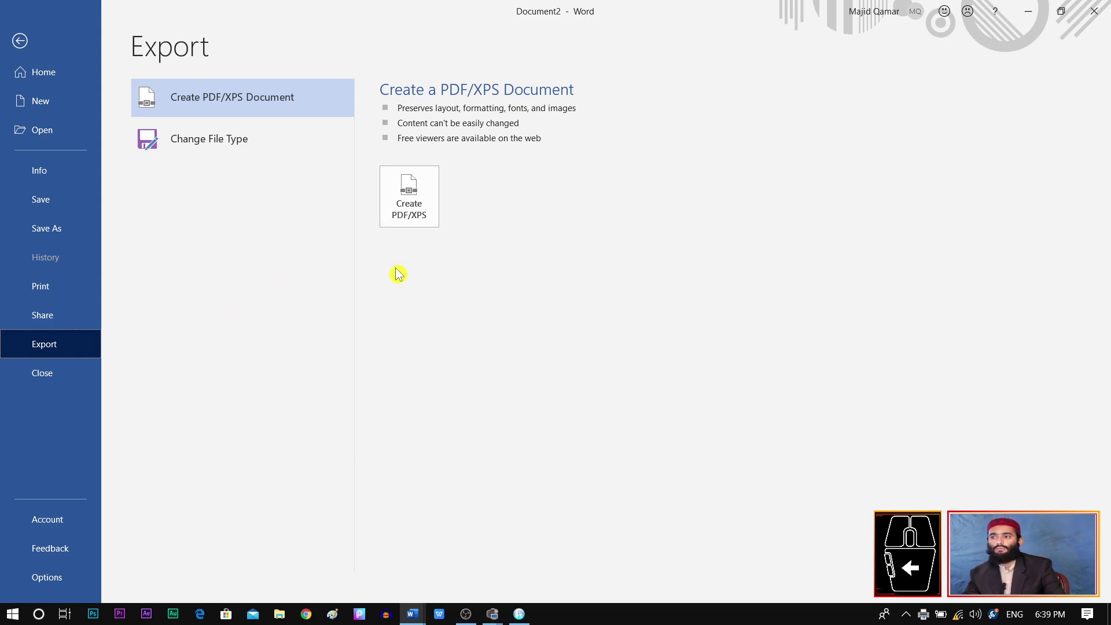
pyautogui.click(691, 169)
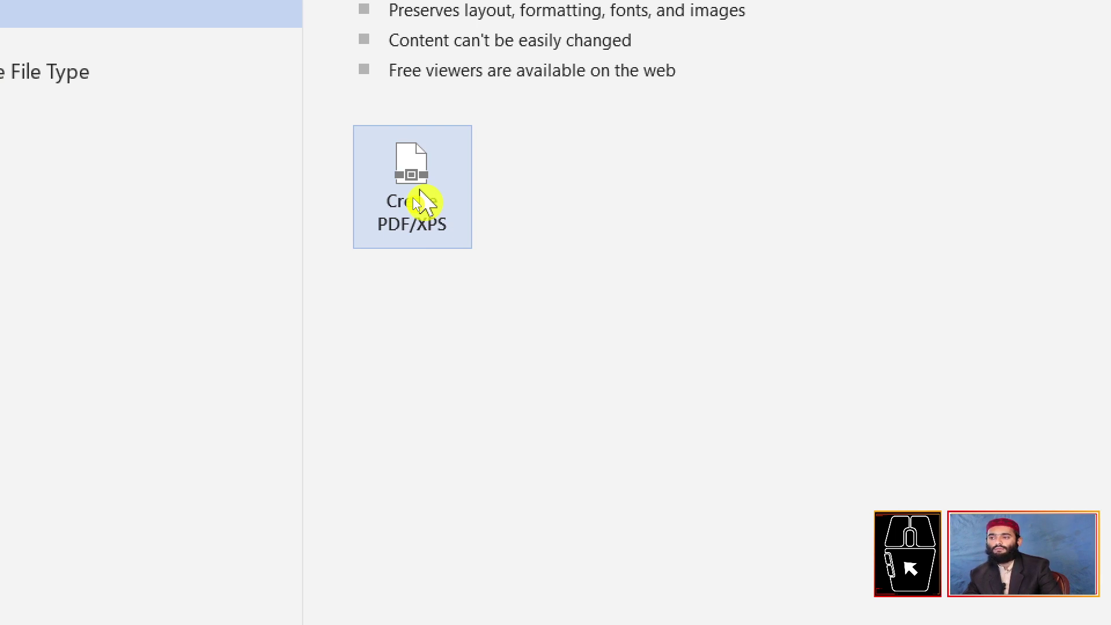
pyautogui.click(420, 203)
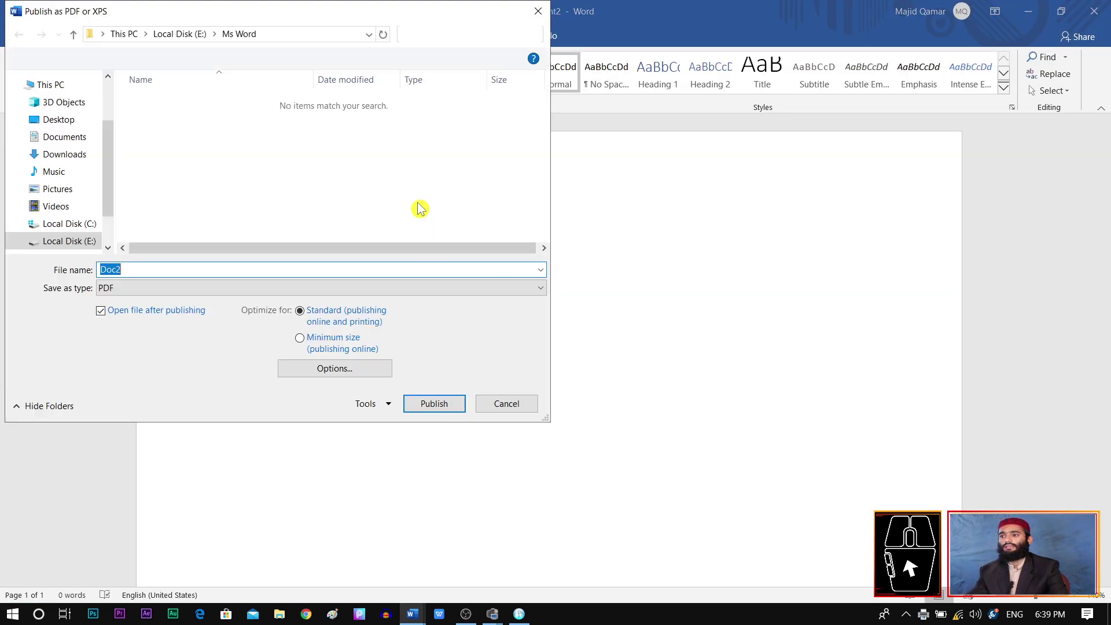
pyautogui.moveTo(109, 198); pyautogui.dragTo(109, 219)
pyautogui.click(93, 202)
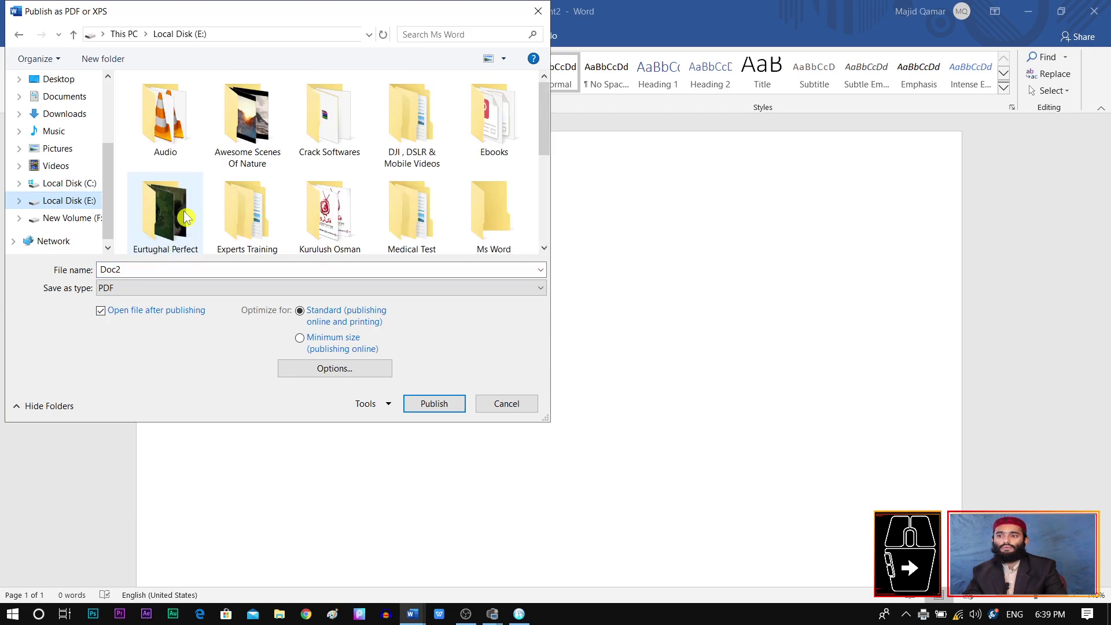
pyautogui.scroll(-3, 179, 218)
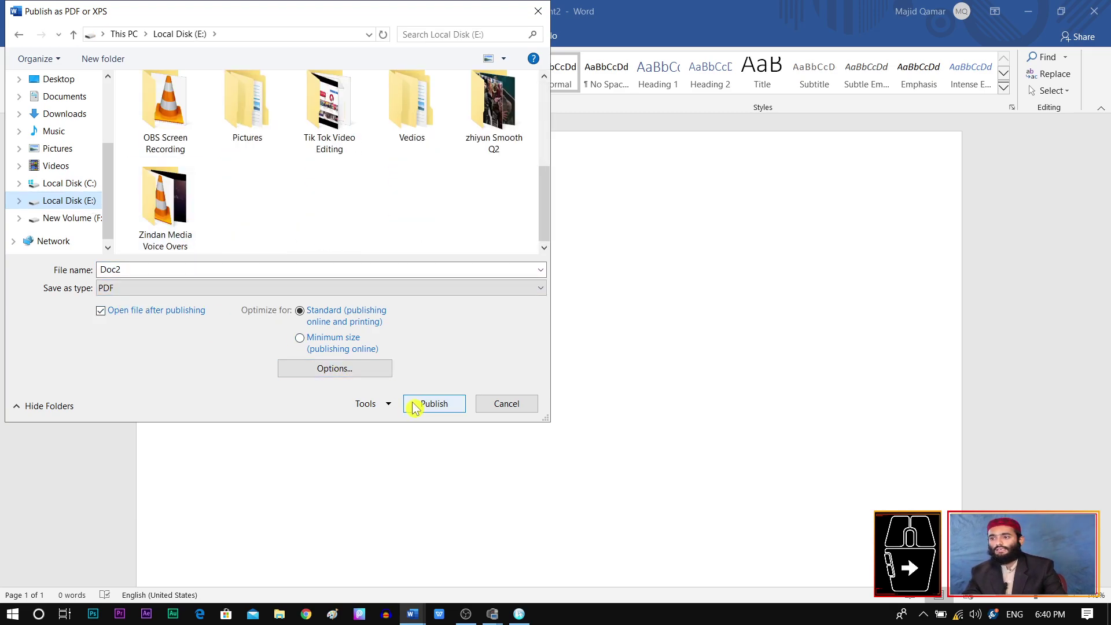
pyautogui.click(433, 405)
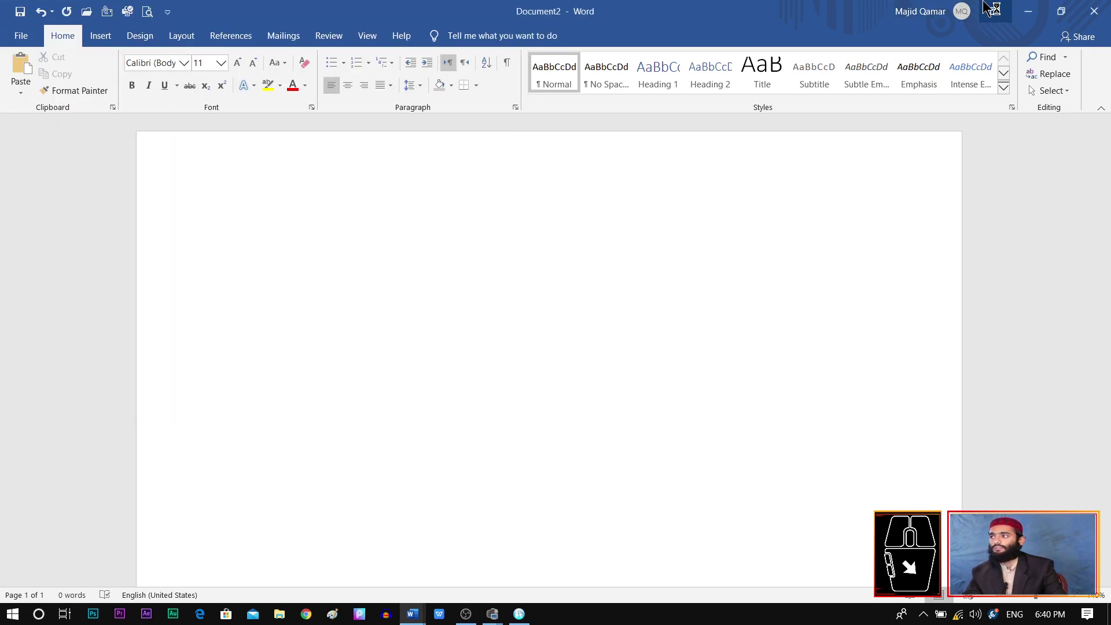
# Step: Close Document2, Document1, the Doc2.pdf viewer and '01 Ms office2016' without saving
pyautogui.click(1094, 11)
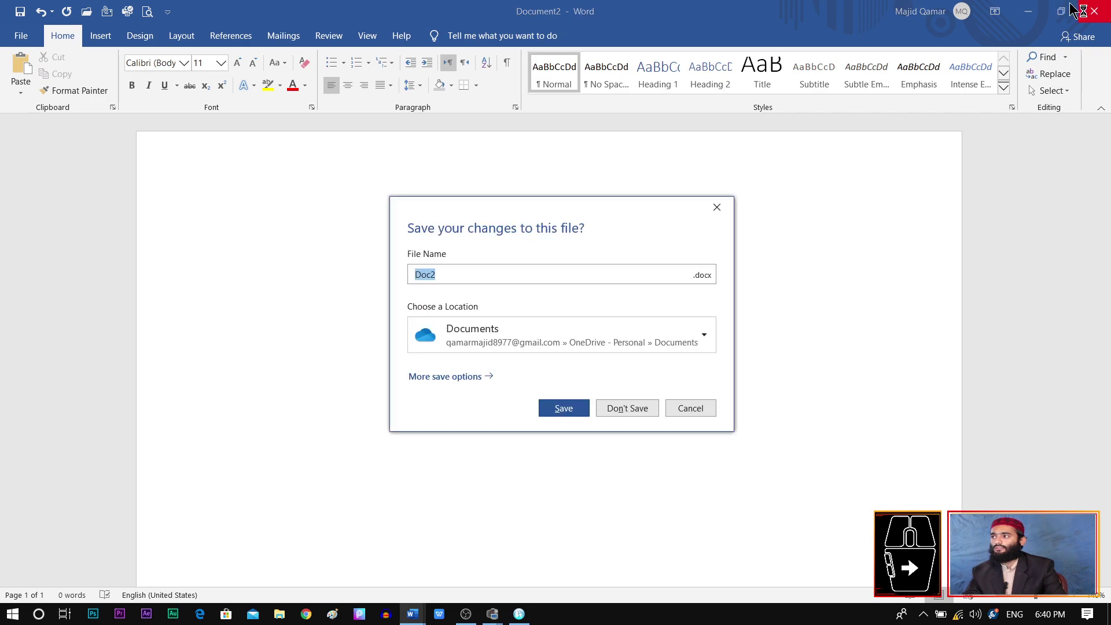
pyautogui.click(627, 409)
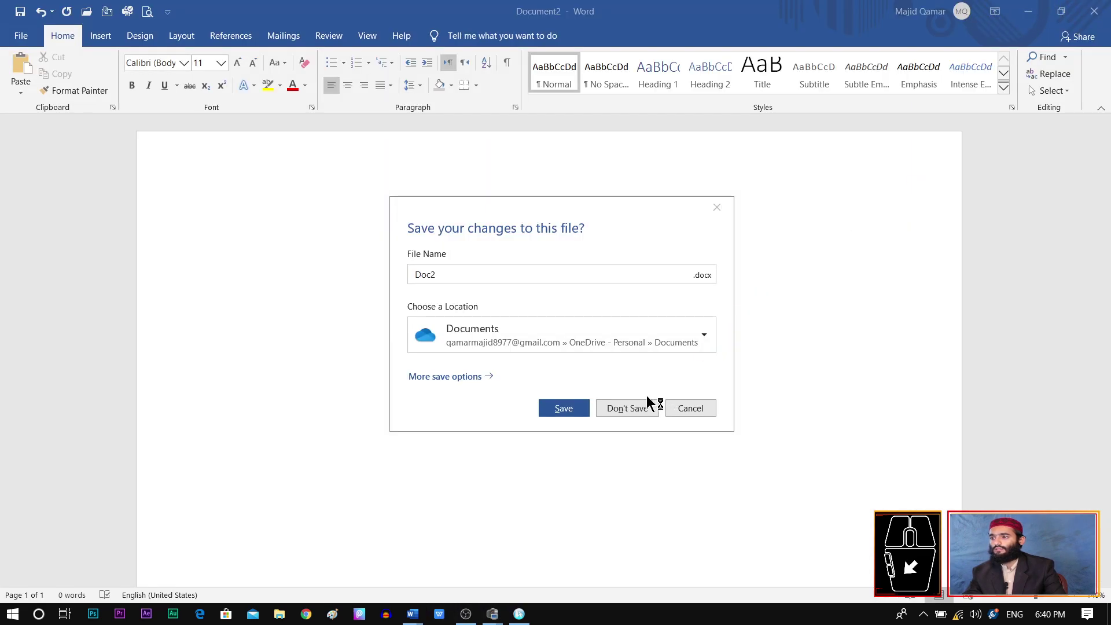
pyautogui.click(642, 410)
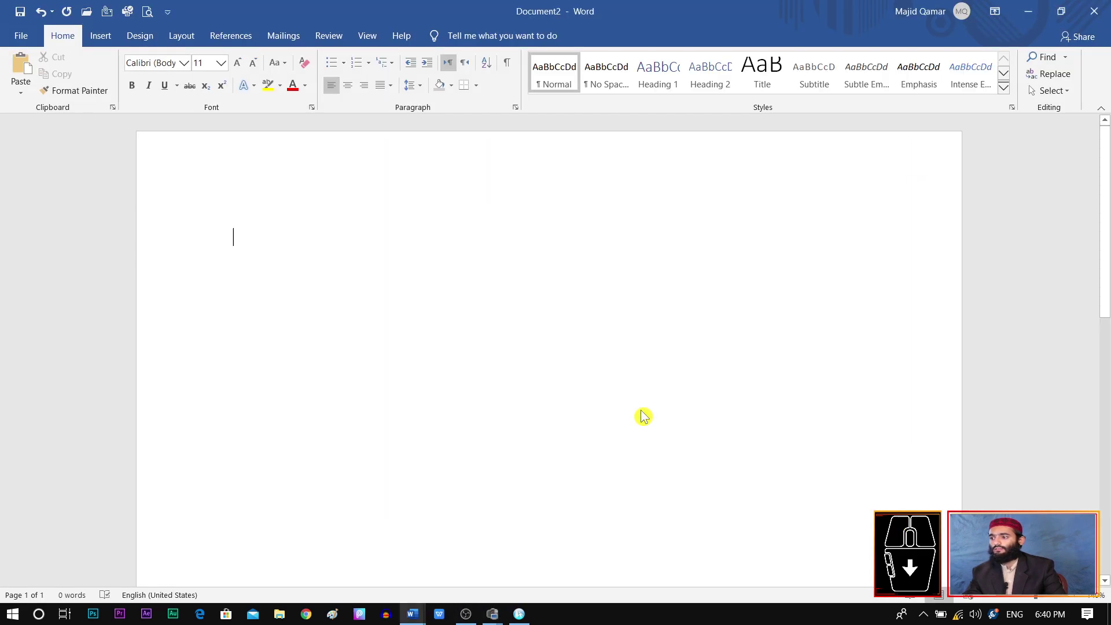
pyautogui.click(1098, 14)
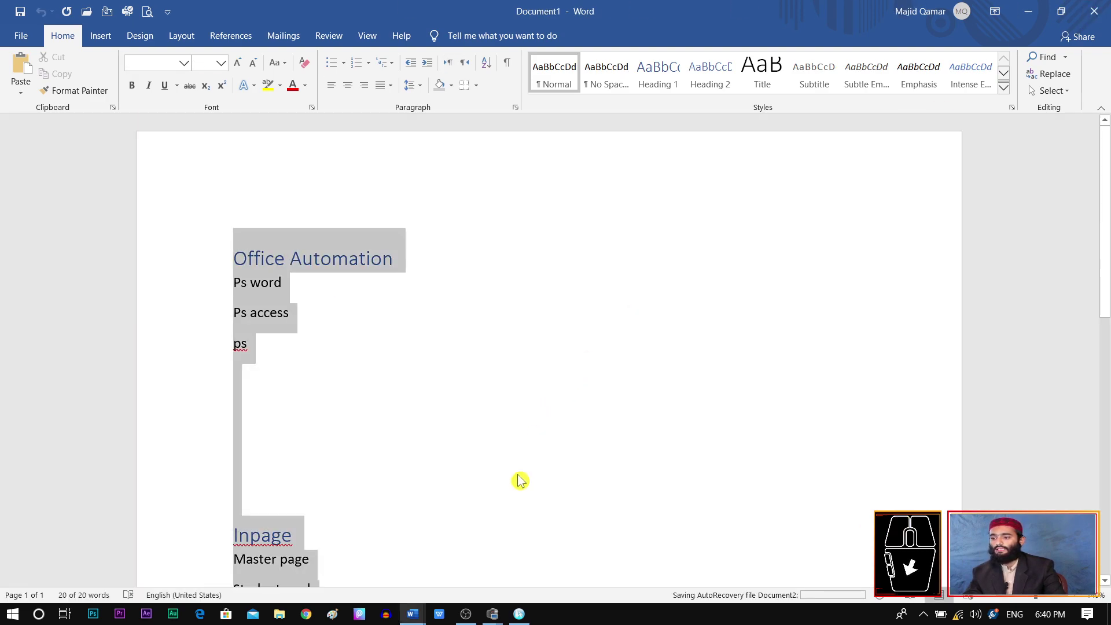
pyautogui.click(614, 408)
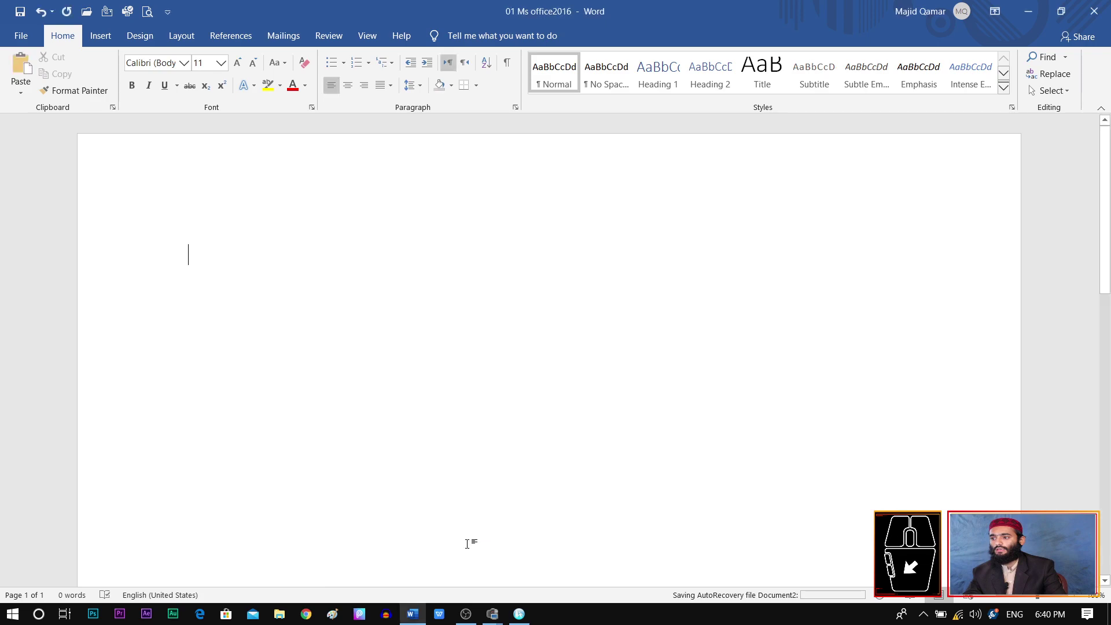
pyautogui.click(1093, 12)
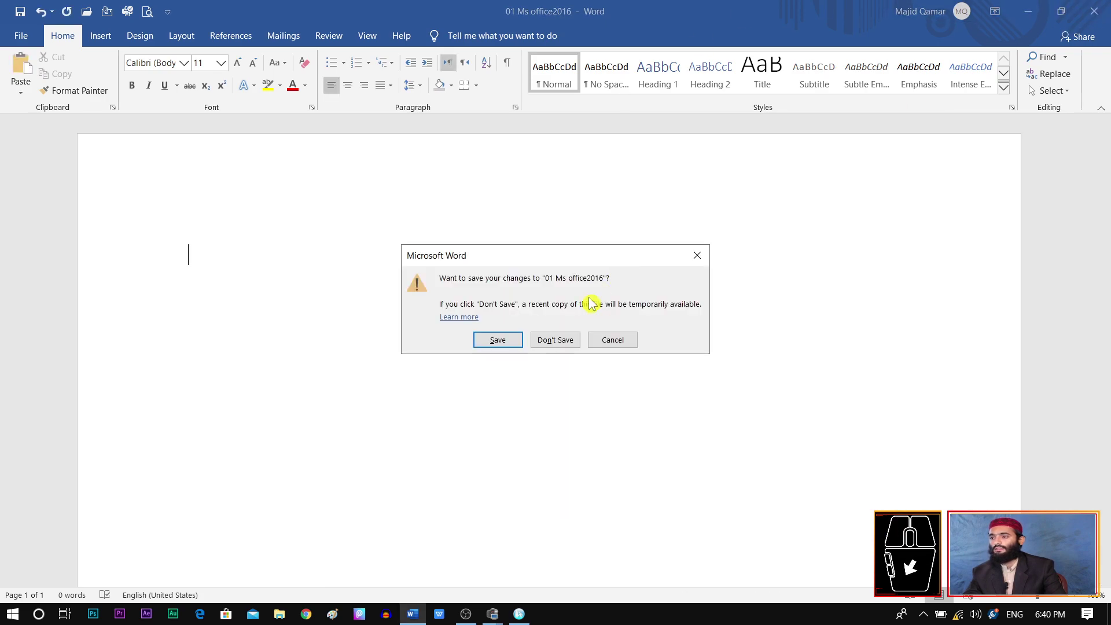
pyautogui.click(555, 340)
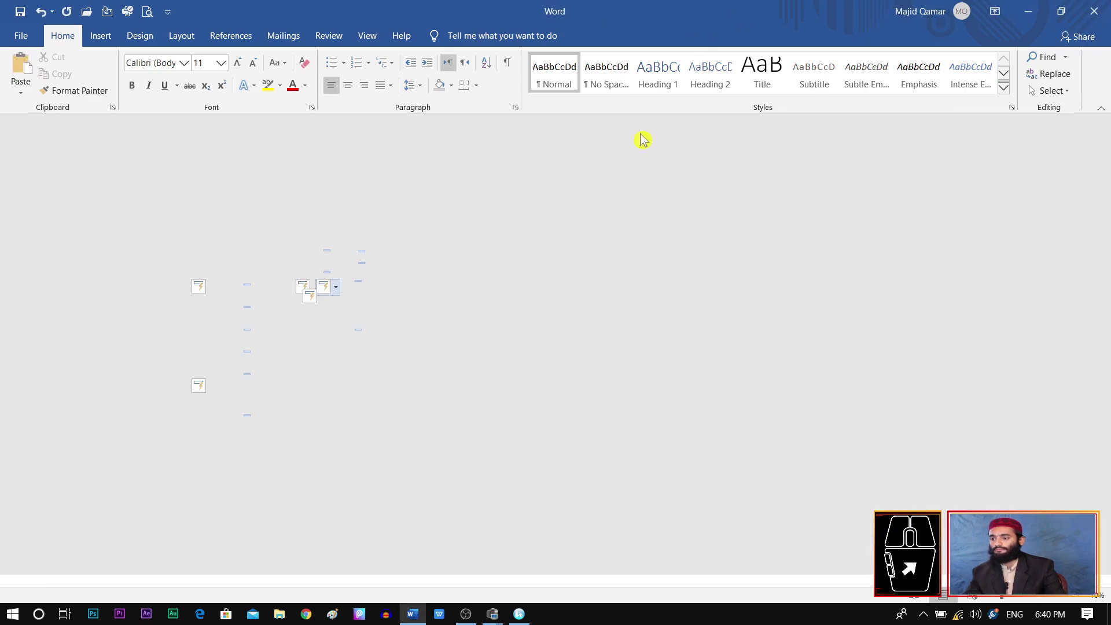